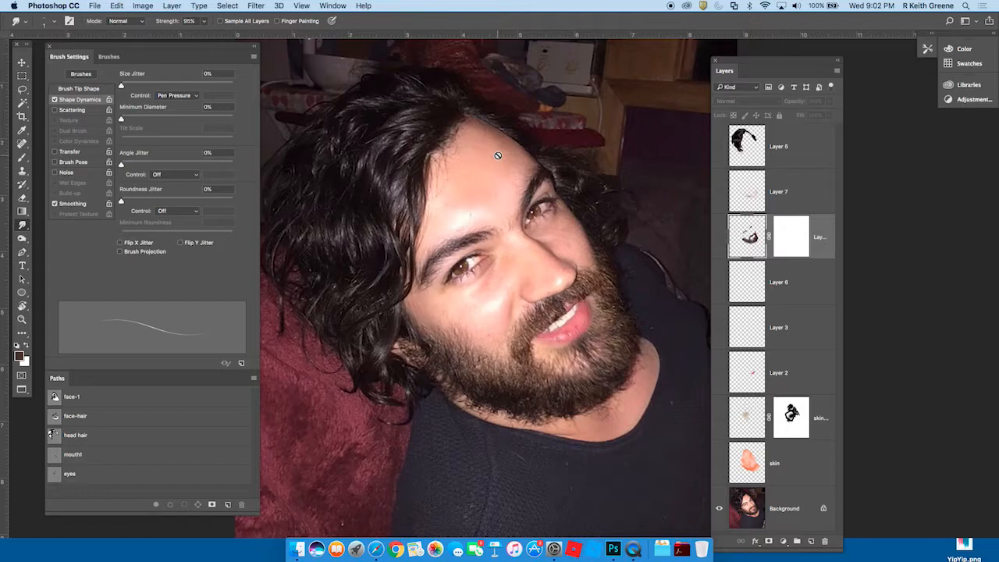
Step: Examine the outlines of the face-1, face-hair, head hair, mouth1 and eyes paths over the photo, ending with face-1
left_click(56, 398)
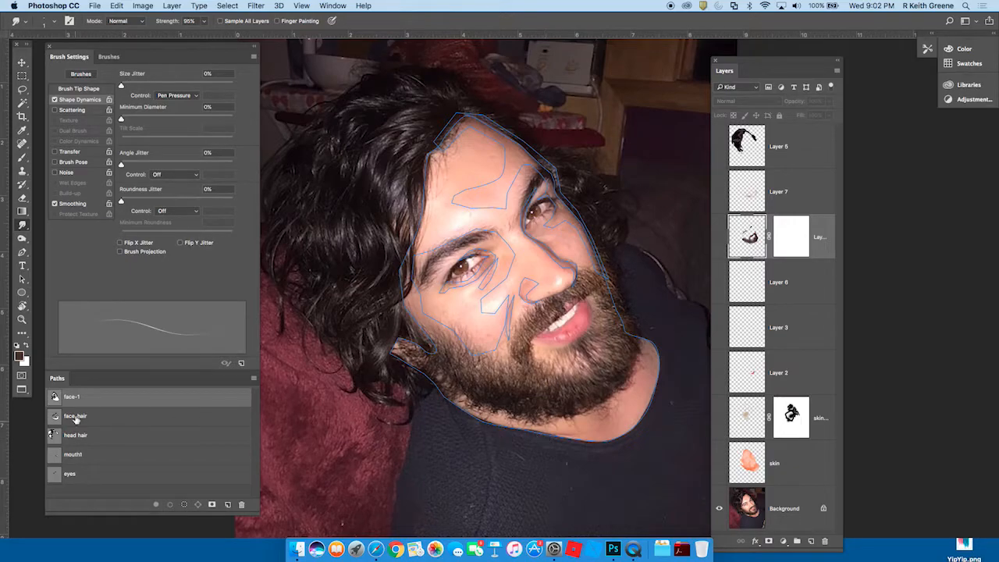
left_click(78, 419)
left_click(75, 435)
left_click(75, 456)
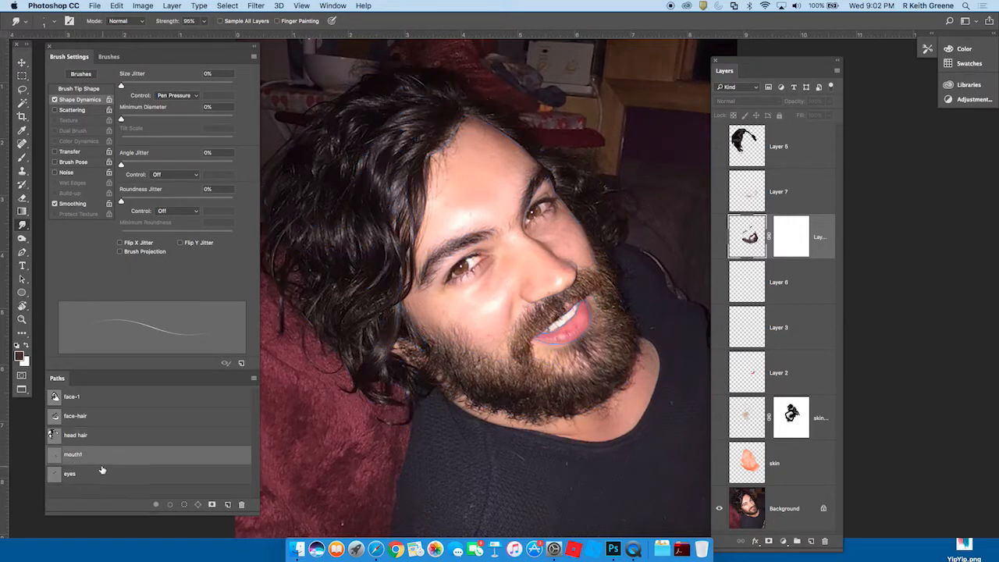
left_click(84, 473)
left_click(81, 401)
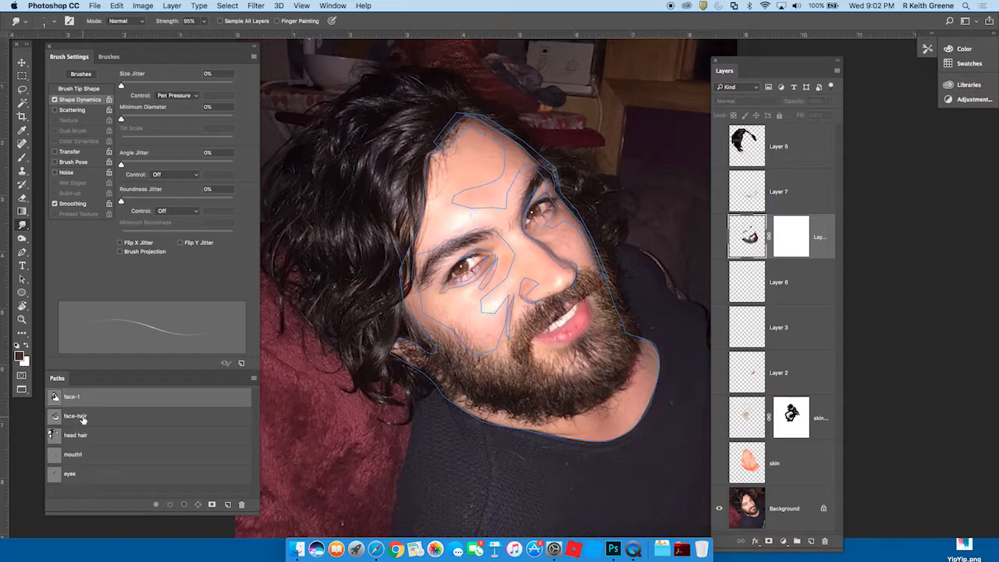
left_click(85, 419)
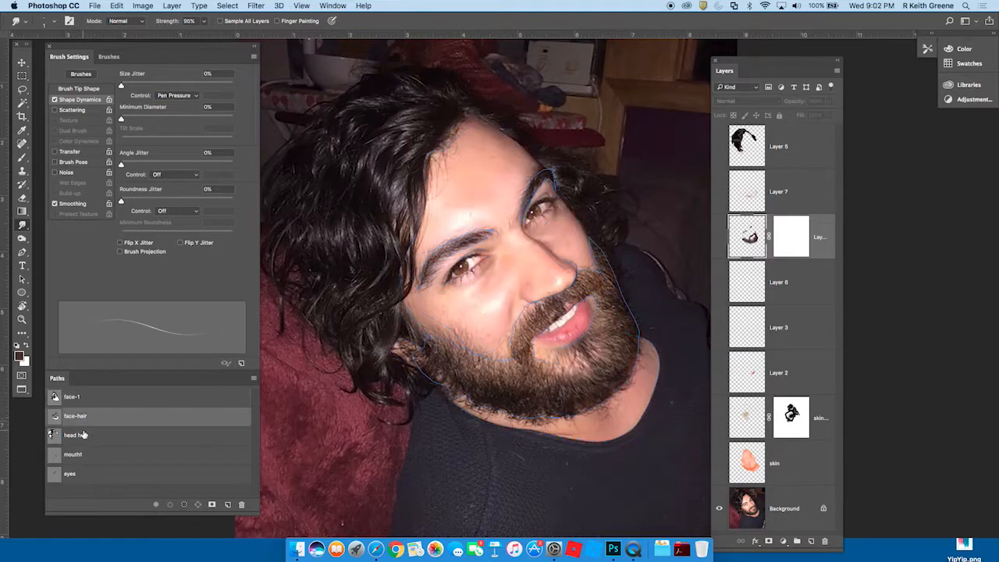
left_click(84, 436)
left_click(87, 459)
left_click(83, 474)
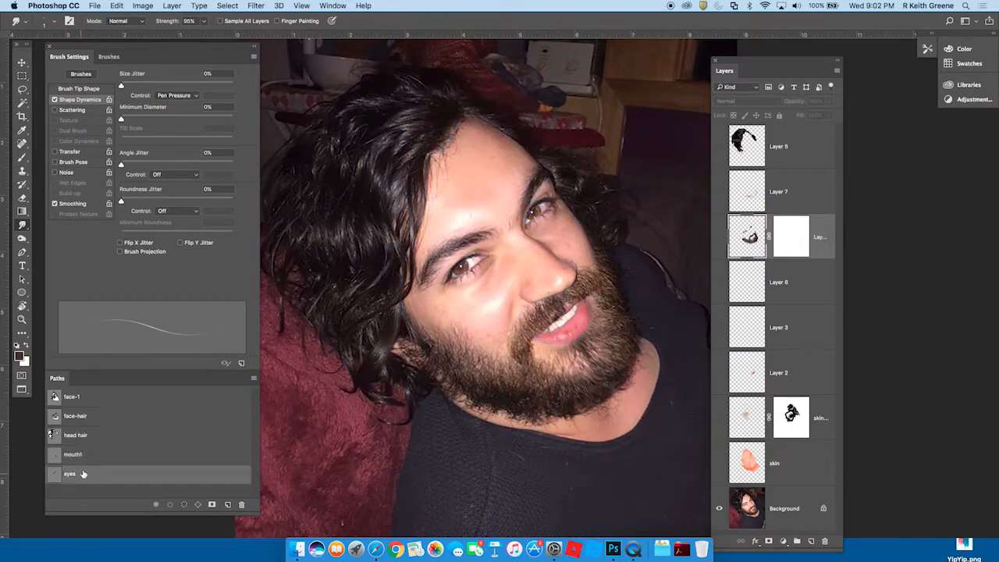
left_click(79, 399)
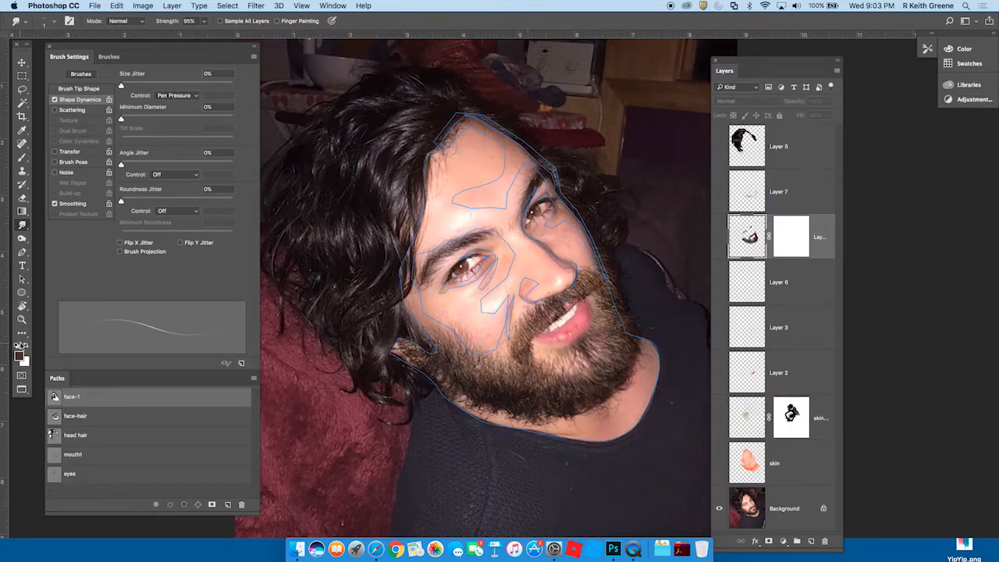
Step: Show and select the skin layer with its opacity at 100%, and choose the Burn tool
left_click(720, 463)
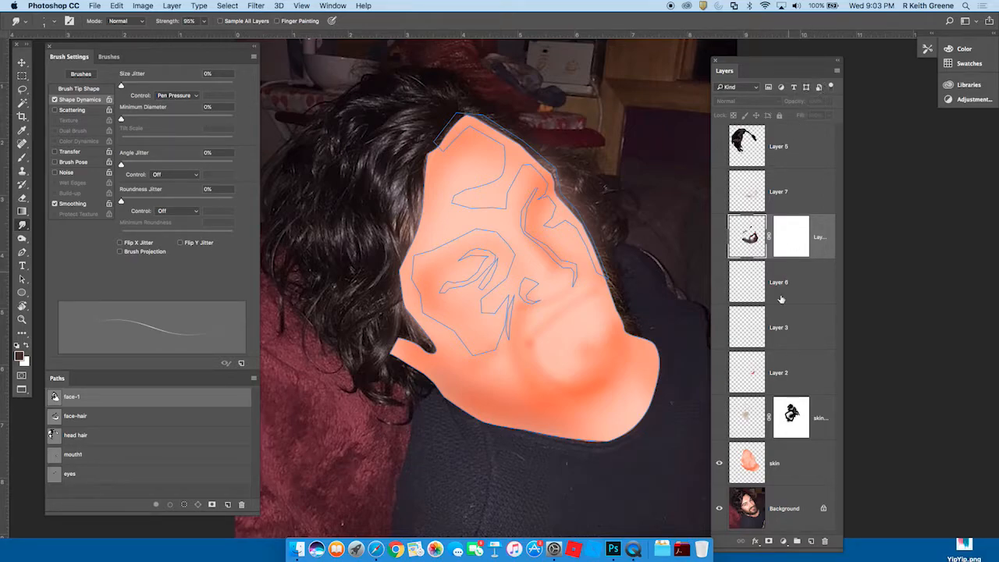
left_click(805, 470)
left_click(828, 103)
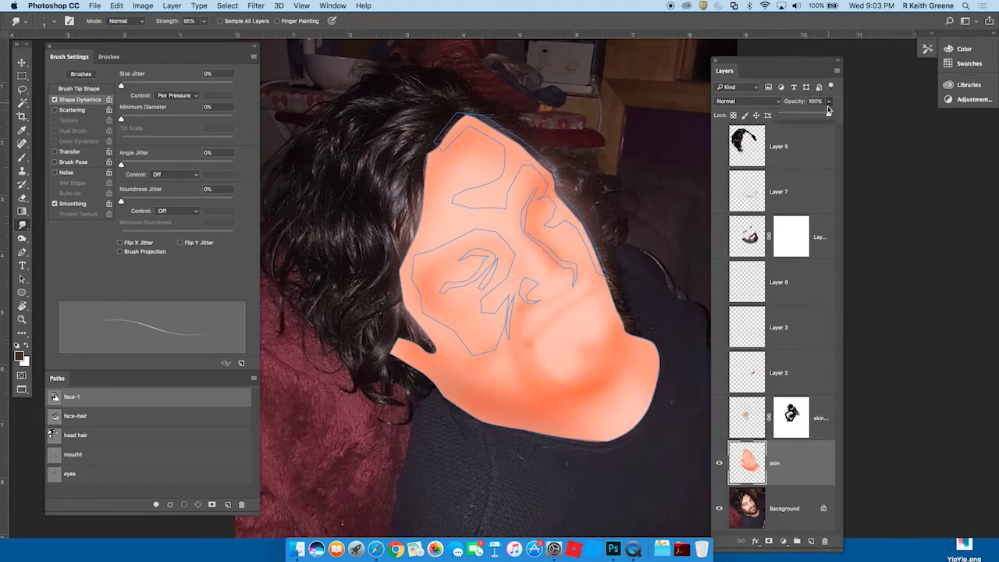
mouse_move(812, 118)
left_mouse_down()
mouse_move(795, 118)
mouse_move(830, 116)
left_mouse_up()
left_click(23, 238)
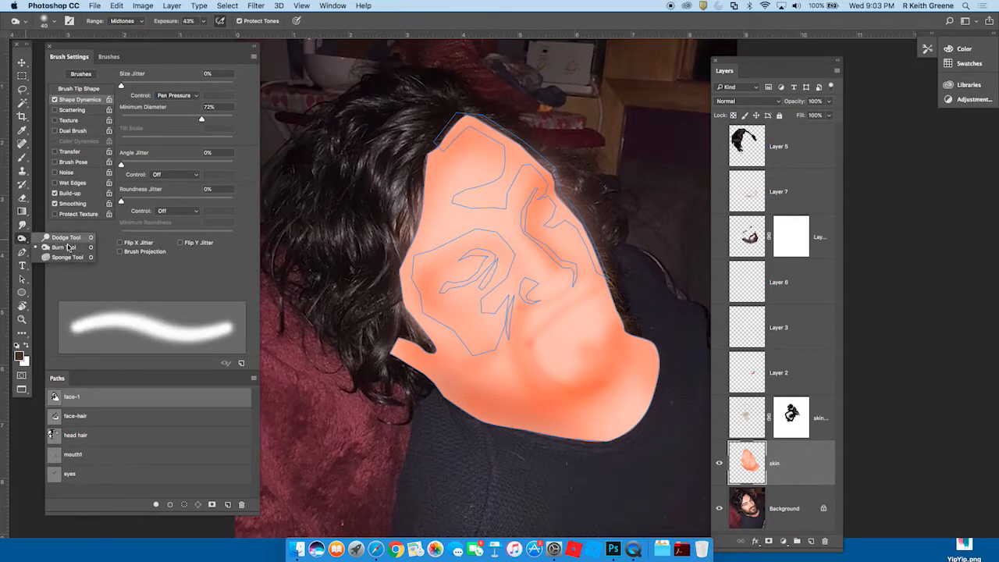
Step: Show the Multiply shading layer above skin, disable and re-enable its mask to compare, and make the layer's artwork active
left_click(720, 420)
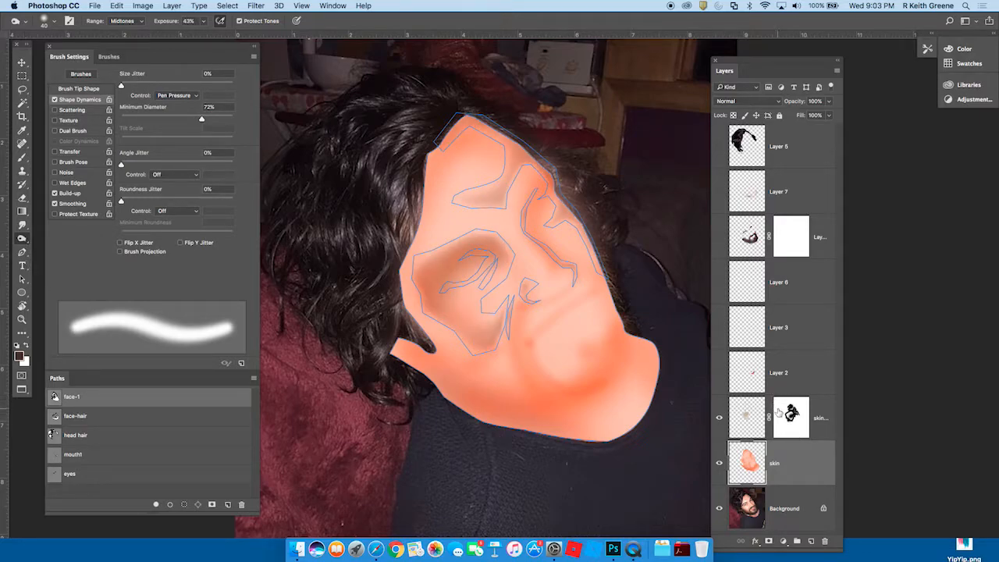
left_click(827, 421)
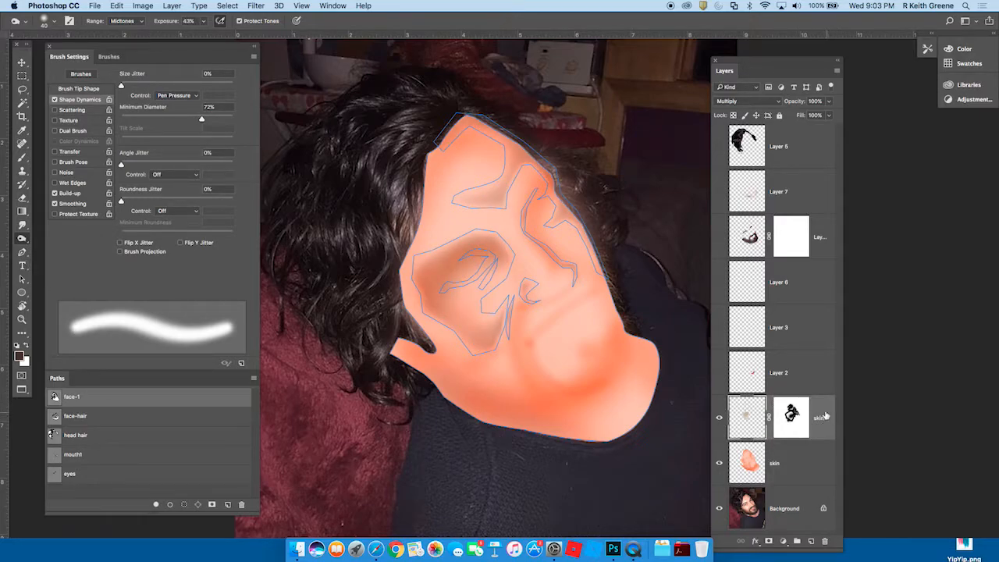
left_click(786, 422, "shift")
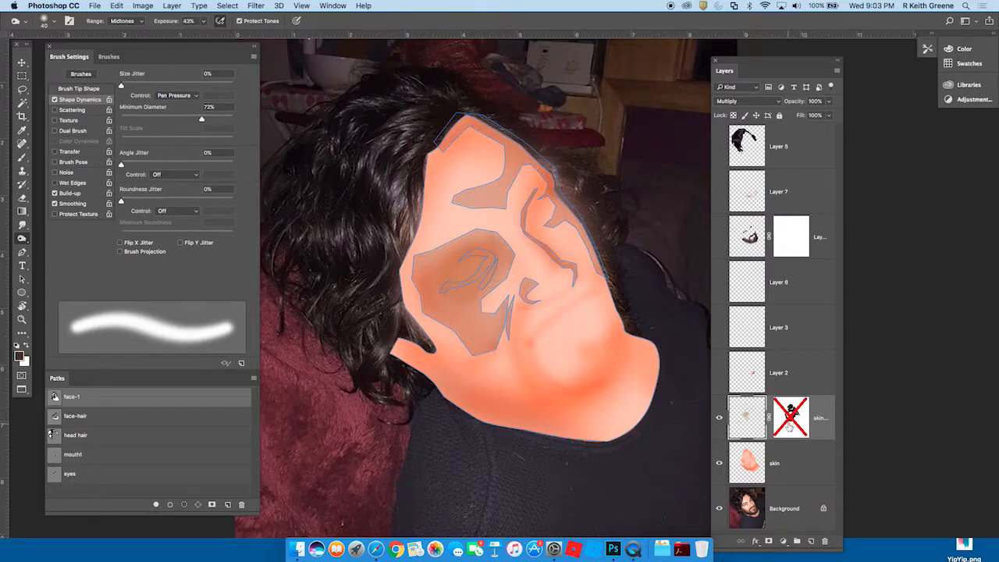
left_click(789, 425, "shift")
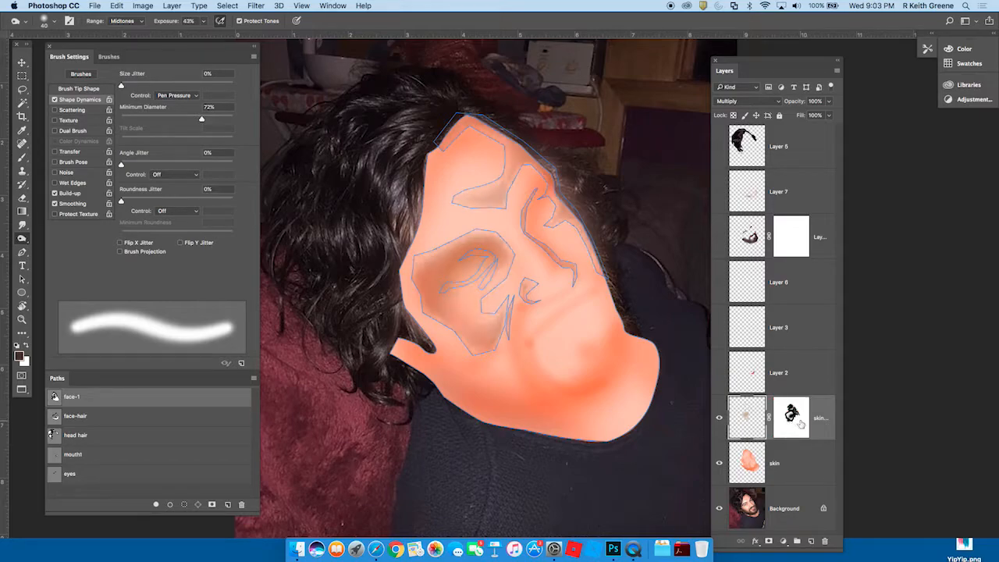
left_click(797, 424)
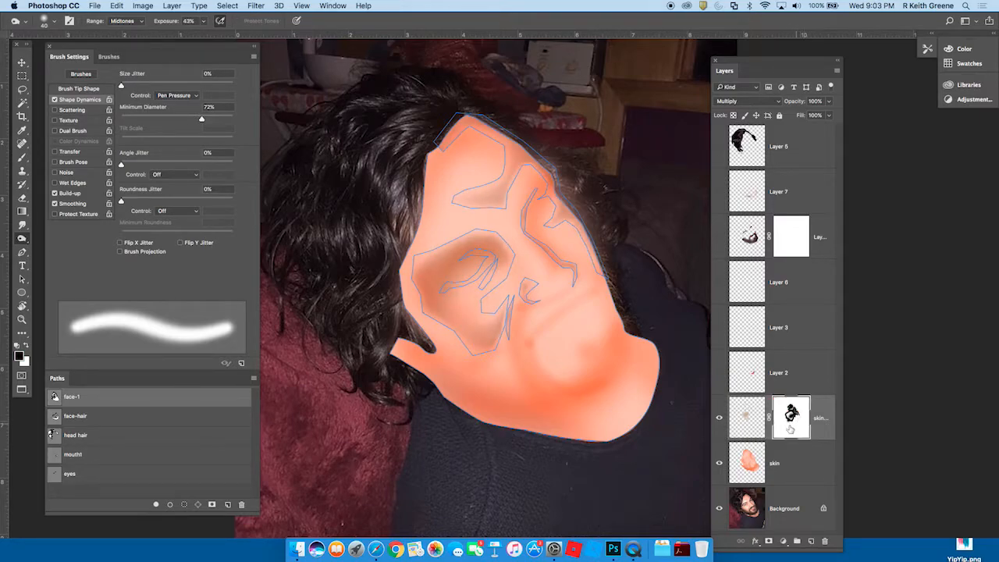
left_click(745, 421)
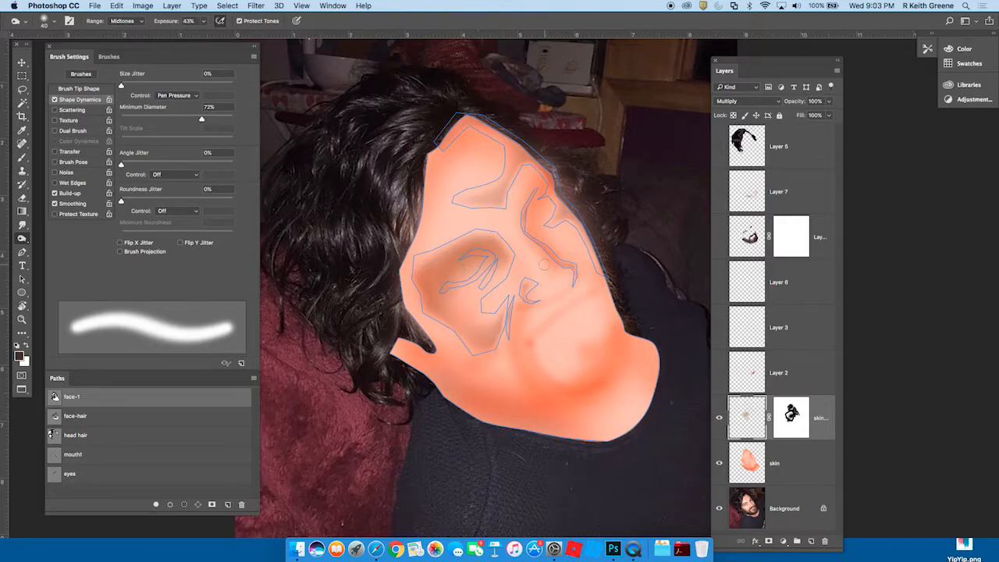
Step: Deselect the face-1 path and show the hair artwork on Layer 5
left_click(171, 490)
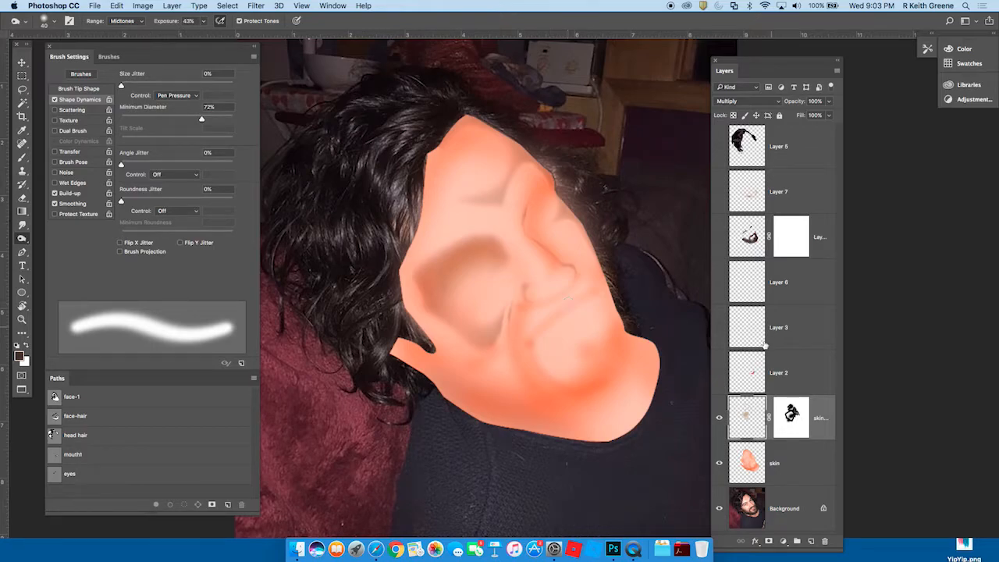
left_click(720, 147)
key("c")
left_click_drag(503, 231, 509, 248)
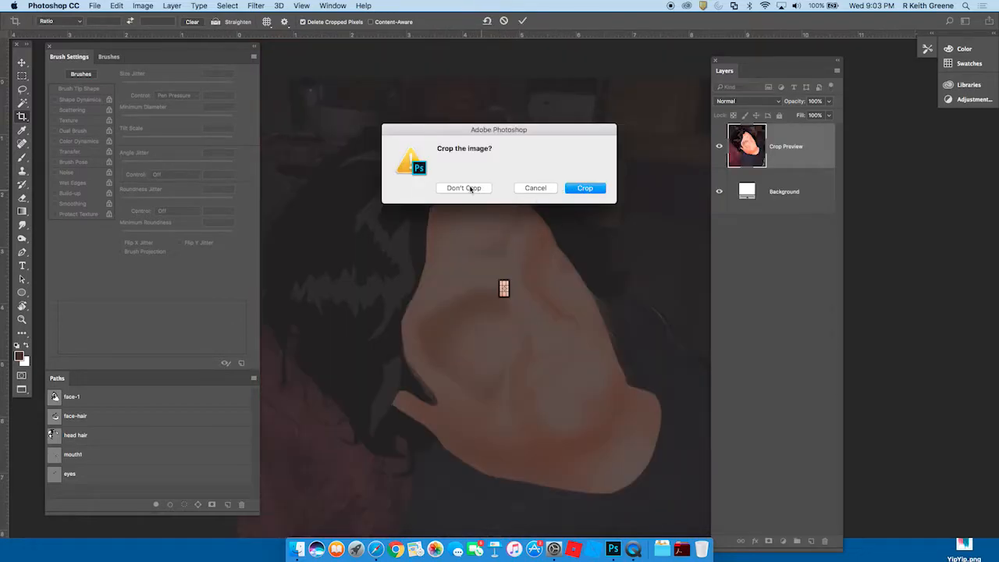
left_click(466, 188)
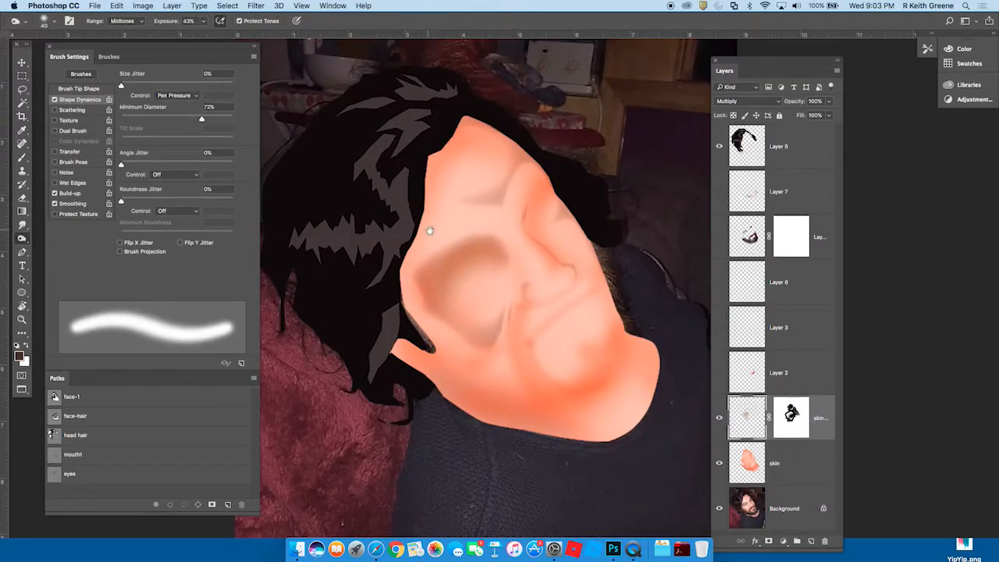
Step: Compare the drawn hair on Layer 5 with the photographed hair by hiding and showing the layer repeatedly
left_click_drag(427, 230, 509, 276)
left_click(476, 207, "super")
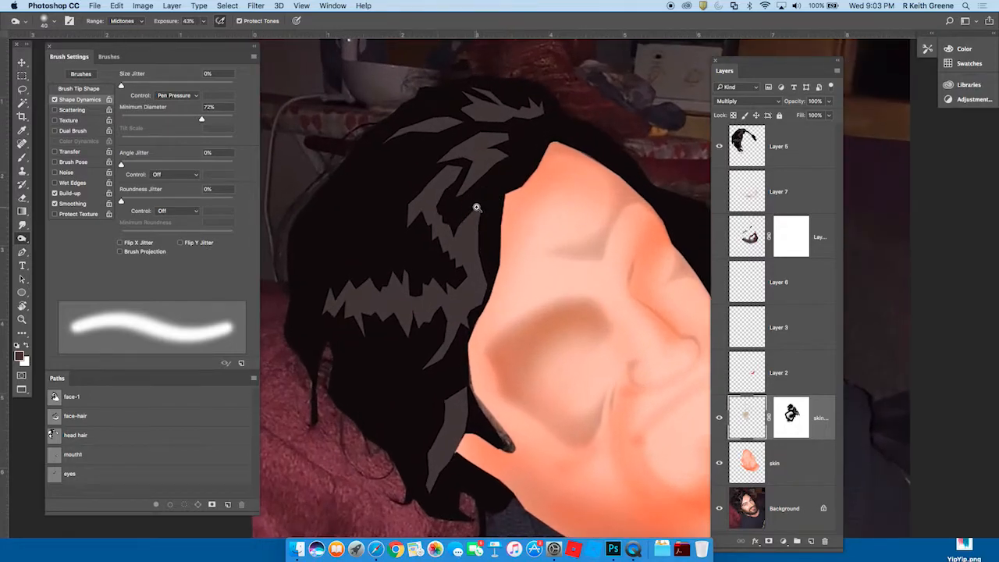
left_click(23, 64)
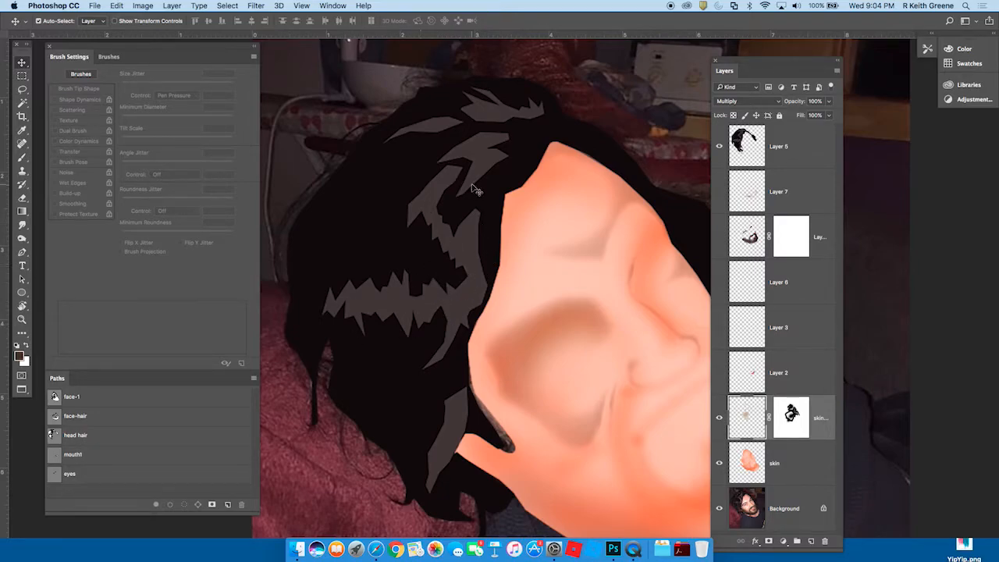
left_click(720, 146)
left_click(720, 146)
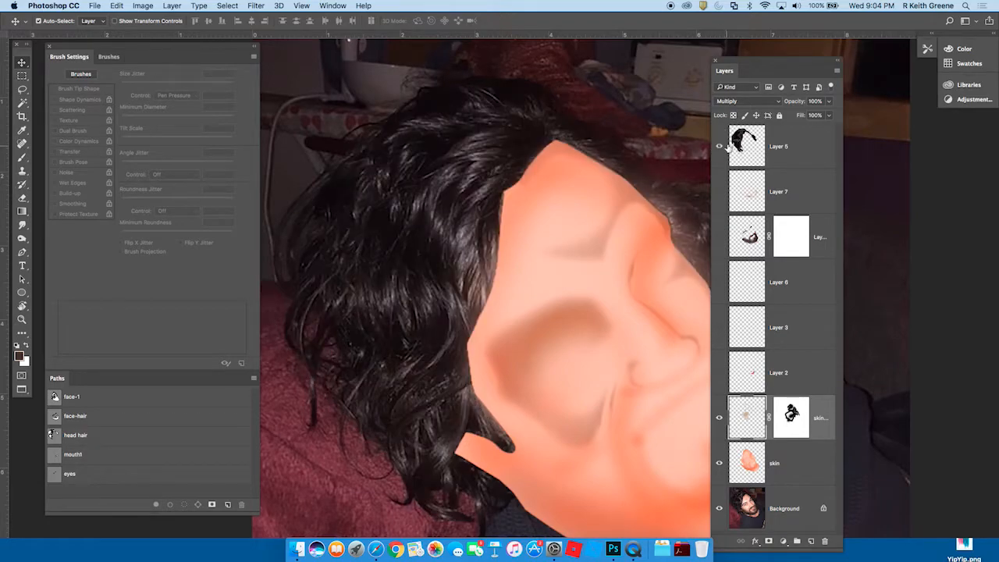
left_click(720, 148)
left_click(719, 148)
left_click(720, 149)
left_click(720, 149)
left_click(720, 150)
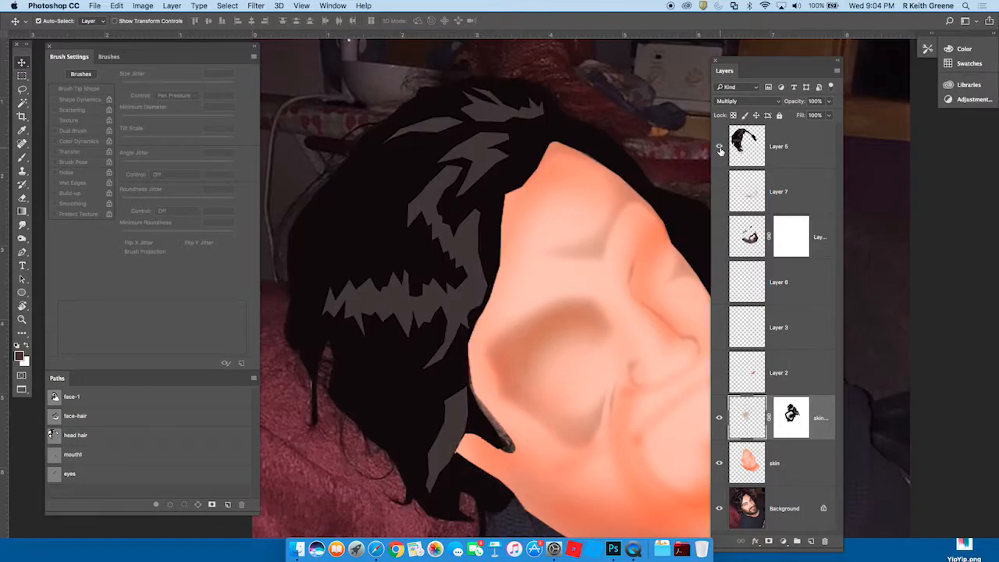
left_click(719, 148)
left_click(721, 149)
Step: Show the masked facial hair layer, turn Layer 7 on and off to compare, and inspect the beard strands up close
left_click(719, 237)
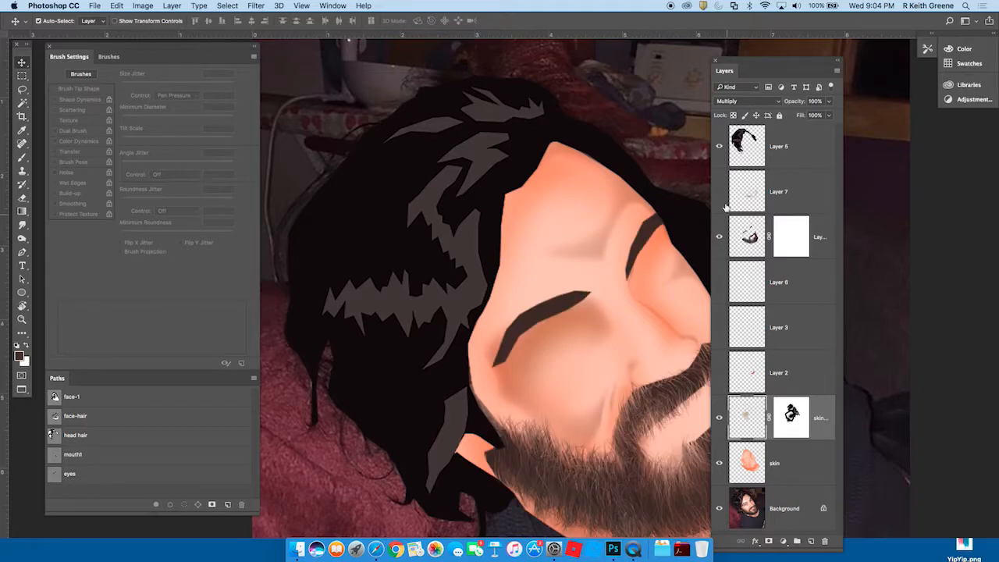
left_click(720, 192)
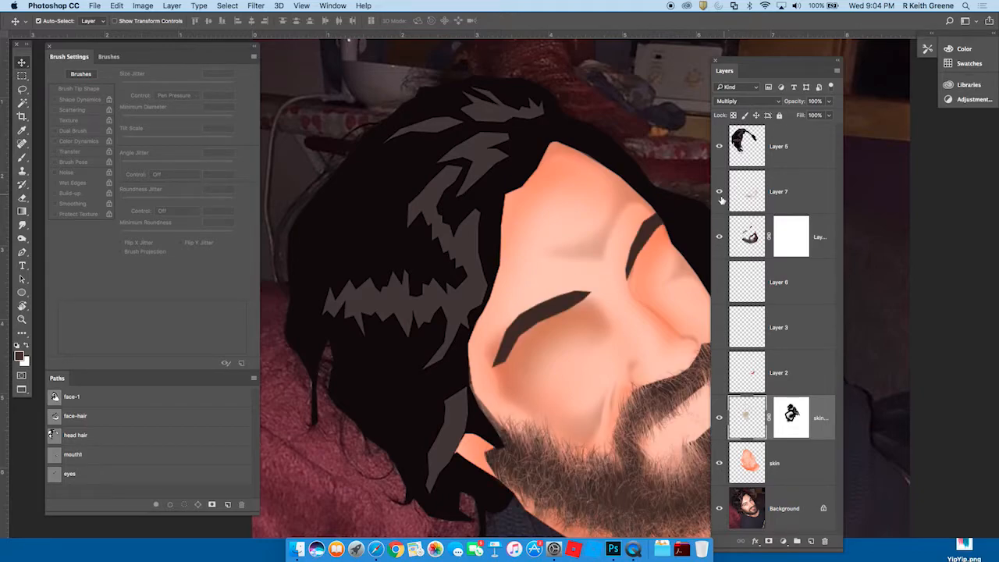
left_click(722, 192)
left_click_drag(649, 459, 571, 338)
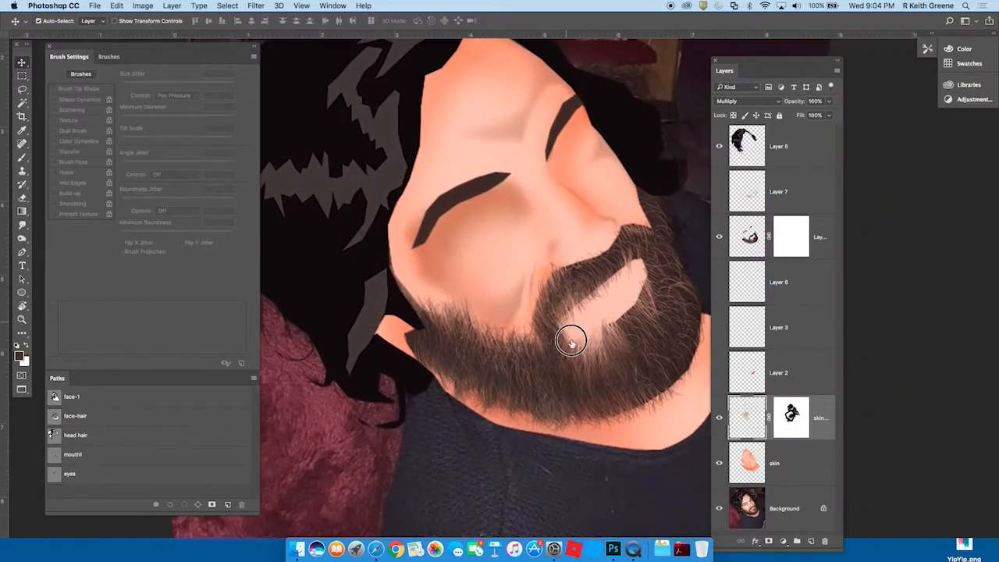
left_click_drag(530, 373, 547, 361)
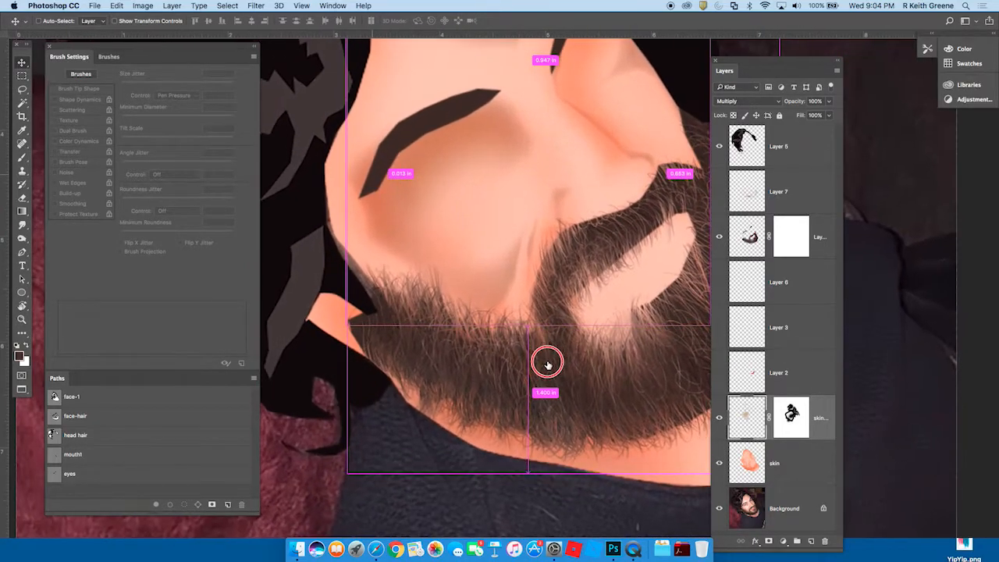
left_click_drag(346, 232, 437, 341)
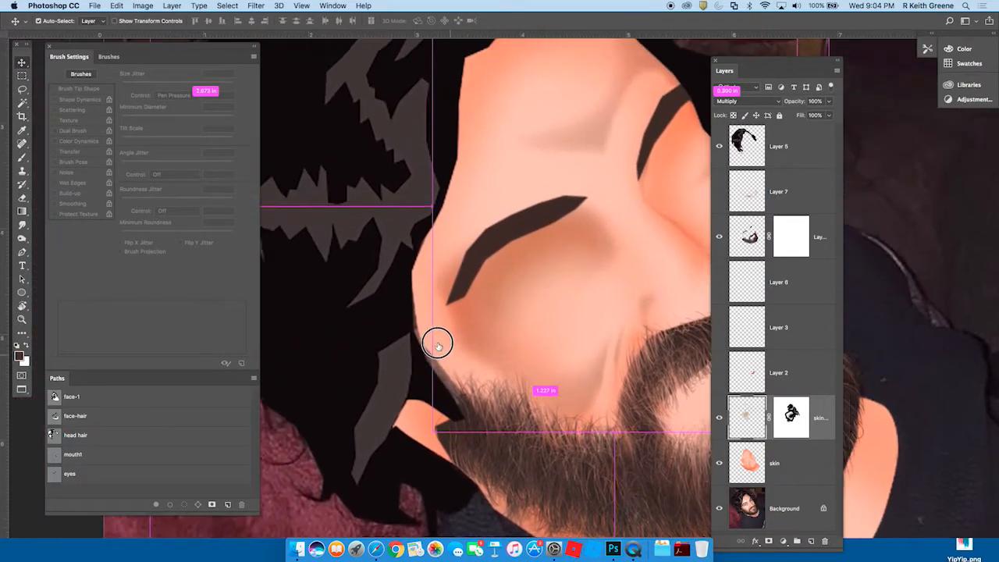
left_click_drag(614, 439, 498, 327)
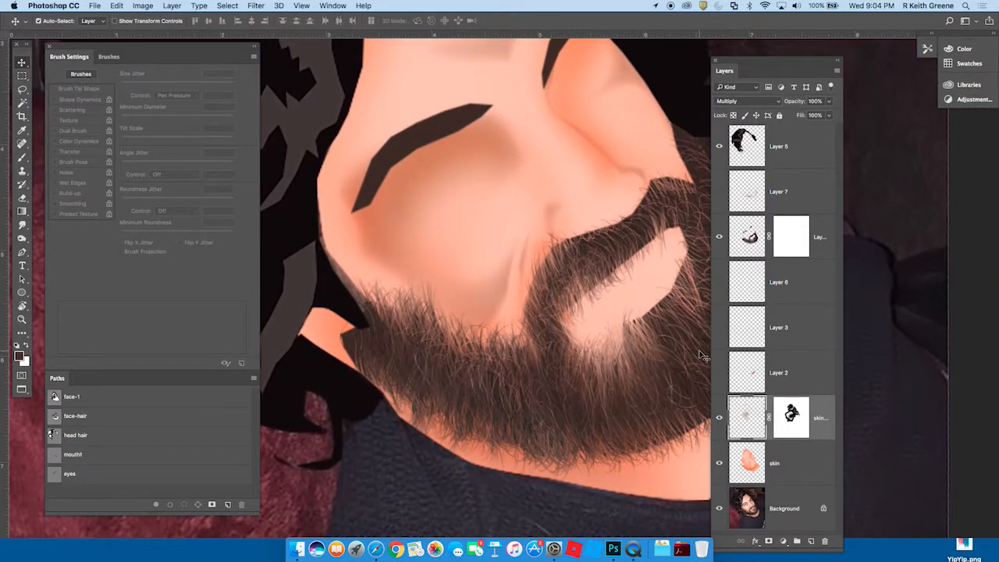
left_click_drag(459, 336, 490, 256)
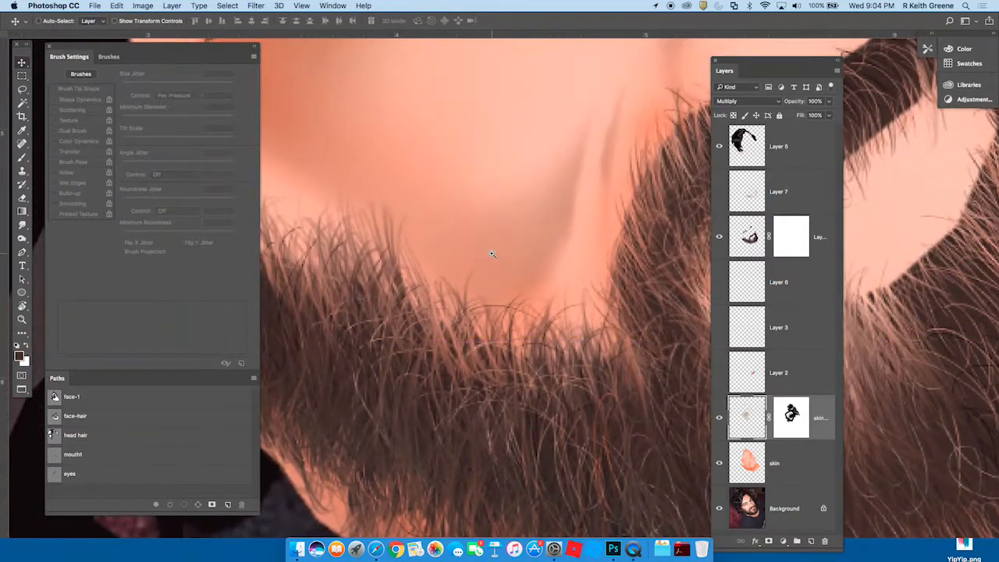
Step: Set the Brush tool to the hard round 30 px tip and make the masked facial hair layer active
left_click(23, 159)
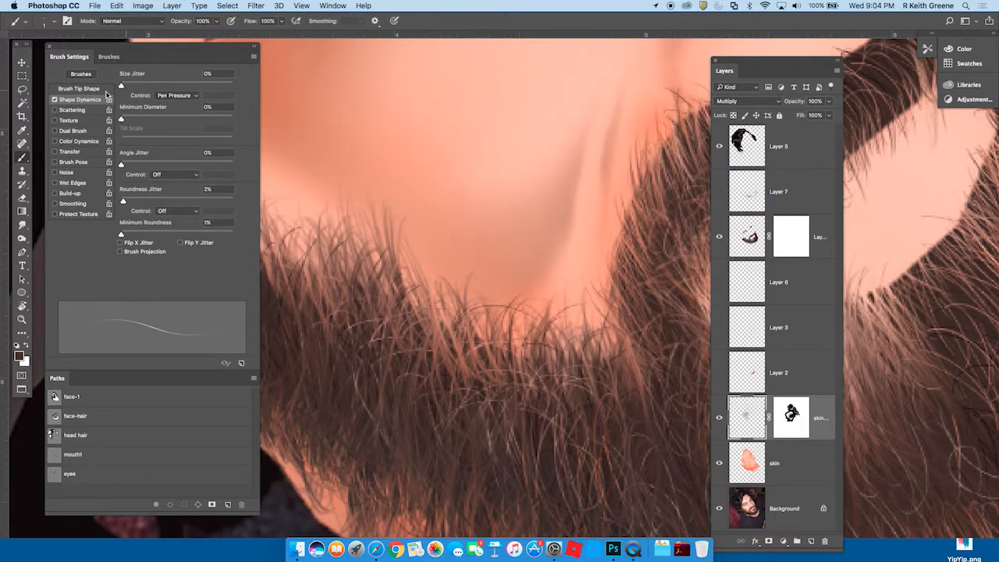
left_click(91, 90)
left_click_drag(250, 135, 253, 49)
left_click(163, 76)
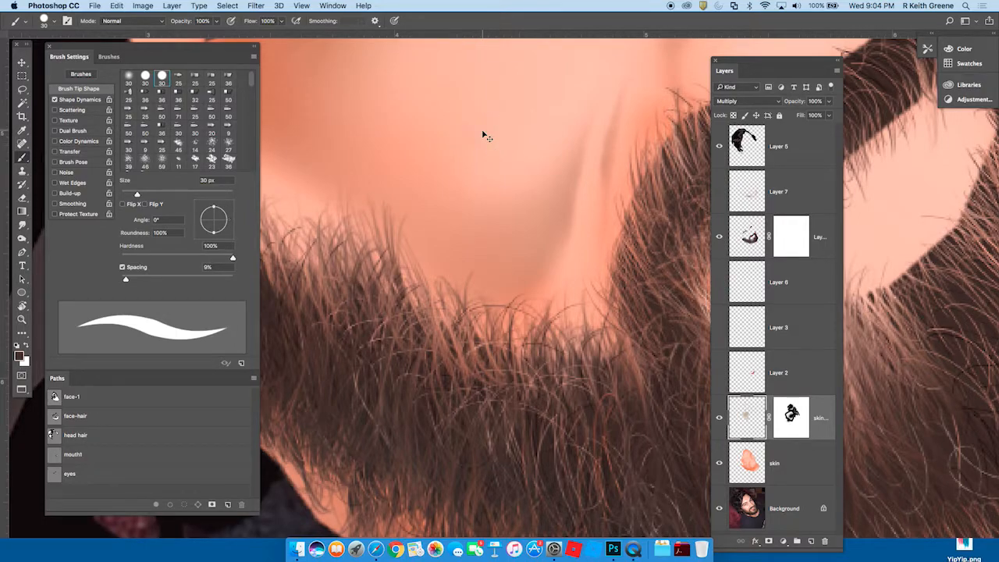
left_click(753, 239)
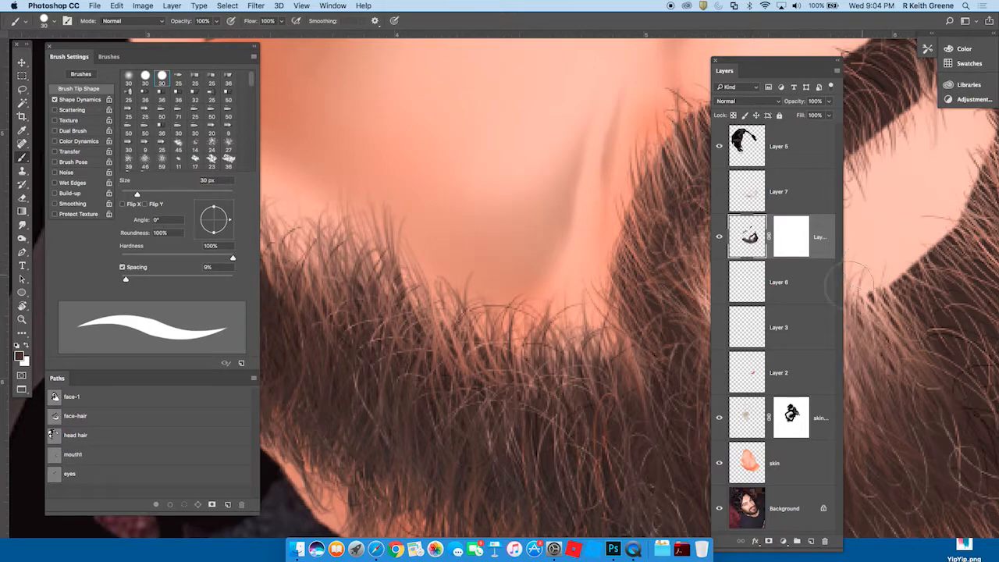
Step: Paint a single dark test dab on the cheek above the beard and undo it
left_click(433, 131)
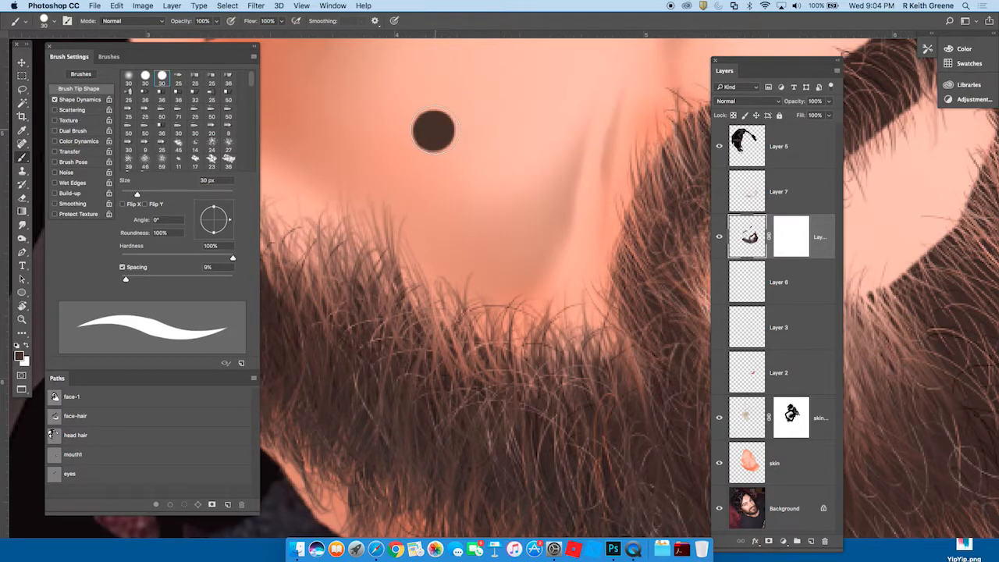
key("super+z")
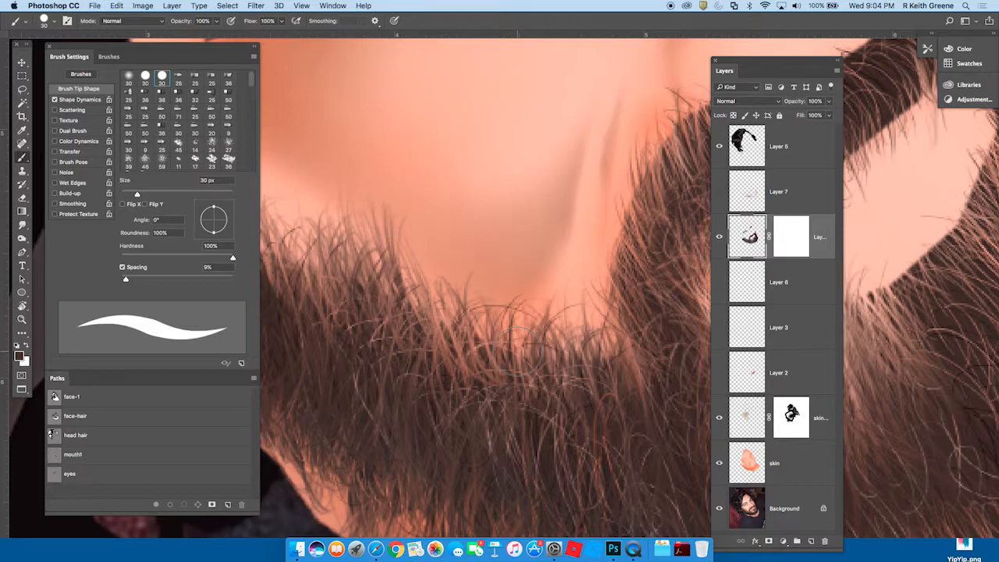
mouse_move(419, 376)
left_mouse_down()
mouse_move(446, 335)
mouse_move(396, 395)
left_mouse_up()
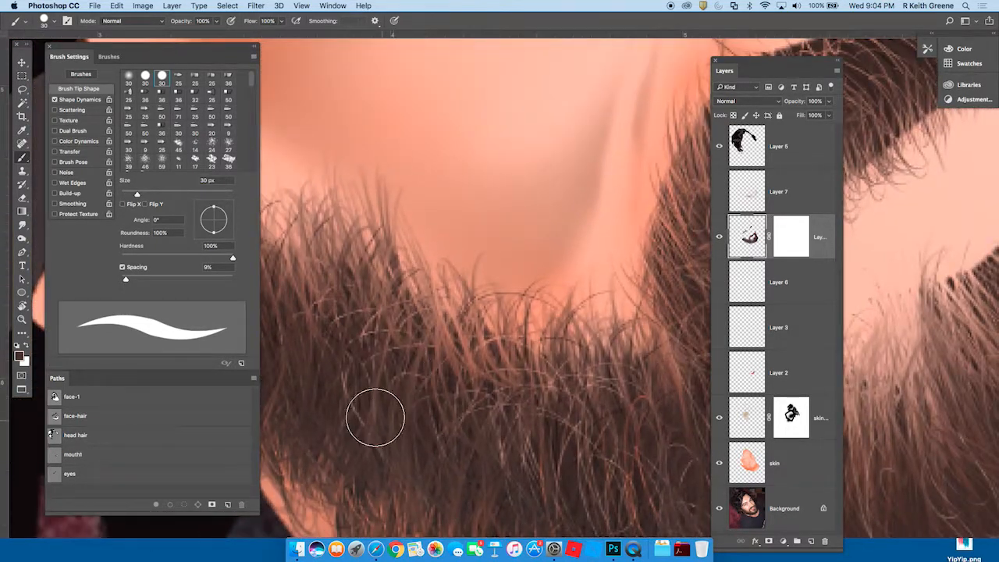
Step: Reduce the hard round brush to 1 px and set its Size Jitter control to Pen Pressure
key("bracketleft")
key("bracketleft")
key("bracketleft")
key("bracketleft")
key("bracketleft")
key("bracketleft")
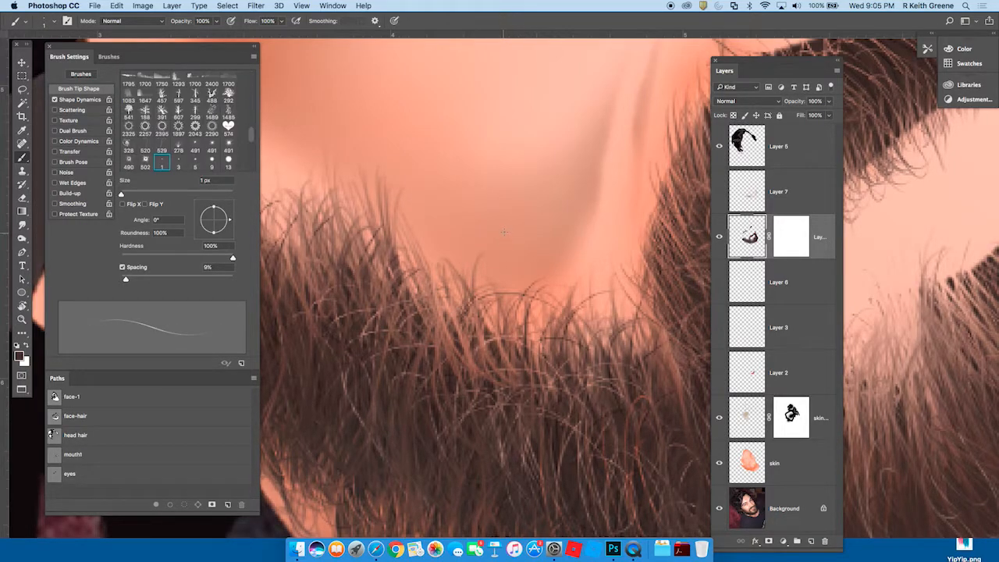
left_click(82, 100)
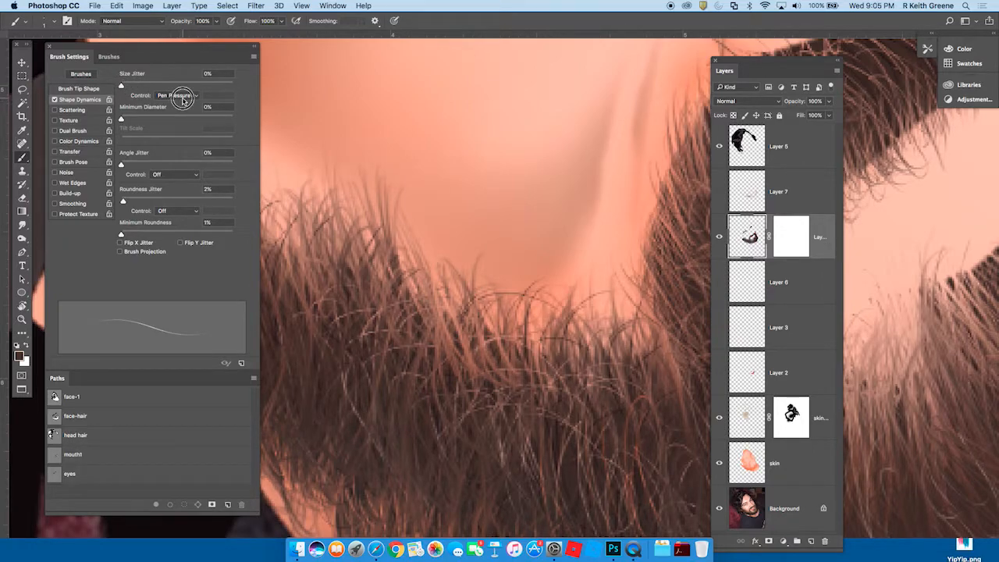
left_click(177, 96)
left_click(183, 97)
Step: Paint thin tapering test hairs on the cheek above the beard and undo them
mouse_move(580, 78)
left_mouse_down()
mouse_move(492, 147)
mouse_move(445, 223)
left_mouse_up()
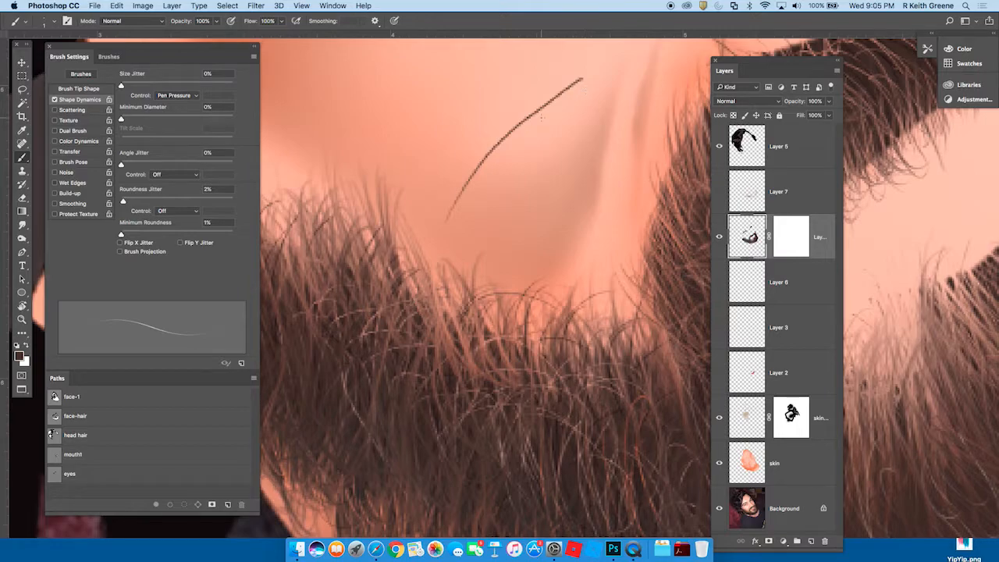
left_click_drag(591, 78, 598, 82)
left_click_drag(451, 208, 447, 220)
mouse_move(592, 78)
left_mouse_down()
mouse_move(569, 83)
mouse_move(454, 201)
left_mouse_up()
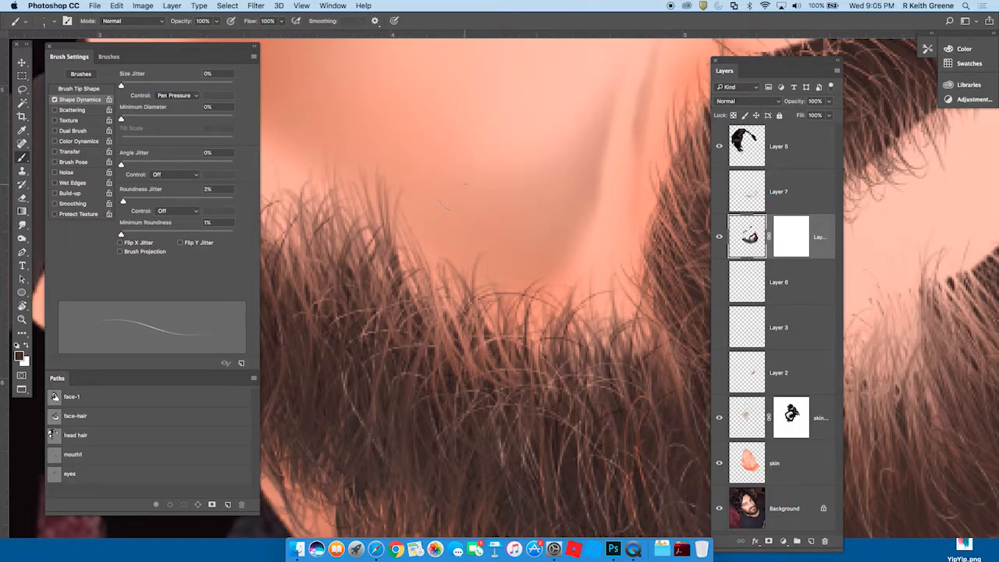
Step: Inspect the painted beard strands up close along the chin, jaw and mustache edges
left_click_drag(575, 327, 305, 65)
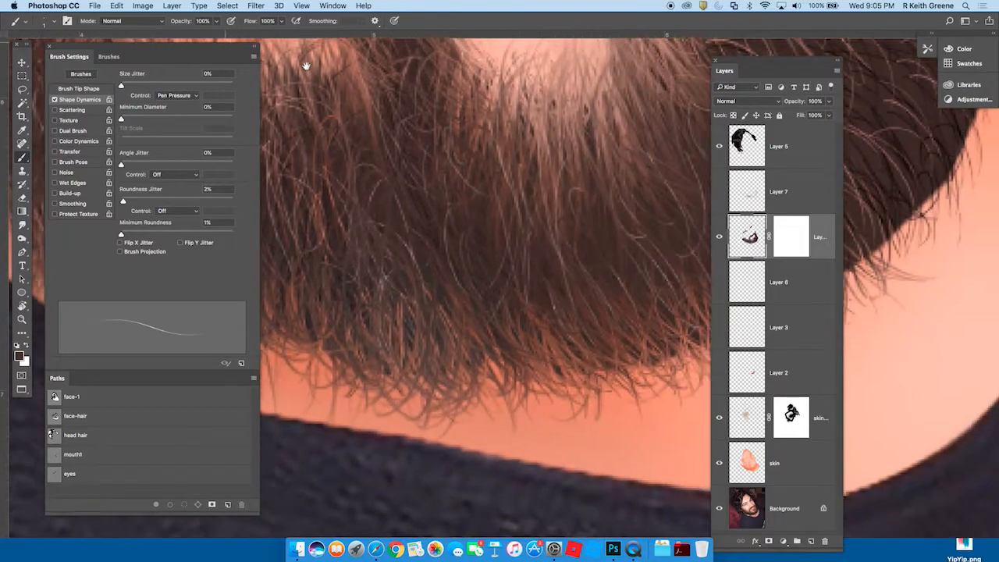
left_click_drag(601, 334, 483, 415)
left_click_drag(623, 370, 420, 512)
left_click_drag(601, 331, 578, 422)
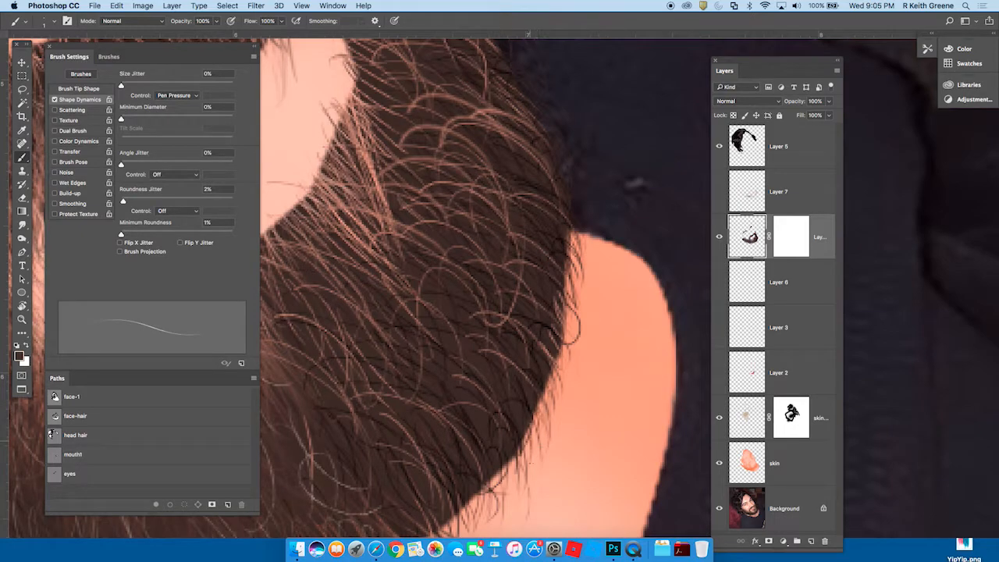
scroll(598, 396, "up", 3)
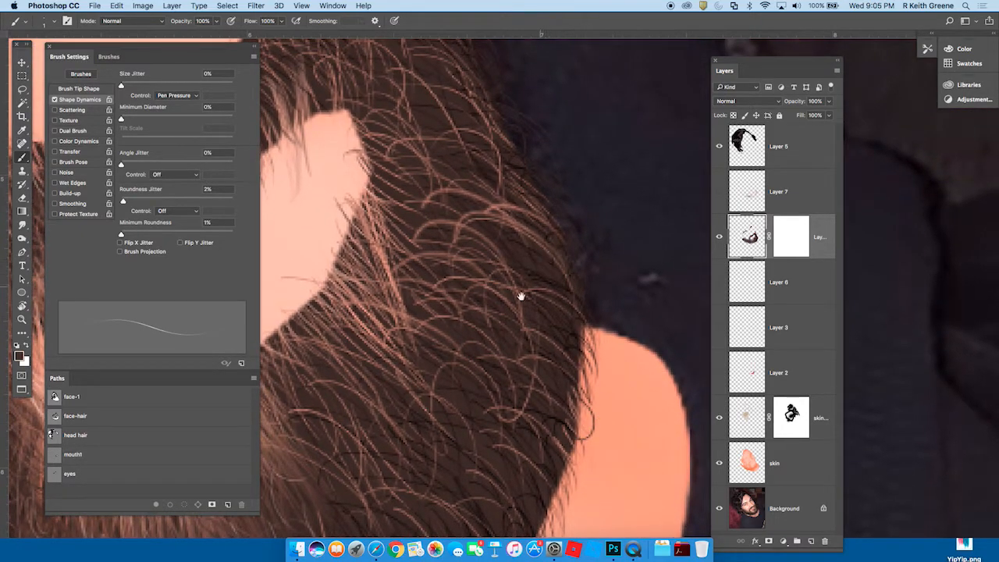
scroll(505, 359, "down", 2)
scroll(480, 394, "down", 3)
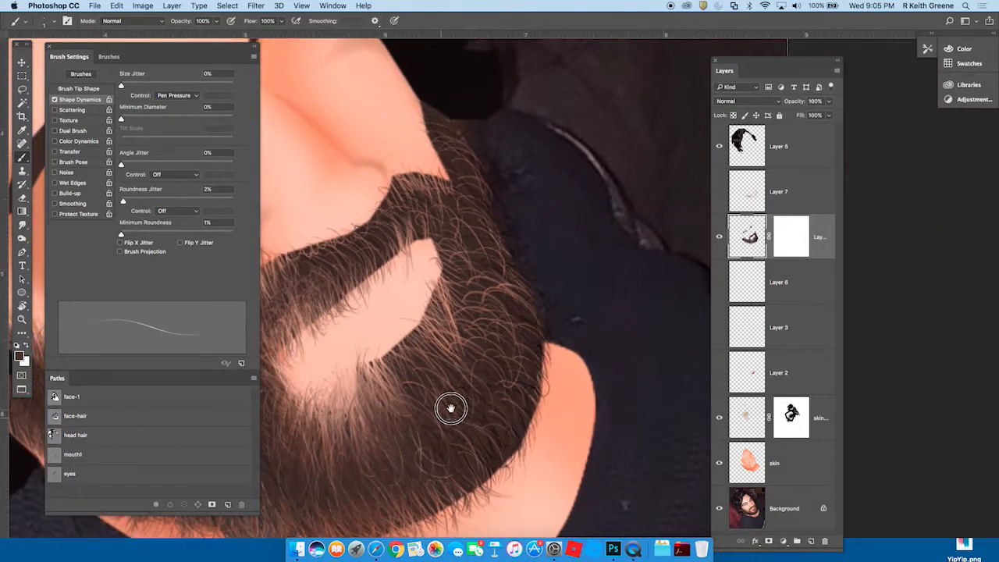
scroll(625, 317, "up", 4)
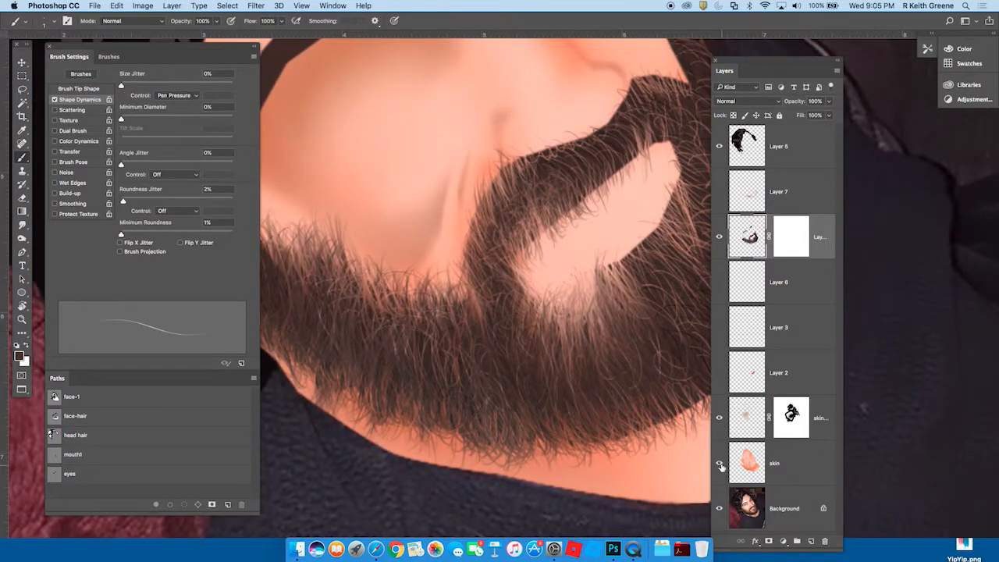
Step: Hide the skin and masked facial hair layers to reveal the photographed beard, and make the Background layer active
left_click(720, 463)
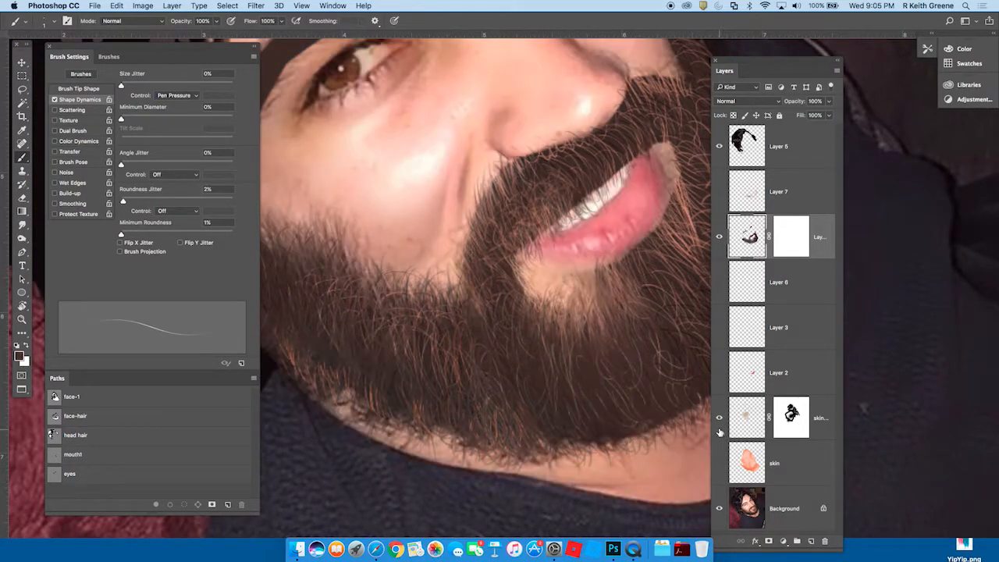
left_click(720, 236)
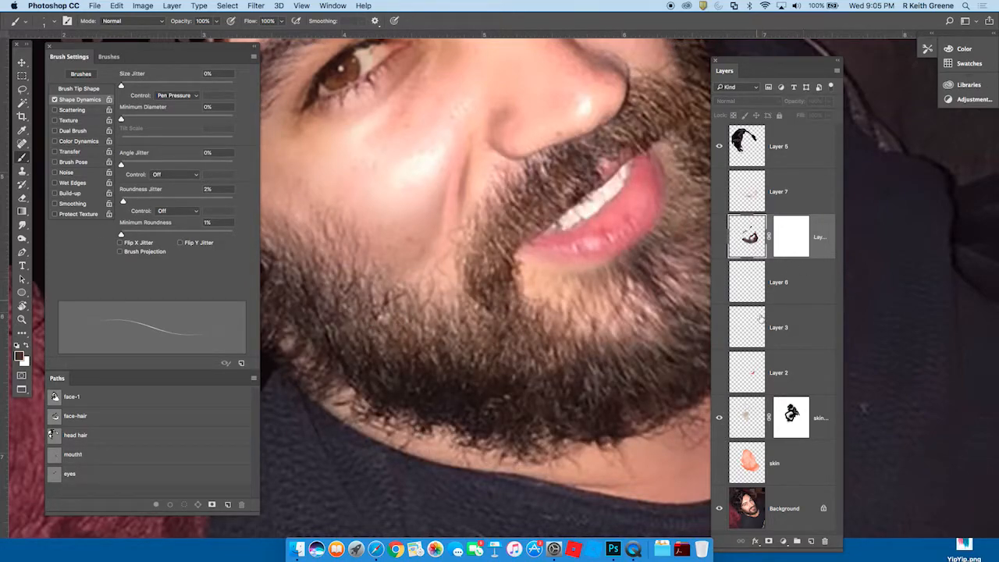
left_click(750, 509)
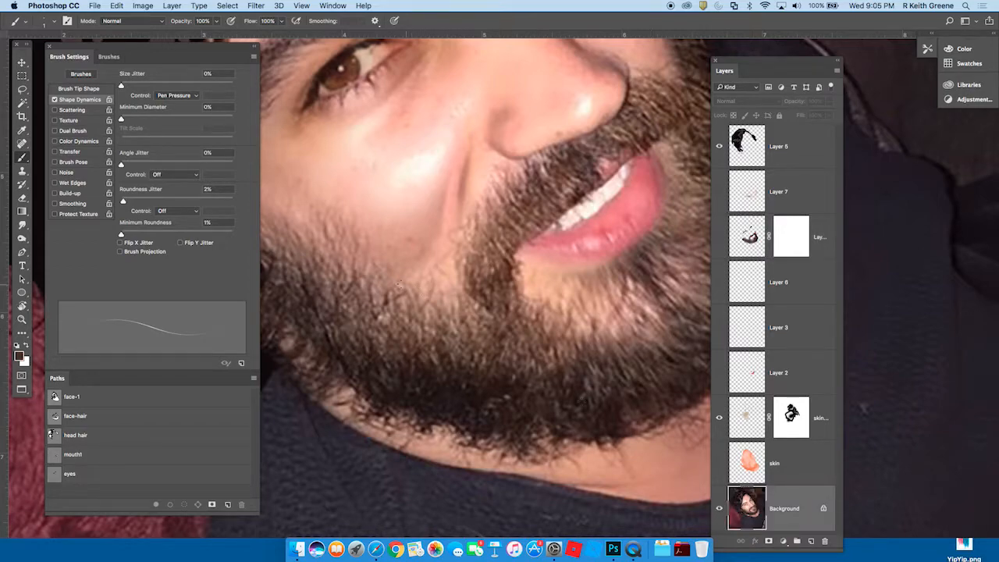
Step: Paint a few trial hair strokes along the lower jaw edge of the photographed beard and undo them
left_click_drag(315, 344, 307, 353)
left_click_drag(357, 398, 346, 417)
left_click_drag(311, 394, 304, 405)
left_click_drag(342, 345, 348, 396)
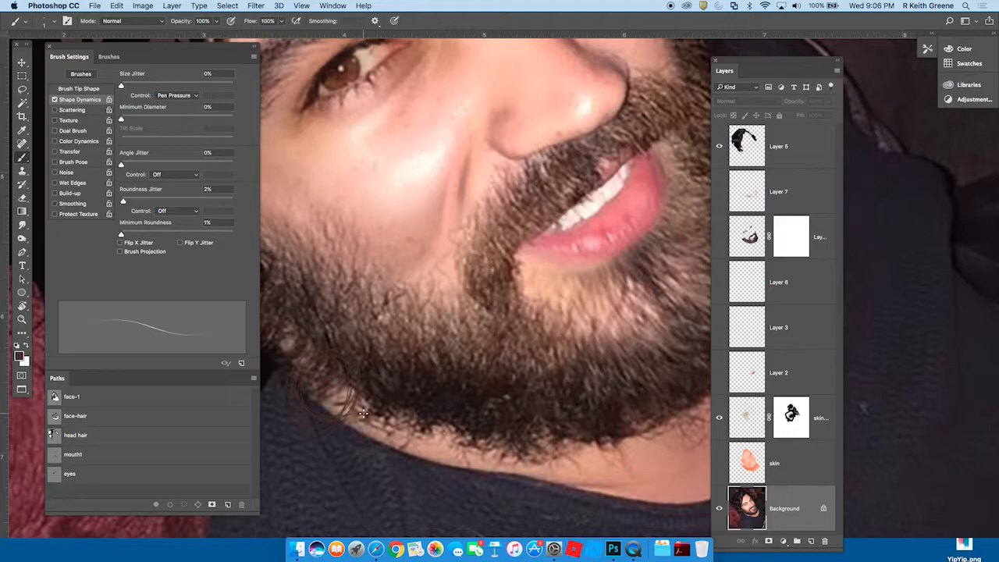
key("super+z")
Step: Turn the skin layer back on and swap the masked facial hair layer for Layer 7's scattered strands
left_click(719, 238)
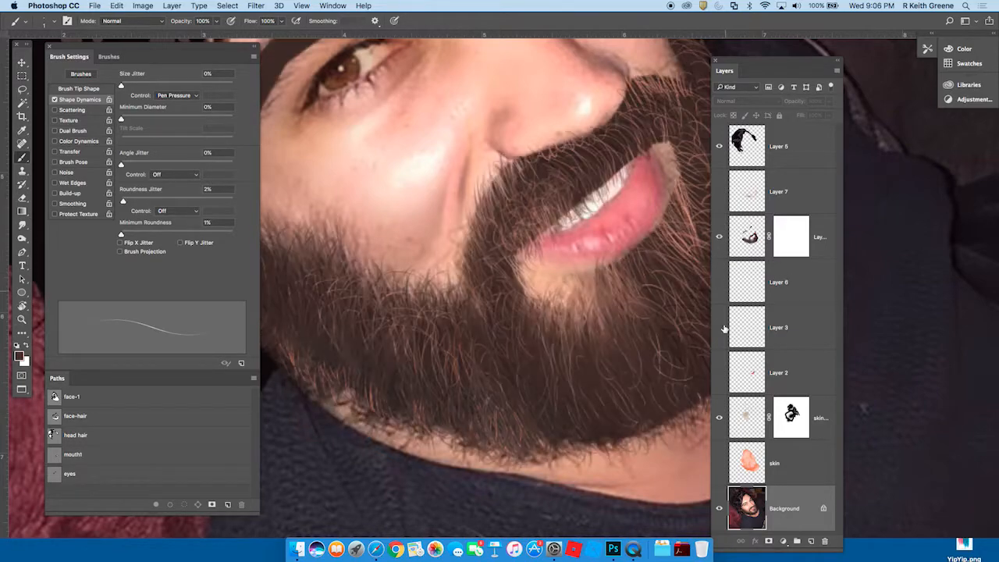
left_click(719, 463)
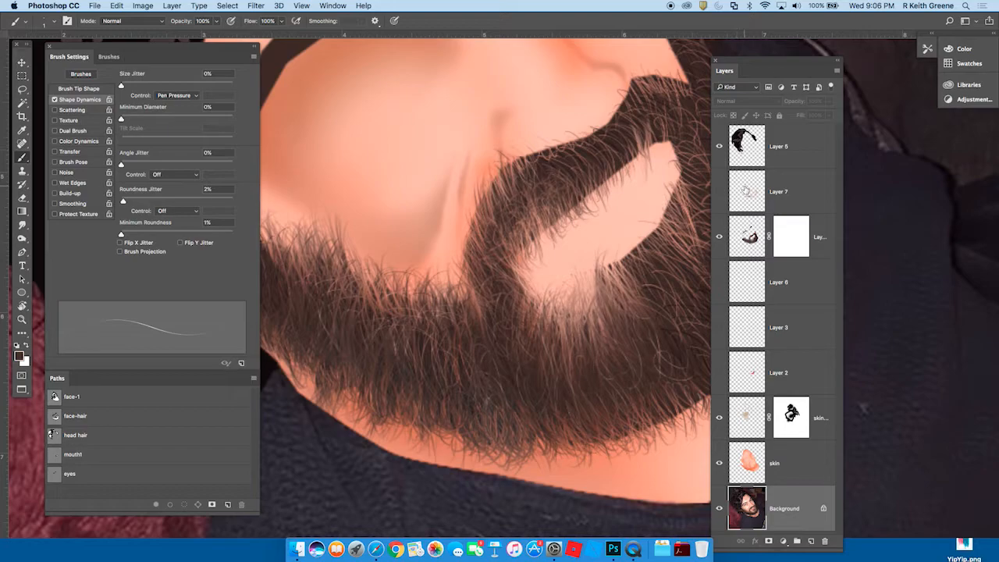
mouse_move(661, 257)
left_mouse_down()
mouse_move(635, 357)
mouse_move(644, 295)
left_mouse_up()
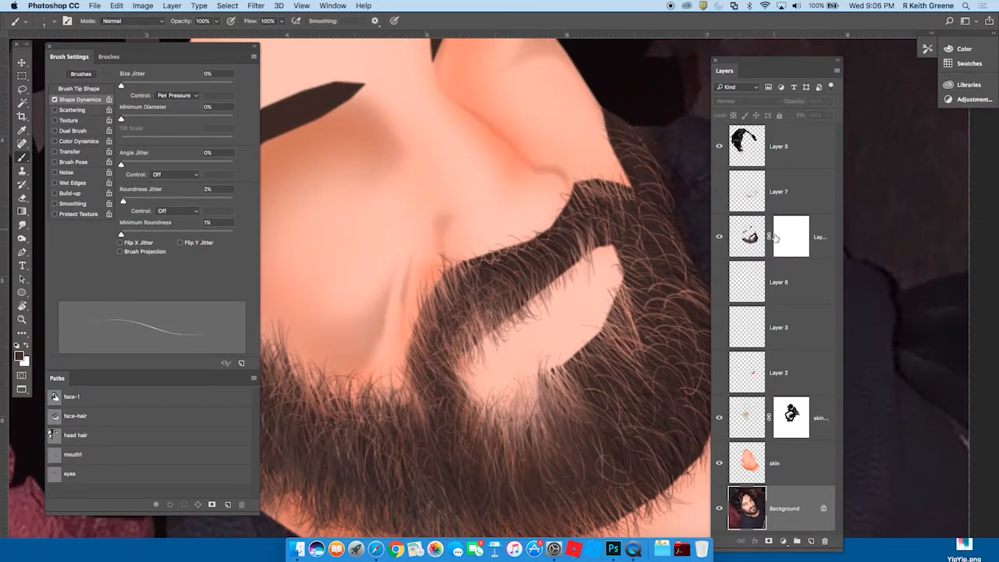
mouse_move(542, 380)
left_mouse_down()
mouse_move(635, 313)
mouse_move(632, 303)
left_mouse_up()
left_click(719, 237)
left_click(719, 192)
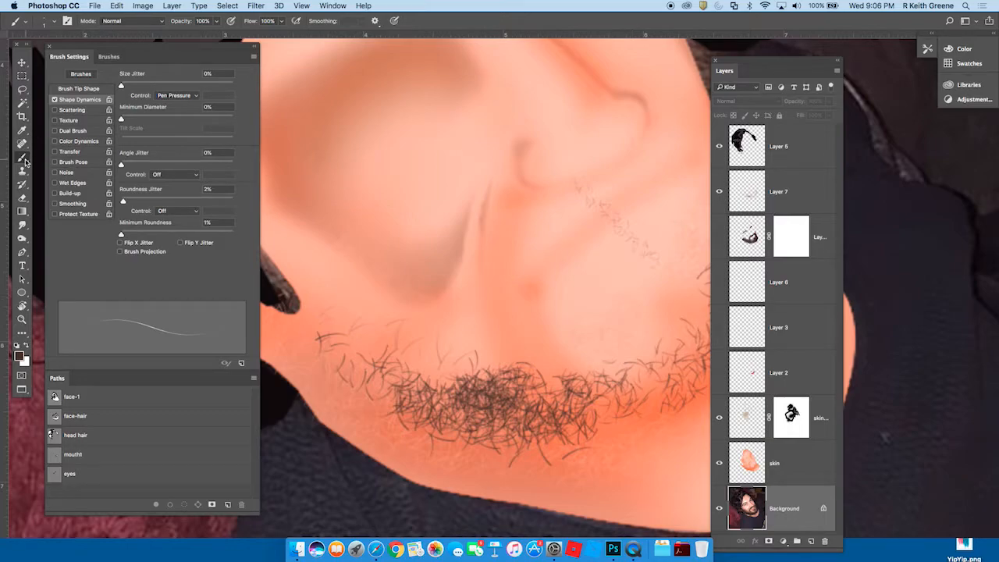
Step: Choose the Dune Grass brush preset at 112 px for the Brush tool
left_click(78, 88)
mouse_move(250, 133)
left_mouse_down()
mouse_move(258, 69)
mouse_move(255, 89)
left_mouse_up()
left_click(68, 23)
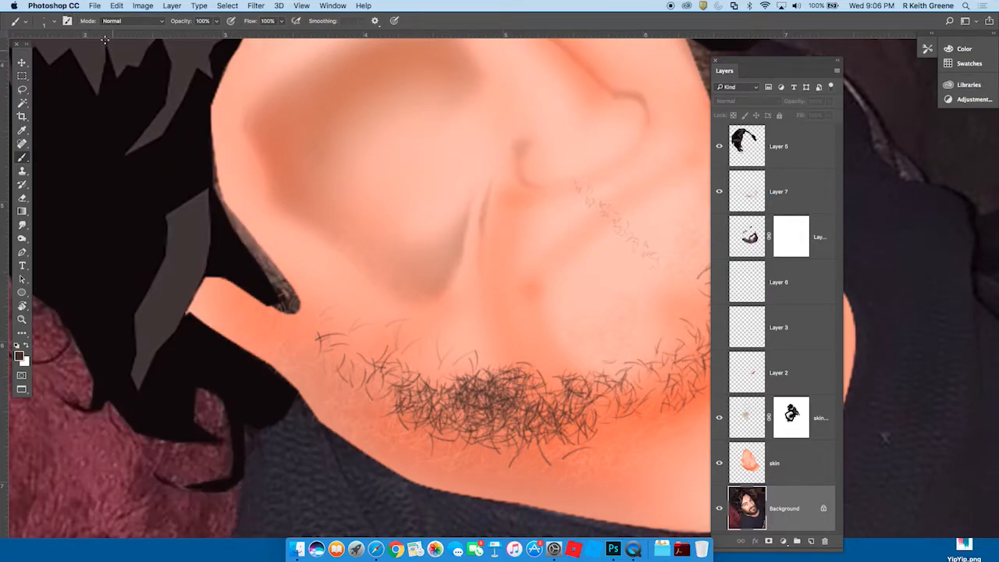
left_click(67, 22)
left_click(53, 23)
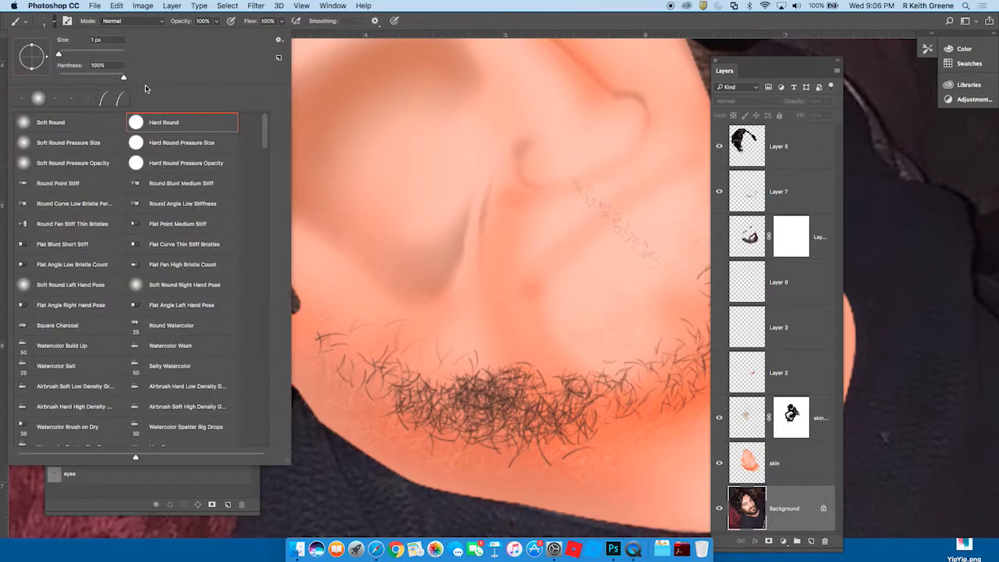
left_click_drag(264, 151, 268, 175)
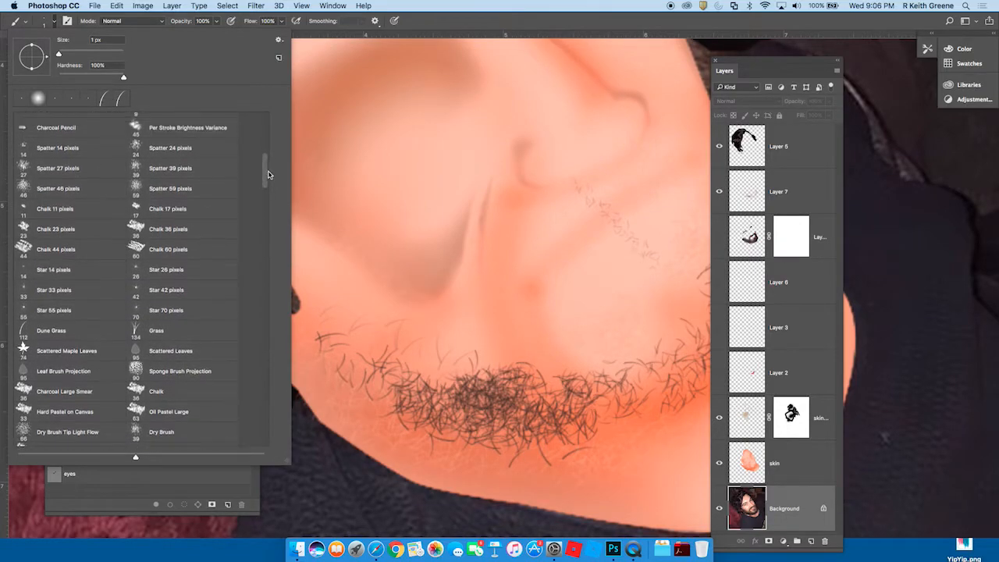
left_click(31, 334)
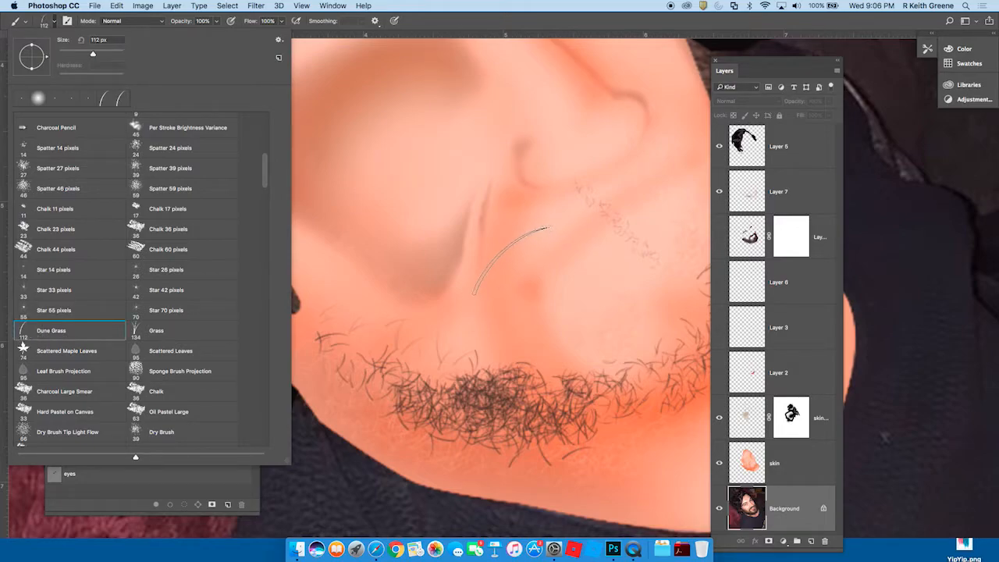
left_click(451, 190)
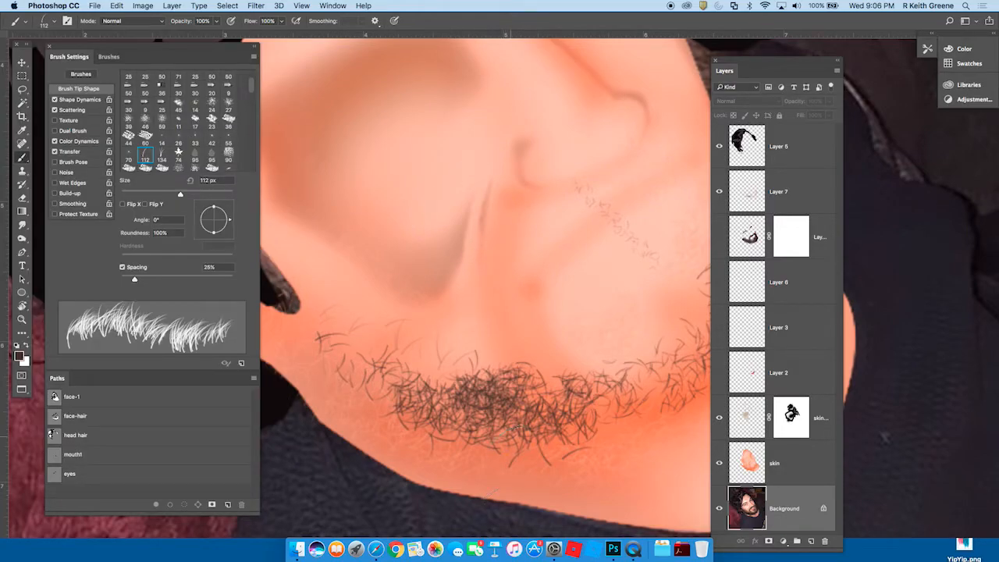
Step: Set the Dune Grass brush's size jitter to 73%, angle jitter to 20% and scatter to 181%
left_click(81, 100)
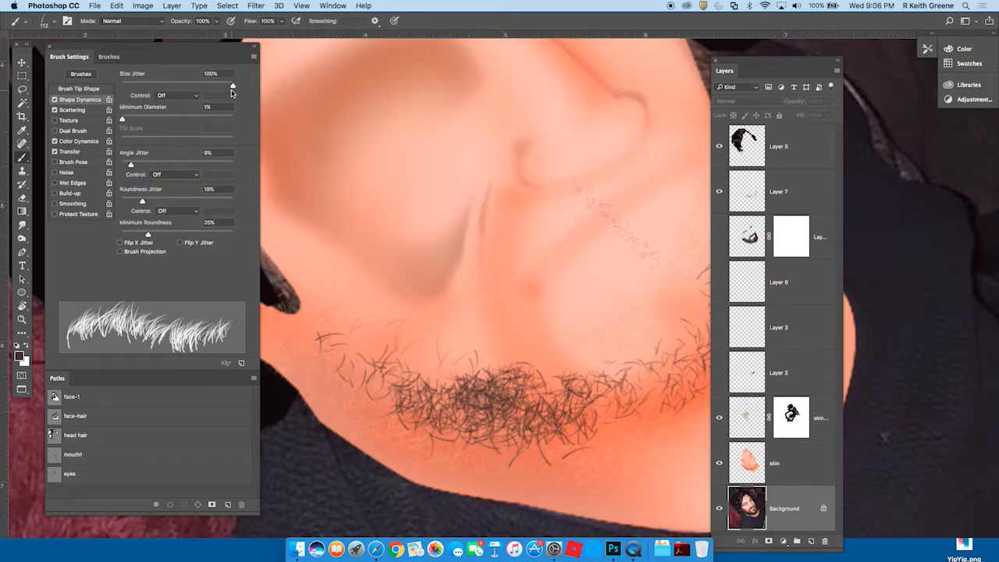
mouse_move(233, 88)
left_mouse_down()
mouse_move(133, 86)
mouse_move(217, 86)
mouse_move(181, 91)
mouse_move(213, 90)
mouse_move(184, 92)
mouse_move(202, 95)
left_mouse_up()
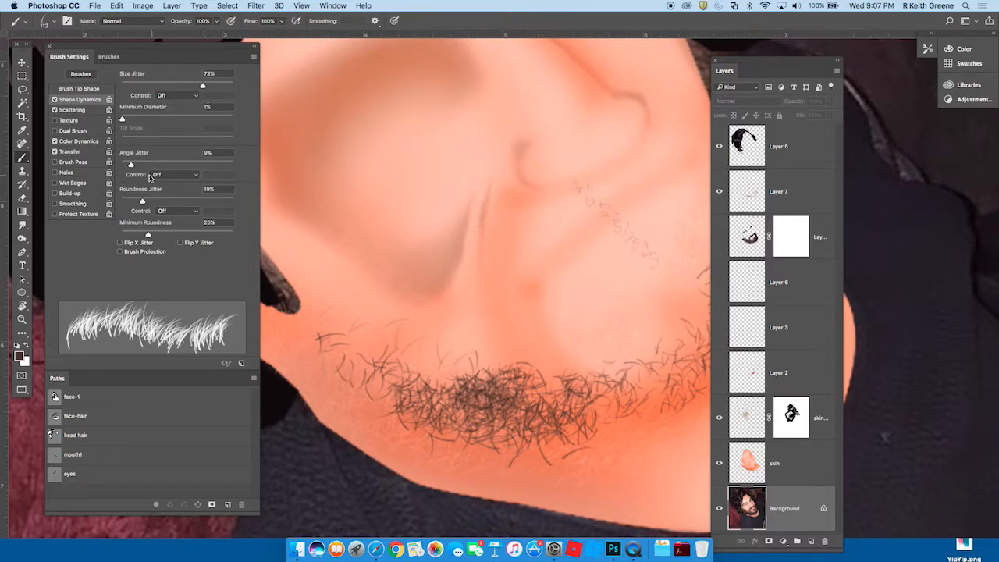
mouse_move(131, 167)
left_mouse_down()
mouse_move(179, 167)
mouse_move(115, 168)
mouse_move(156, 175)
mouse_move(134, 180)
mouse_move(144, 164)
left_mouse_up()
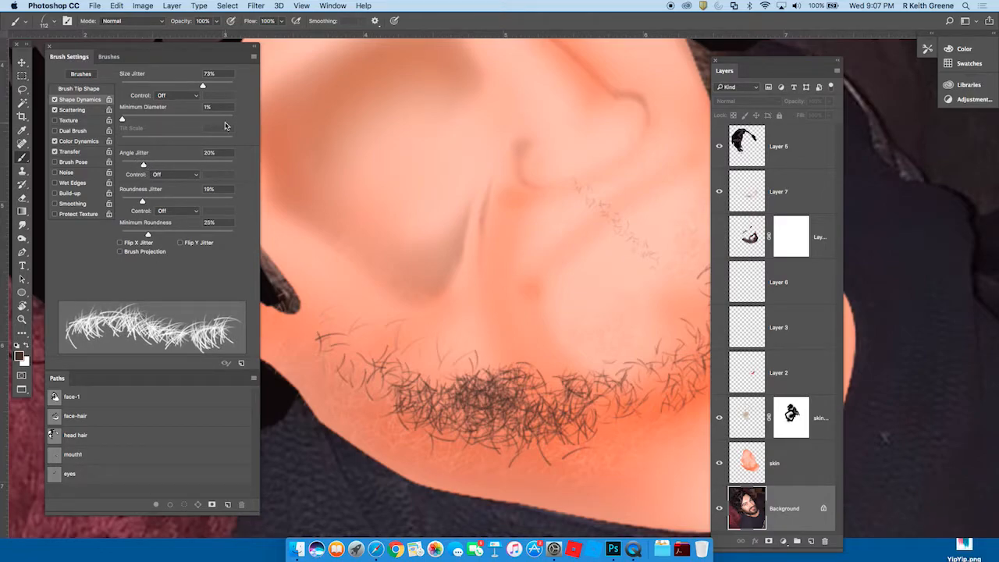
left_click(74, 110)
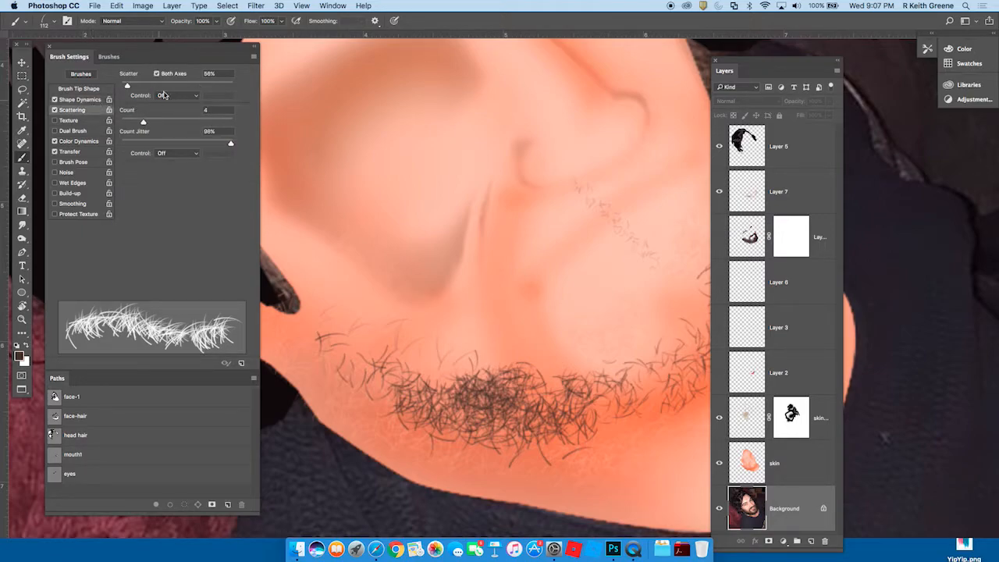
mouse_move(128, 86)
left_mouse_down()
mouse_move(152, 85)
mouse_move(142, 84)
left_mouse_up()
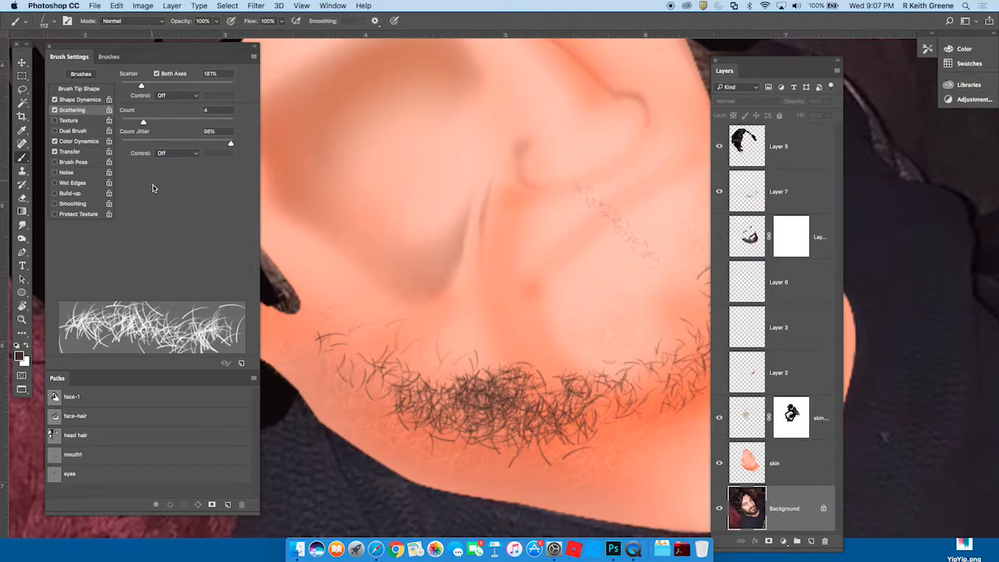
Step: Turn off Color Dynamics and Transfer for the brush and set its tip spacing to 67%
left_click(98, 140)
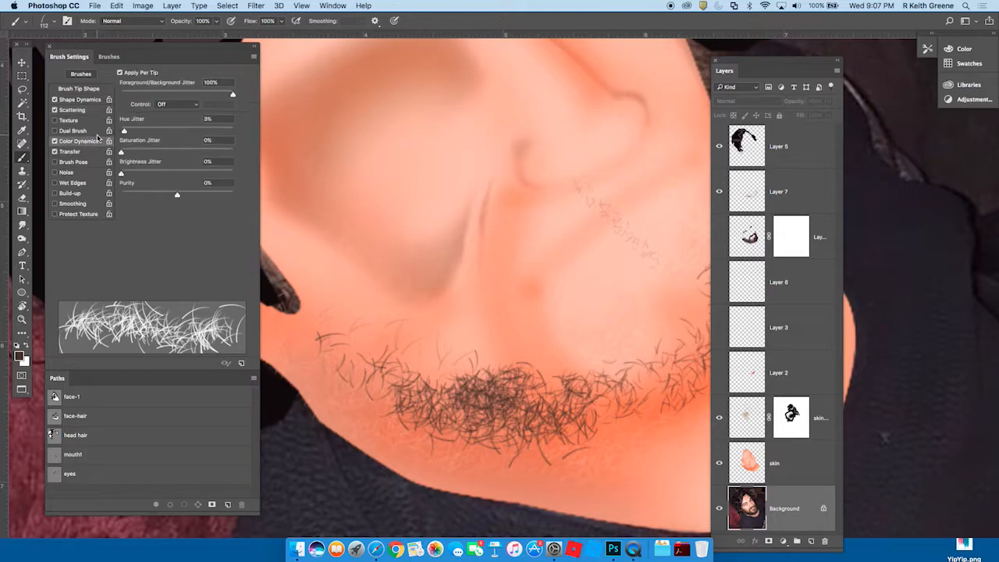
left_click(54, 142)
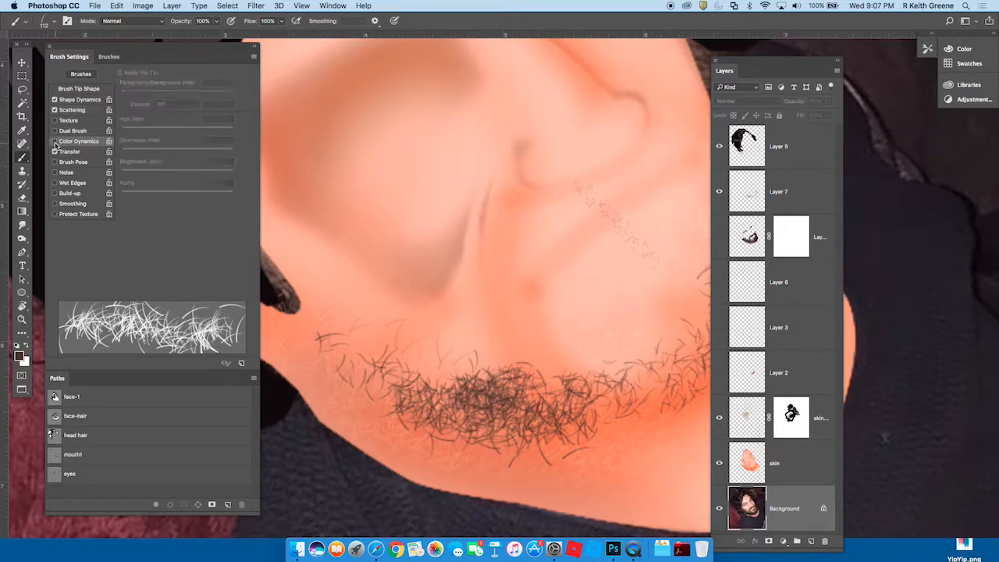
left_click(87, 153)
left_click(54, 152)
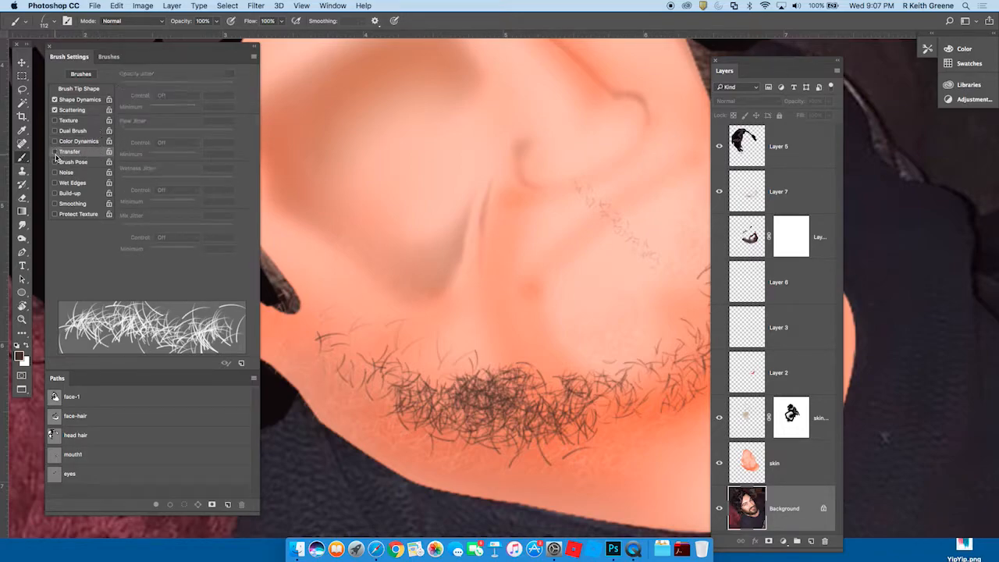
left_click(82, 89)
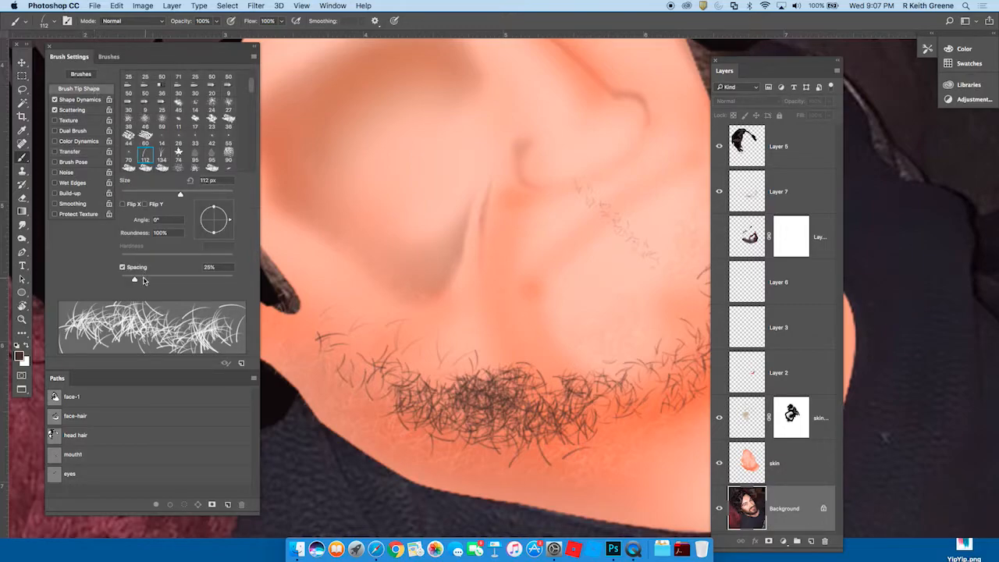
left_click_drag(134, 280, 158, 281)
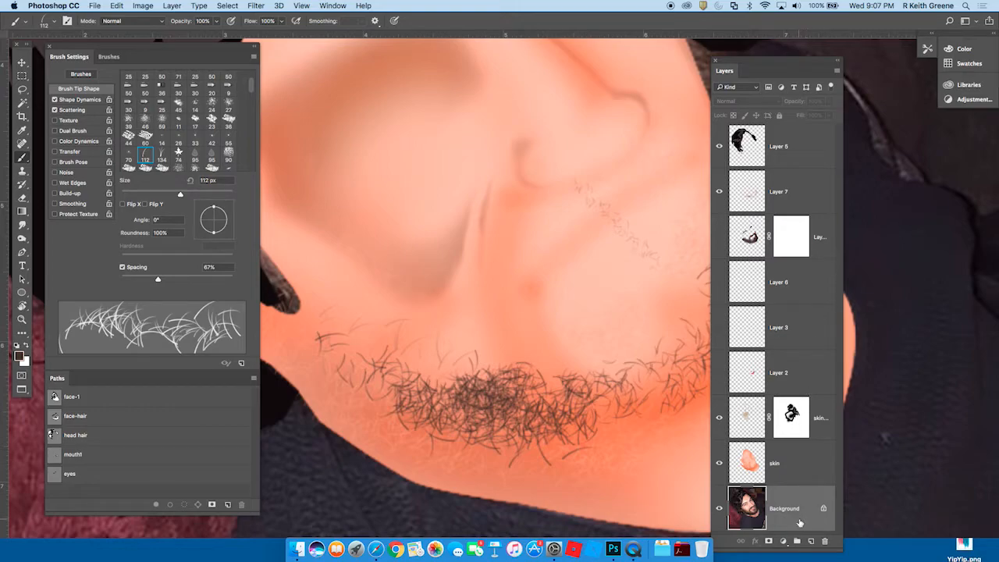
Step: Make Layer 7 active, paint a trial stroke of 112 px grass hairs across the cheek and undo it
left_click(746, 195)
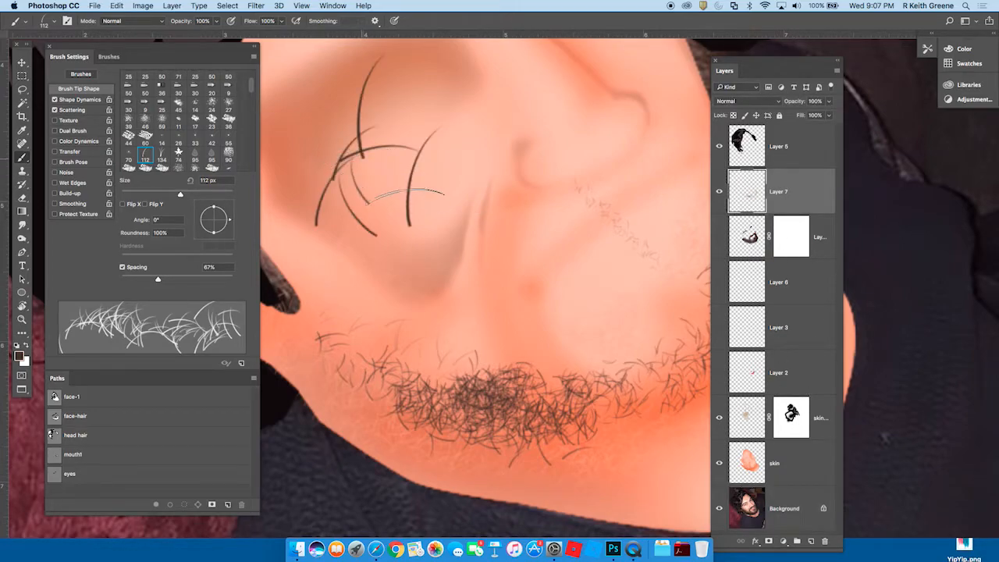
left_click_drag(402, 189, 530, 274)
key("super+z")
Step: Reduce the Dune Grass brush to 25 px, try it with a diagonal stroke across the cheek and undo the stroke
key("bracketleft")
key("bracketleft")
key("bracketleft")
key("bracketleft")
key("bracketleft")
key("bracketleft")
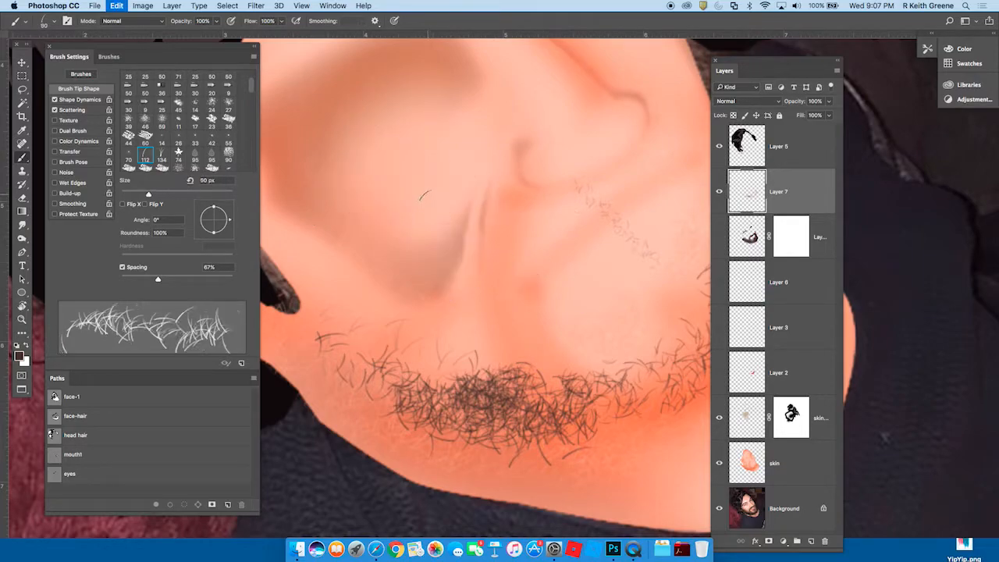
key("bracketleft")
key("bracketleft")
key("bracketleft")
mouse_move(344, 156)
left_mouse_down()
mouse_move(519, 290)
mouse_move(514, 306)
left_mouse_up()
key("super+z")
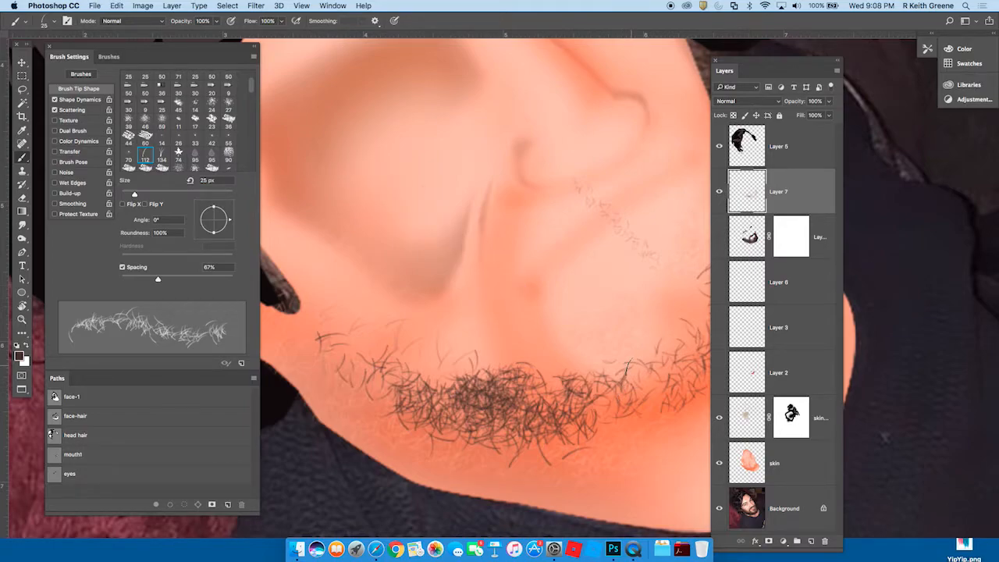
Step: Toggle the visibility of the skin, skin shading and Background layers, leaving the skin layer hidden and the original photo shown
mouse_move(587, 176)
left_mouse_down()
mouse_move(608, 199)
mouse_move(604, 215)
mouse_move(644, 242)
left_mouse_up()
left_click(720, 466)
left_click(719, 428)
left_click(719, 510)
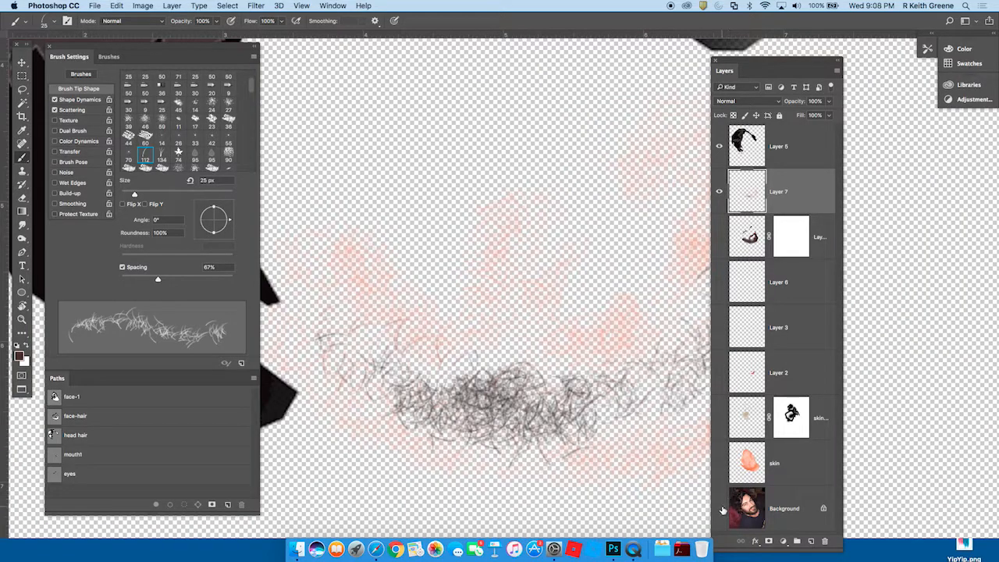
left_click(720, 510)
left_click(720, 464)
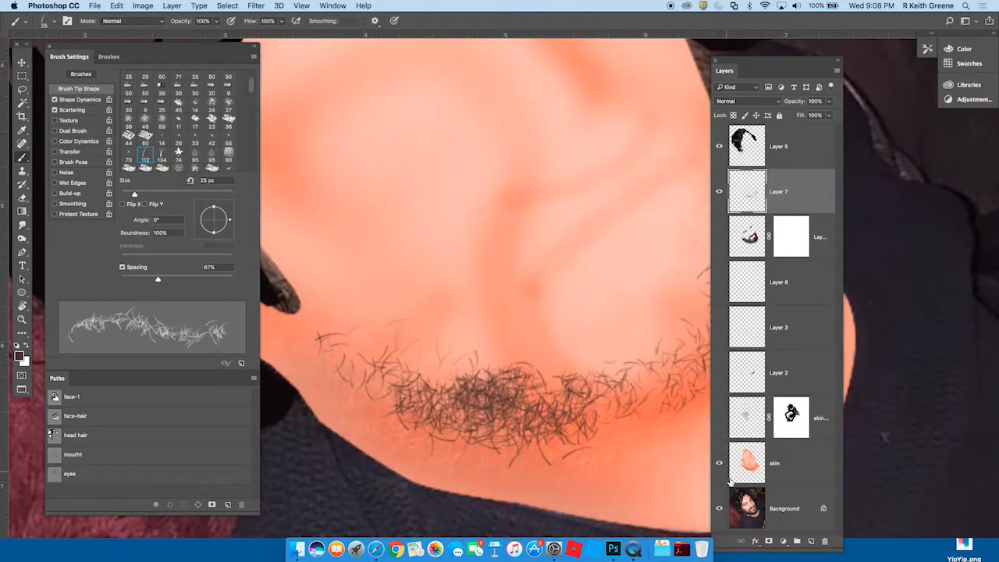
left_click(719, 510)
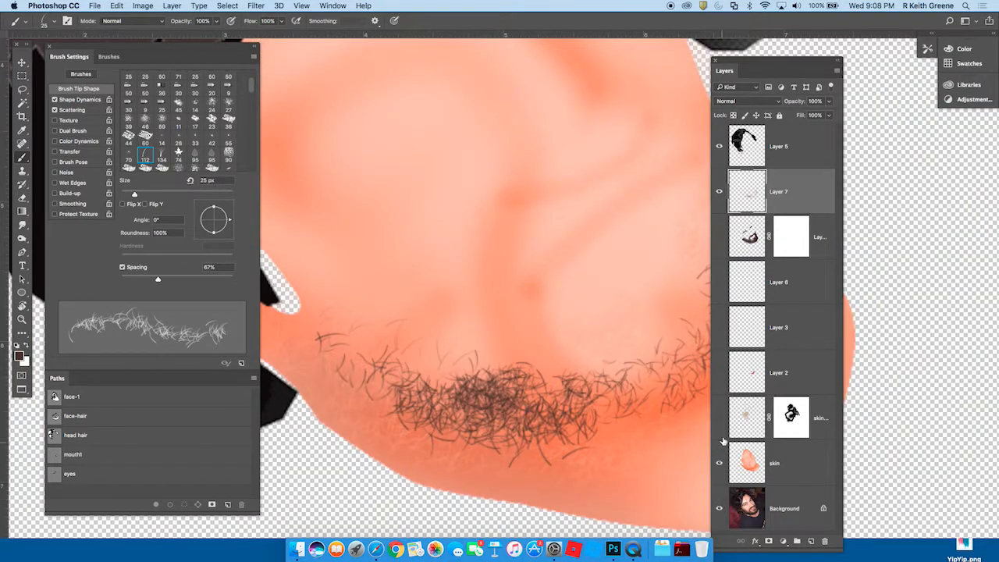
left_click(719, 418)
left_click(719, 464)
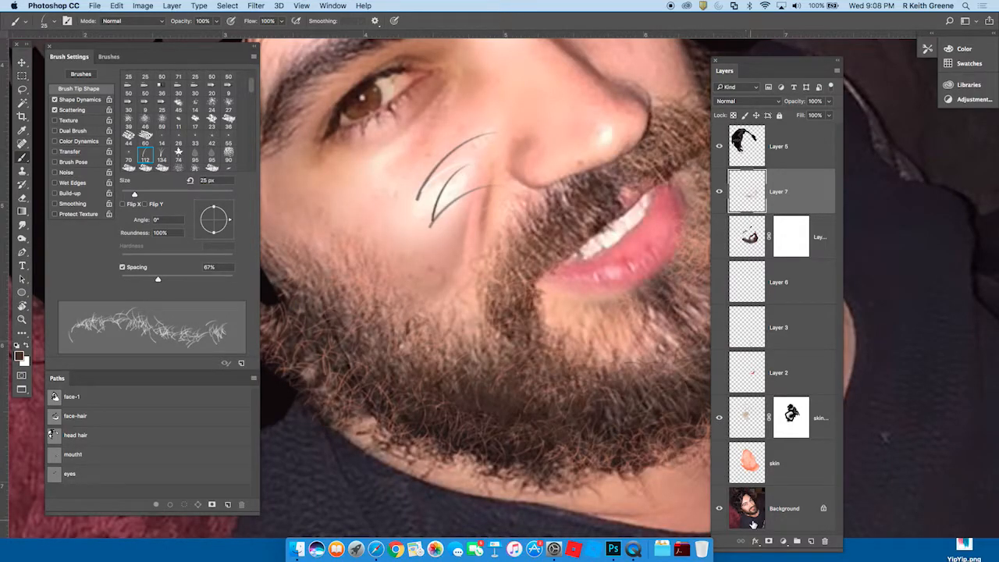
Step: Make the Background layer active and sample a light skin tone from the cheek as the Brush colour
left_click(769, 495)
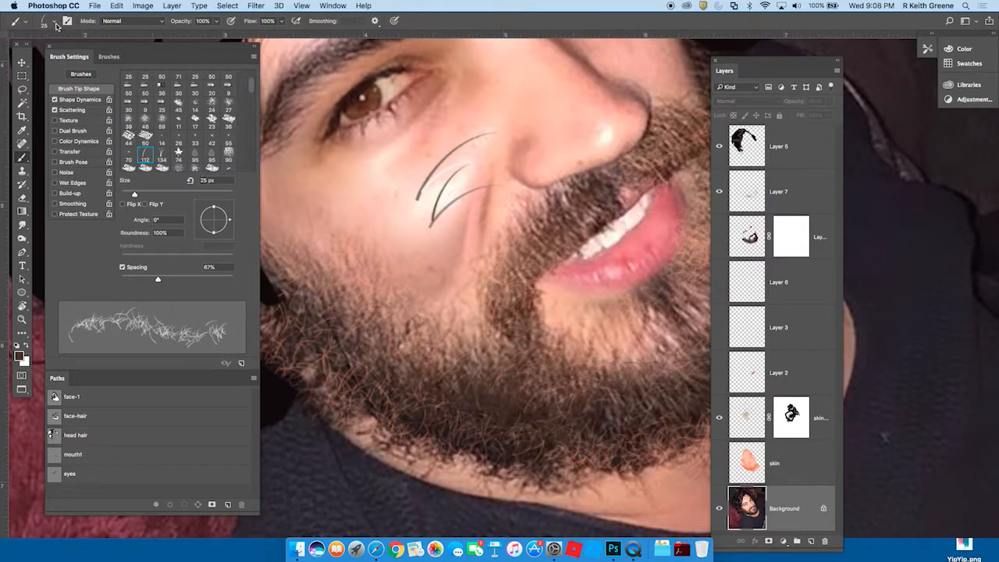
left_click(53, 23)
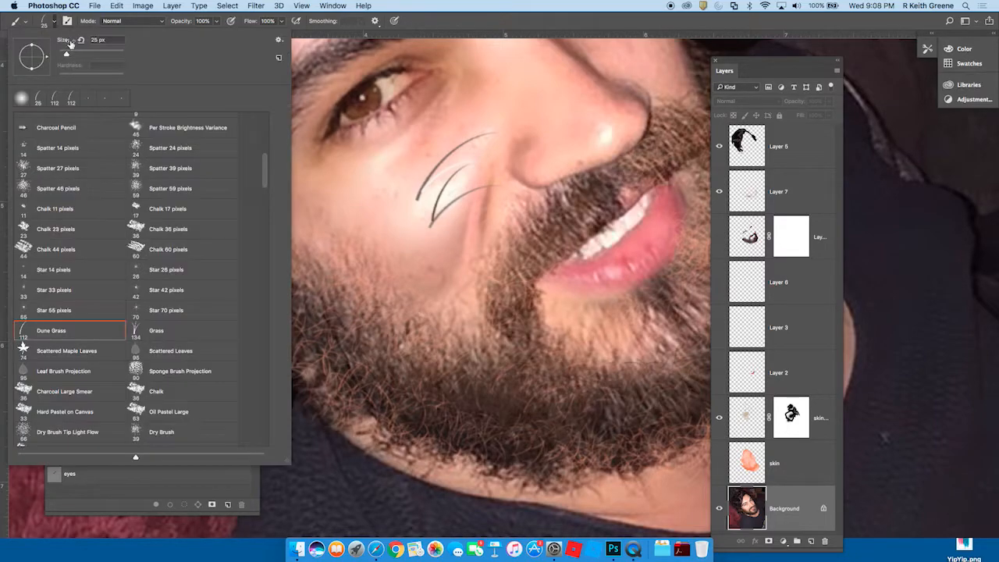
key("e")
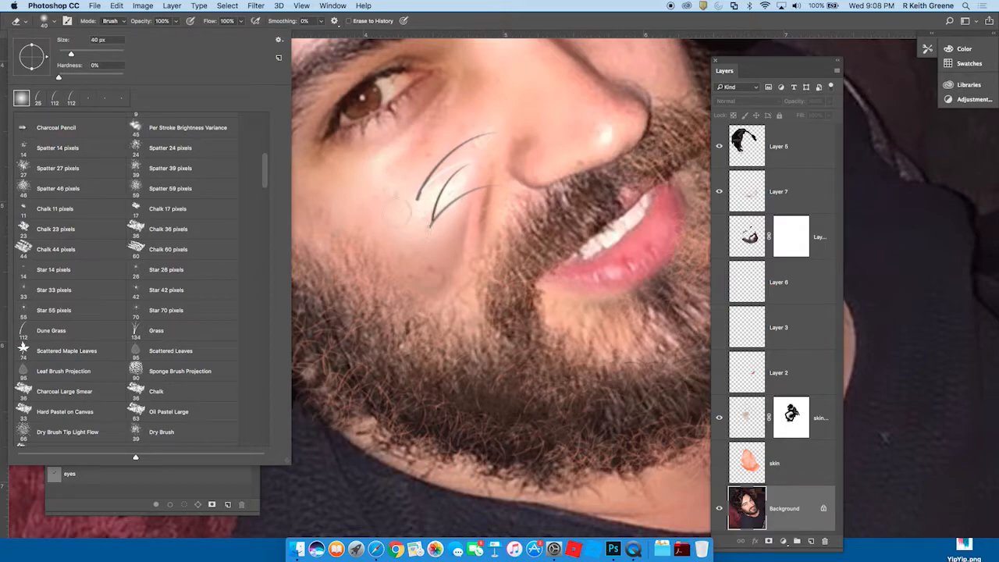
left_click(166, 483)
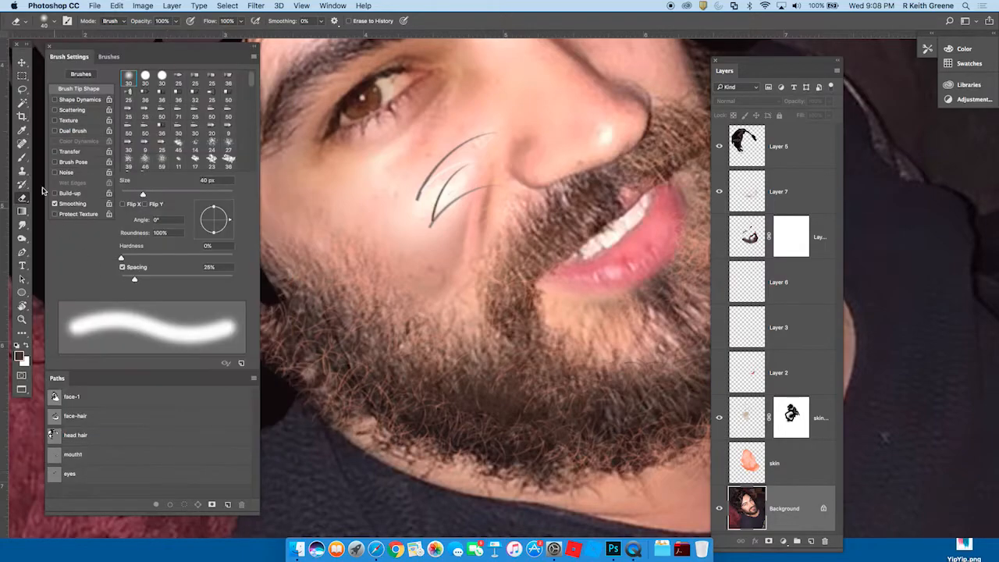
left_click(22, 157)
left_click(410, 221, "alt")
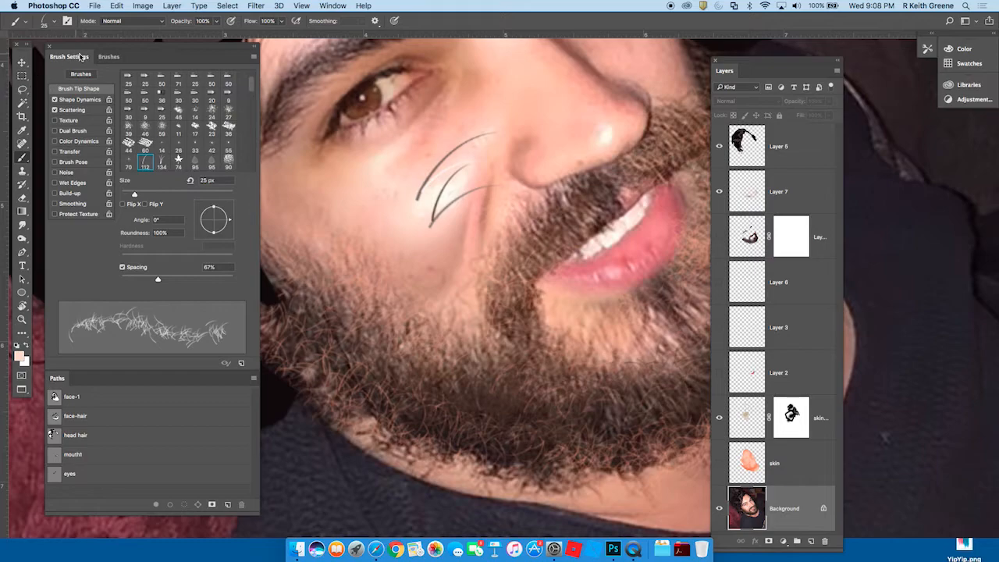
Step: Replace the Dune Grass tip with a soft round brush of 25 px at 0% hardness
left_click(53, 22)
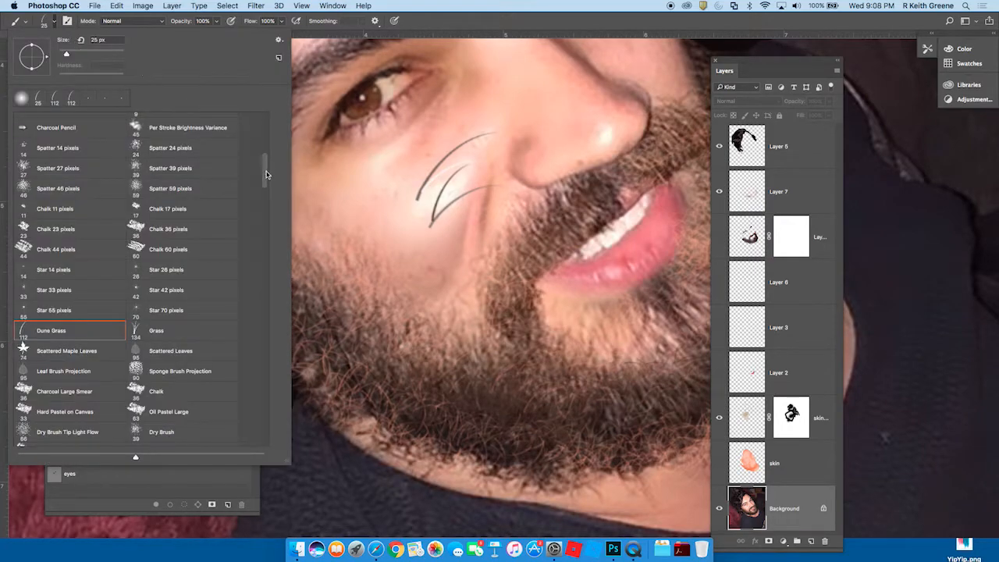
left_click_drag(267, 174, 266, 115)
left_click(138, 125)
left_click(51, 130)
left_click(373, 175)
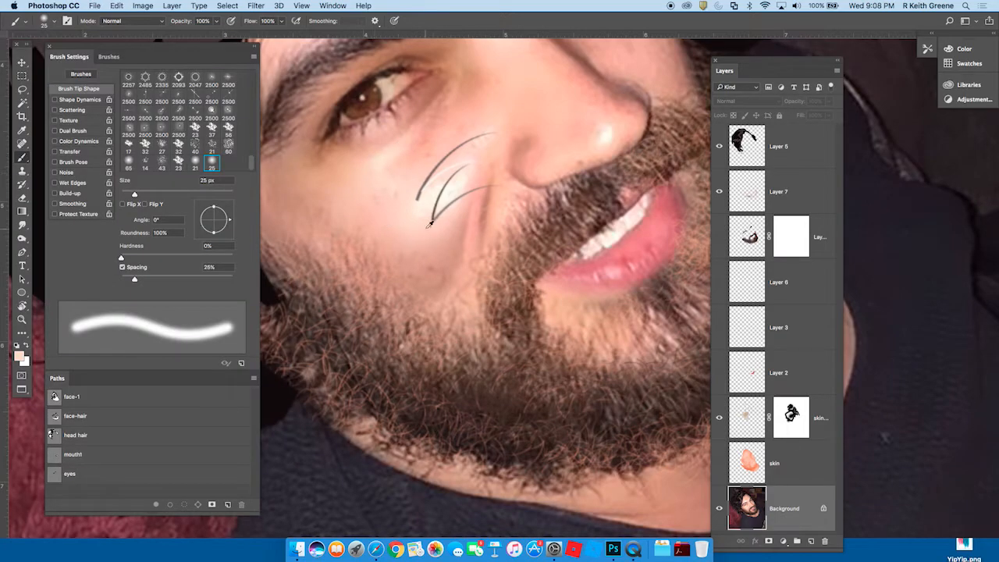
Step: Paint skin tones over the dark stray strokes on the photo's cheek, enlarging the soft brush from 25 to 40 px
left_click_drag(424, 196, 461, 166)
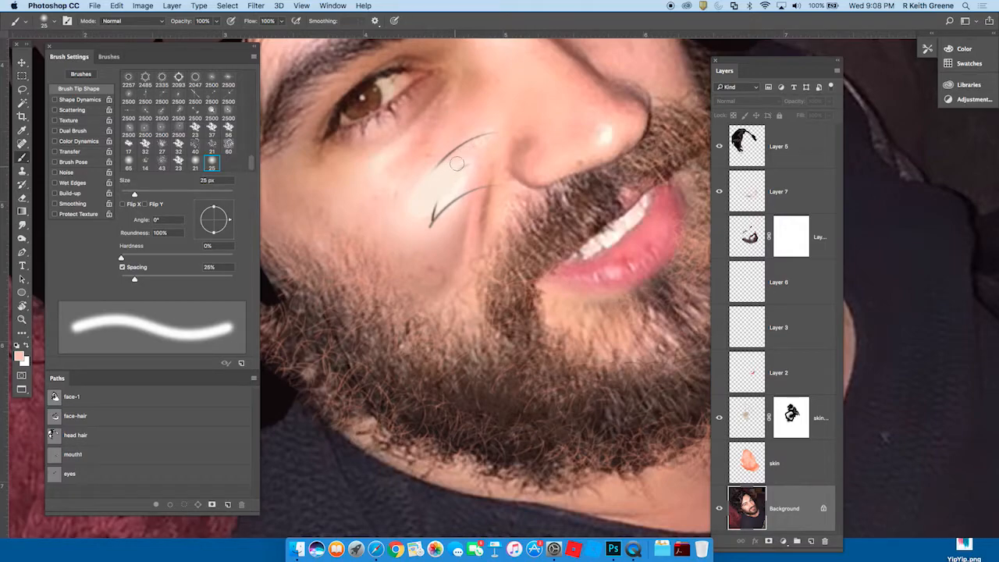
key("bracketright")
key("bracketright")
key("bracketright")
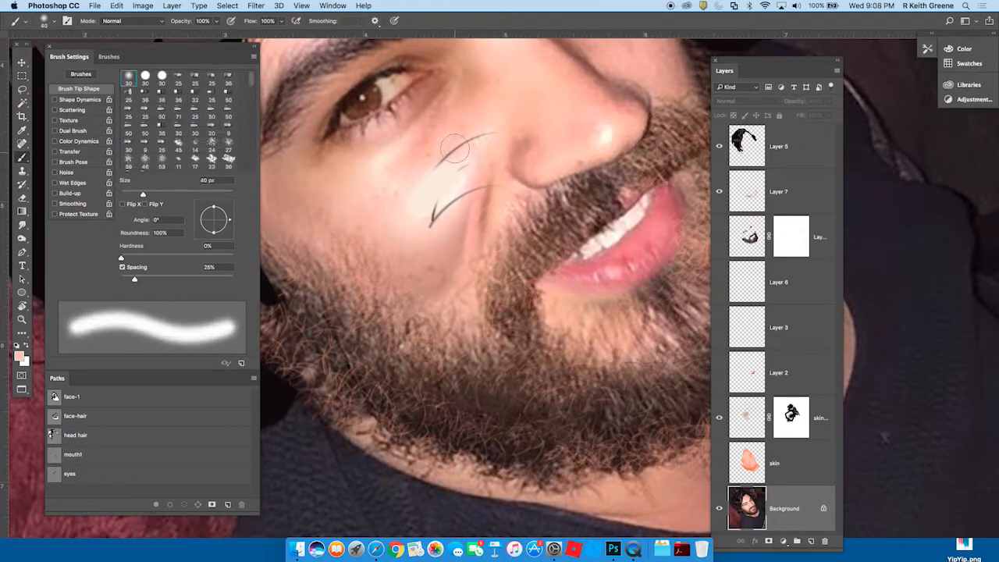
left_click_drag(493, 127, 453, 158)
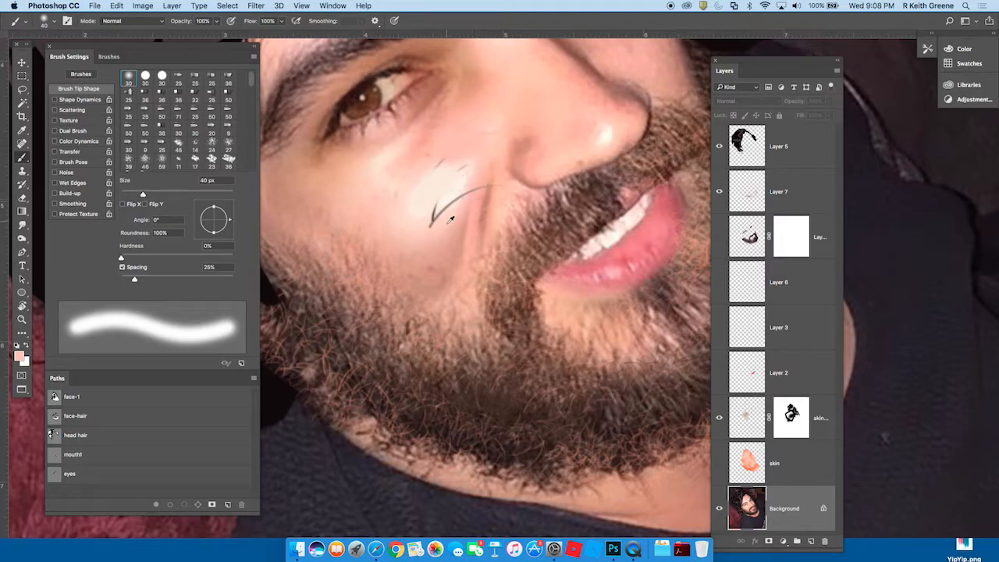
mouse_move(435, 207)
left_mouse_down()
mouse_move(455, 216)
mouse_move(448, 228)
left_mouse_up()
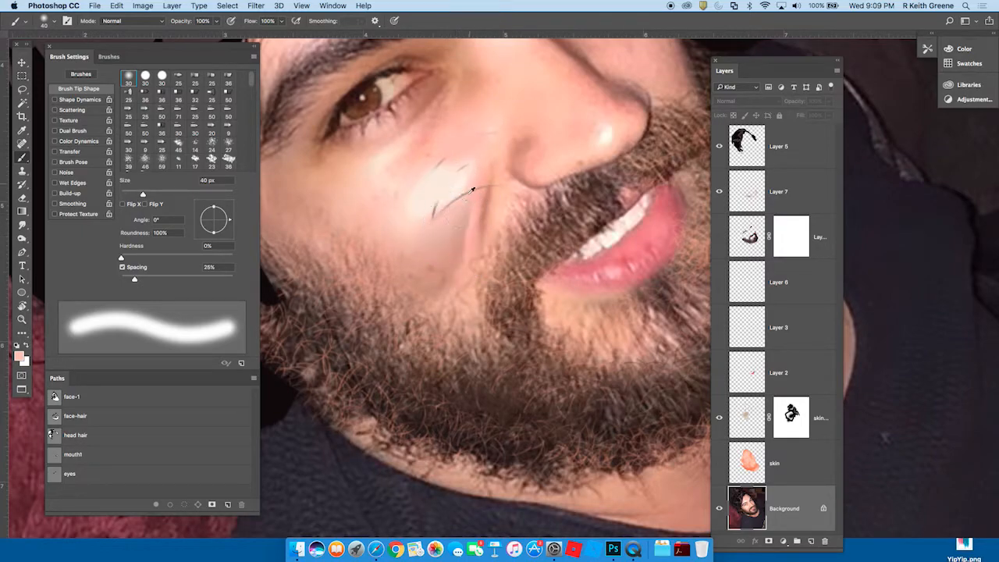
Step: Cover the remaining stroke fragments on the cheek with skin tones, using the soft brush at 15 px and 40 px
key("bracketleft")
key("bracketleft")
key("bracketleft")
key("bracketleft")
key("bracketleft")
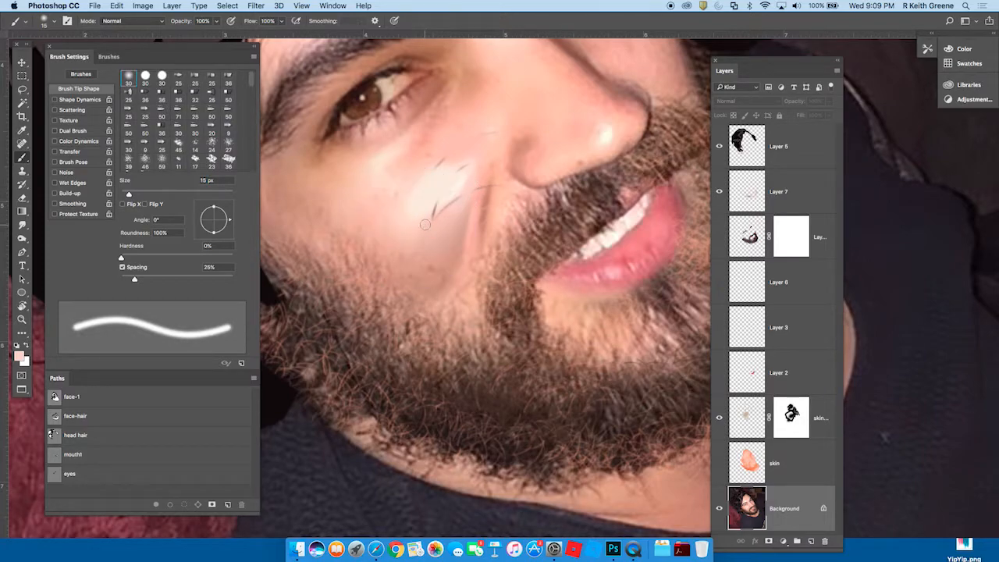
key("bracketright")
key("bracketright")
key("bracketright")
key("bracketright")
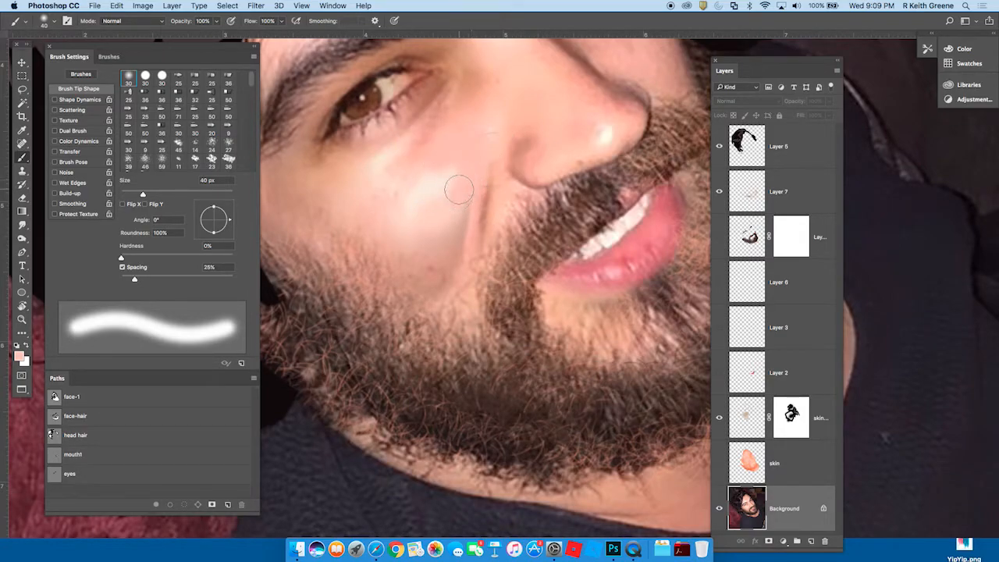
Step: Sample a pale tone from the cheek and blend the retouched highlight with the soft brush enlarged to 80 px
left_click(430, 184, "alt")
key("bracketright")
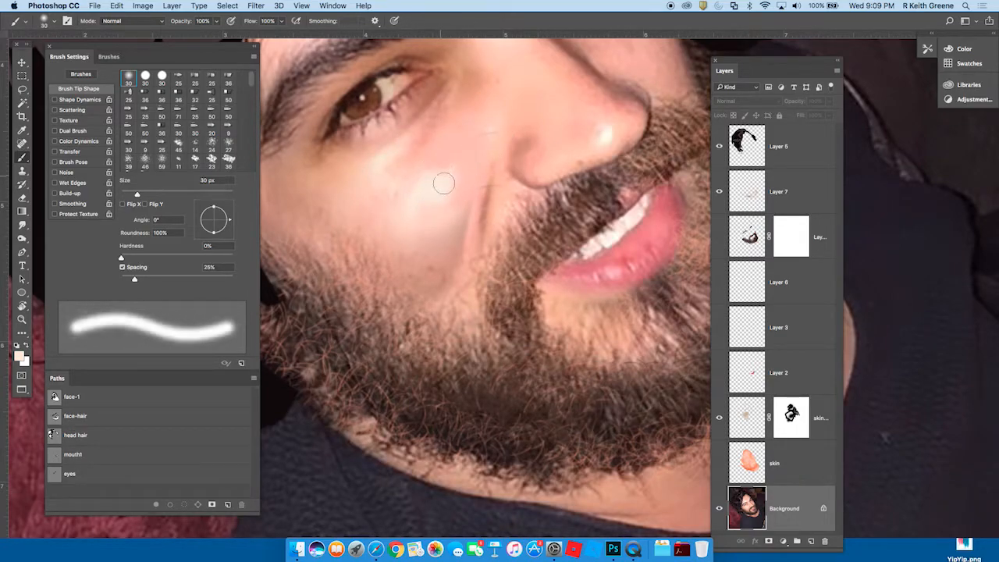
key("bracketright")
key("bracketright")
key("bracketright")
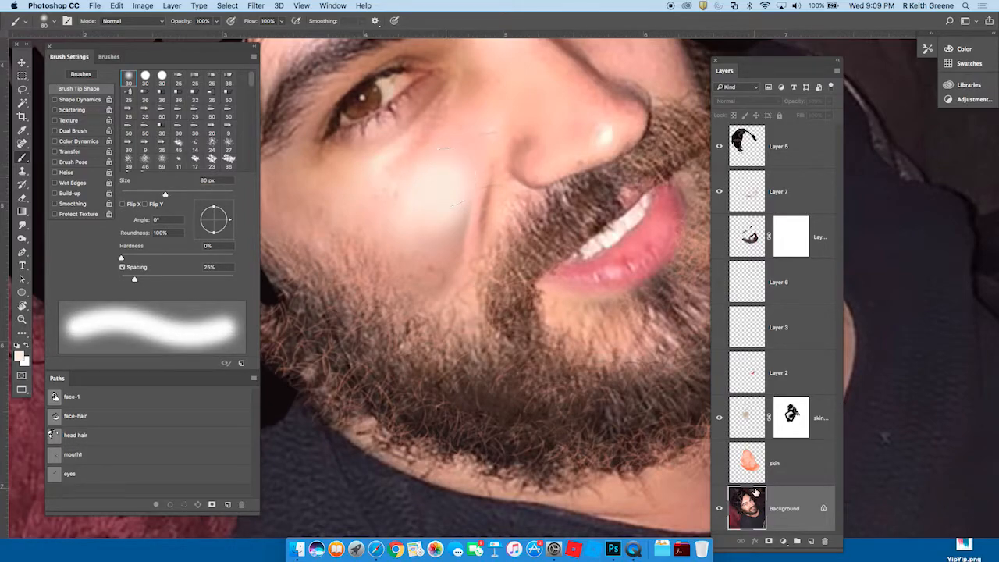
Step: Show the skin and painted beard layers again, hide Layer 7, and bring the chin and mouth area into close view
left_click(719, 463)
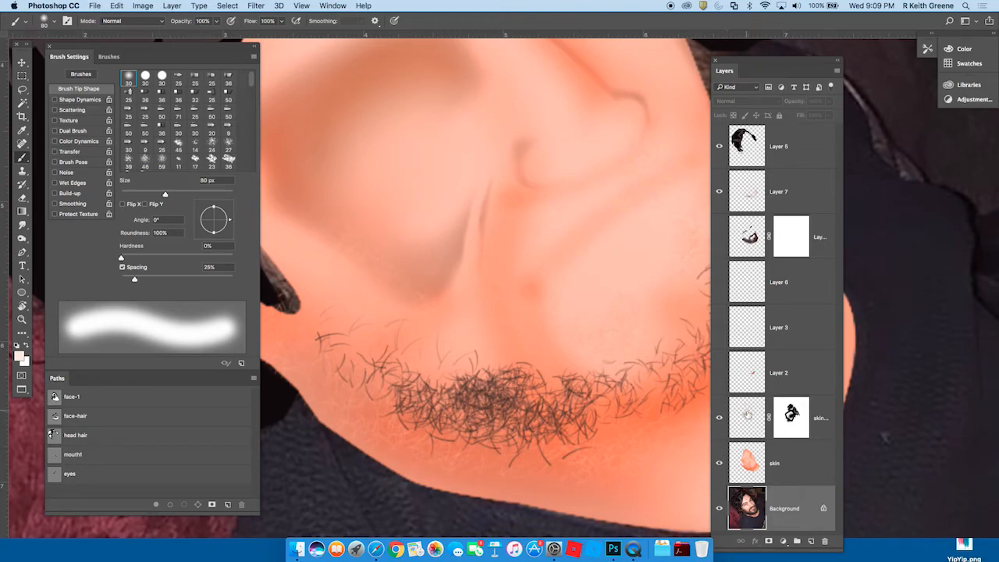
left_click(719, 237)
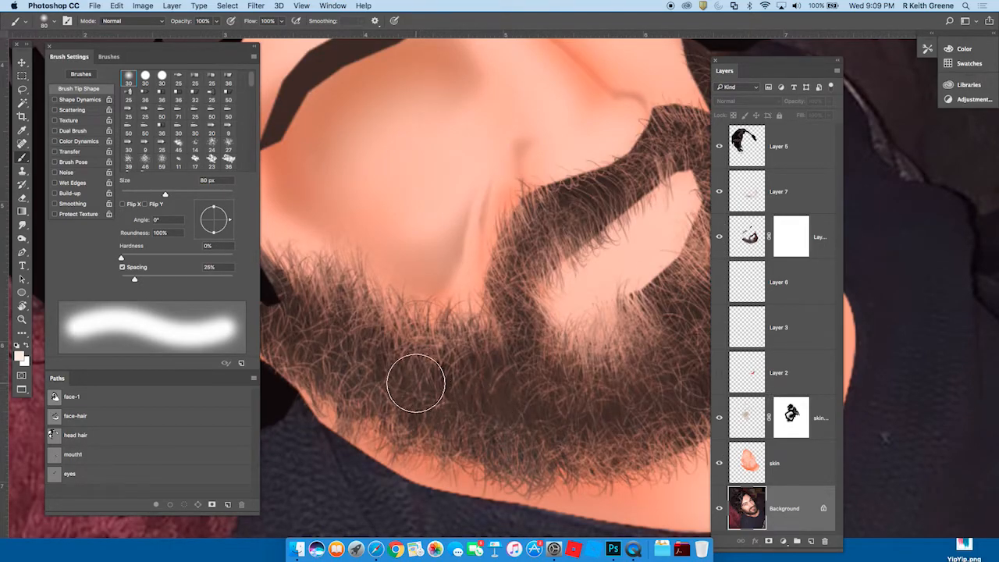
left_click_drag(478, 385, 437, 446)
left_click(719, 193)
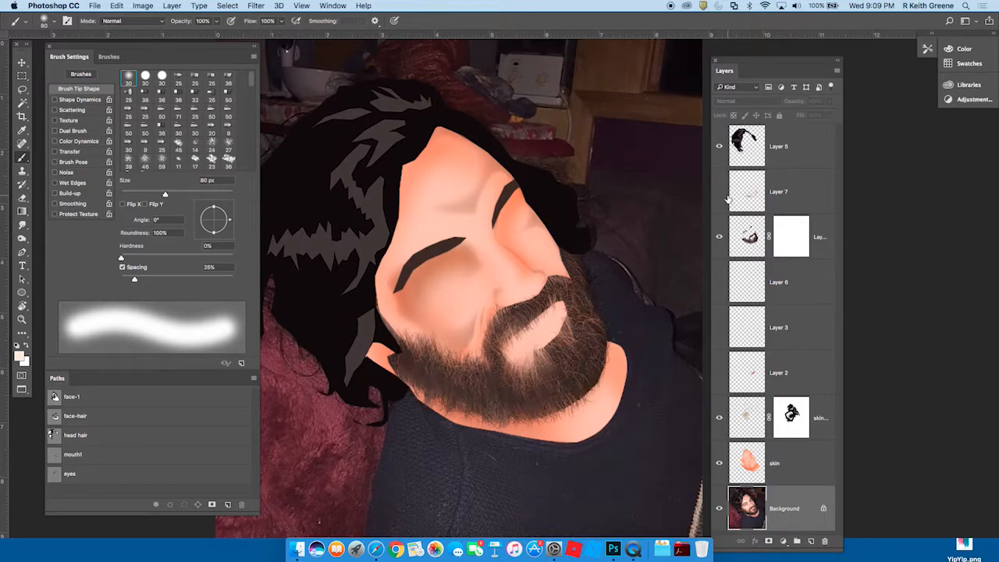
left_click_drag(508, 383, 534, 343)
left_click_drag(601, 455, 536, 408)
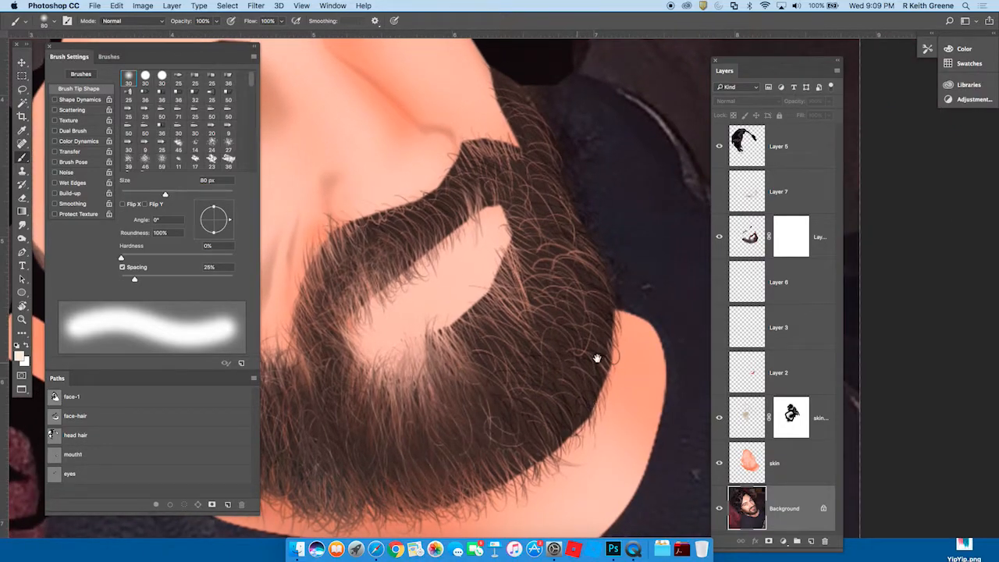
left_click_drag(602, 417, 579, 411)
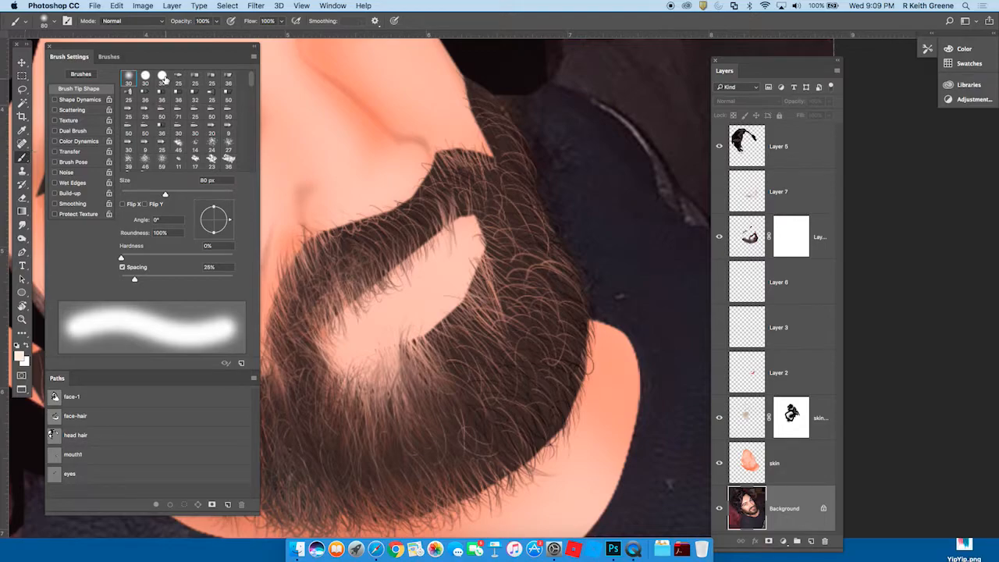
Step: Choose a hard round brush tip at 100% hardness and reduce its size to 2 px
left_click(147, 78)
key("bracketleft")
key("bracketleft")
key("bracketleft")
key("bracketleft")
key("bracketleft")
key("bracketleft")
key("bracketleft")
key("bracketleft")
key("bracketleft")
key("bracketleft")
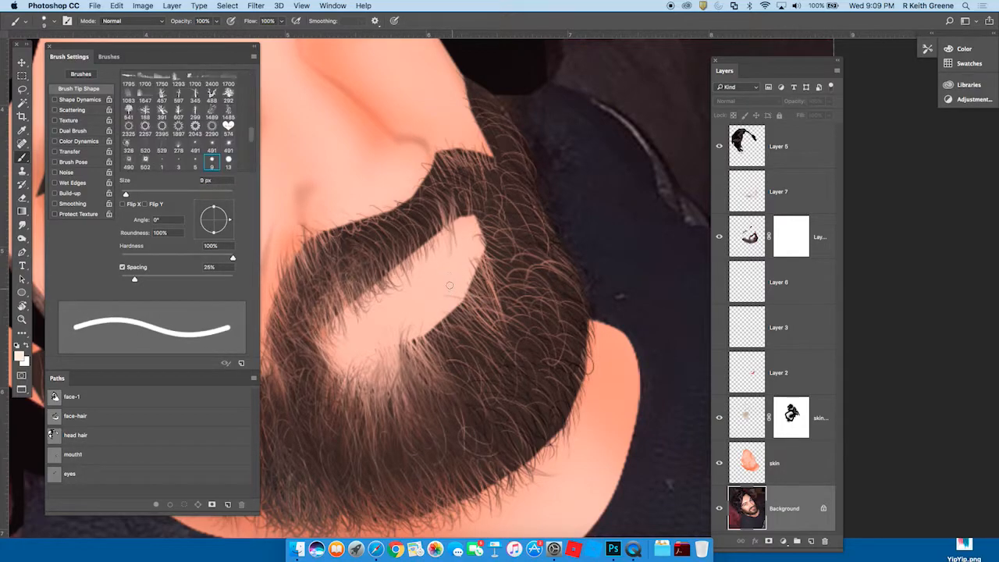
key("bracketleft")
key("bracketright")
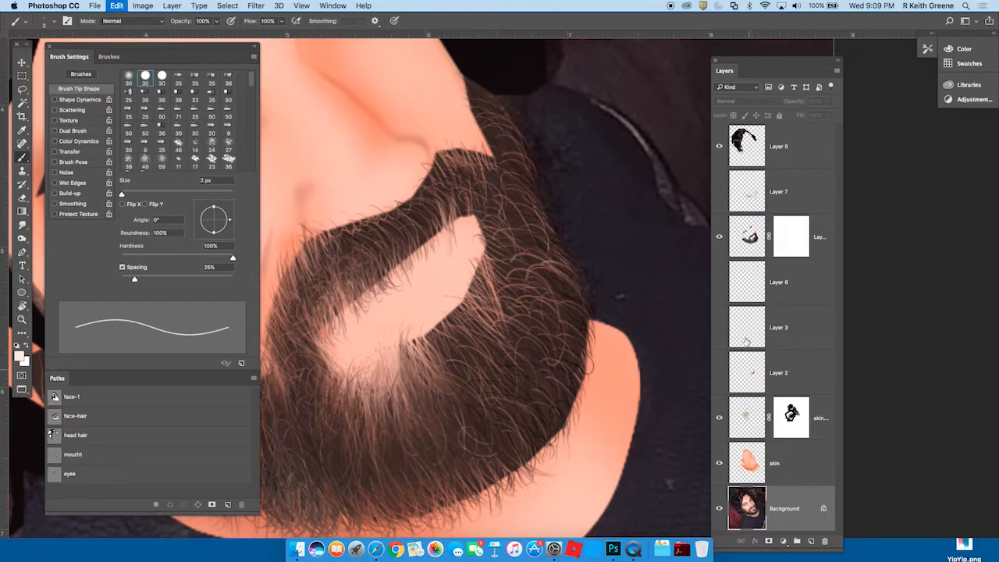
Step: On the beard layer, sample a reddish skin tone, set the brush's size control to Pen Pressure and undo the trial stroke
left_click(748, 242)
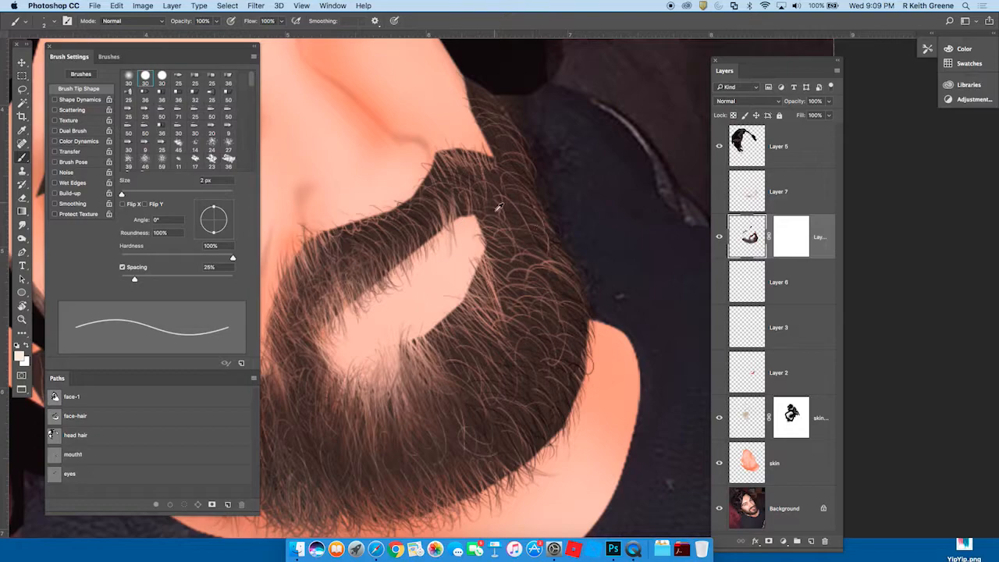
left_click(485, 258, "alt")
left_click(78, 101)
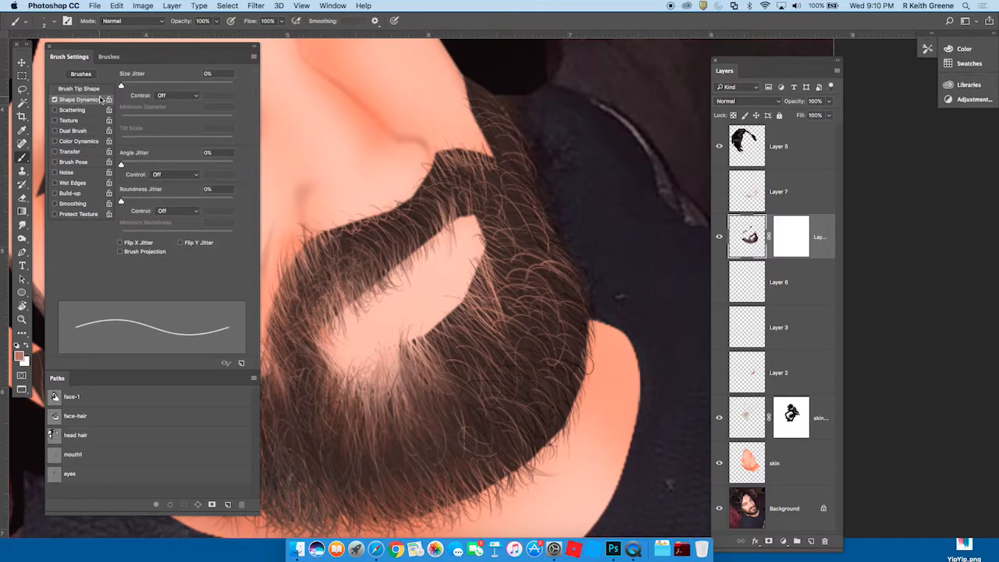
left_click(196, 96)
left_click(195, 108)
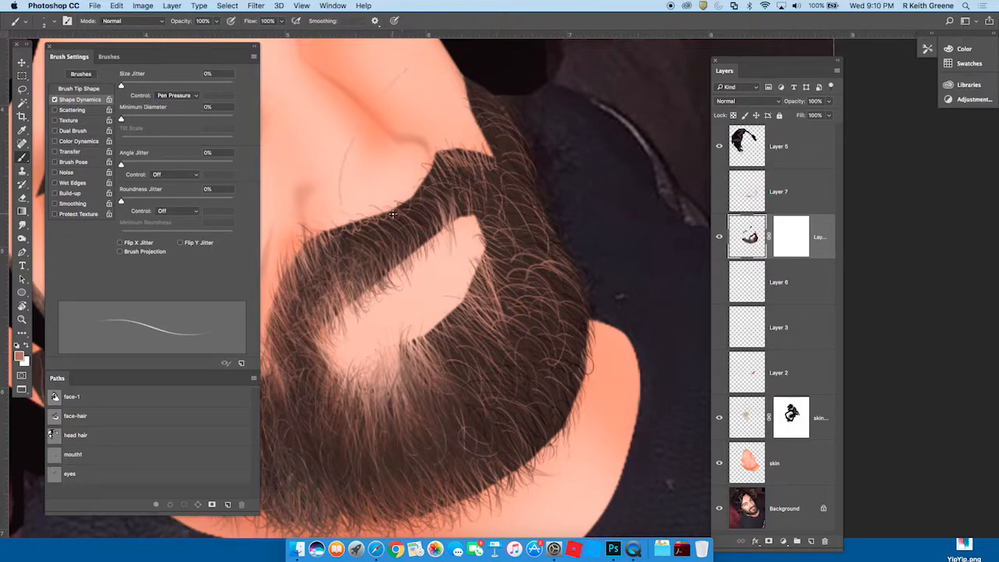
key("ctrl+z")
Step: Sample dark brown from the beard and paint fine 1 px hairs along its outer edge, chin and mustache
left_click_drag(425, 267, 445, 239)
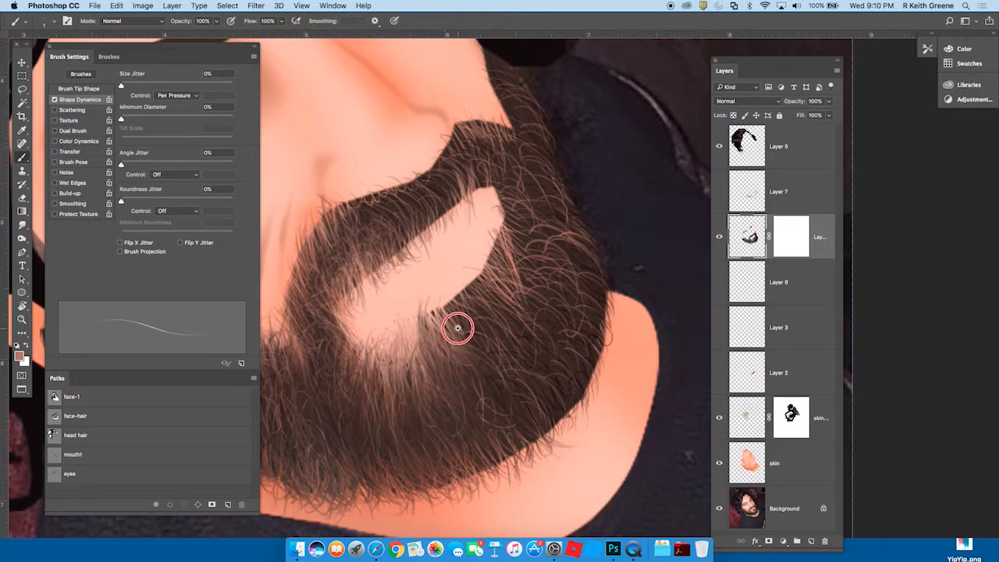
scroll(463, 302, "up", 3)
left_click(481, 316, "alt")
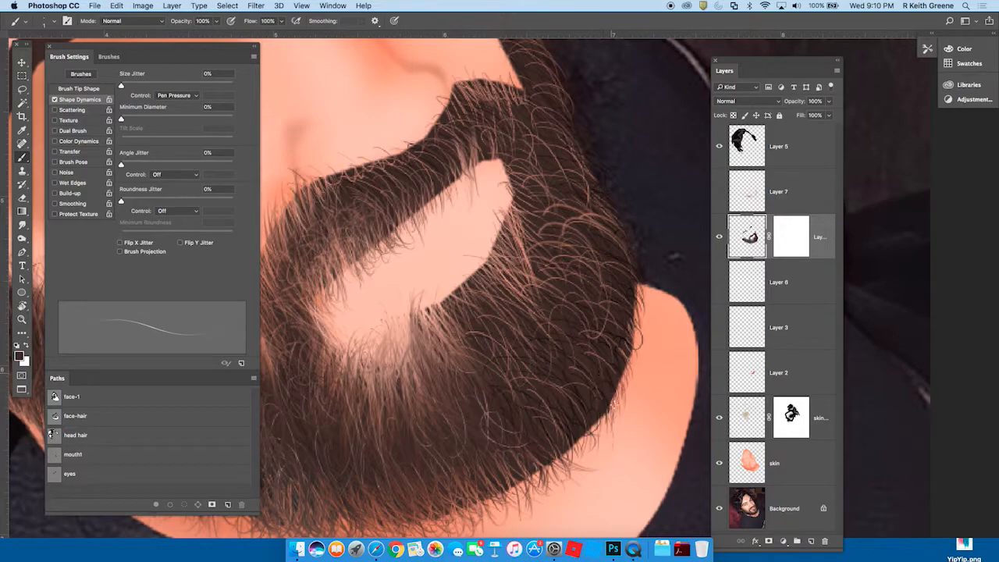
left_click_drag(627, 363, 643, 324)
left_click_drag(630, 373, 619, 393)
left_click_drag(492, 232, 511, 248)
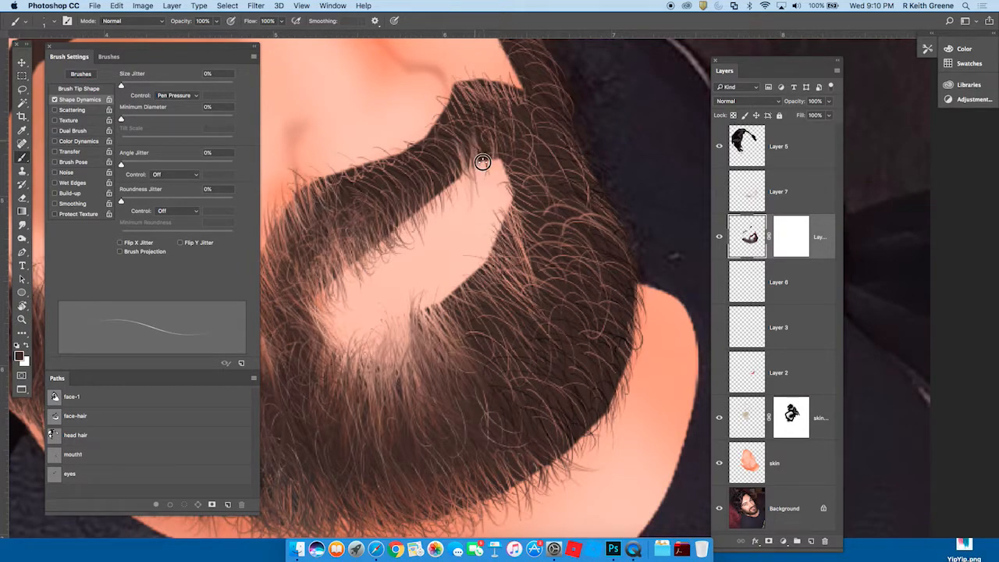
left_click_drag(511, 114, 507, 133)
left_click_drag(430, 180, 427, 206)
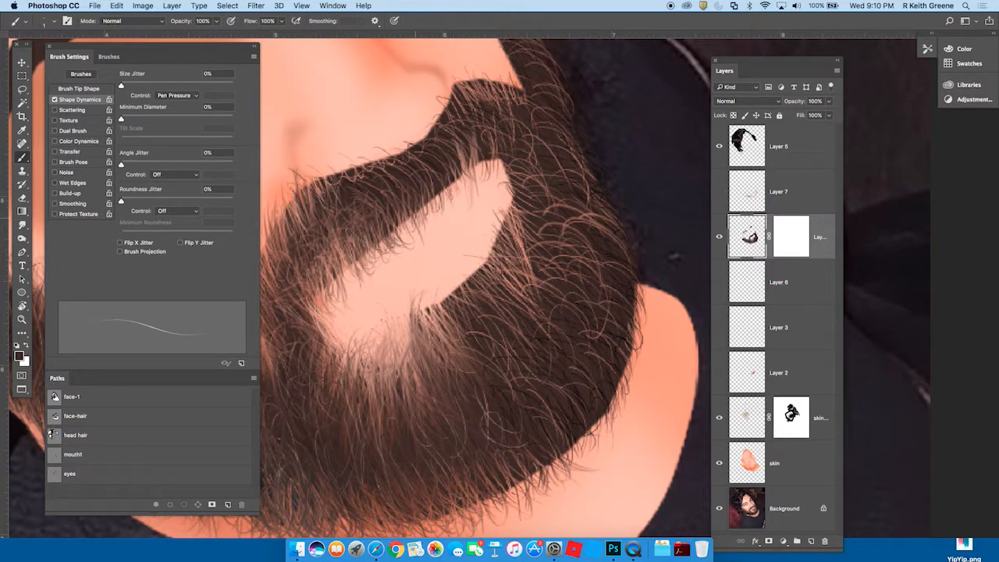
Step: With the Smudge tool at 95% strength, pull beard hairs over the skin beside the mouth opening, then undo the last trial stroke
left_click(22, 226)
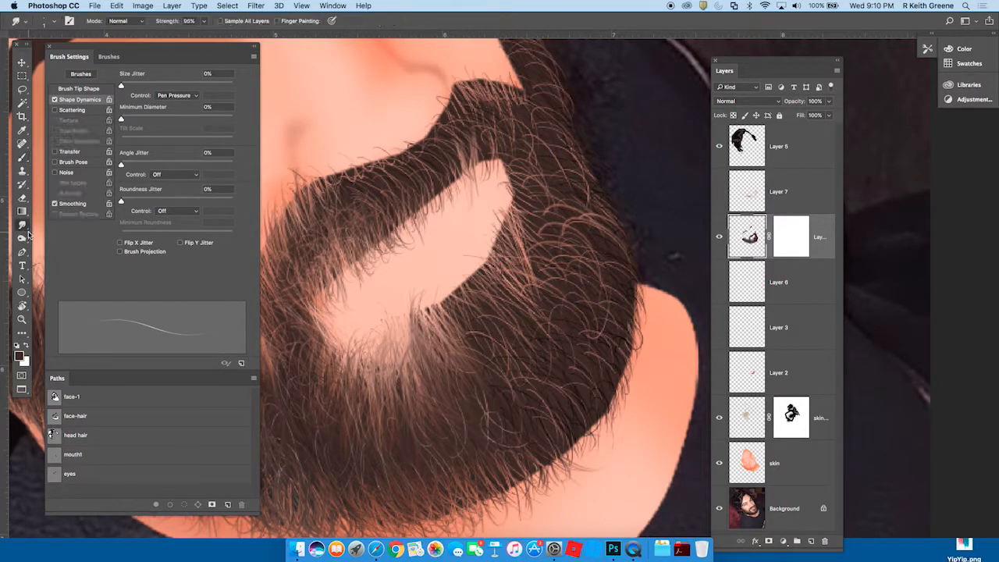
left_click_drag(401, 196, 518, 141)
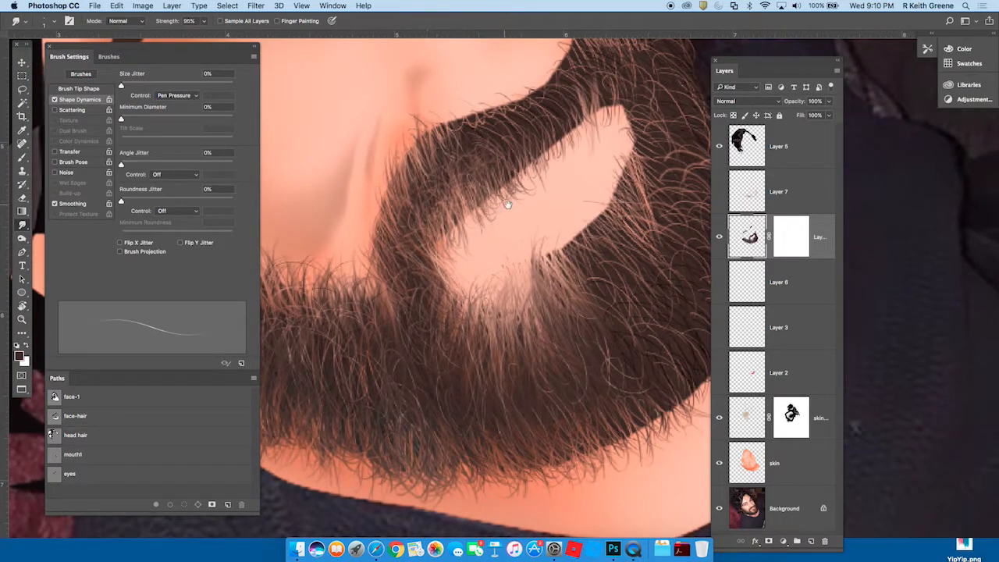
left_click_drag(471, 229, 492, 196)
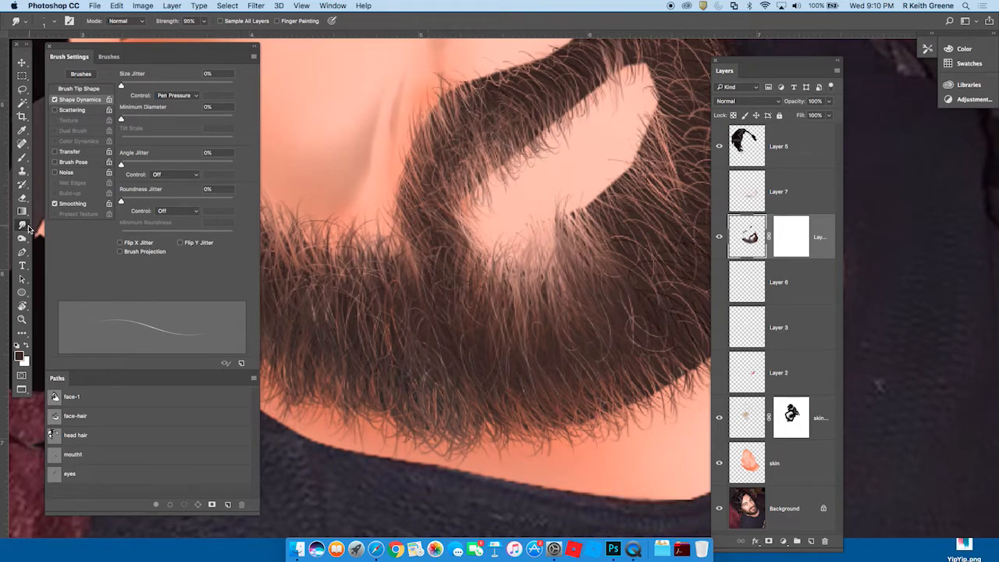
left_click(27, 231)
left_click(357, 138)
left_click_drag(553, 223, 446, 241)
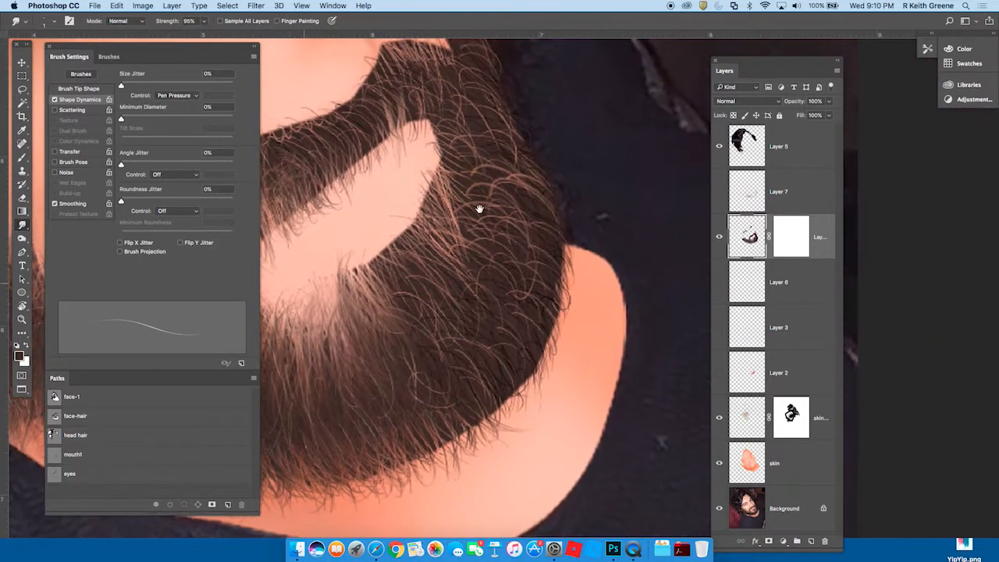
left_click(413, 236, "super")
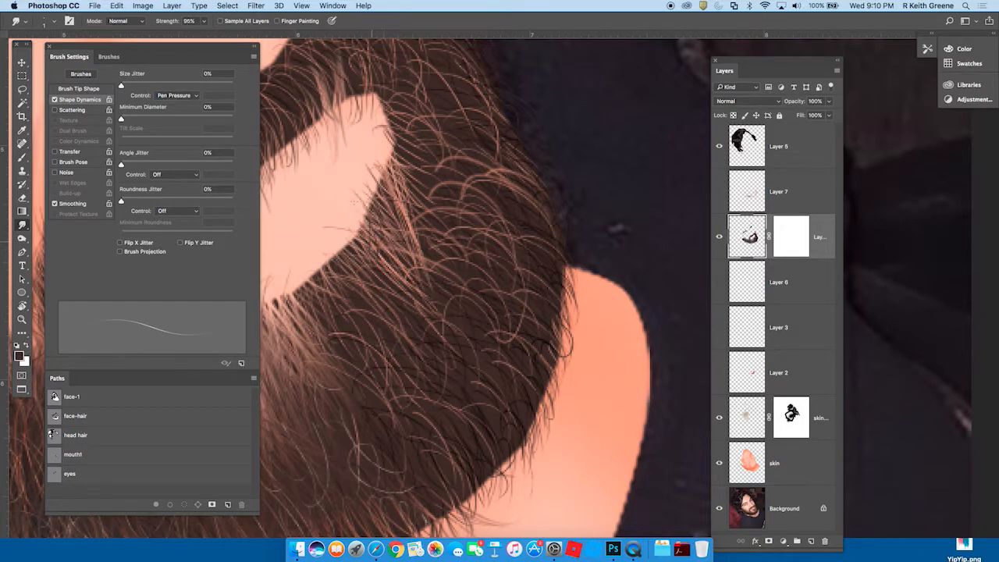
left_click_drag(354, 256, 340, 222)
left_click_drag(547, 381, 570, 434)
key("super+z")
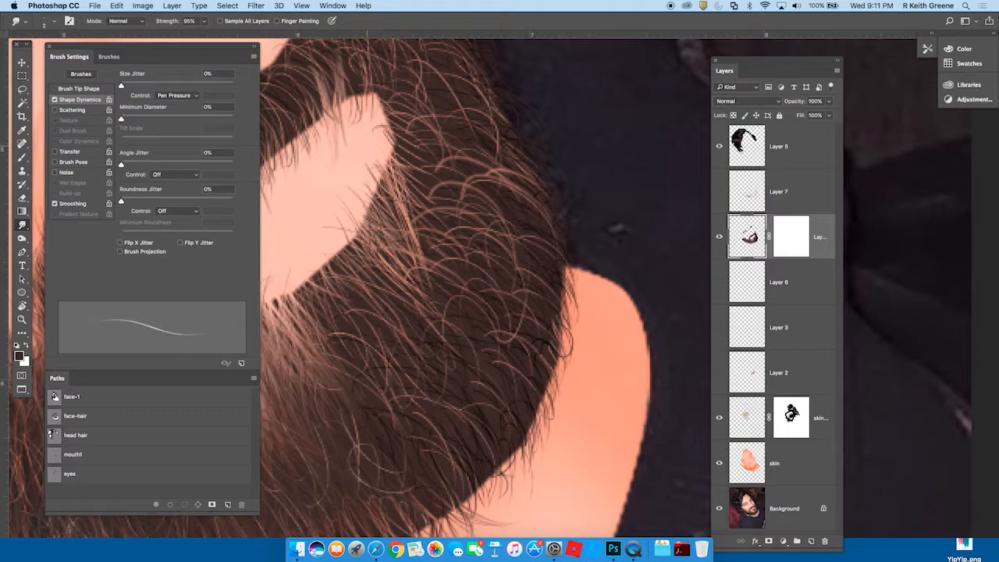
Step: Set the Smudge strength to 96%, reduce the brush to 1 px, and pull a fine hair into the mouth opening
left_click(206, 23)
left_click(207, 25)
mouse_move(204, 36)
left_mouse_down()
mouse_move(191, 36)
mouse_move(209, 40)
left_mouse_up()
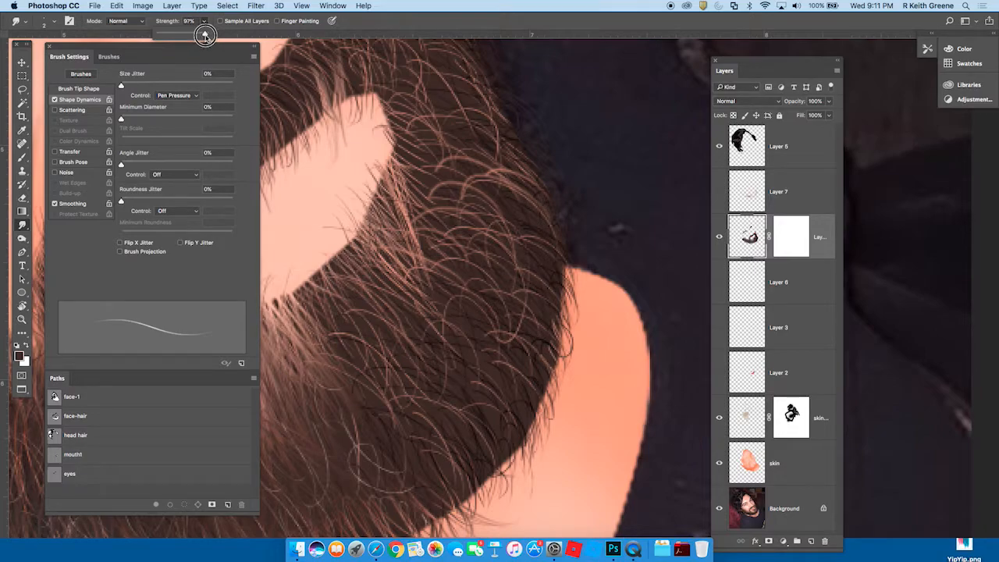
key("[")
left_click_drag(378, 202, 362, 172)
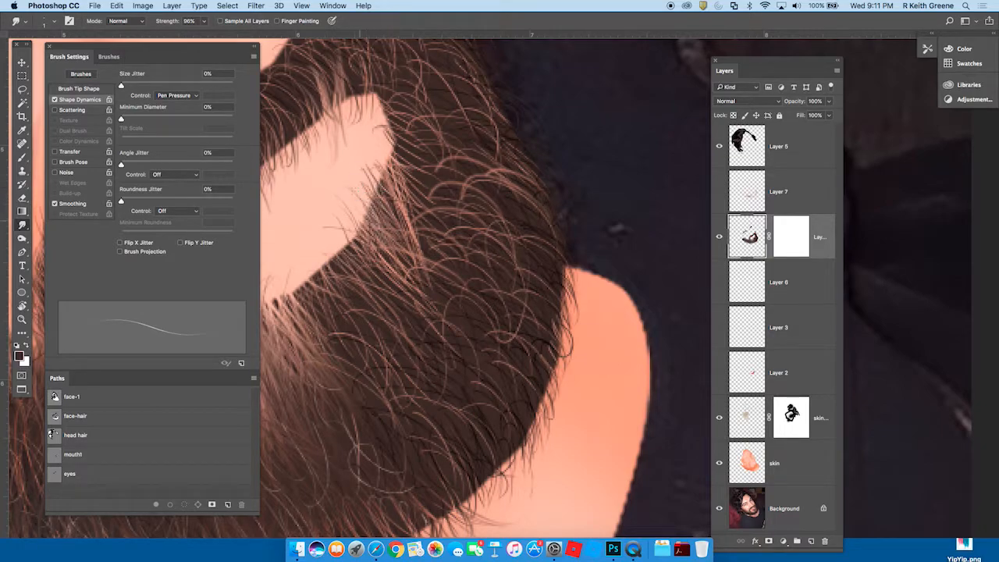
Step: Turn the canvas upside down and, with a 3 px Smudge brush, pull skin color into the beard along the opening's lower-lip edge
key("]")
key("]")
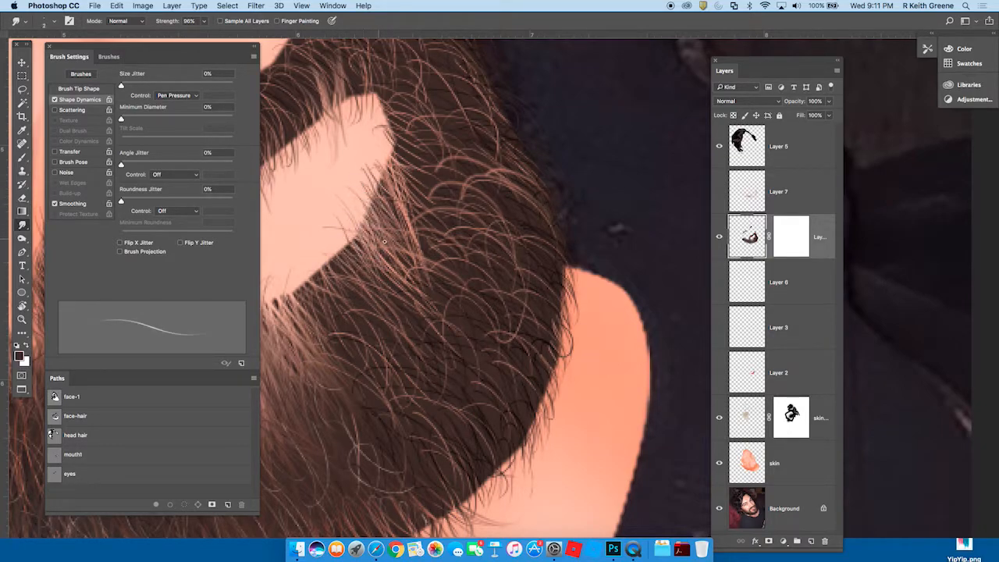
left_click_drag(444, 232, 548, 202)
key("r")
mouse_move(627, 213)
left_mouse_down()
mouse_move(602, 116)
mouse_move(446, 122)
mouse_move(375, 167)
left_mouse_up()
left_click_drag(600, 265, 534, 107)
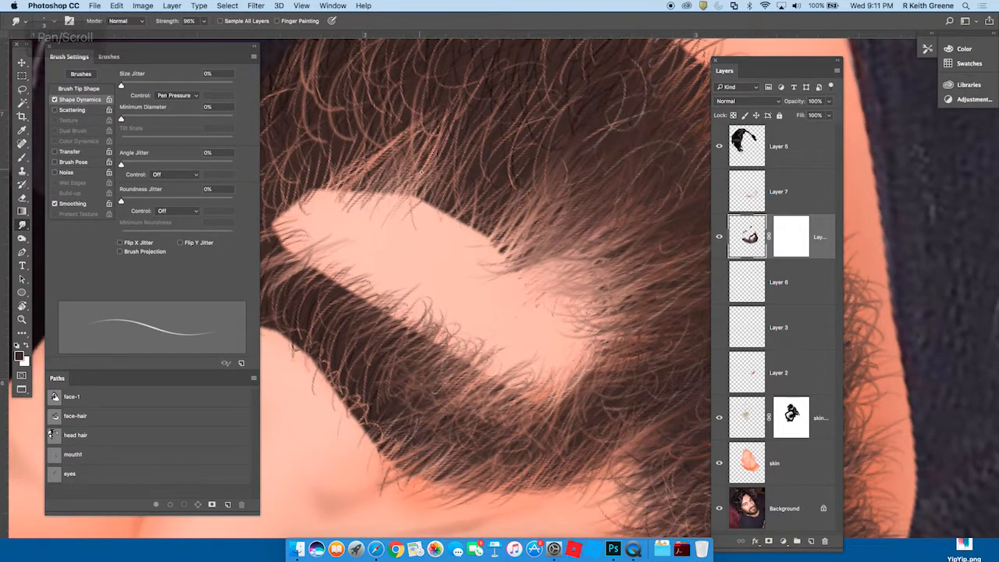
mouse_move(418, 248)
left_mouse_down()
mouse_move(415, 213)
mouse_move(400, 237)
mouse_move(396, 151)
mouse_move(366, 229)
mouse_move(330, 207)
left_mouse_up()
mouse_move(336, 149)
left_mouse_down()
mouse_move(332, 194)
mouse_move(309, 200)
mouse_move(385, 143)
left_mouse_up()
mouse_move(401, 197)
left_mouse_down()
mouse_move(413, 158)
mouse_move(436, 162)
left_mouse_up()
mouse_move(432, 206)
left_mouse_down()
mouse_move(441, 156)
mouse_move(458, 161)
mouse_move(467, 181)
left_mouse_up()
left_click_drag(463, 226, 473, 178)
mouse_move(472, 227)
left_mouse_down()
mouse_move(507, 198)
mouse_move(521, 202)
mouse_move(518, 214)
left_mouse_up()
mouse_move(434, 204)
left_mouse_down()
mouse_move(449, 148)
mouse_move(430, 167)
mouse_move(419, 147)
left_mouse_up()
left_click_drag(380, 193, 398, 128)
mouse_move(352, 196)
left_mouse_down()
mouse_move(379, 143)
mouse_move(356, 157)
left_mouse_up()
mouse_move(321, 192)
left_mouse_down()
mouse_move(336, 160)
mouse_move(326, 164)
left_mouse_up()
mouse_move(434, 208)
left_mouse_down()
mouse_move(467, 153)
mouse_move(473, 176)
left_mouse_up()
mouse_move(469, 222)
left_mouse_down()
mouse_move(509, 181)
mouse_move(569, 171)
left_mouse_up()
left_click_drag(509, 266, 575, 245)
left_click_drag(556, 282, 609, 260)
left_click_drag(570, 303, 648, 290)
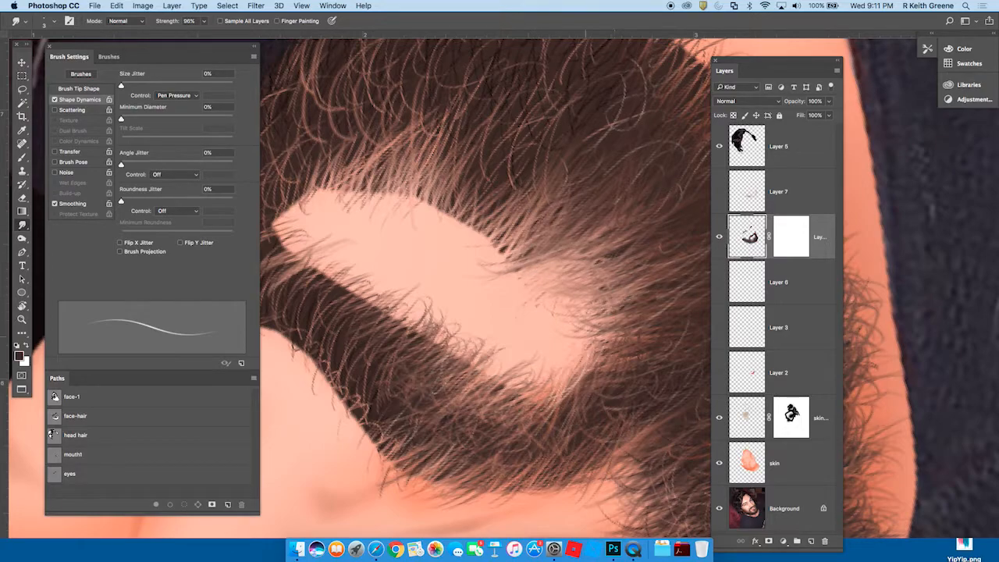
Step: Reduce the Smudge brush size and pull finer skin-colored strands into the beard near the corner of the mouth opening
key("[")
mouse_move(328, 199)
left_mouse_down()
mouse_move(331, 163)
mouse_move(313, 177)
mouse_move(328, 160)
left_mouse_up()
left_click_drag(357, 194, 387, 157)
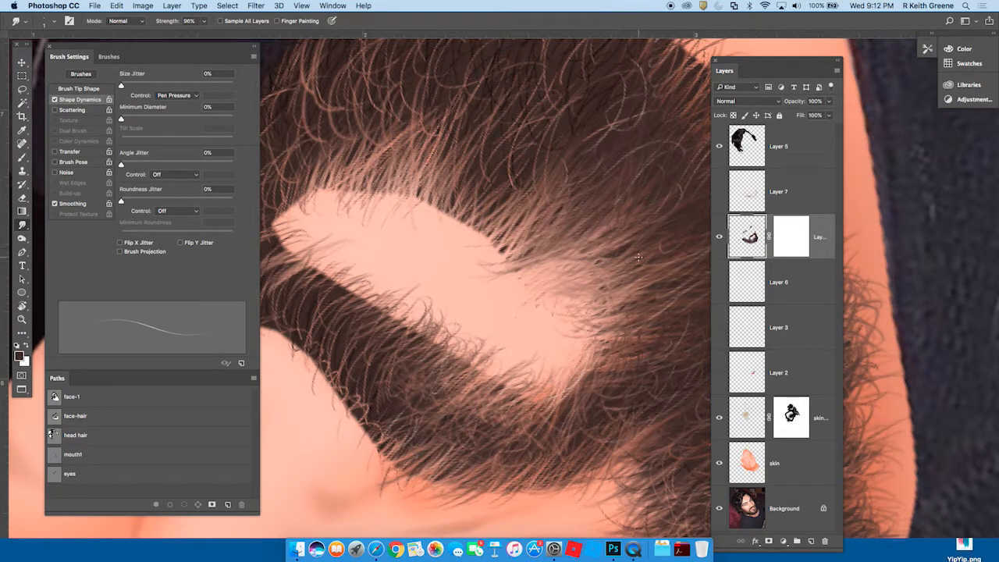
Step: Turn the canvas back toward upright, make Layer 5 active, and smudge strands from the gray highlight in the head hair
key("r")
left_click_drag(638, 296, 450, 369)
key("space")
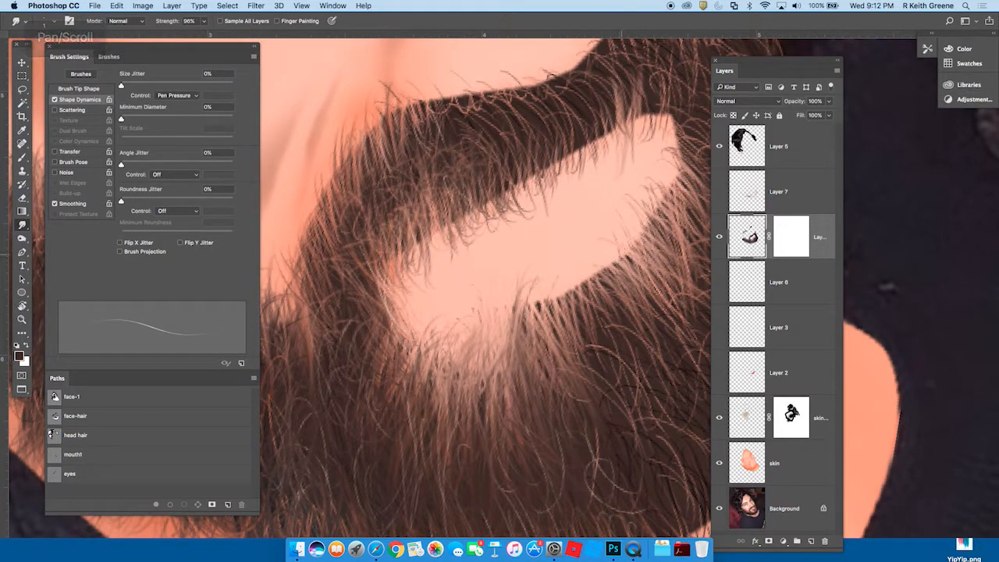
scroll(634, 250, "down", 3)
scroll(606, 306, "down", 2)
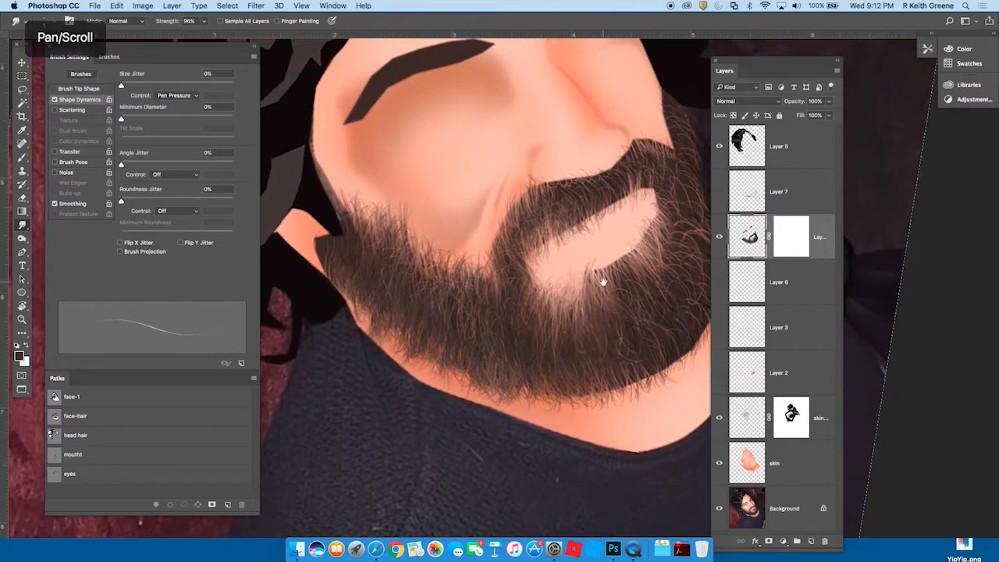
left_click_drag(616, 297, 663, 391)
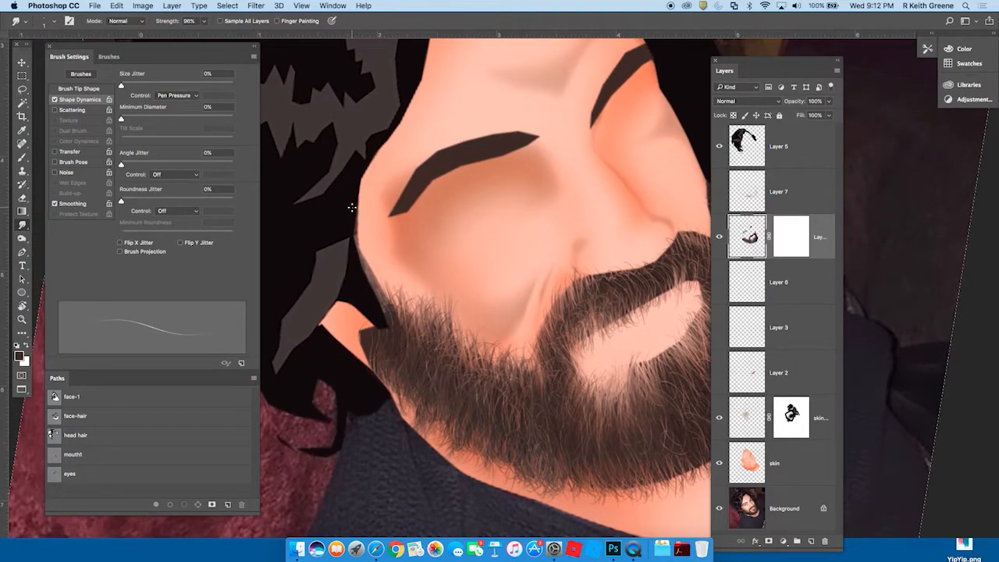
left_click(748, 146)
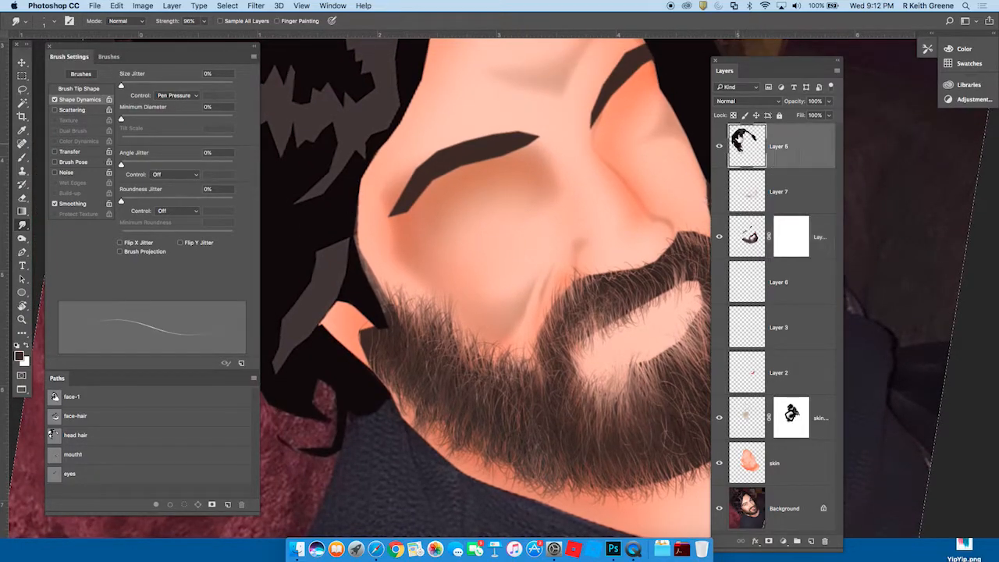
left_click_drag(567, 271, 694, 397)
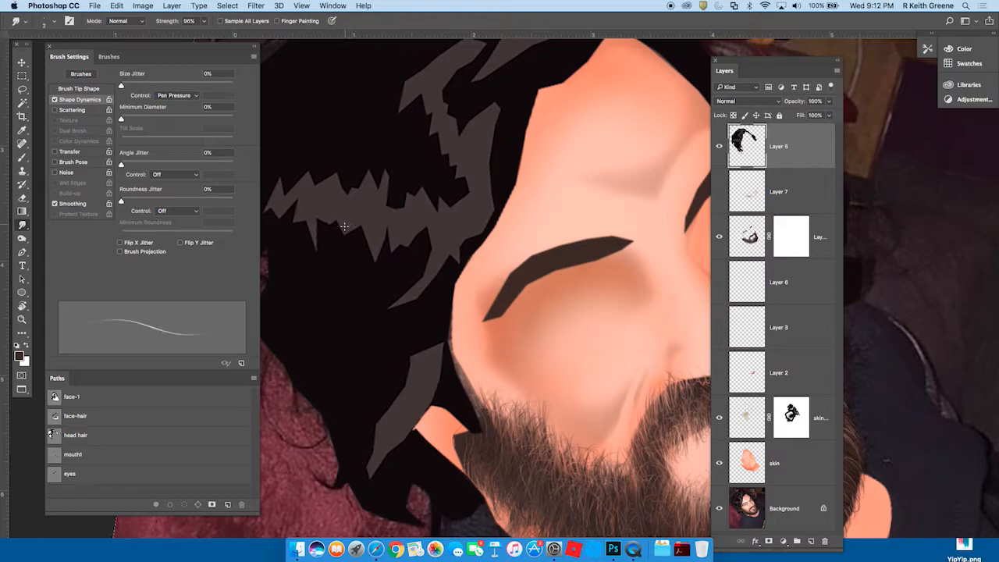
mouse_move(347, 223)
left_mouse_down()
mouse_move(349, 293)
mouse_move(361, 166)
mouse_move(341, 211)
mouse_move(341, 276)
left_mouse_up()
mouse_move(329, 220)
left_mouse_down()
mouse_move(348, 149)
mouse_move(313, 197)
mouse_move(324, 289)
mouse_move(315, 189)
mouse_move(302, 223)
mouse_move(315, 140)
mouse_move(310, 211)
mouse_move(321, 187)
mouse_move(329, 137)
mouse_move(307, 178)
mouse_move(321, 139)
left_mouse_up()
Step: Return to the mouth and chin area and make the beard layer active again
key("space")
left_click_drag(616, 343, 483, 185)
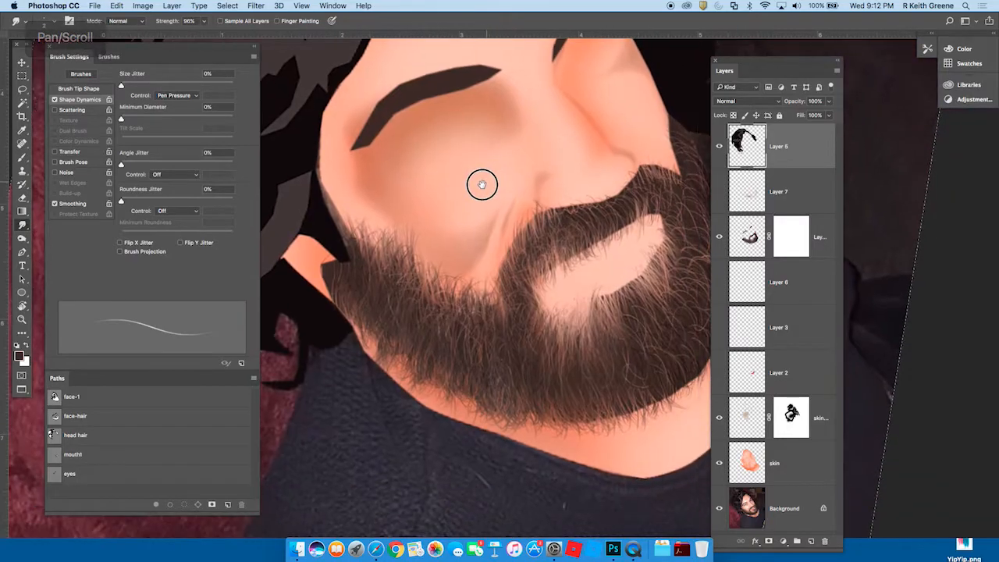
left_click_drag(664, 274, 589, 320)
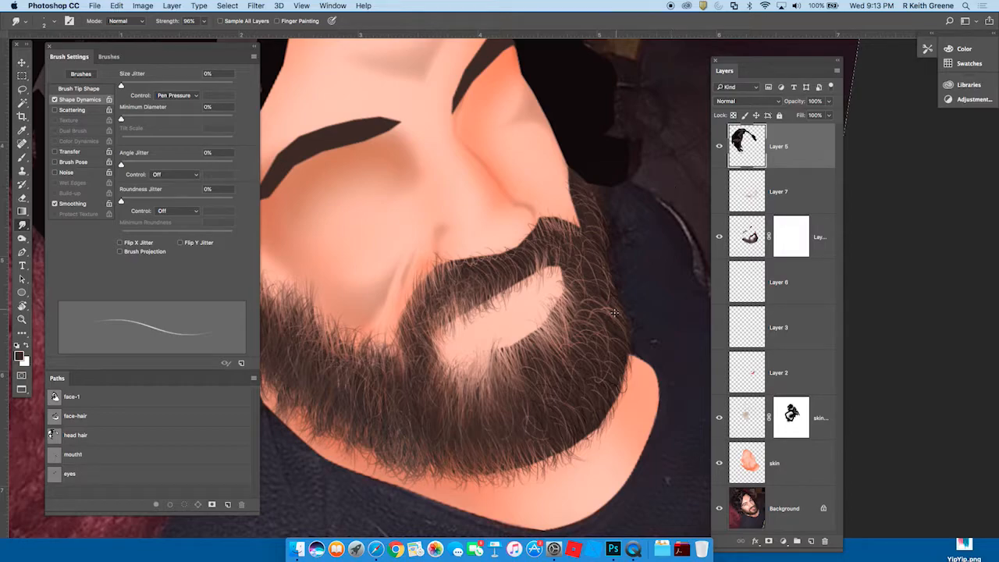
scroll(601, 351, "up", 1)
scroll(609, 327, "up", 2)
left_click_drag(581, 415, 471, 370)
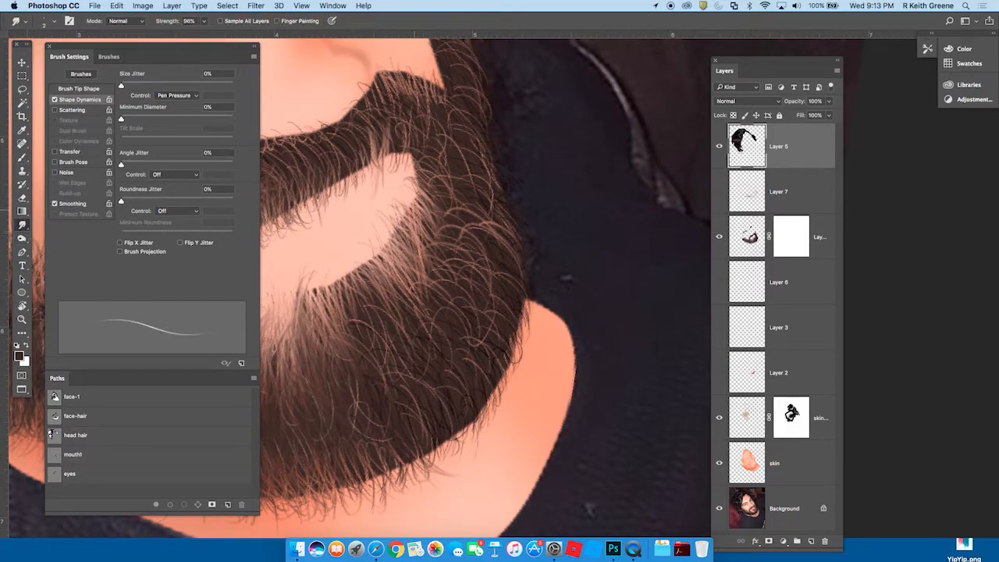
left_click(22, 158)
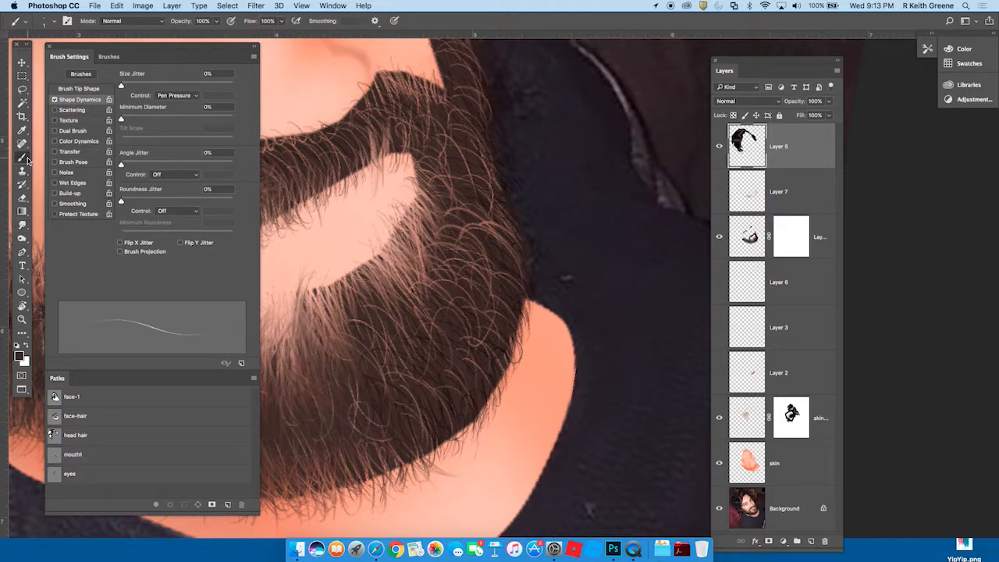
left_click(790, 246)
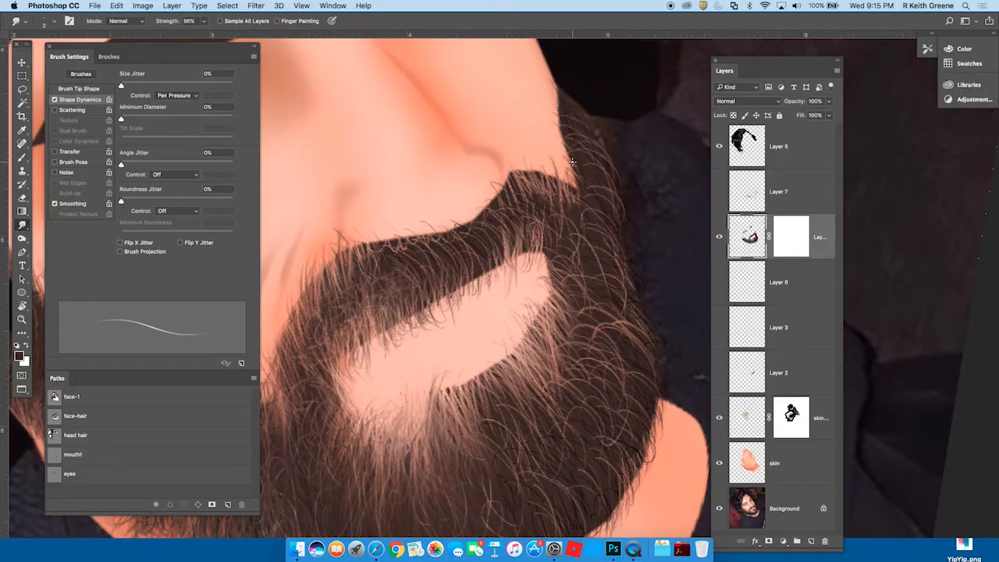
left_click_drag(638, 278, 636, 234)
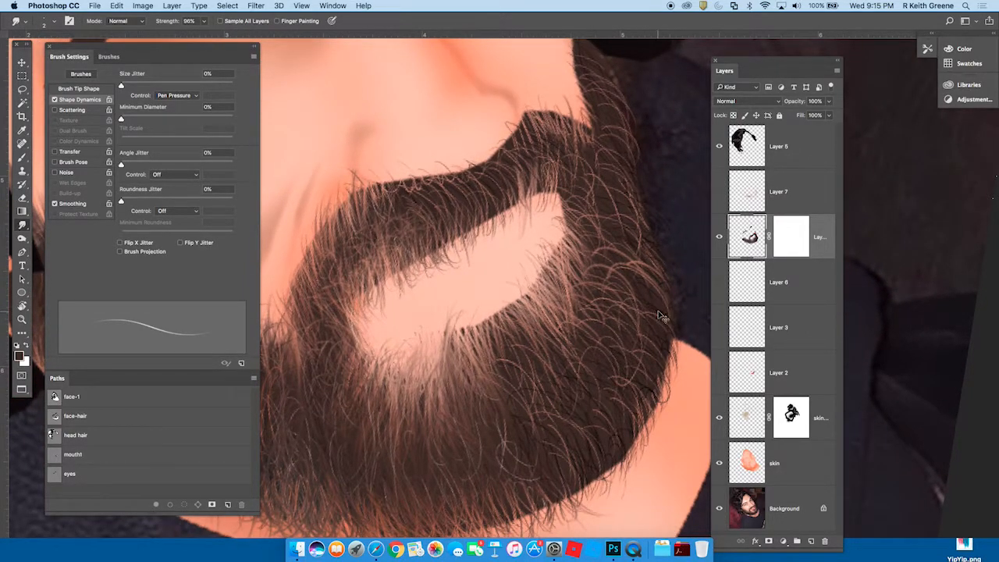
Step: Rotate the canvas, sample the light skin tone inside the mouth opening, and brush fine light hairs along the mustache's edge near the nose
key("b")
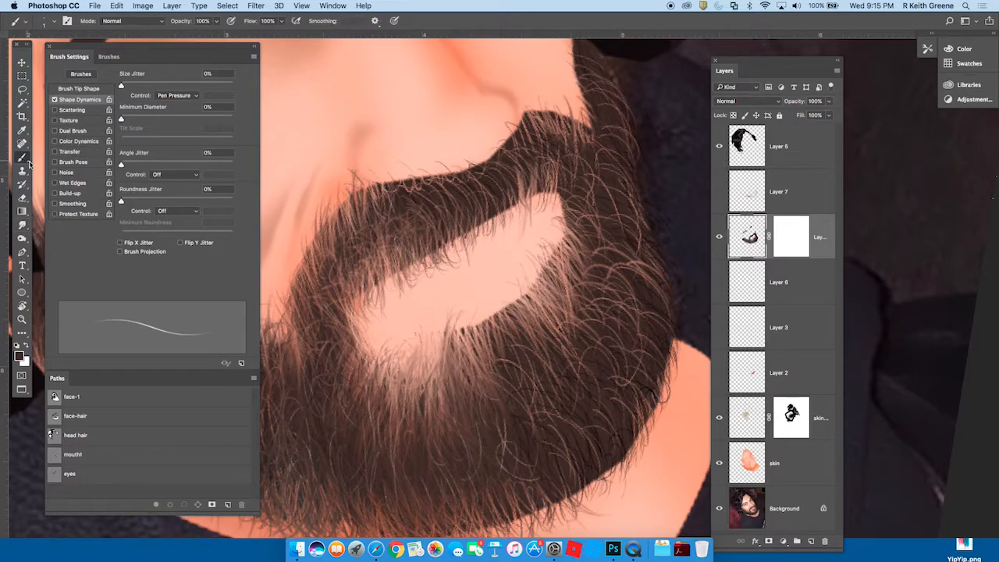
key("r")
mouse_move(683, 379)
left_mouse_down()
mouse_move(580, 156)
mouse_move(406, 303)
left_mouse_up()
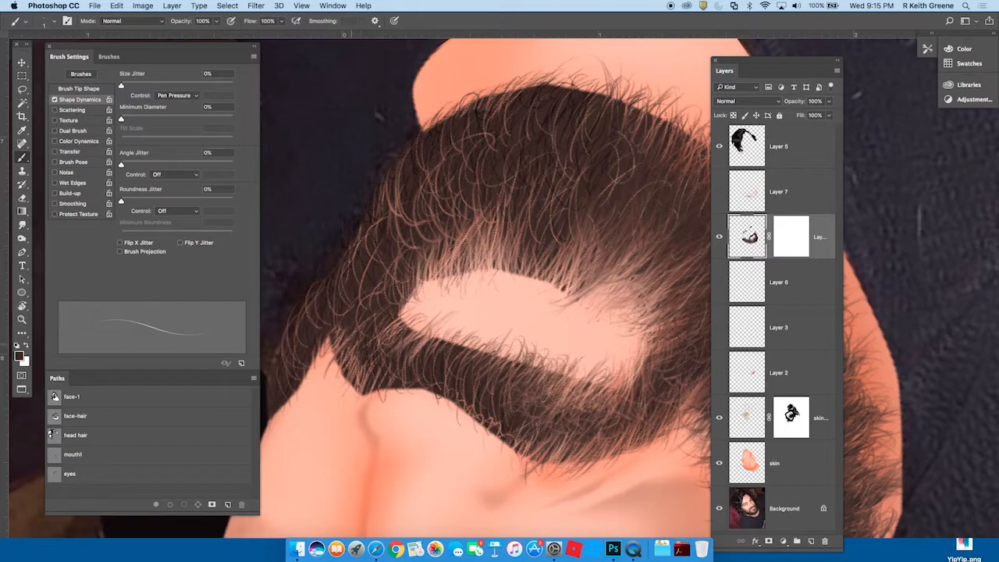
left_click(483, 308, "alt")
mouse_move(338, 360)
left_mouse_down()
mouse_move(333, 313)
mouse_move(341, 367)
mouse_move(368, 392)
left_mouse_up()
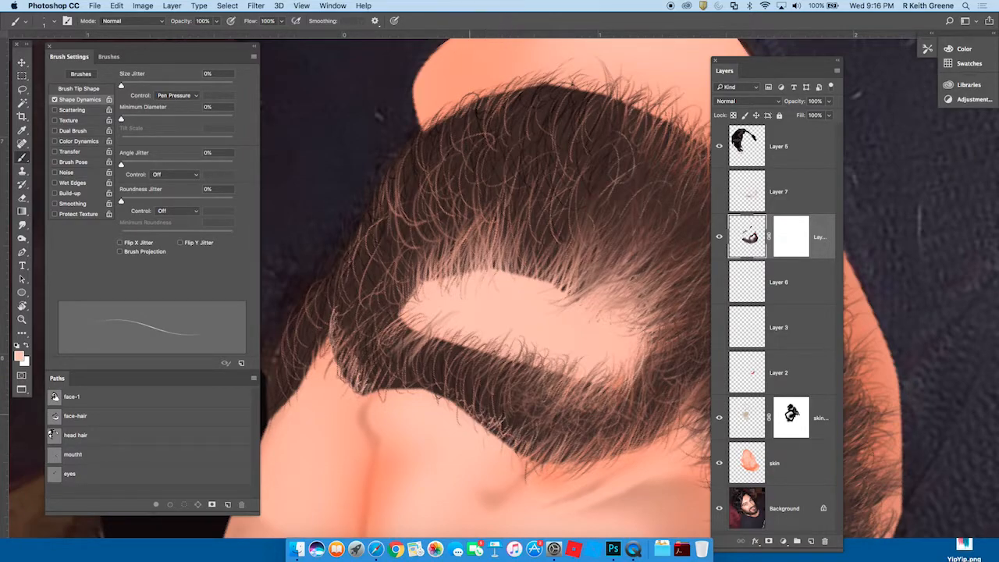
Step: Alternate sampled dark brown and light skin tones while painting fine beard hairs, ending on dark brown, and return to the Smudge tool
left_click(445, 354, "alt")
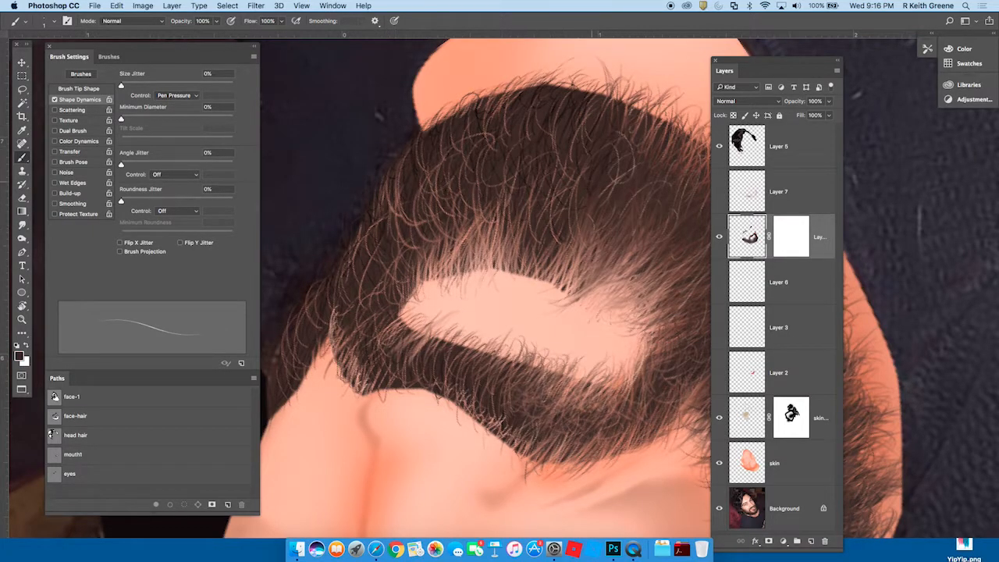
left_click(639, 60, "alt")
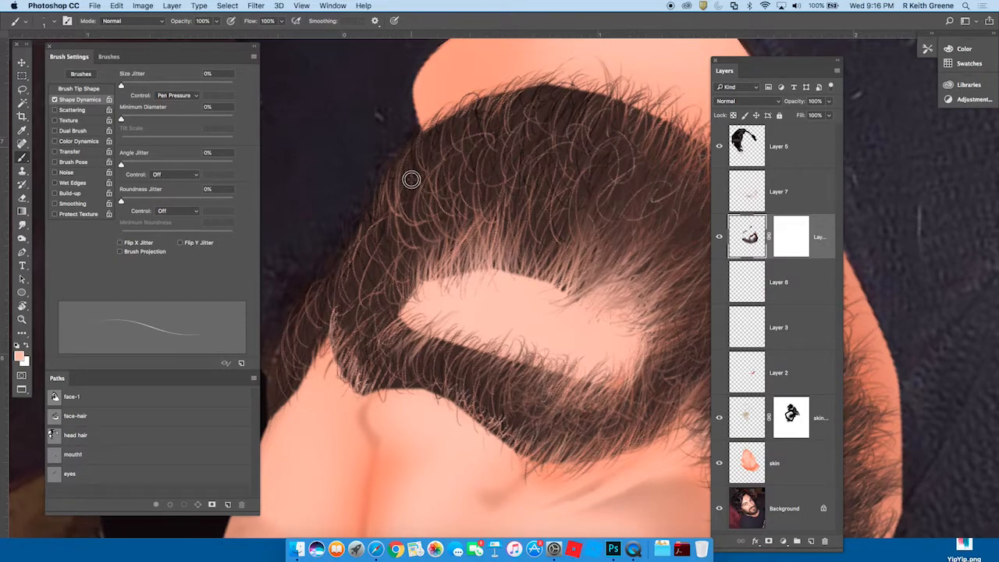
left_click(557, 90, "alt")
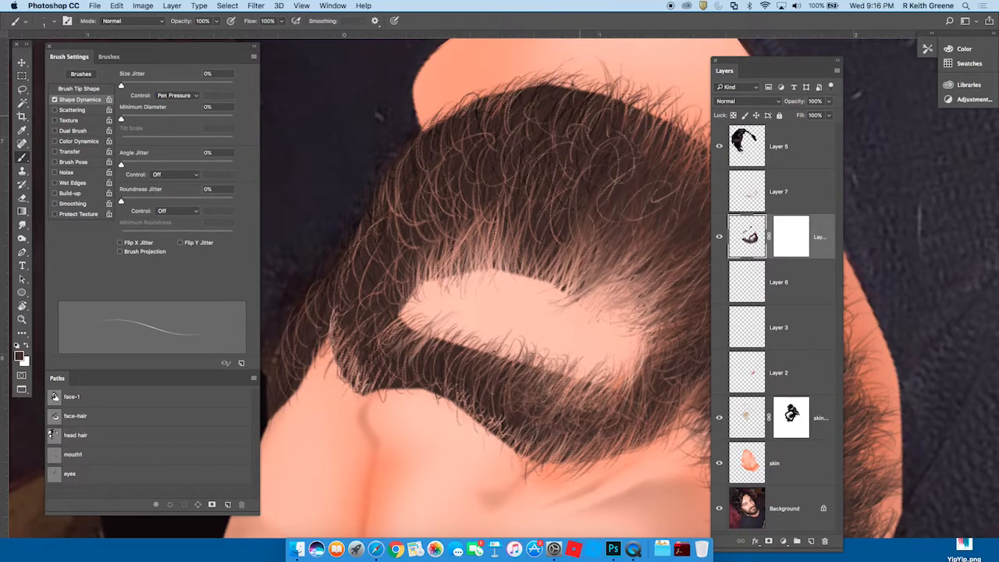
left_click(23, 225)
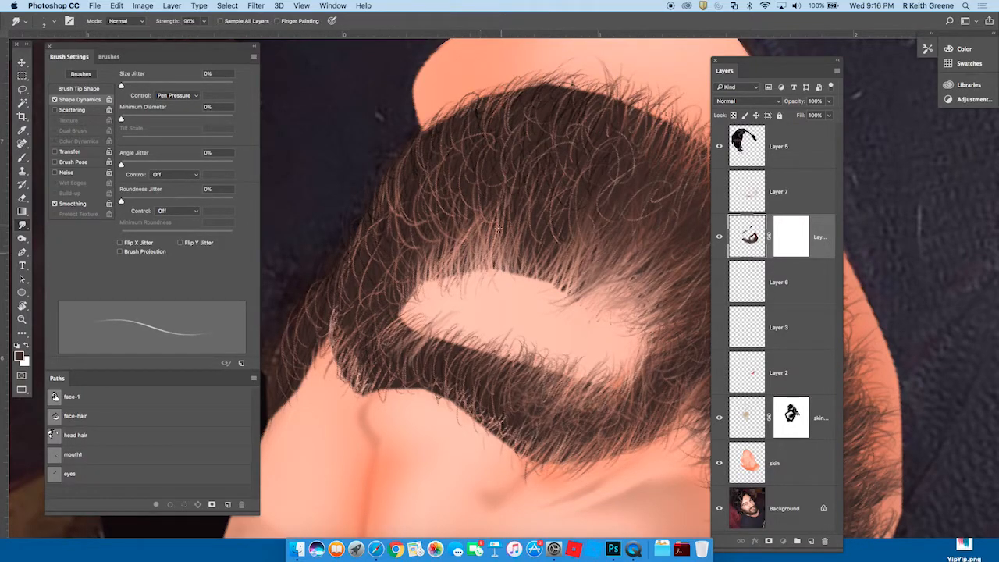
Step: Compare the painted beard with the photo by toggling the skin and beard layers, leaving both shown
left_click(719, 463)
left_click(719, 237)
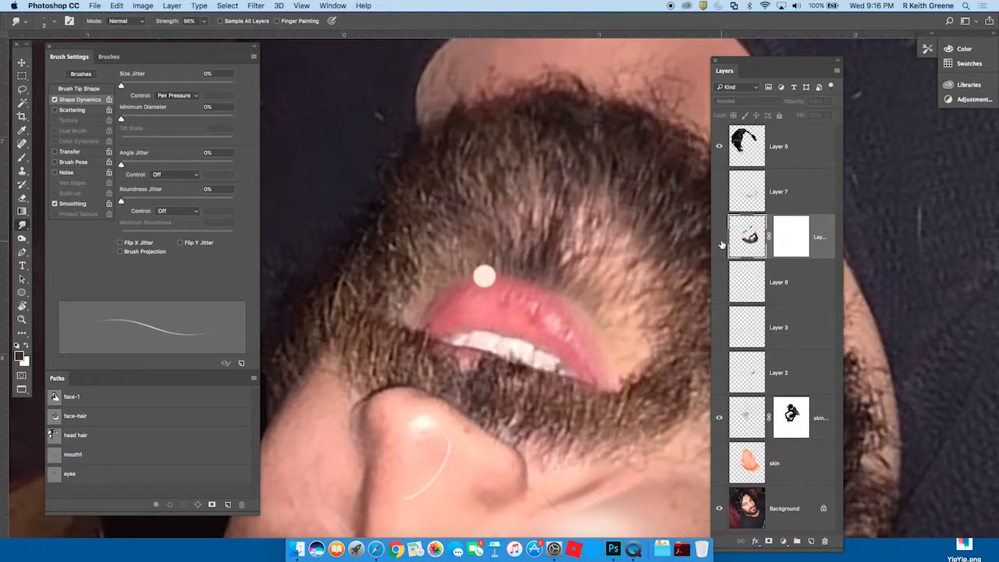
left_click(721, 242)
left_click(720, 243)
left_click(720, 243)
left_click(721, 243)
left_click(719, 237)
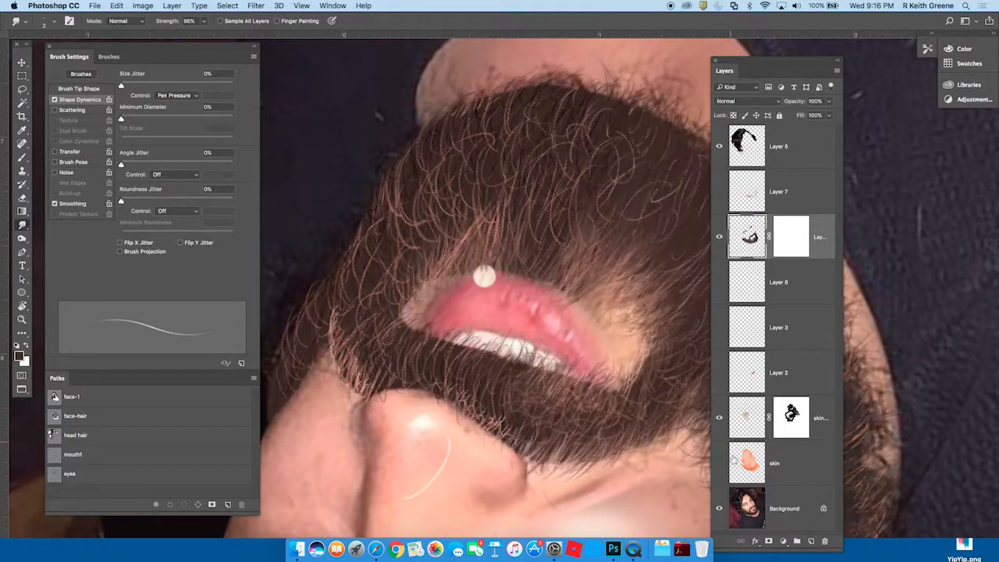
left_click(719, 464)
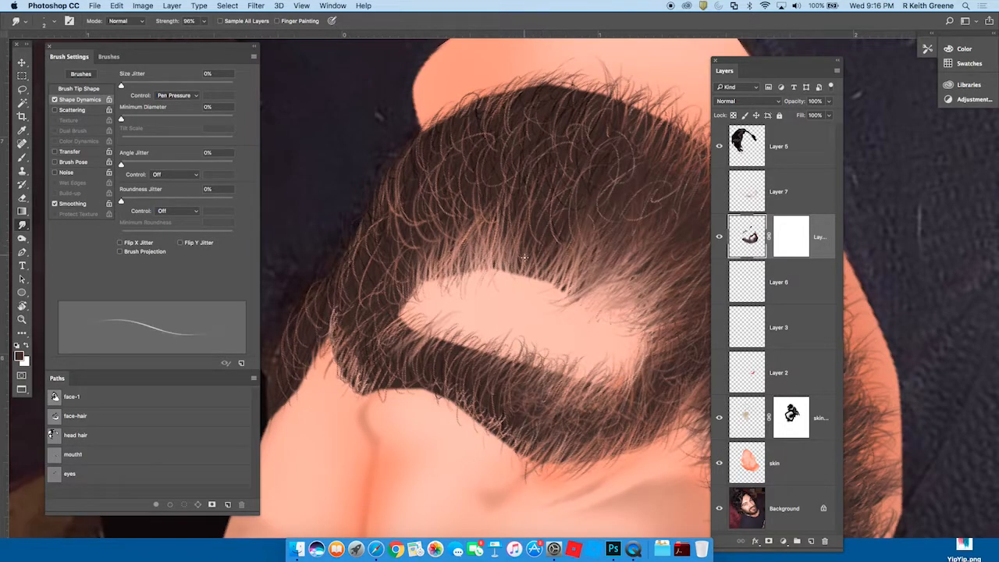
Step: Rotate the canvas partway around the mouth and show Layer 2 with the flat lip shape
key("r")
left_click_drag(602, 458, 481, 482)
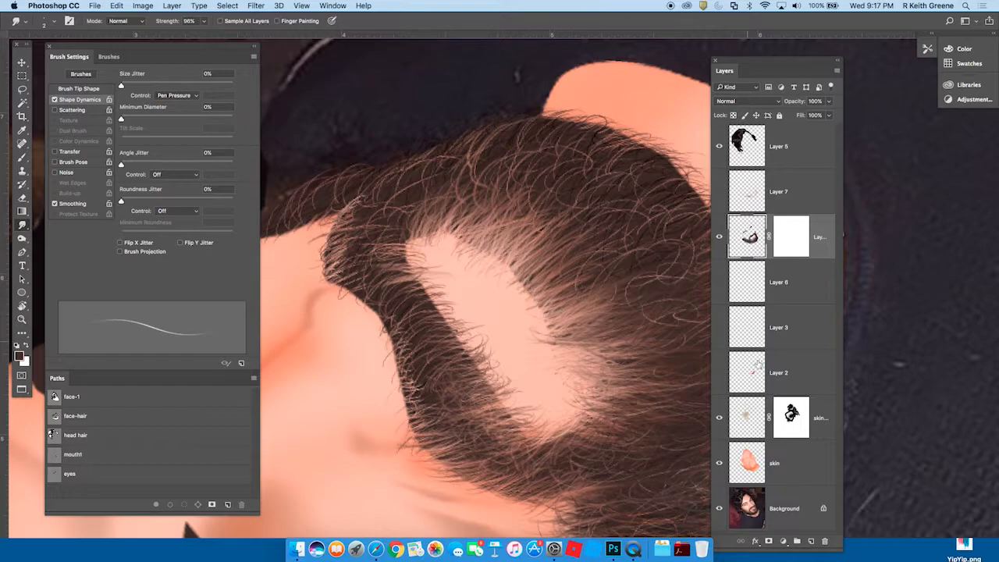
left_click(720, 374)
left_click(721, 377)
left_click(720, 375)
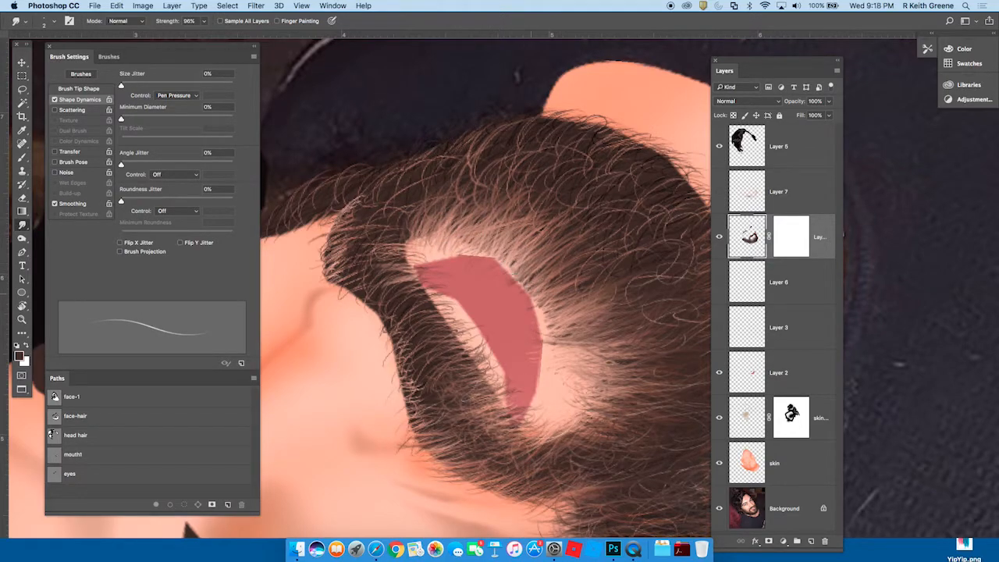
Step: Target the beard layer's pixels instead of its mask and smudge fine strands around the lower lip with the canvas turned nearer upright
left_click(791, 238)
left_click(748, 237)
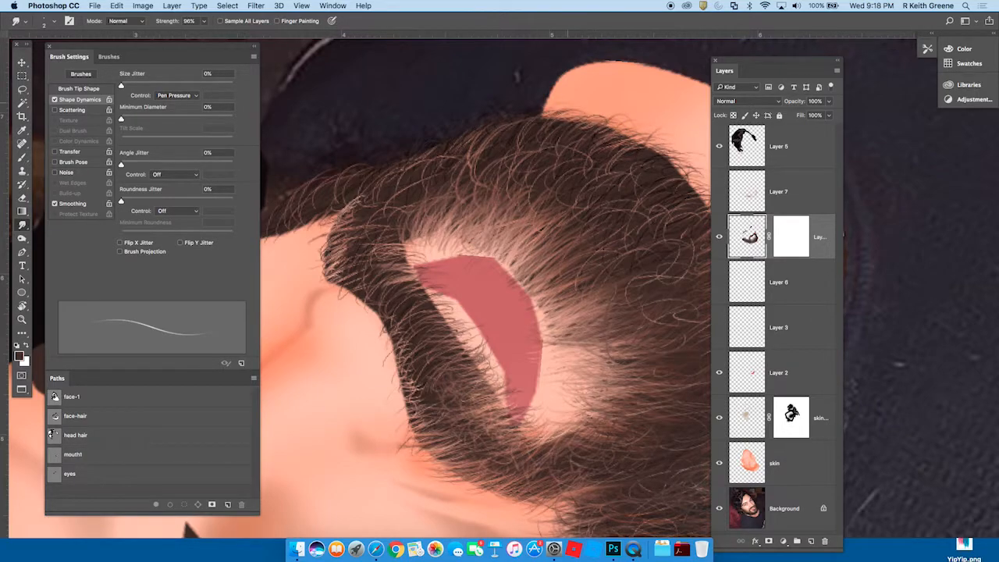
left_click_drag(659, 307, 509, 331)
key("r")
left_click_drag(631, 399, 435, 428)
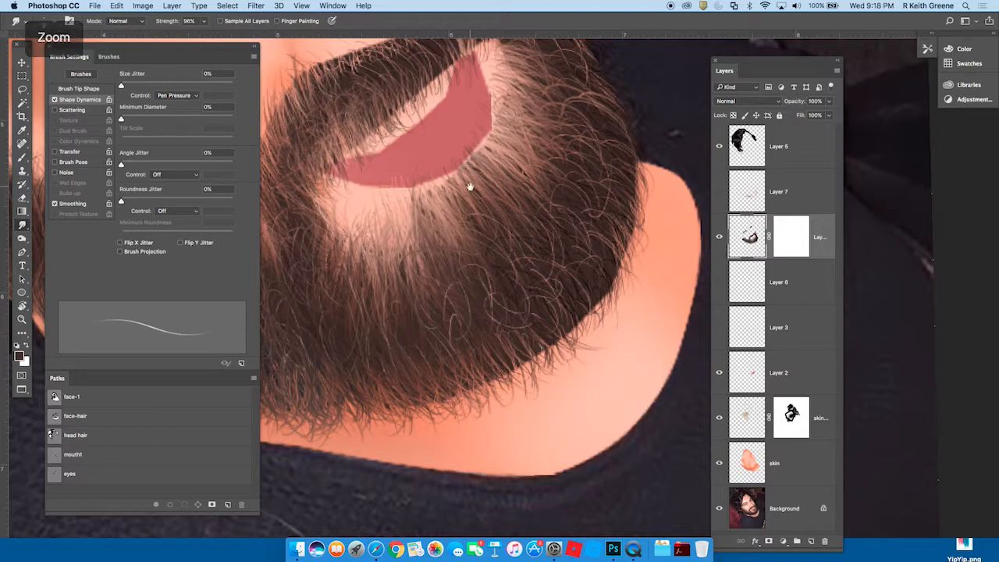
left_click_drag(478, 195, 513, 306)
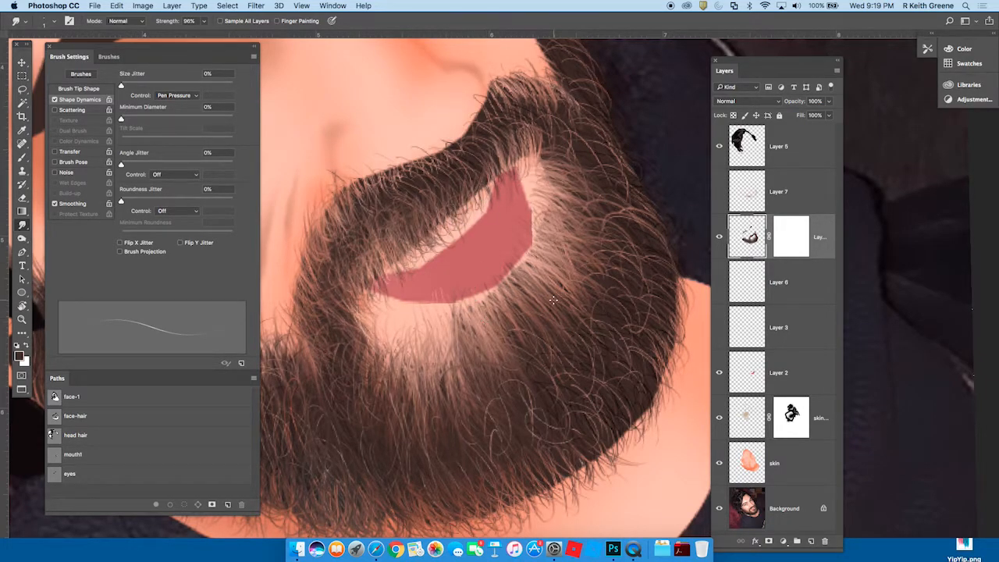
Step: Toggle the curly hairs of Layer 7 to compare the beard, leave them hidden, and make the beard layer's pixels active again
left_click(719, 192)
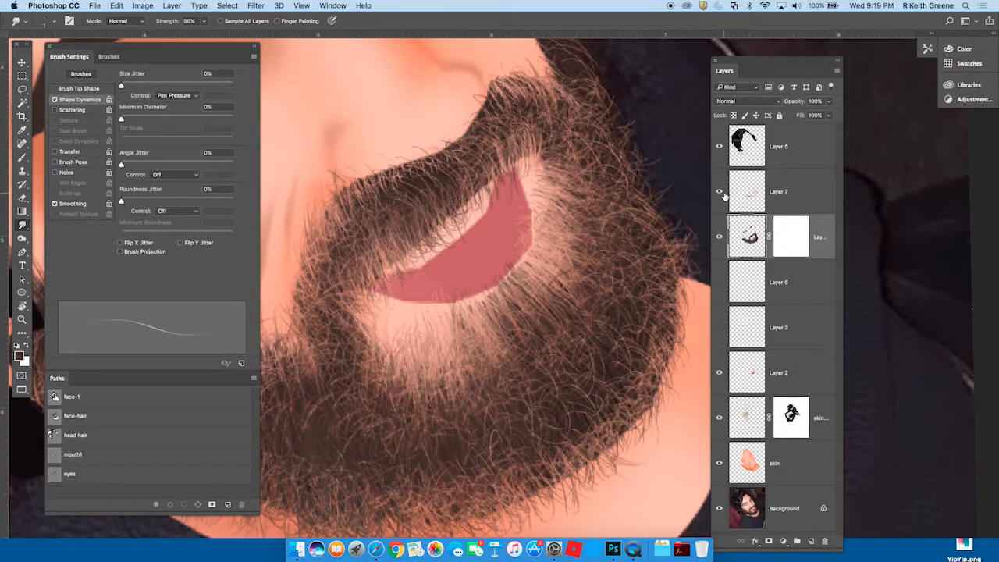
left_click(728, 195)
left_click(720, 194)
left_click(556, 152)
key("Return")
left_click(752, 234)
Step: Smudge short strands outward along the mustache's upper edge from below the nose toward the cheek, and turn the canvas upside down
mouse_move(536, 143)
left_mouse_down()
mouse_move(532, 128)
mouse_move(491, 134)
mouse_move(485, 117)
left_mouse_up()
left_click_drag(467, 138, 460, 123)
left_click_drag(440, 176, 434, 162)
left_click_drag(424, 186, 413, 169)
key("r")
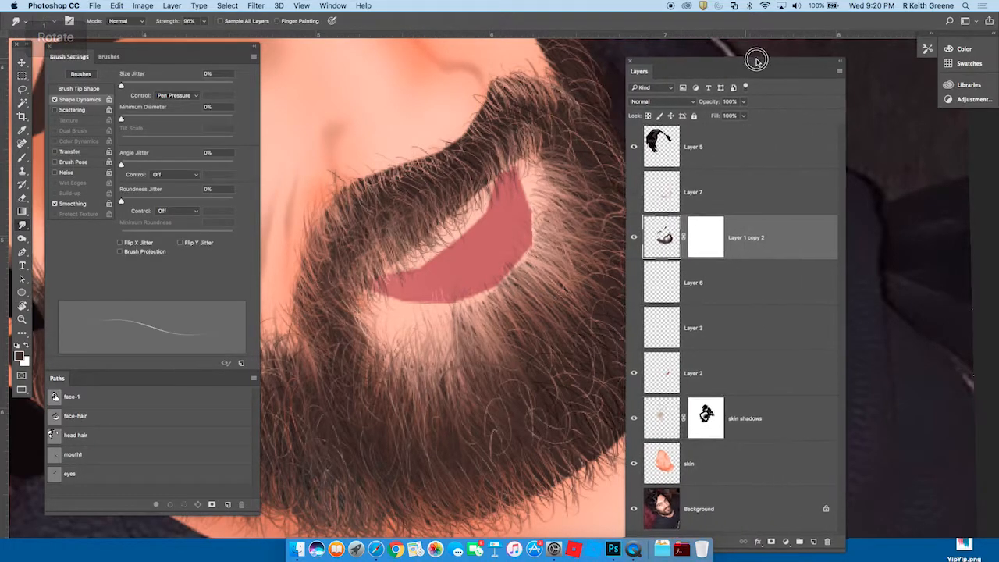
mouse_move(599, 200)
left_mouse_down()
mouse_move(408, 119)
mouse_move(339, 186)
left_mouse_up()
left_click_drag(639, 358, 676, 164)
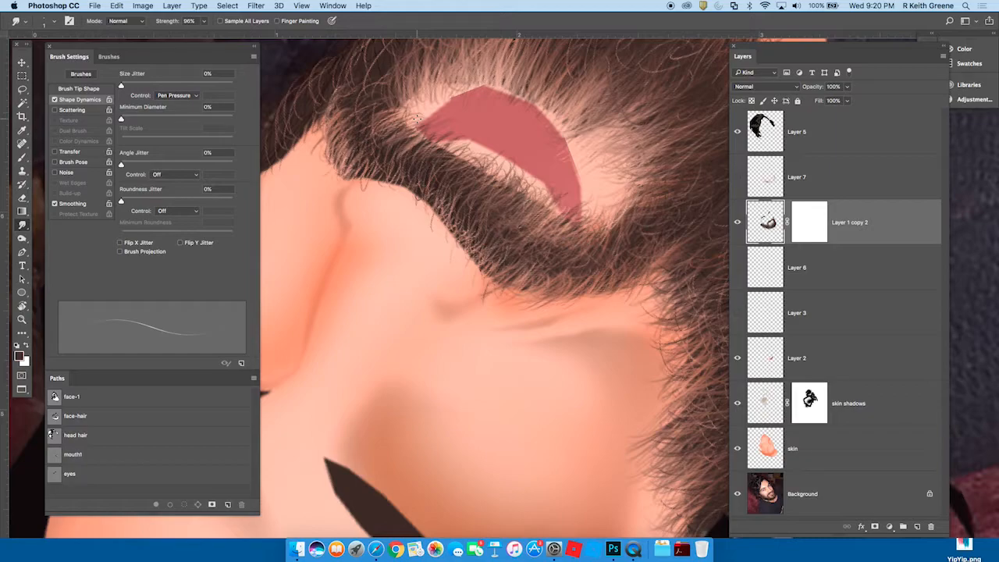
left_click(634, 553)
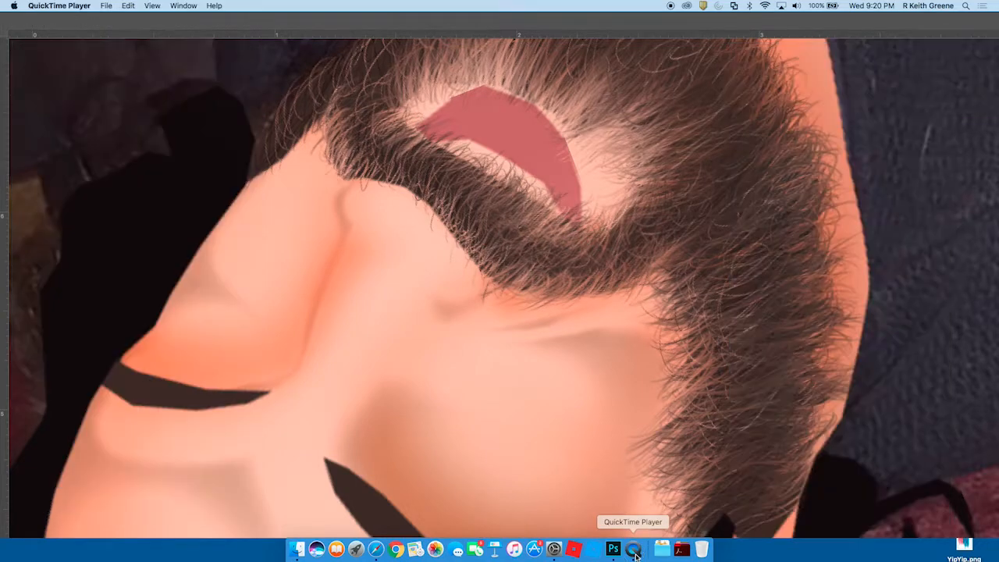
right_click(634, 553)
left_click(693, 431)
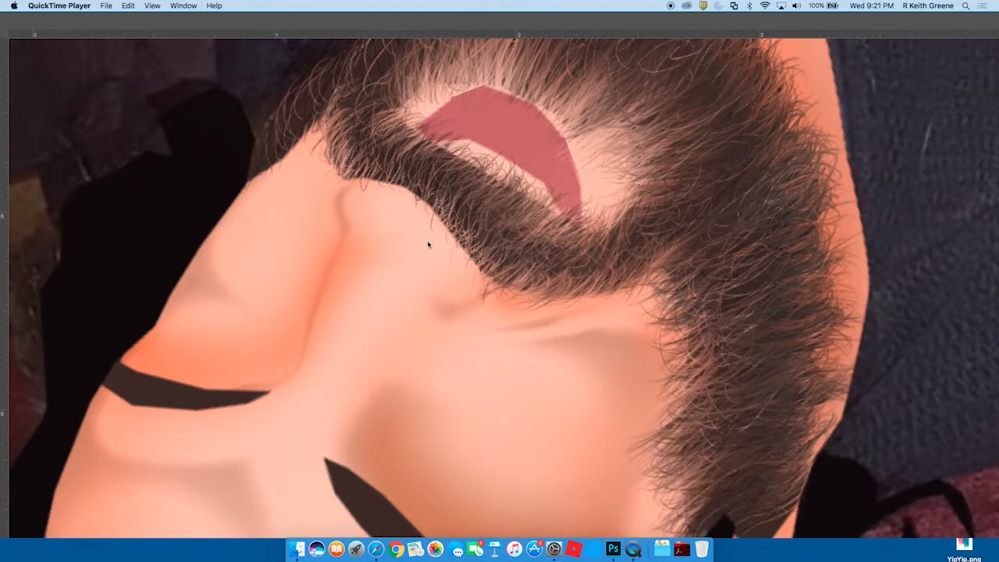
left_click(514, 262)
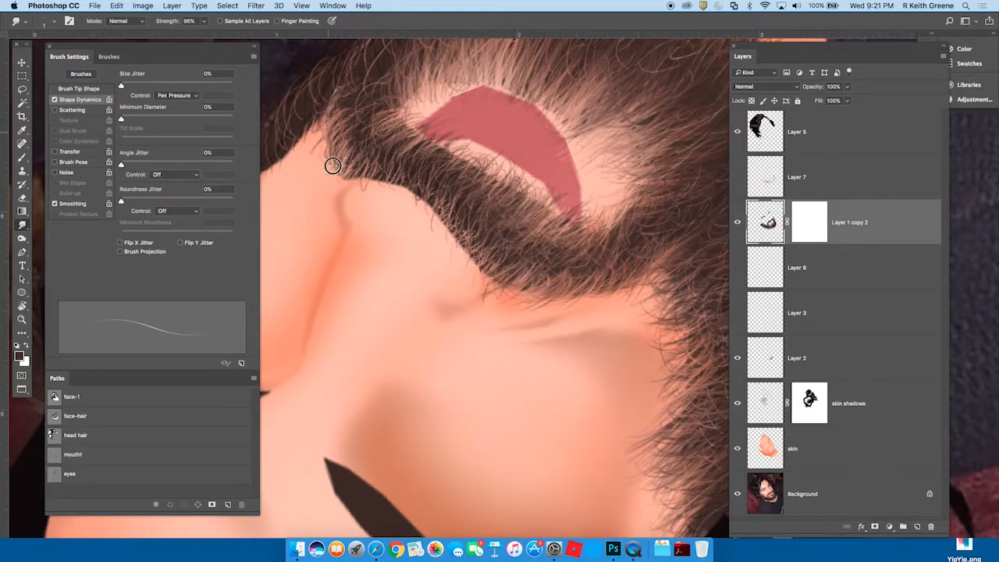
Step: Turn the canvas upright and smudge hair tips from the mustache's upper edge into the skin below the nose
key("r")
left_click_drag(503, 266, 512, 294)
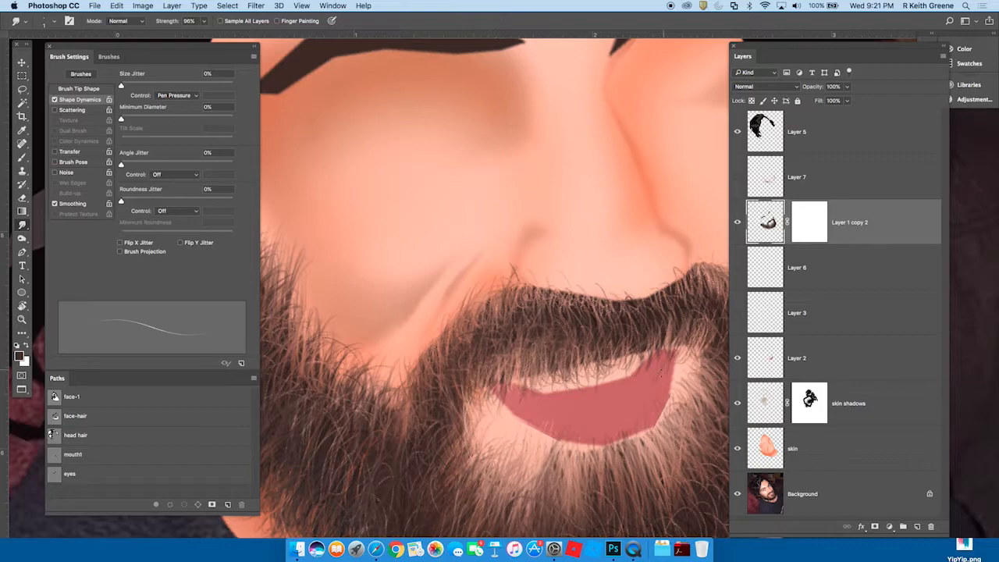
left_click_drag(542, 386, 421, 371)
left_click_drag(482, 358, 463, 370)
left_click_drag(545, 303, 534, 278)
left_click_drag(544, 298, 532, 286)
left_click_drag(578, 285, 562, 259)
left_click_drag(610, 283, 598, 285)
left_click_drag(599, 294, 590, 278)
left_click_drag(604, 294, 602, 291)
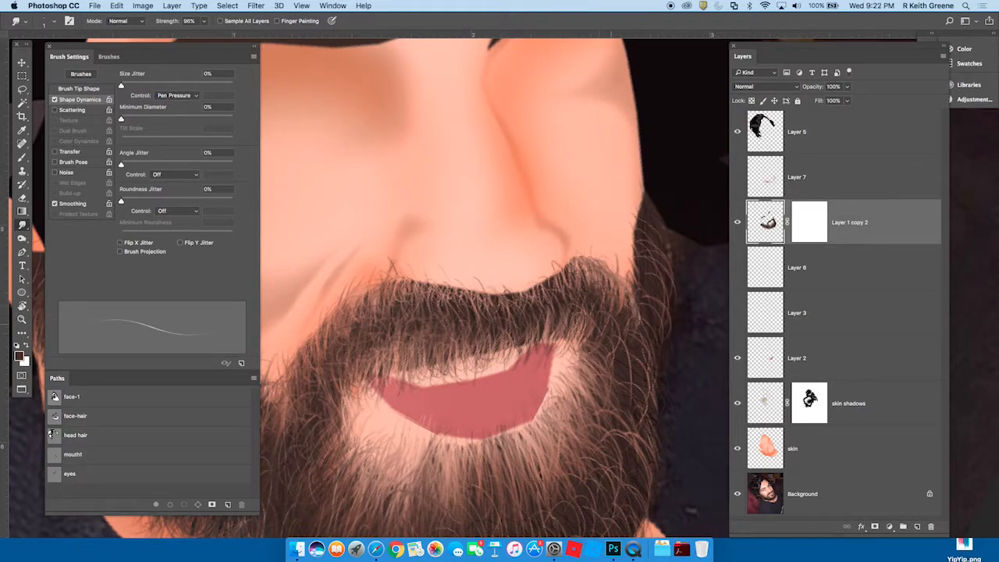
Step: Smudge strands at the beard's outer side and downward through the middle of the mustache toward the lips
left_click_drag(646, 336, 641, 353)
scroll(576, 424, "down", 5)
left_click_drag(511, 389, 528, 462)
left_click_drag(525, 384, 527, 386)
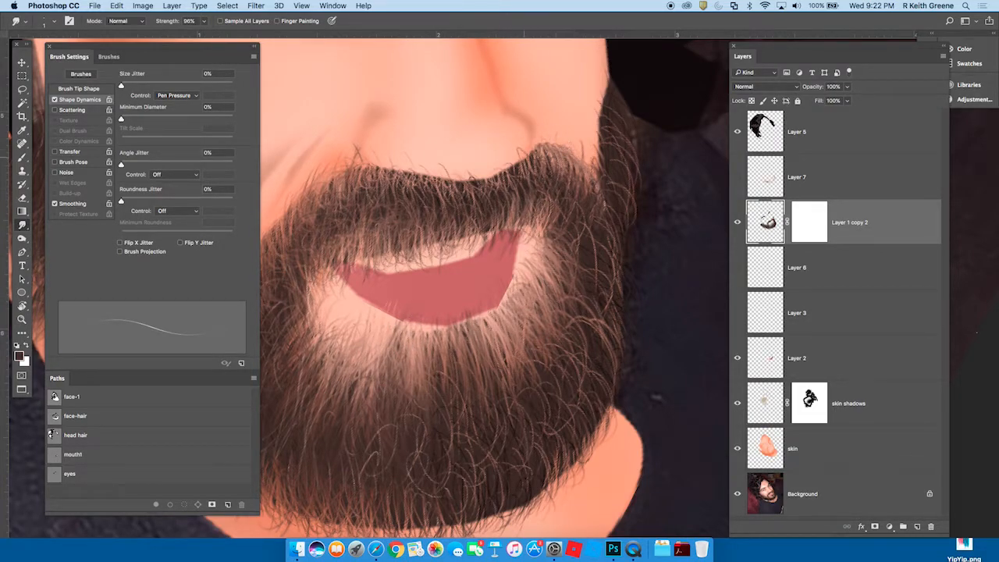
left_click_drag(457, 181, 462, 231)
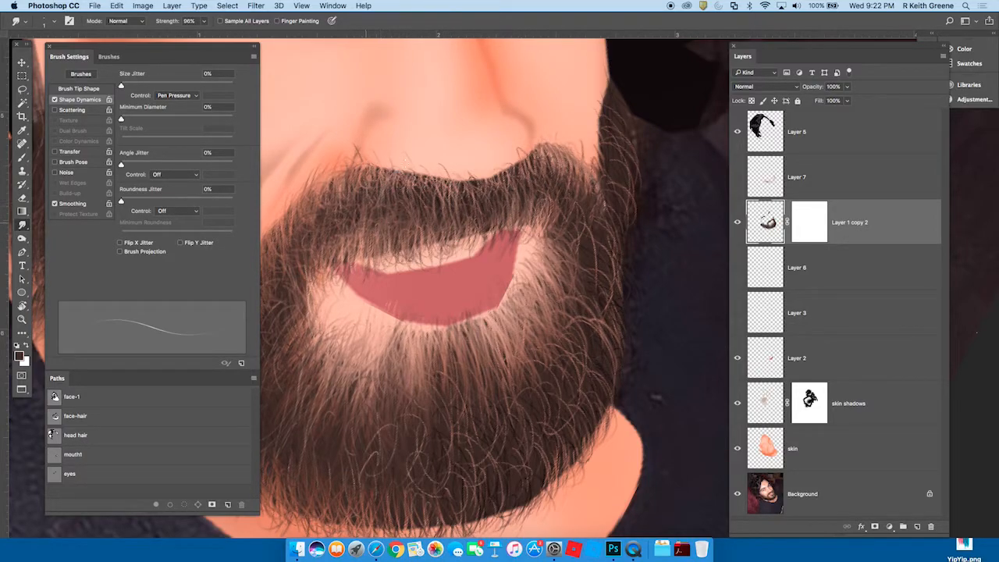
scroll(598, 338, "down", 3)
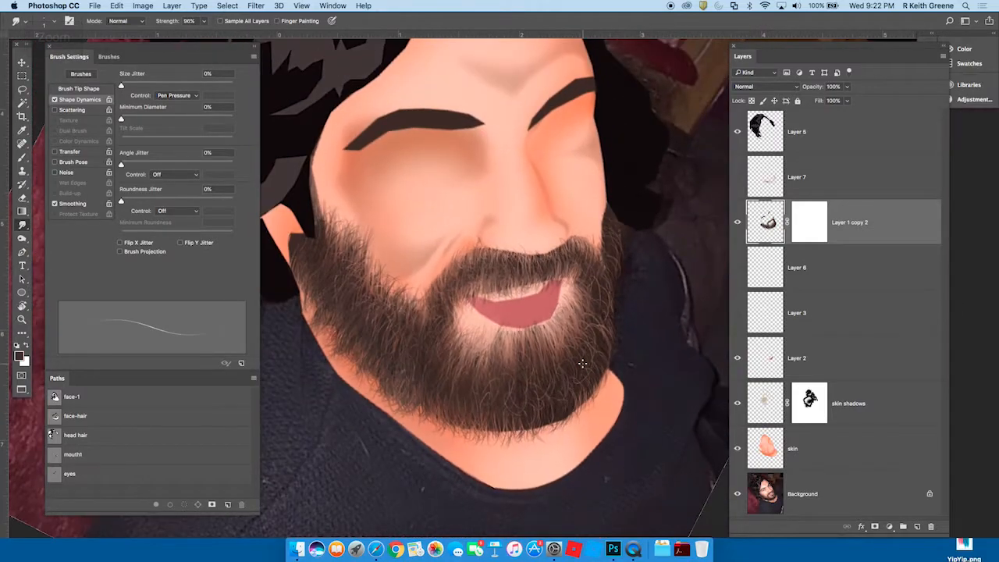
Step: Select Layer 7, show its curly hairs, and add a layer mask to it with the Brush tool active
left_click(840, 178)
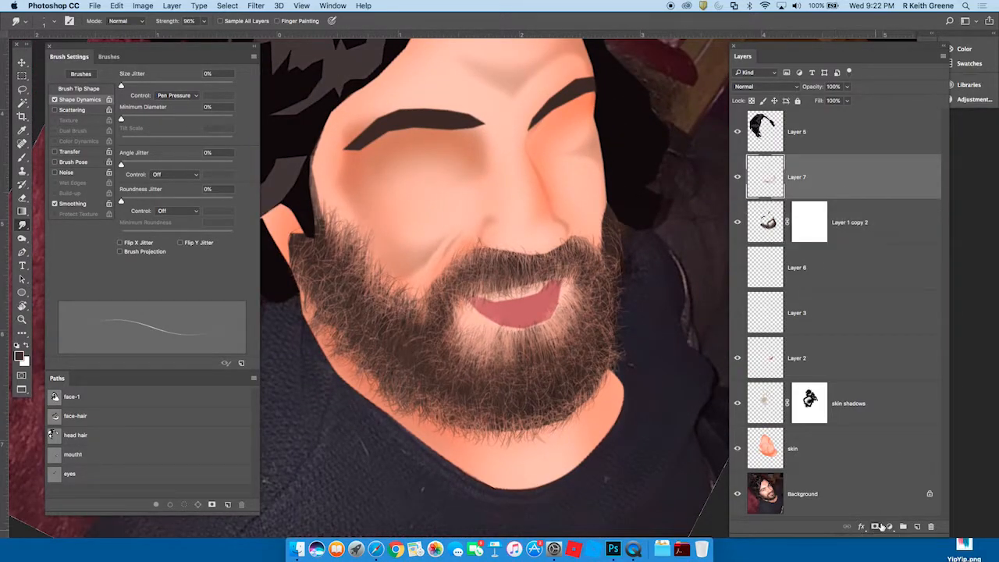
left_click(943, 59)
left_click(874, 528)
left_click(874, 528)
key("b")
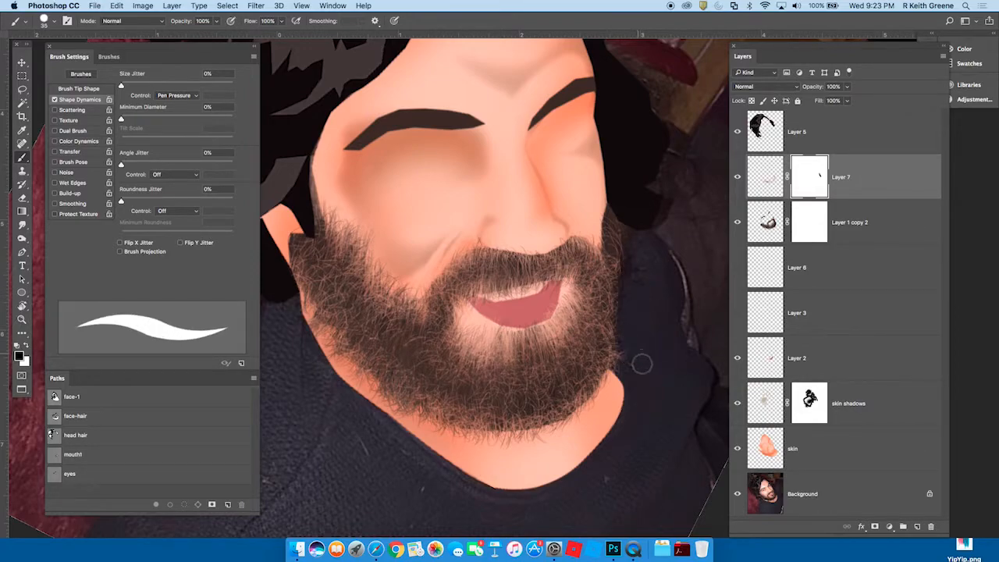
Step: Set the brush hardness to 0% for soft painting on Layer 7's mask
left_click(52, 21)
left_click_drag(123, 77, 39, 79)
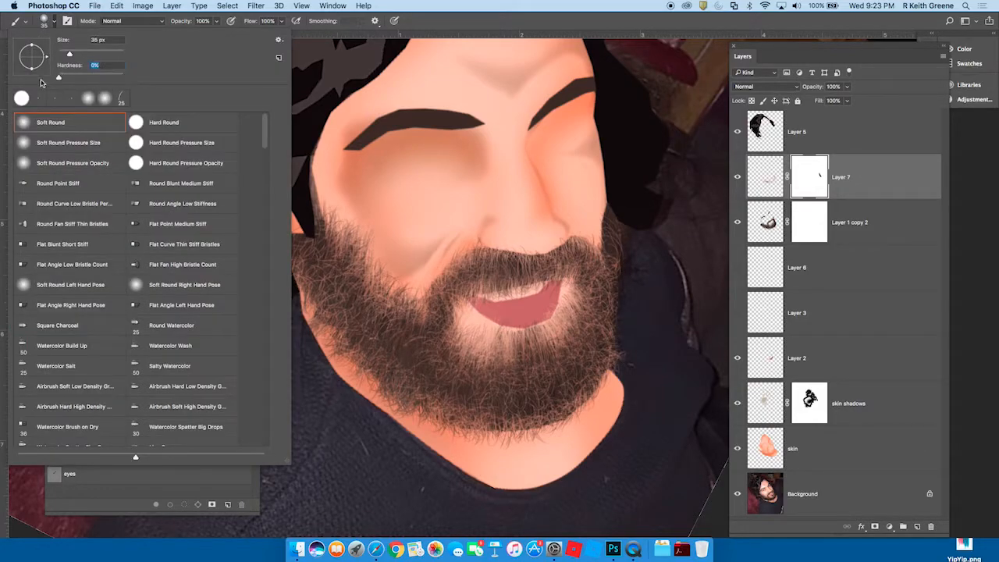
left_click(670, 300)
Step: Try masking Layer 7's hairs around the mustache and lower beard with a 60 px soft brush, and undo those strokes
mouse_move(573, 290)
left_mouse_down()
mouse_move(557, 278)
mouse_move(471, 302)
left_mouse_up()
key("bracketright")
key("bracketright")
key("bracketright")
key("bracketright")
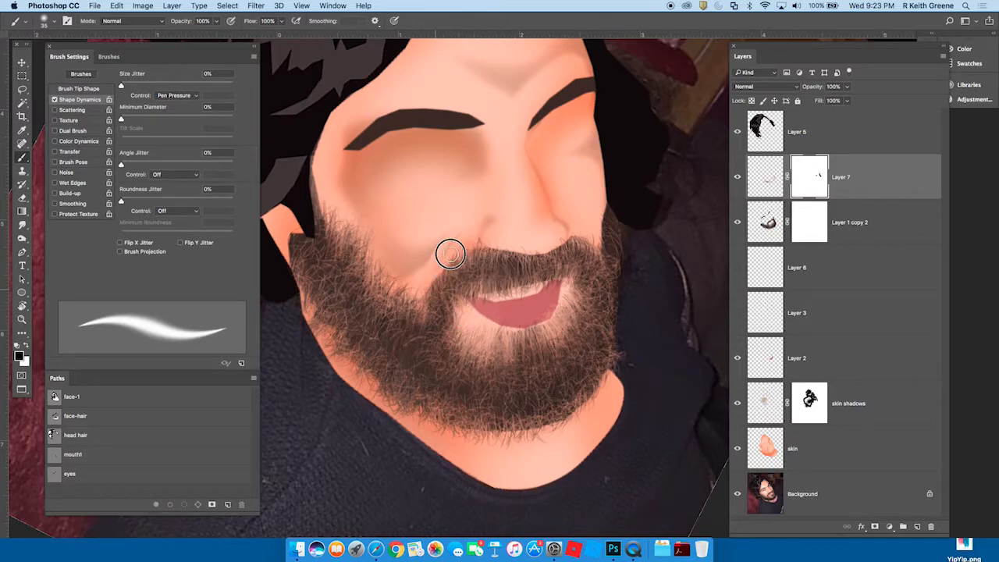
mouse_move(632, 360)
left_mouse_down()
mouse_move(463, 437)
mouse_move(531, 386)
mouse_move(413, 372)
mouse_move(450, 380)
left_mouse_up()
mouse_move(462, 418)
left_mouse_down()
mouse_move(531, 420)
mouse_move(513, 334)
left_mouse_up()
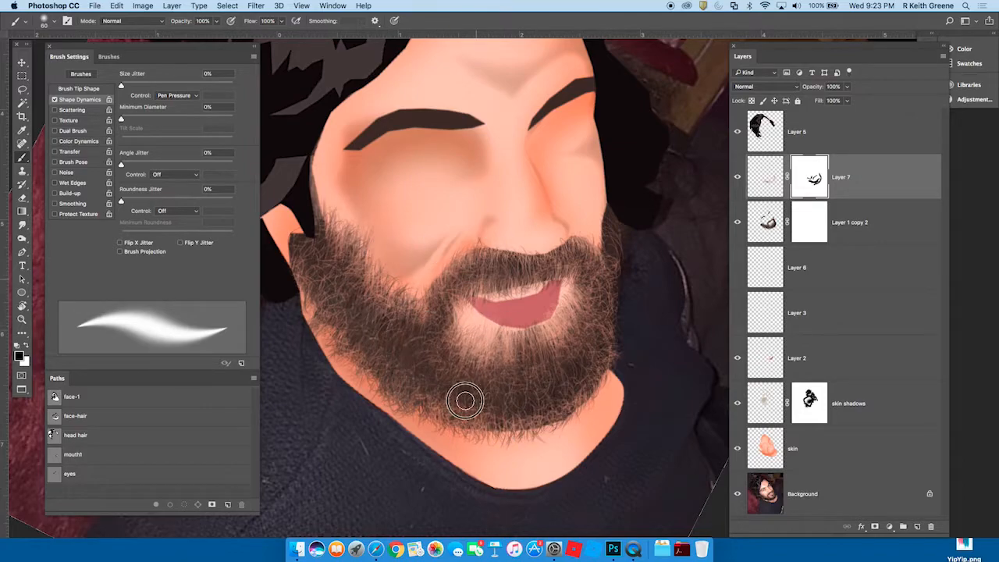
key("super+alt+z")
key("super+alt+z")
key("super+alt+z")
Step: Paint black on Layer 7's mask with a 175 px brush at 74% opacity along the beard's outer edges and the mustache
left_click_drag(217, 22, 205, 36)
key("bracketright")
key("bracketright")
key("bracketright")
key("bracketright")
key("bracketright")
key("bracketright")
key("bracketright")
left_click_drag(628, 315, 631, 368)
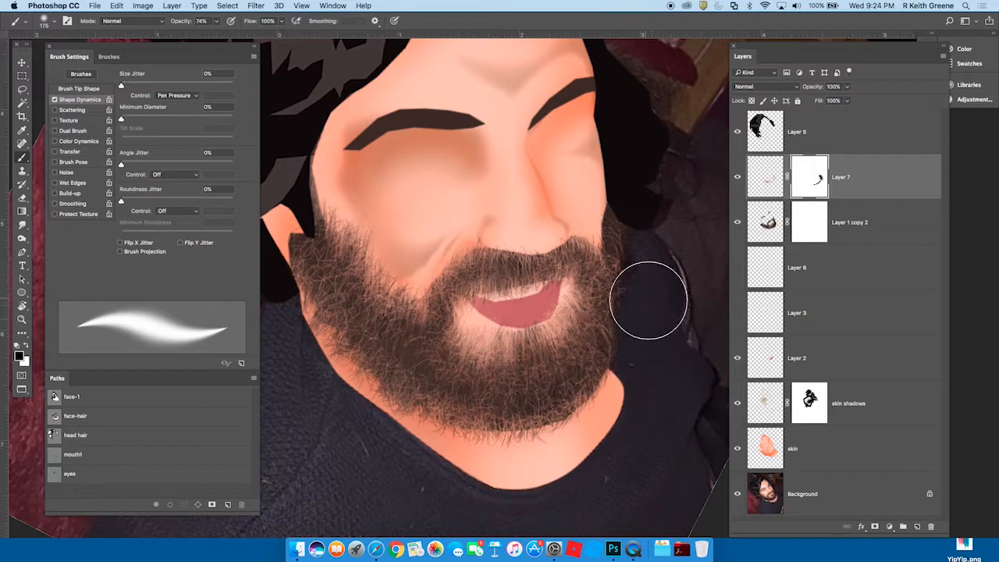
left_click_drag(328, 387, 277, 229)
mouse_move(455, 234)
left_mouse_down()
mouse_move(461, 276)
mouse_move(452, 277)
mouse_move(554, 270)
left_mouse_up()
Step: Shrink the brush to a fine tip and make the pixels of Layer 1 copy 2 active for editing
key("bracketleft")
key("bracketleft")
key("bracketleft")
key("bracketleft")
key("bracketleft")
key("bracketleft")
key("bracketleft")
key("bracketleft")
key("bracketleft")
key("bracketleft")
key("bracketleft")
key("bracketleft")
key("bracketleft")
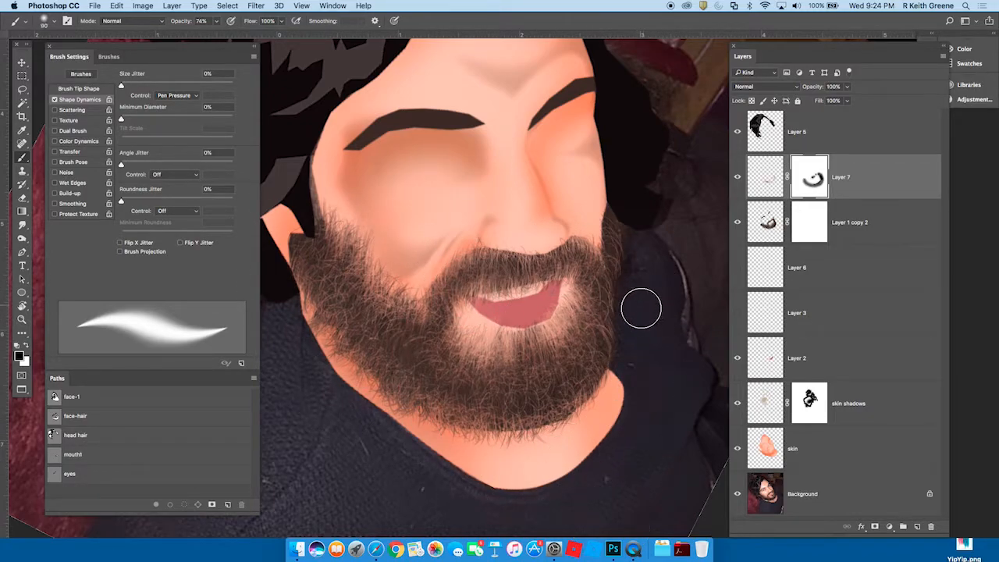
left_click(766, 222)
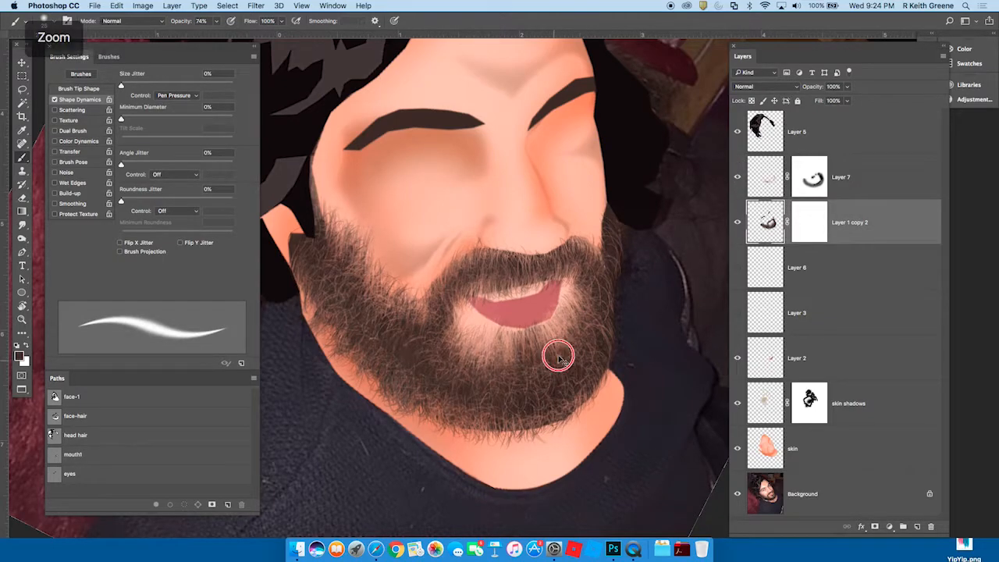
scroll(555, 358, "up", 5)
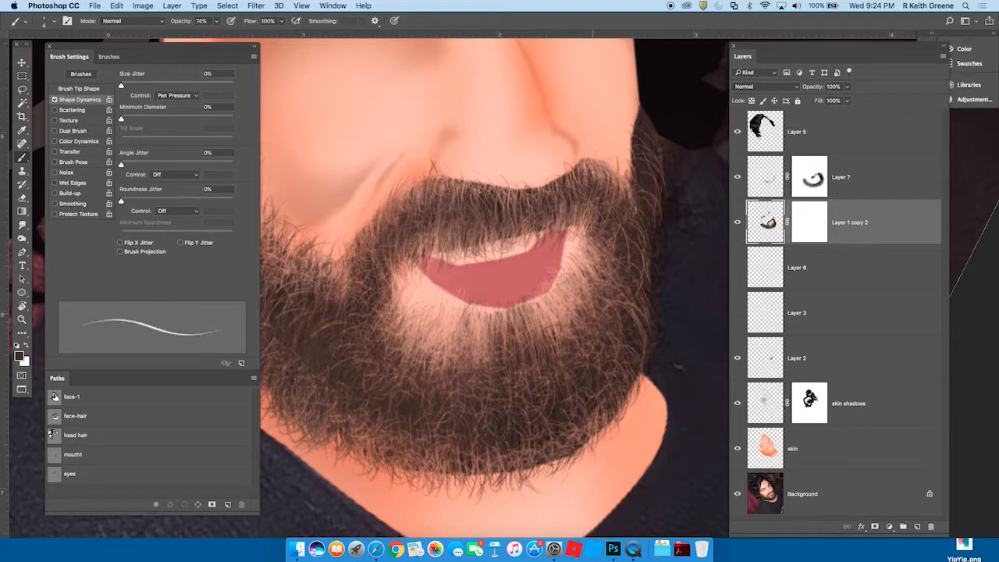
Step: Smudge mustache strands toward the upper lip and its far corner on Layer 1 copy 2, working with the canvas turned upside down
left_click(27, 229)
mouse_move(539, 219)
left_mouse_down()
mouse_move(521, 241)
mouse_move(456, 240)
mouse_move(471, 242)
left_mouse_up()
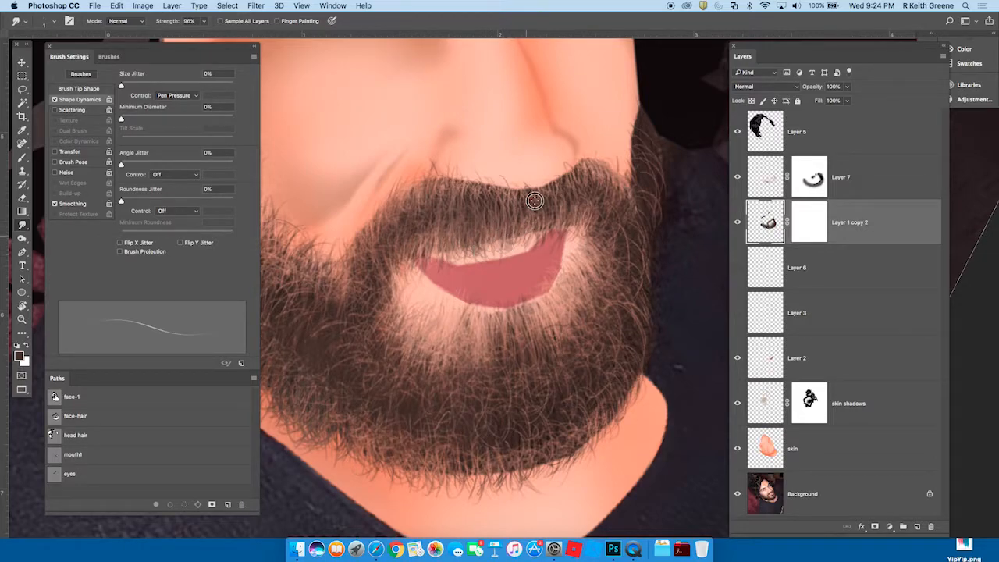
key("r")
mouse_move(523, 234)
left_mouse_down()
mouse_move(479, 160)
mouse_move(463, 251)
mouse_move(415, 328)
mouse_move(480, 332)
left_mouse_up()
left_click_drag(513, 372, 528, 339)
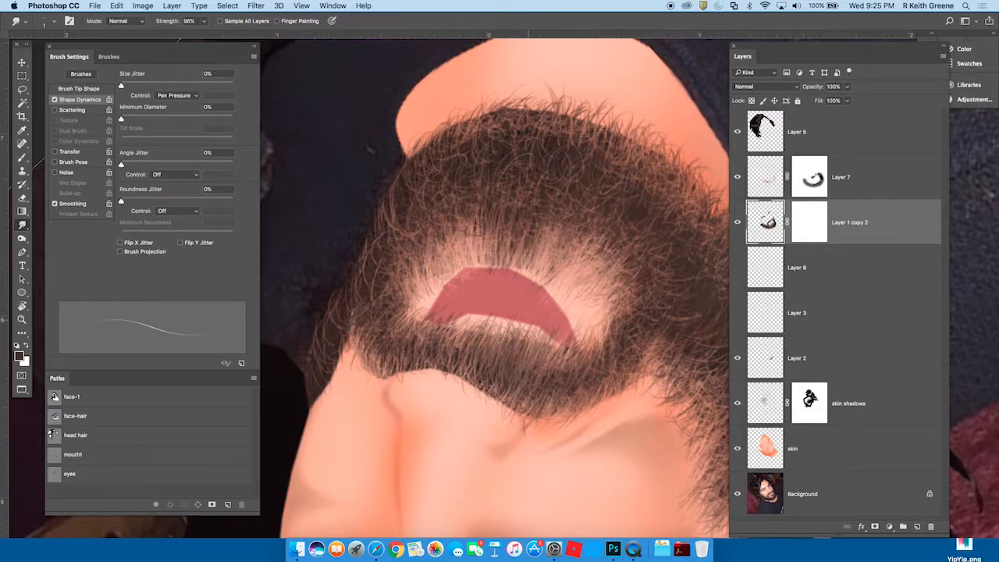
left_click_drag(494, 330, 501, 306)
left_click_drag(458, 364, 461, 350)
left_click_drag(434, 331, 443, 303)
mouse_move(412, 352)
left_mouse_down()
mouse_move(423, 311)
mouse_move(405, 317)
left_mouse_up()
left_click_drag(396, 335, 434, 301)
left_click_drag(422, 343, 422, 340)
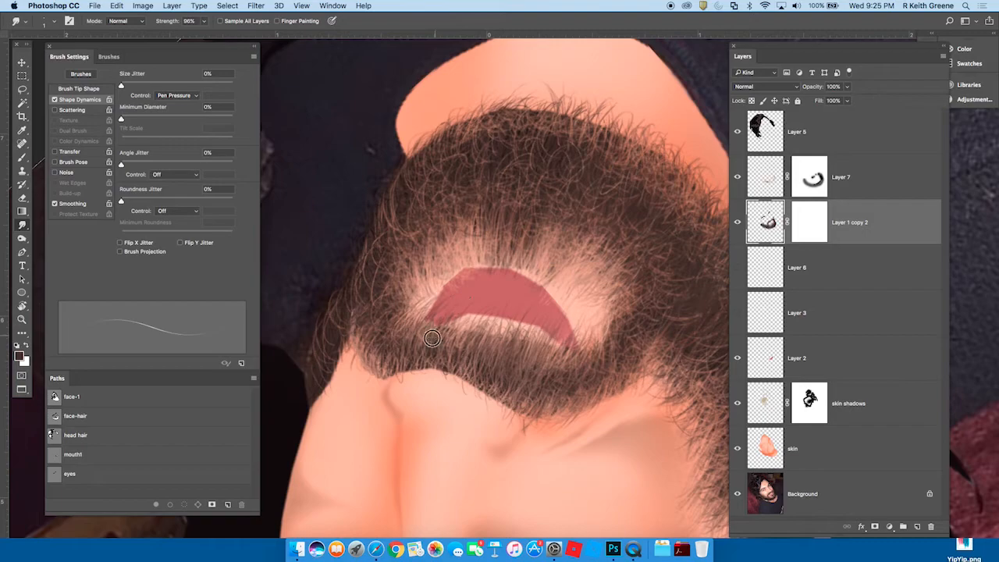
Step: Smudge more mustache strands over the light gap above the upper lip, from its middle toward the near mouth corner
mouse_move(503, 361)
left_mouse_down()
mouse_move(517, 326)
mouse_move(550, 305)
mouse_move(541, 329)
left_mouse_up()
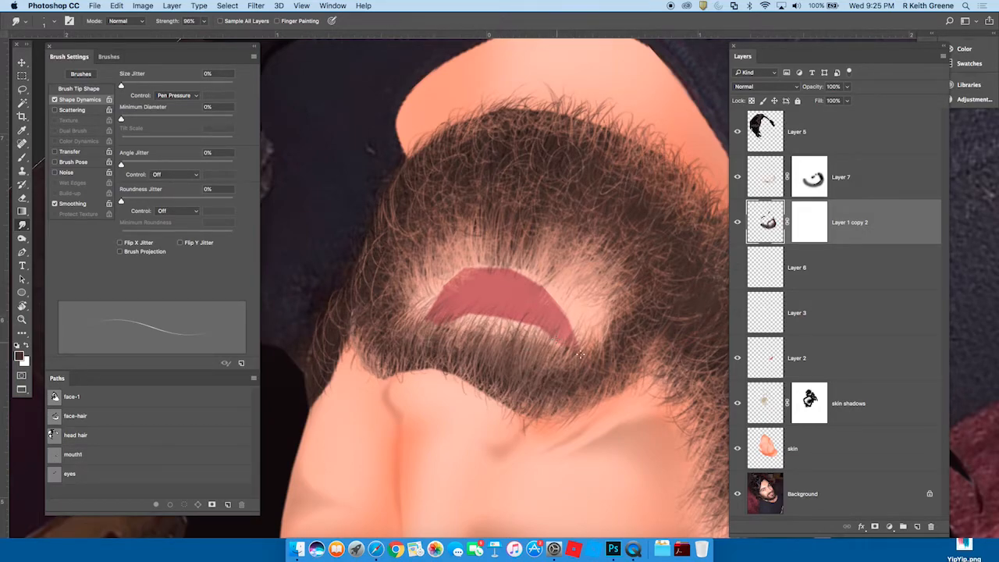
mouse_move(550, 364)
left_mouse_down()
mouse_move(551, 373)
mouse_move(545, 328)
left_mouse_up()
left_click_drag(509, 350, 510, 345)
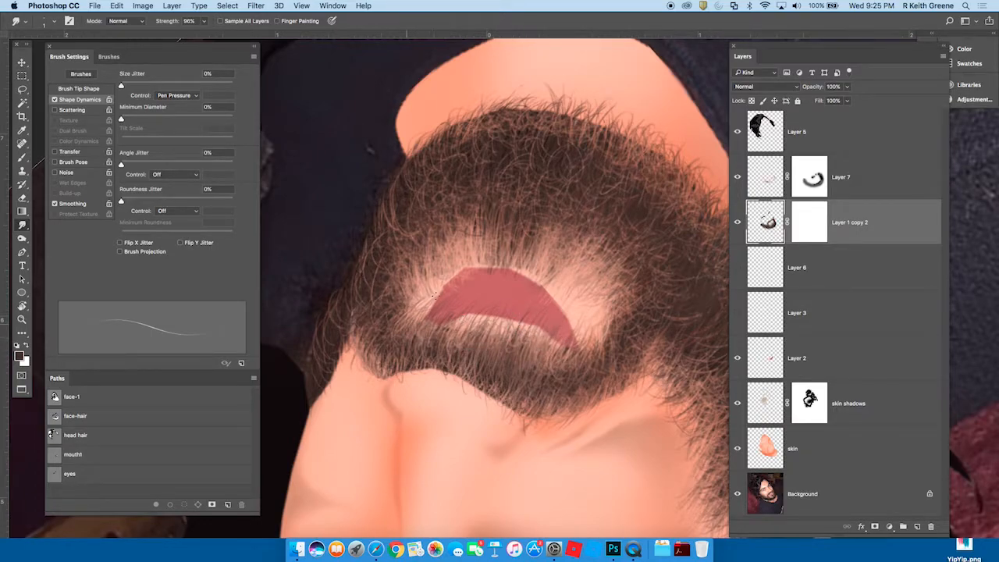
Step: Paint fine dark hairs with a 1 px brush where the mustache meets the beard near the mouth corner, and turn the canvas upright
left_click(30, 159)
key("[")
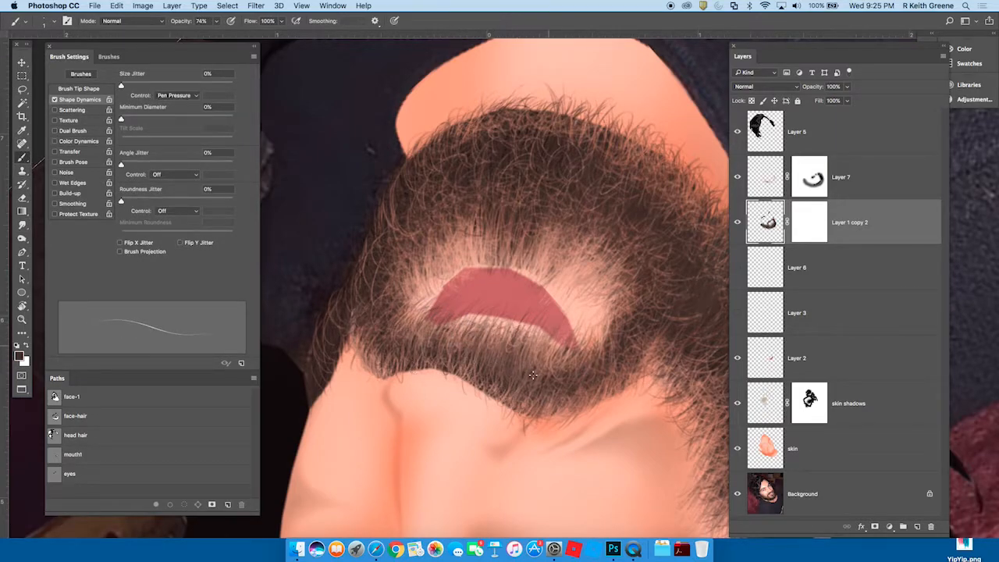
left_click_drag(604, 385, 605, 397)
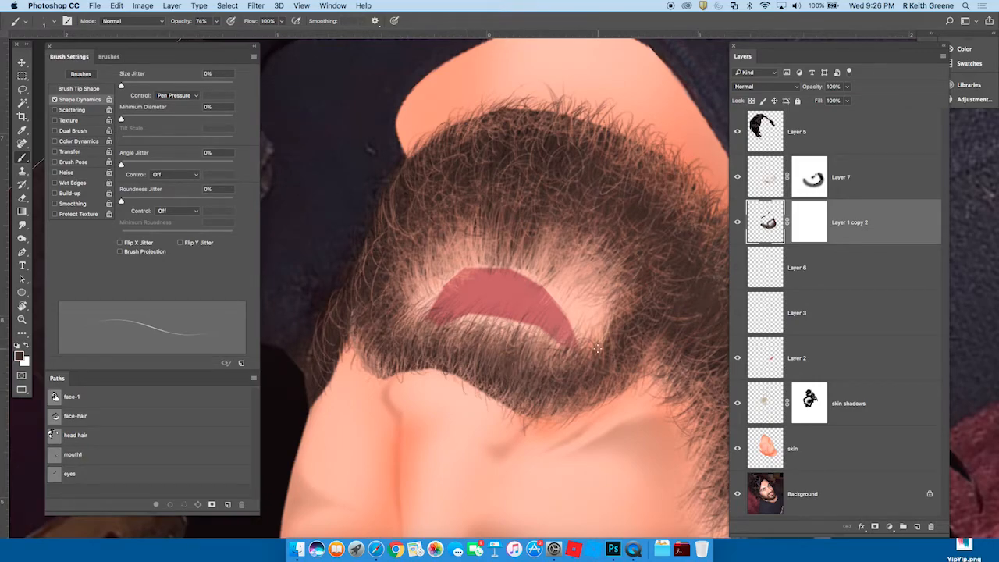
key("r")
left_click_drag(641, 428, 451, 267)
key("b")
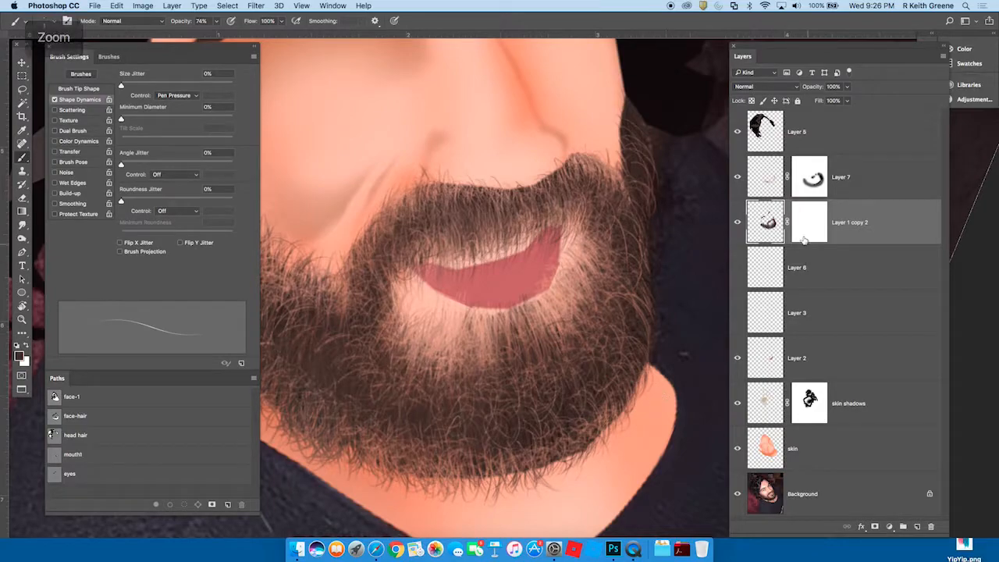
Step: Smudge beard hairs outward along the far cheek, and leave the pixels of Layer 1 copy 2 active for editing
left_click(24, 226)
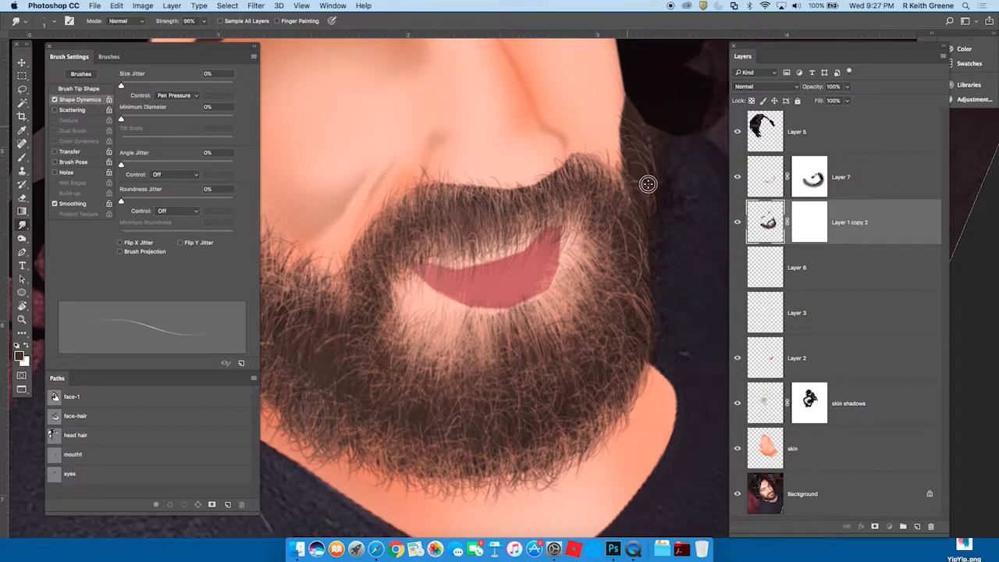
left_click(774, 171)
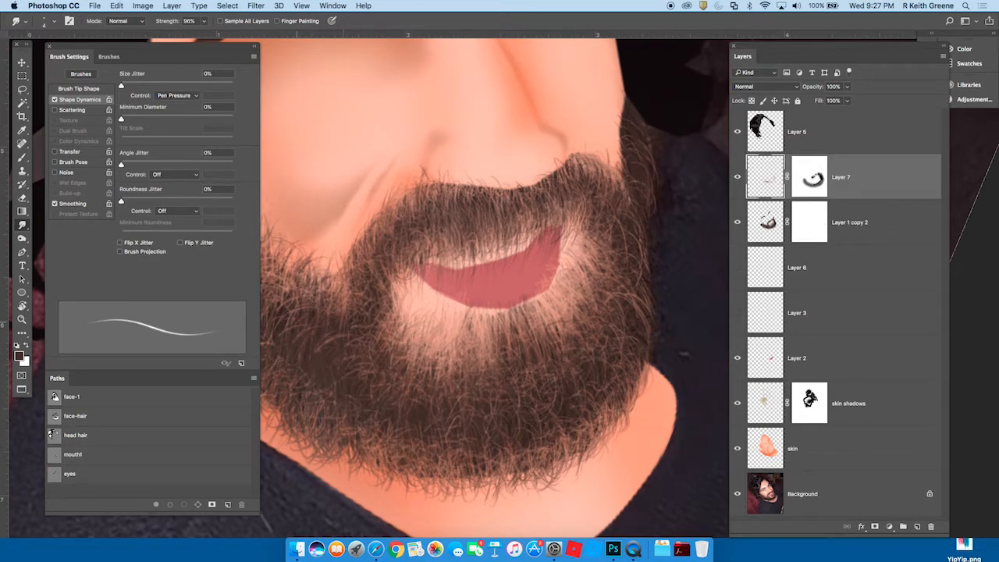
left_click(783, 225)
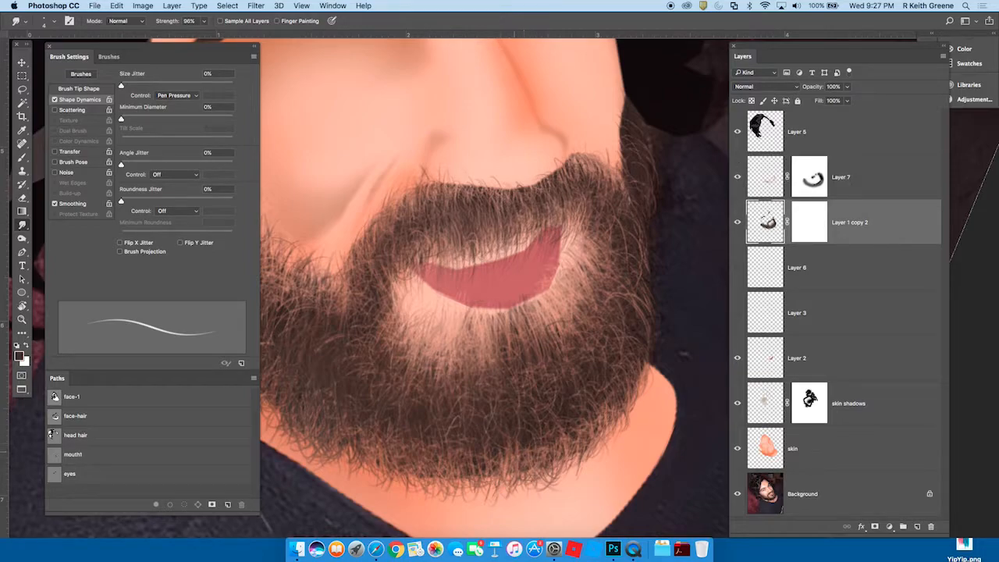
Step: Smudge strands outward along the chin edge of the beard on Layer 1 copy 2, working with the canvas turned upside down
key("bracketleft")
key("bracketleft")
key("bracketright")
key("bracketright")
key("bracketright")
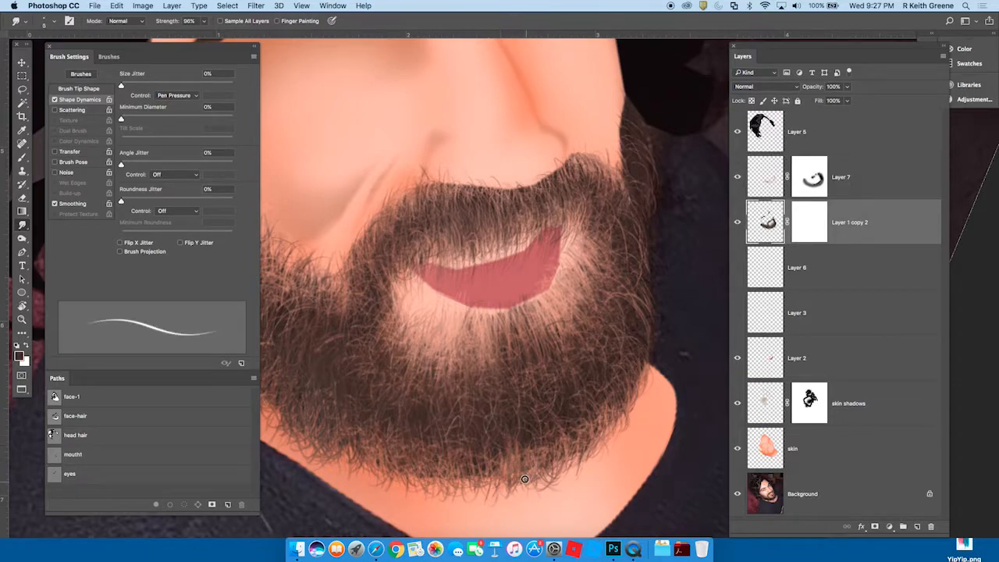
key("r")
mouse_move(531, 456)
left_mouse_down()
mouse_move(669, 368)
mouse_move(415, 165)
left_mouse_up()
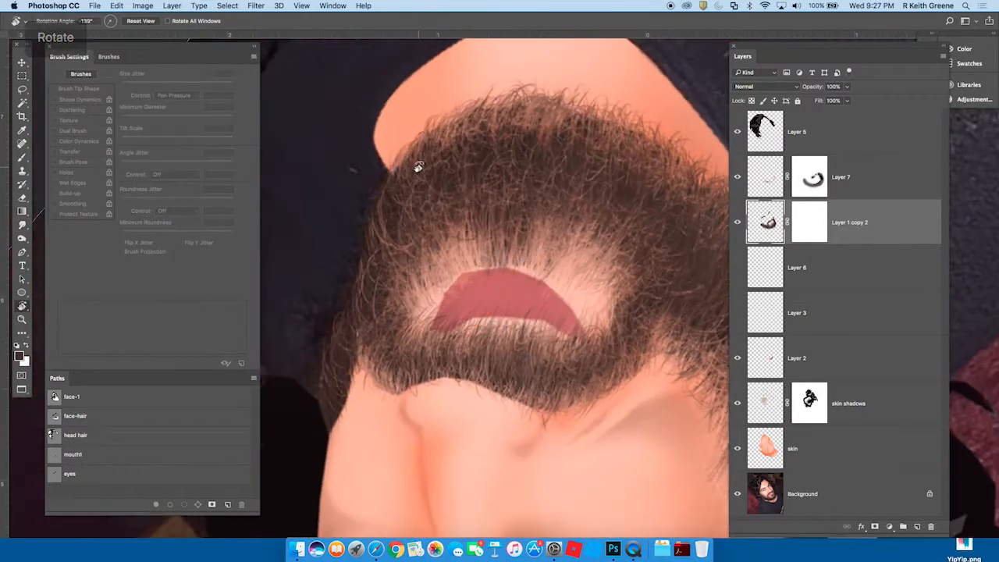
key("bracketright")
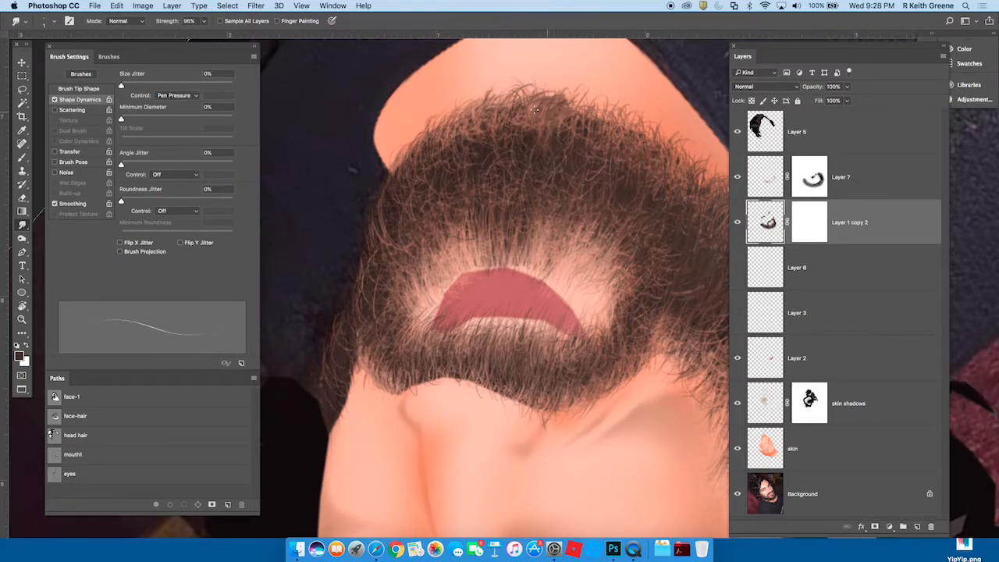
Step: Load the curved 112 px hair tip for the Brush tool and make Layer 7 active, with the canvas turned upright
key("b")
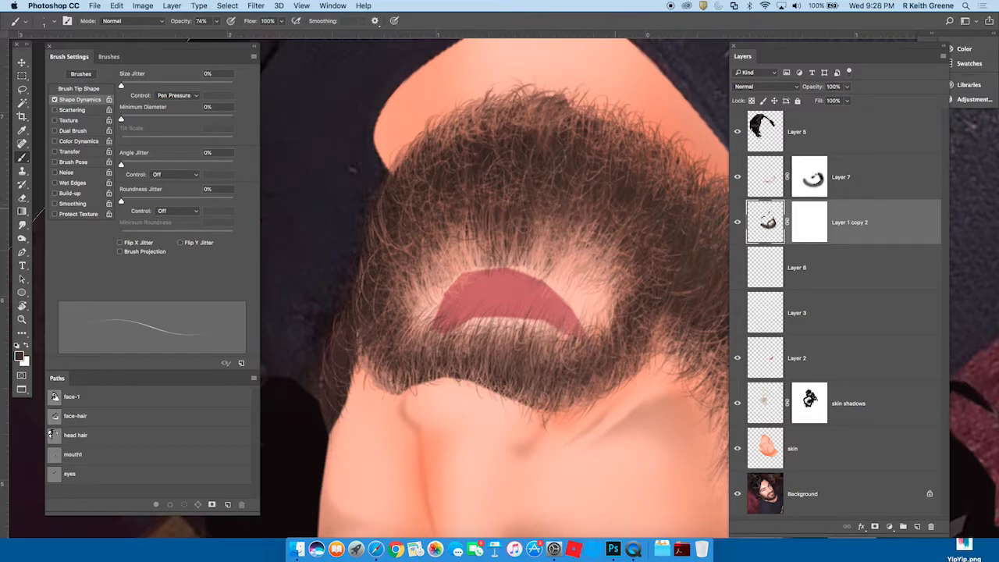
key("r")
left_click_drag(634, 419, 413, 274)
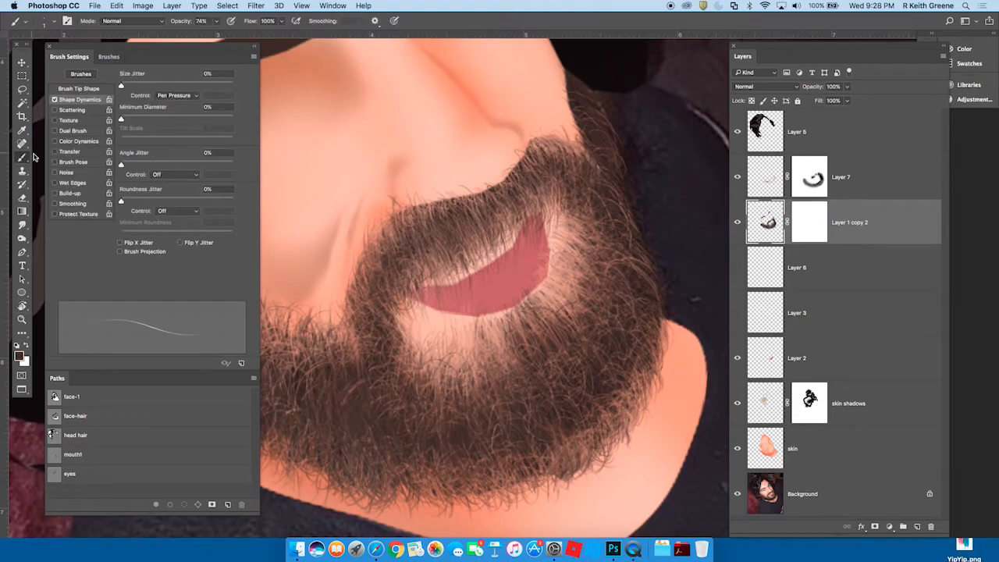
left_click(78, 88)
left_click(146, 100)
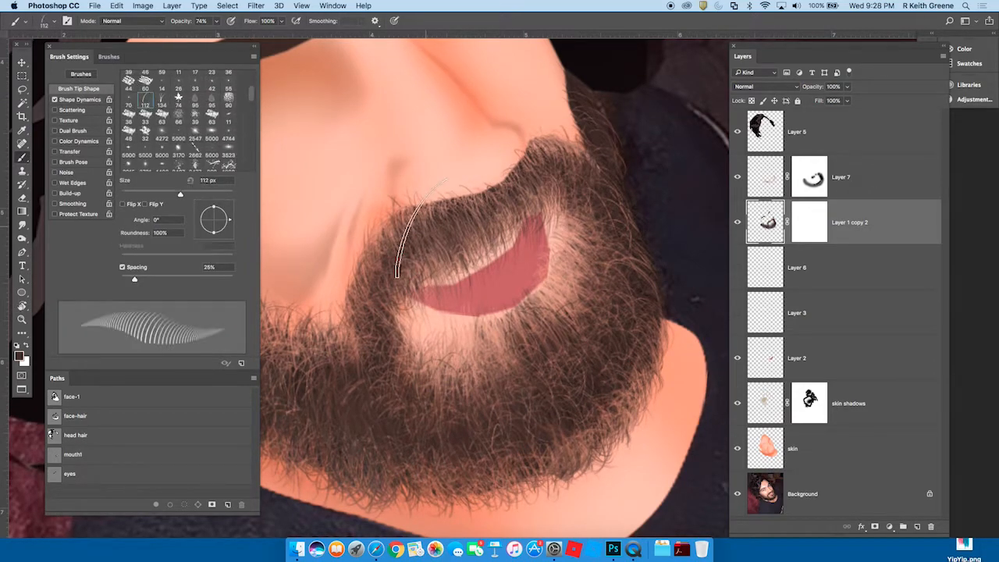
key("alt+]")
left_click(98, 93)
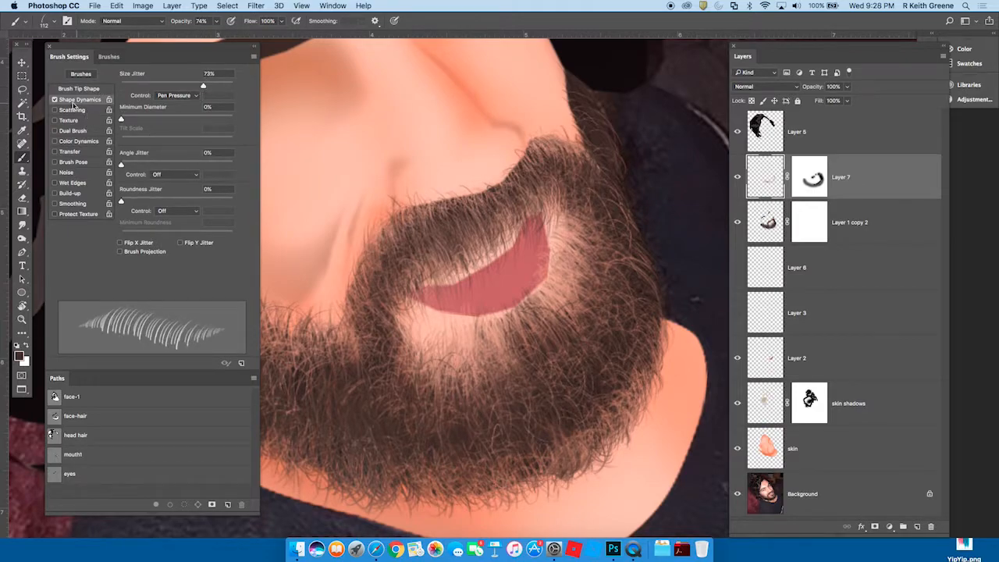
Step: Turn on scattering at 130% for the hair brush and set its angle jitter to 18%
left_click(72, 110)
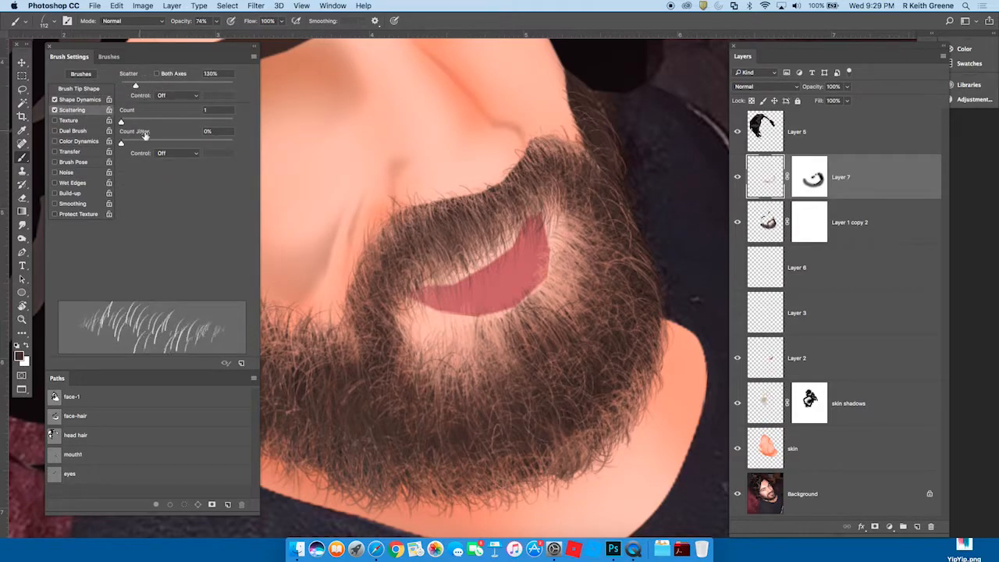
left_click(82, 99)
left_click_drag(143, 174, 144, 173)
Step: Shrink the hair brush to 20 px, turn the canvas upside down and make black the foreground color
key("[")
key("[")
key("[")
key("[")
key("[")
key("[")
key("[")
key("[")
key("[")
key("[")
key("[")
key("r")
mouse_move(590, 404)
left_mouse_down()
mouse_move(647, 286)
mouse_move(506, 149)
left_mouse_up()
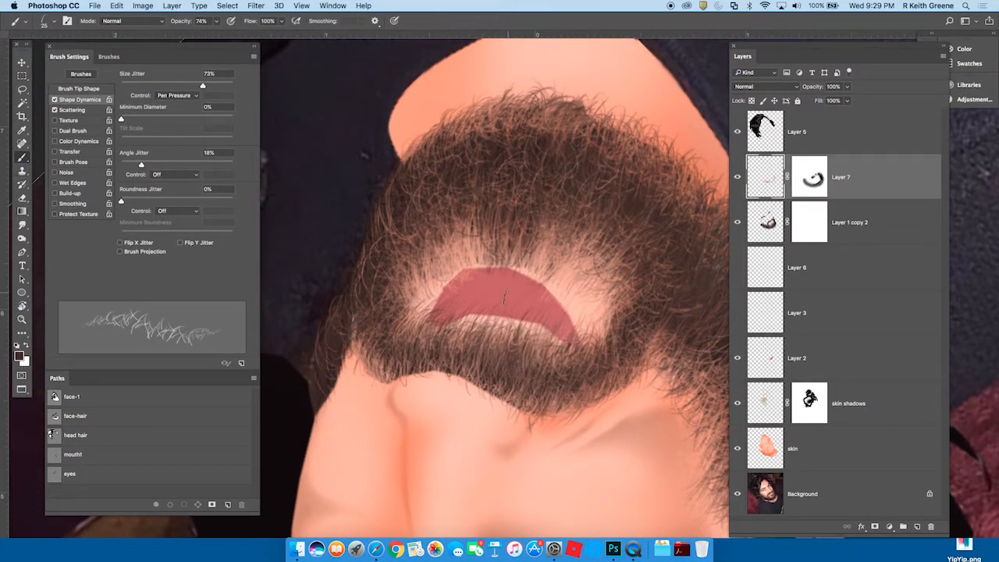
key("x")
key("x")
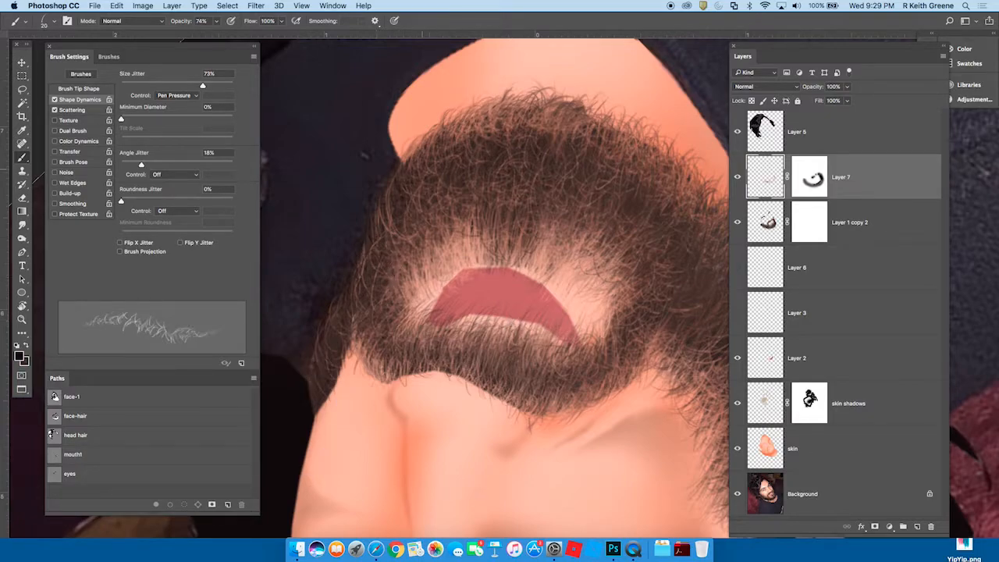
Step: Enlarge the hair brush to 40 px, widen its spacing to 62% and reduce its angle jitter to 14%
key("bracketright")
key("bracketright")
key("bracketright")
key("bracketright")
key("bracketright")
key("bracketright")
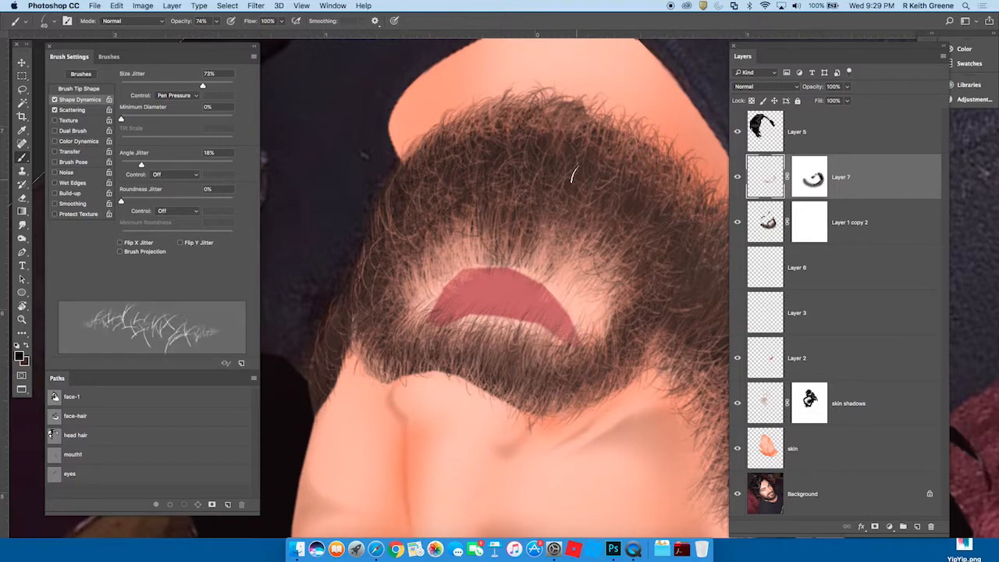
left_click(84, 89)
left_click(156, 280)
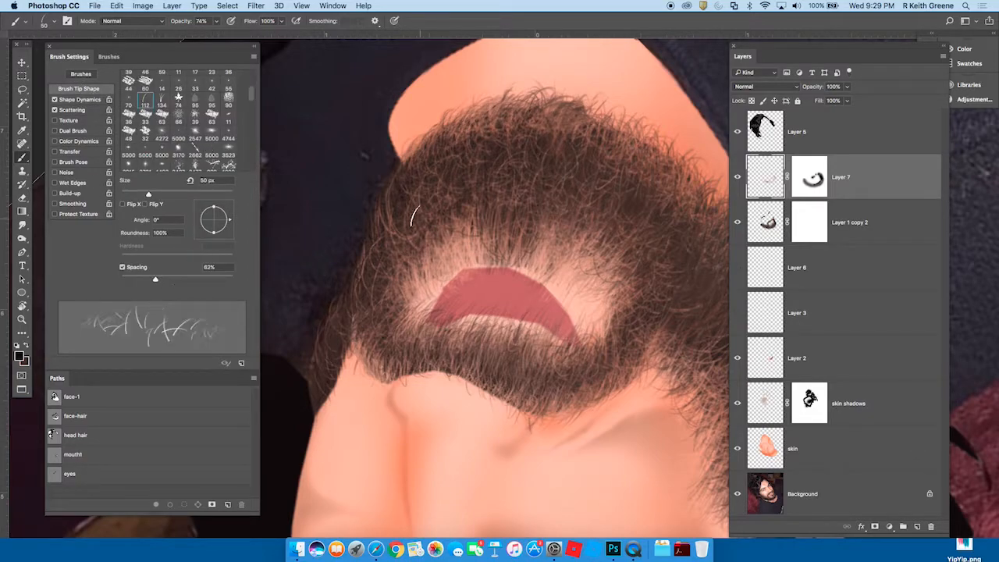
key("bracketleft")
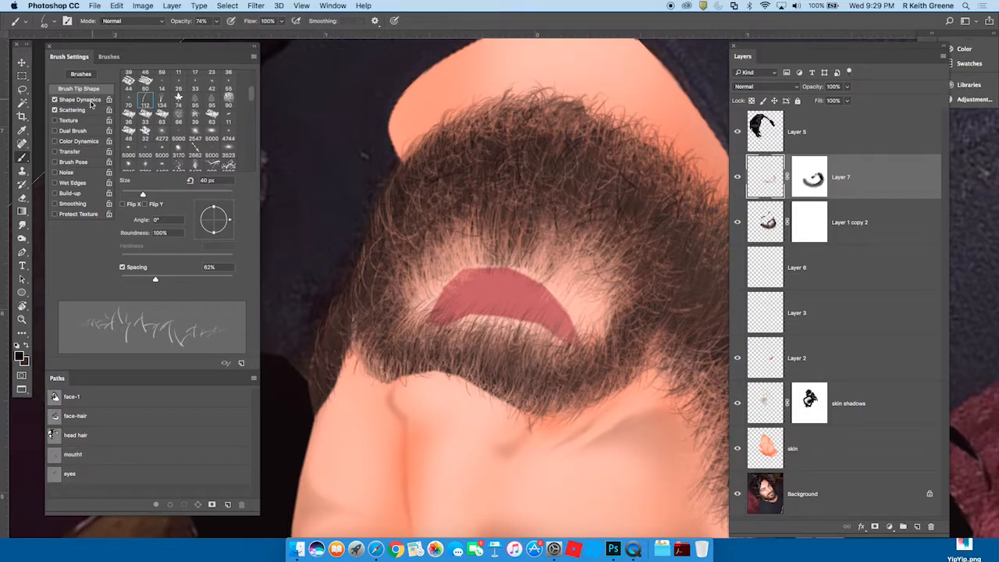
left_click(81, 100)
Step: Paint scattered black curly hairs over the chin and jaw part of the beard on Layer 7, rotating the canvas as needed
key("r")
mouse_move(656, 410)
left_mouse_down()
mouse_move(676, 352)
mouse_move(636, 223)
mouse_move(547, 328)
left_mouse_up()
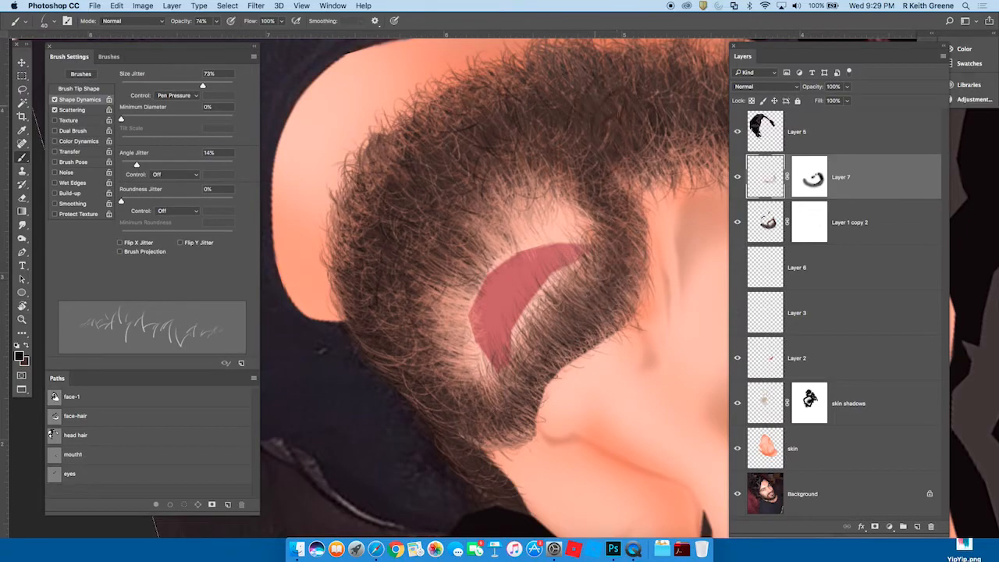
key("space")
left_click_drag(648, 199, 636, 357)
mouse_move(374, 375)
left_mouse_down()
mouse_move(358, 393)
mouse_move(403, 377)
mouse_move(415, 354)
left_mouse_up()
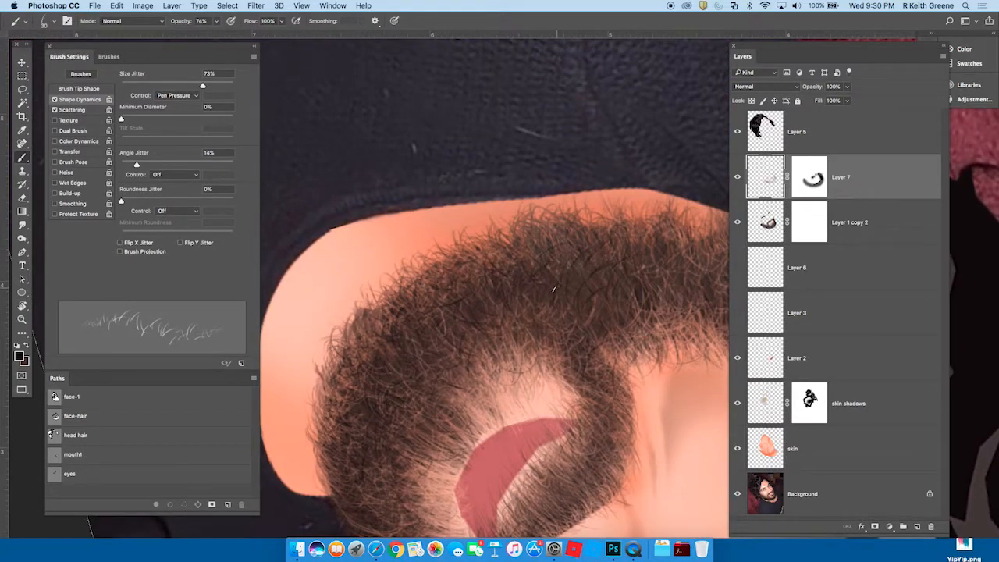
key("Escape")
key("space")
mouse_move(666, 355)
left_mouse_down()
mouse_move(703, 430)
mouse_move(772, 470)
left_mouse_up()
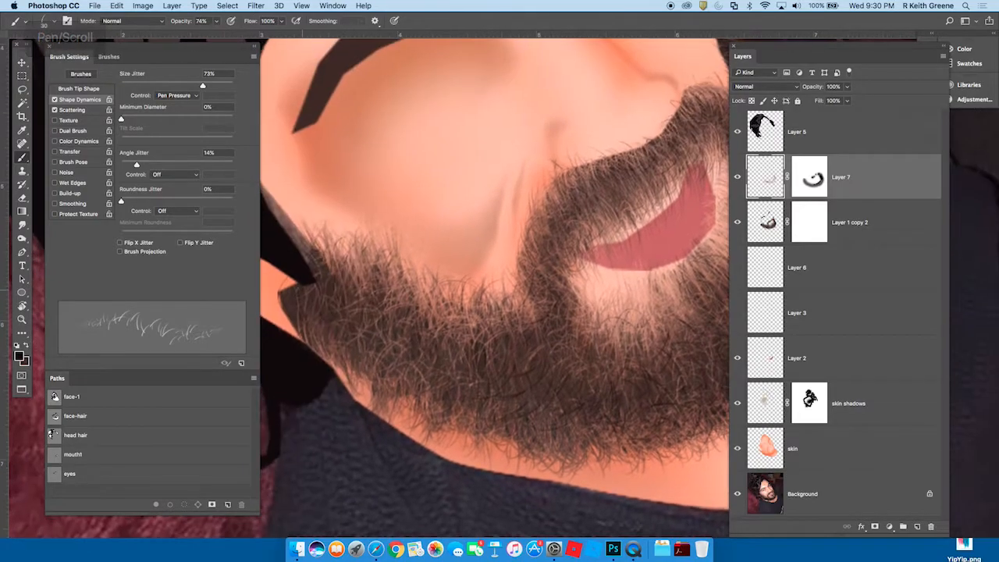
Step: Paint more black hairs over the near cheek and jaw beard on Layer 7 with the hair brush reduced to 25 px
mouse_move(352, 325)
left_mouse_down()
mouse_move(339, 306)
mouse_move(370, 328)
mouse_move(365, 318)
left_mouse_up()
key("[")
left_click_drag(408, 389, 408, 396)
left_click(367, 370)
left_click(658, 430)
left_click(561, 383)
left_click(549, 248)
left_click(594, 229)
left_click(588, 337)
Step: Paint small black hairs along the near edge of the mustache and smile crease on Layer 7 with a 20 px tip
key("space")
left_click_drag(665, 364, 515, 451)
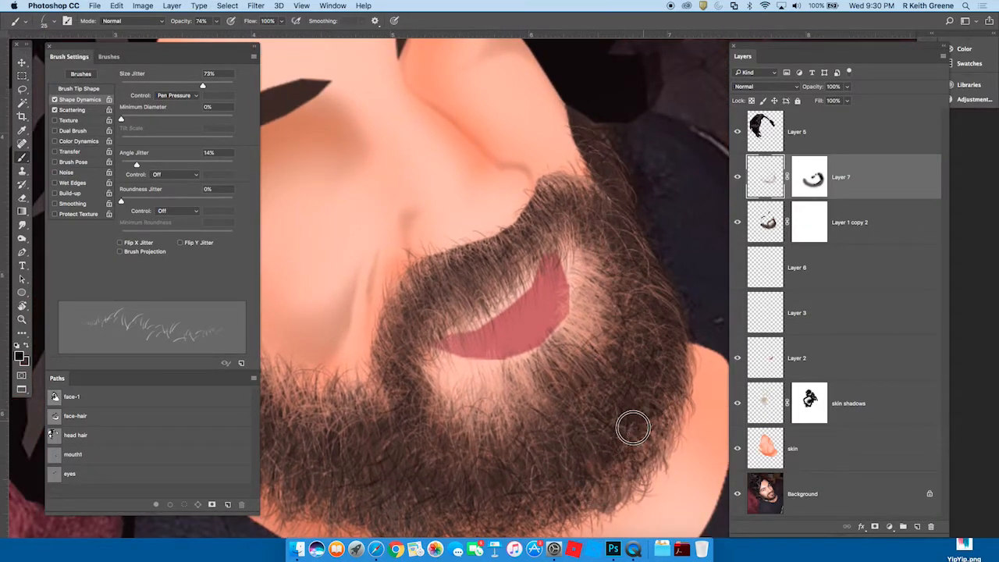
key("space")
left_click_drag(475, 424, 586, 269)
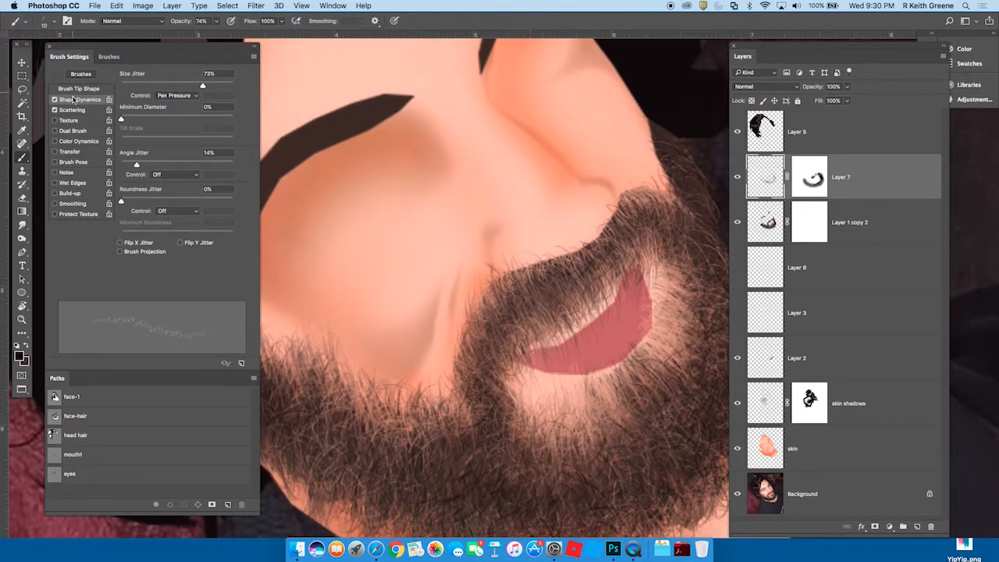
key("bracketright")
mouse_move(503, 277)
left_mouse_down()
mouse_move(483, 309)
mouse_move(461, 398)
left_mouse_up()
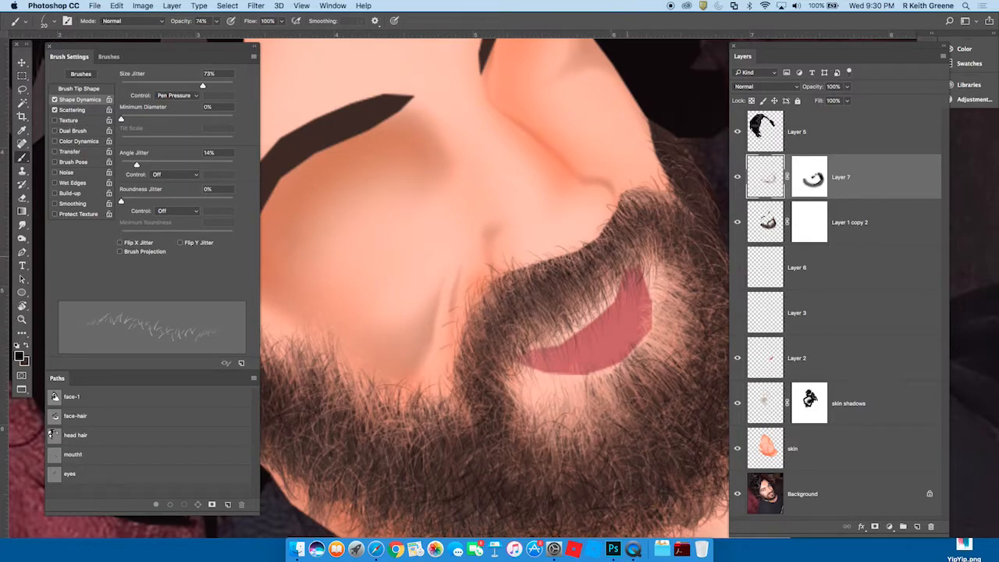
scroll(642, 412, "down", 2)
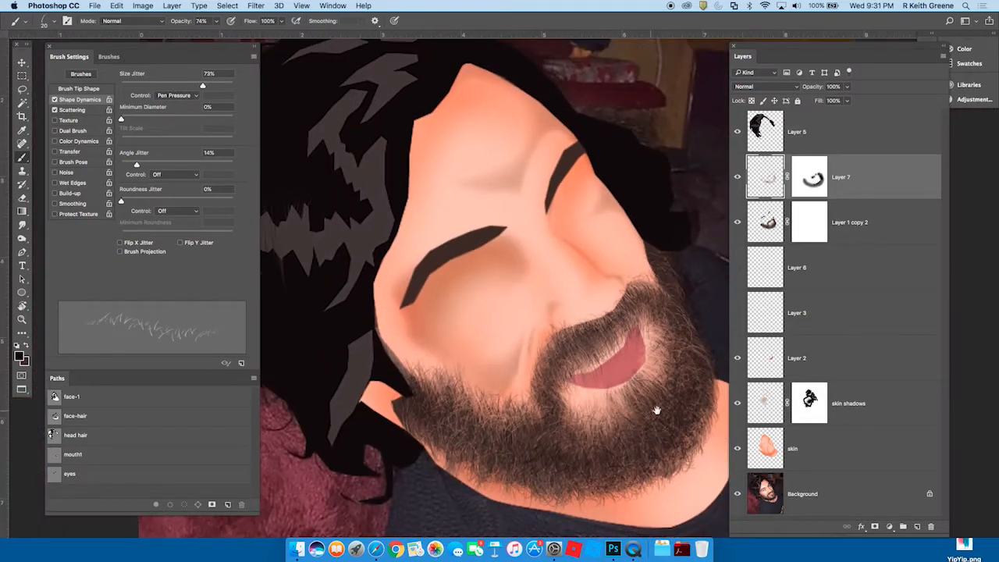
scroll(643, 414, "down", 3)
scroll(643, 414, "right", 3)
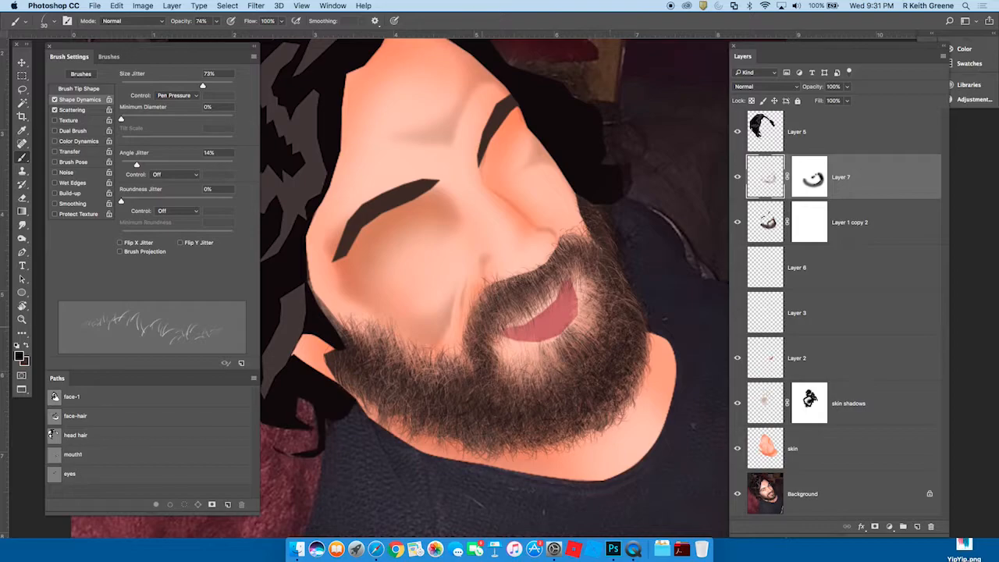
Step: Brush black hair strokes into the mask of Layer 1 copy 2 at 40% opacity, 35 px and 34% spacing, and turn the canvas upright
left_click(815, 225)
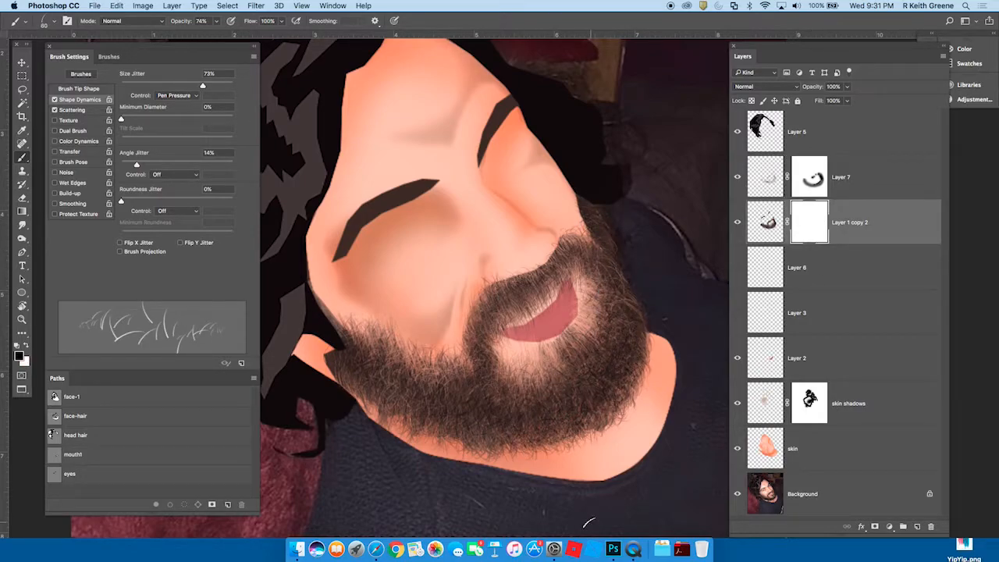
key("bracketleft")
key("x")
left_click(216, 21)
left_click_drag(219, 34, 200, 33)
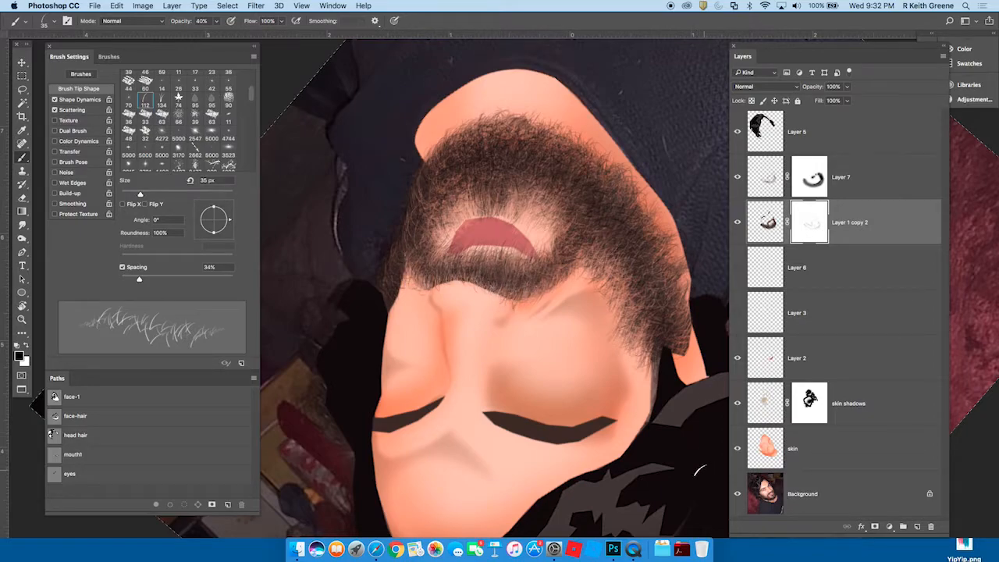
key("r")
mouse_move(701, 471)
left_mouse_down()
mouse_move(540, 495)
mouse_move(341, 388)
mouse_move(334, 313)
mouse_move(367, 199)
left_mouse_up()
key("b")
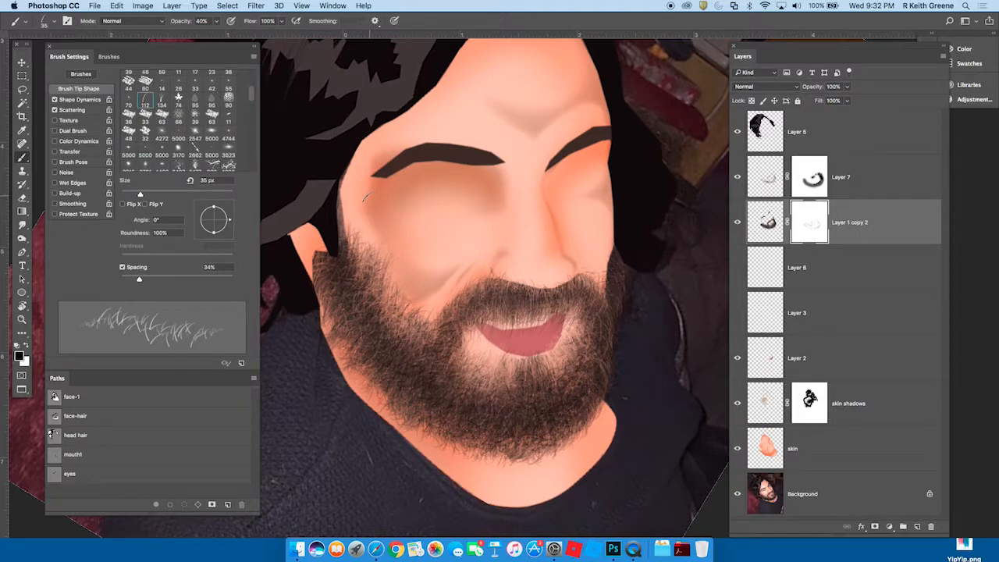
Step: Darken and mute the beard pixels of Layer 1 copy 2 with Hue/Saturation, using saturation -17 and lightness -23
left_click(769, 222)
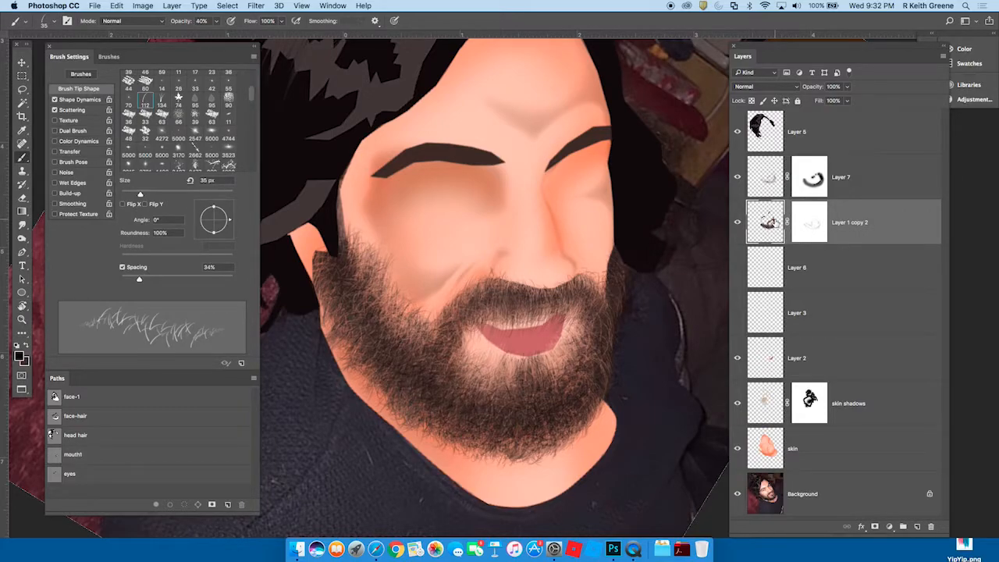
left_click(143, 5)
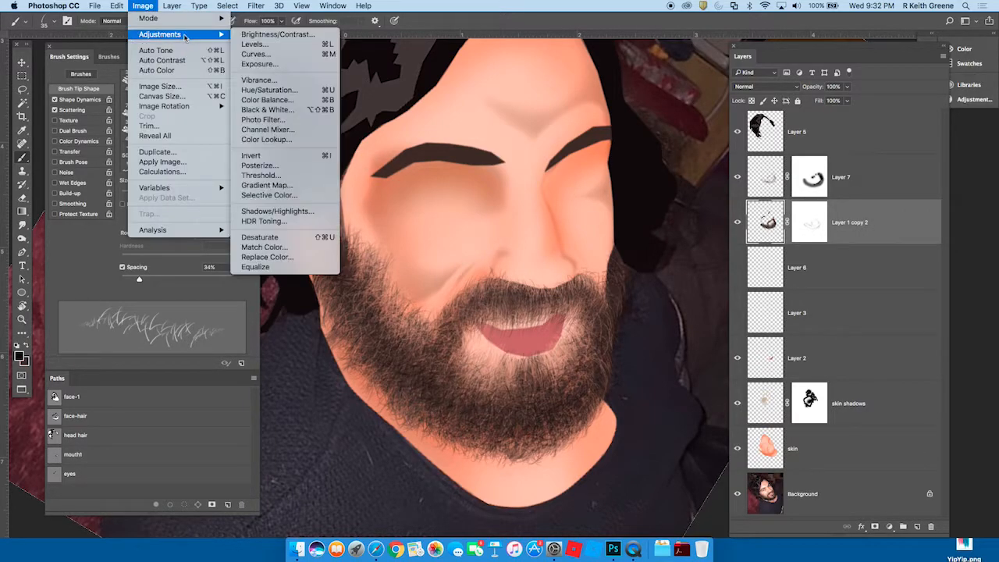
left_click(258, 36)
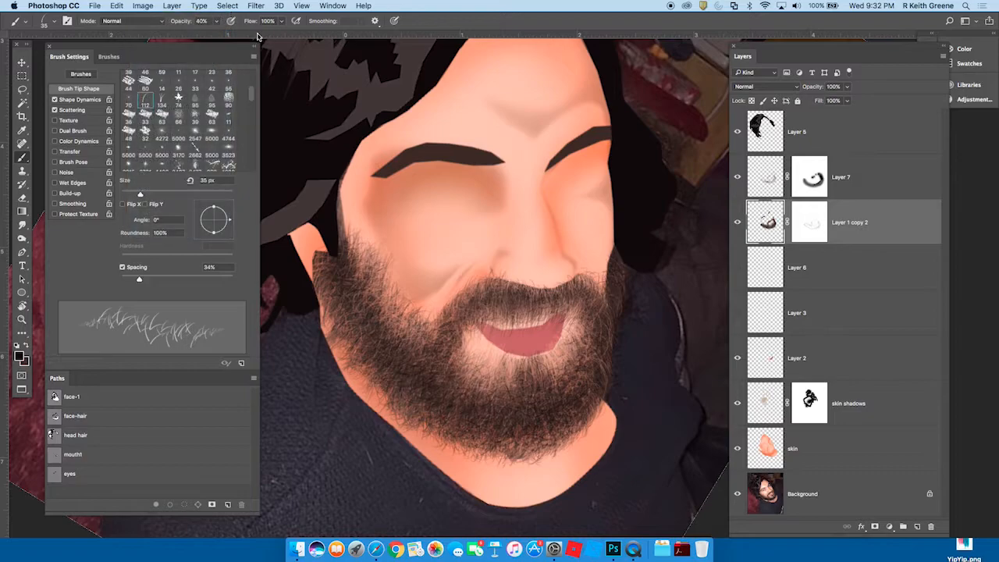
left_click(116, 6)
mouse_move(143, 6)
mouse_move(148, 34)
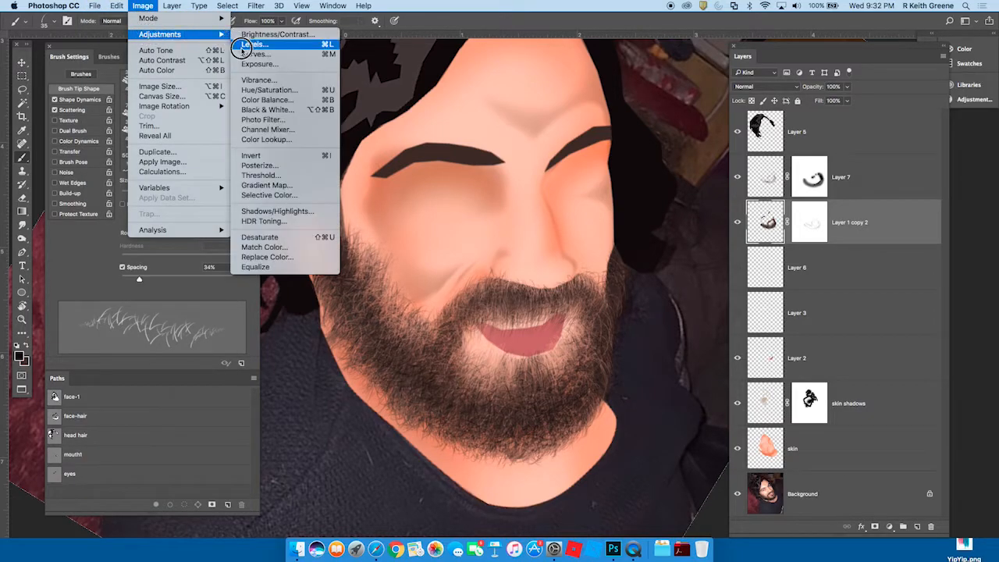
left_click(265, 90)
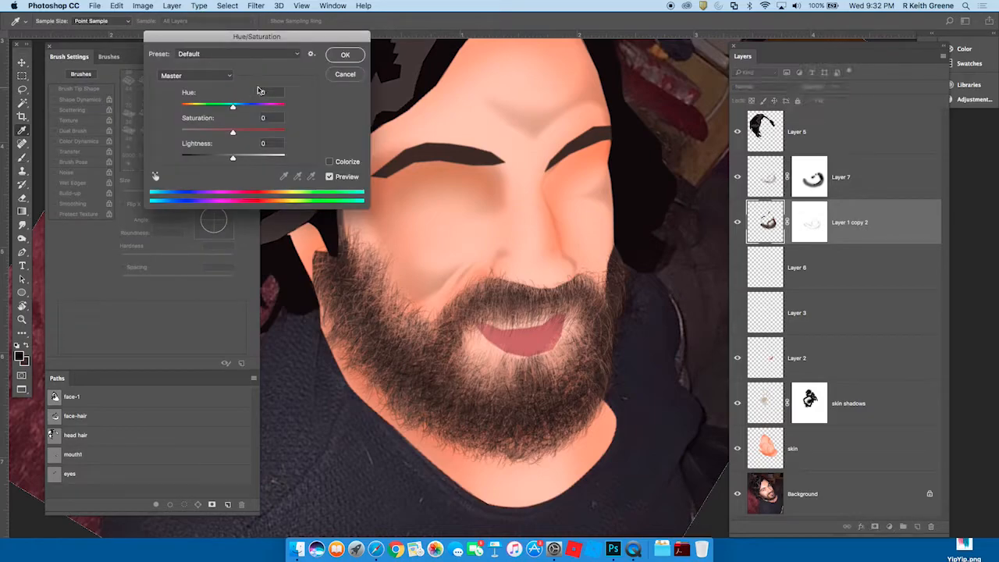
left_click_drag(230, 132, 224, 132)
left_click_drag(231, 160, 222, 161)
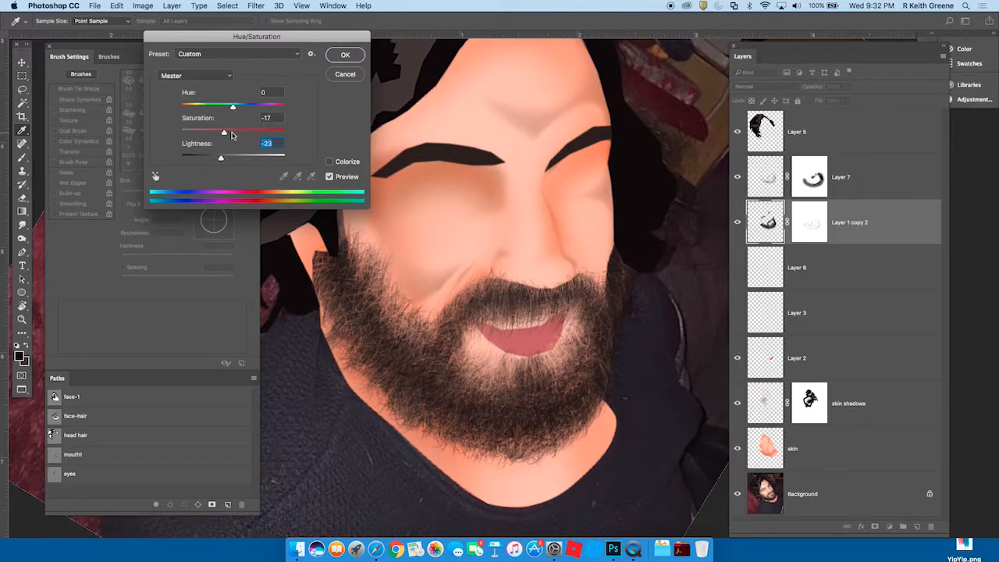
left_click(346, 56)
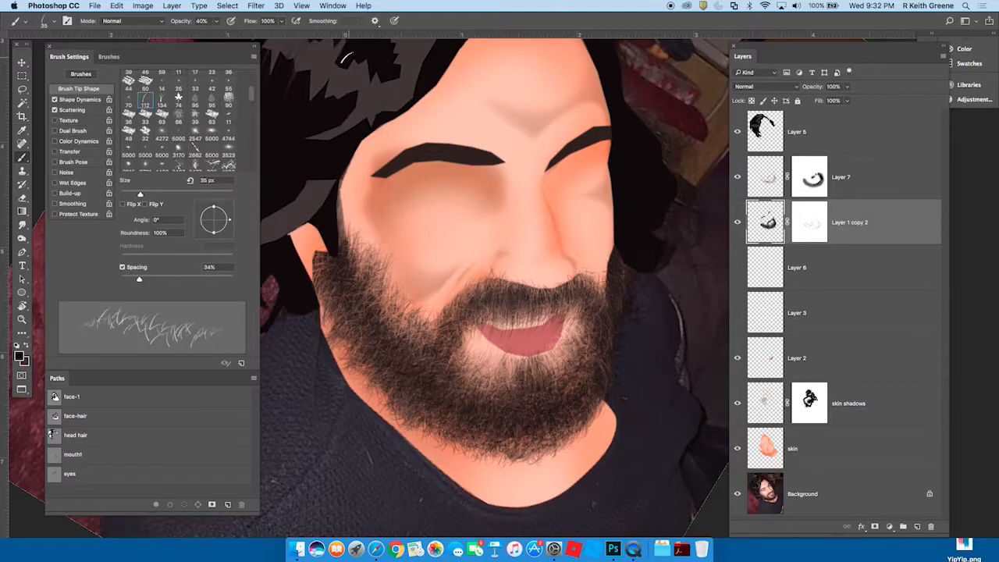
Step: Compare the painted beard with the reference photo by hiding the skin layer and repeatedly switching Layer 1 copy 2 off and on
left_click(812, 224)
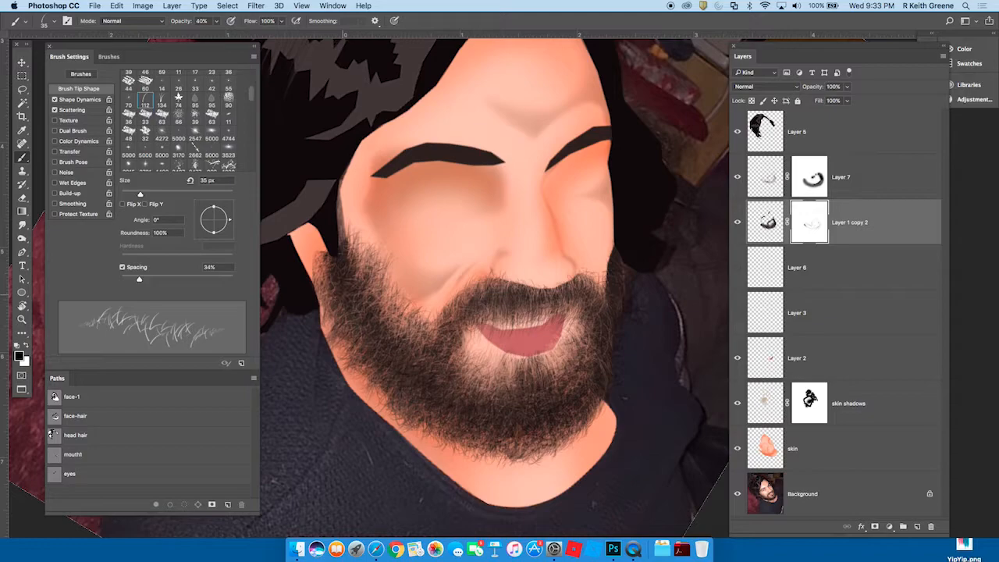
left_click(738, 449)
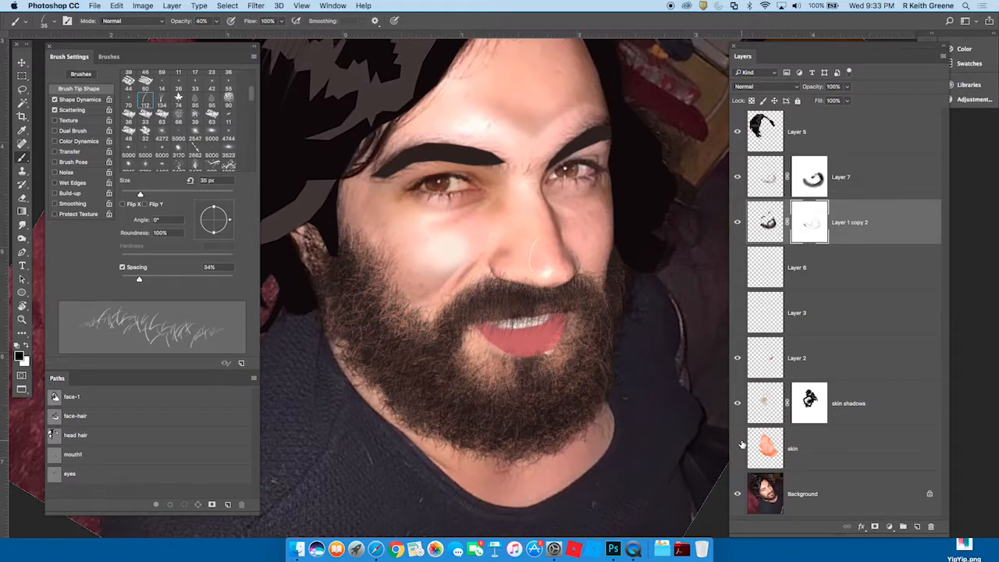
left_click(738, 224)
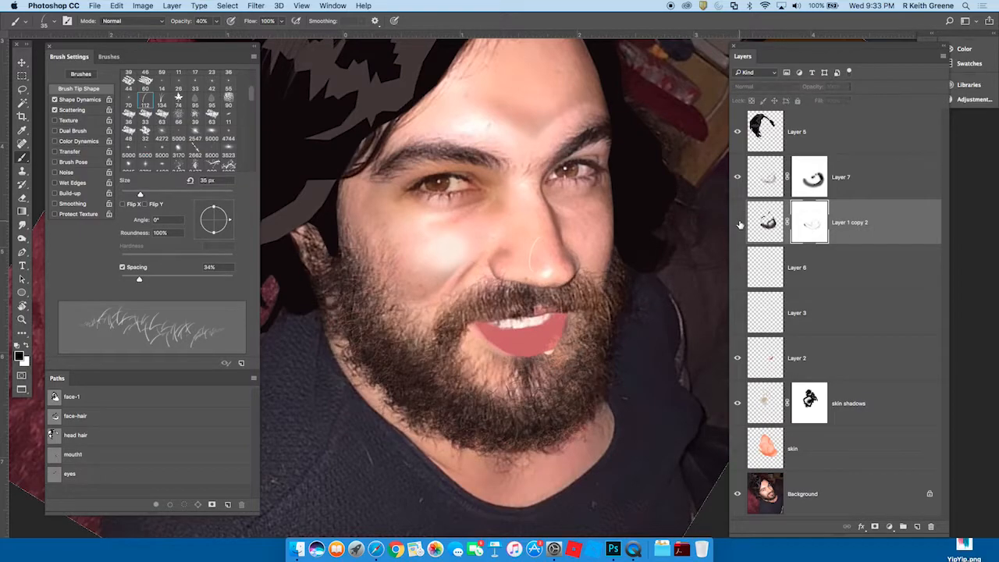
left_click(739, 223)
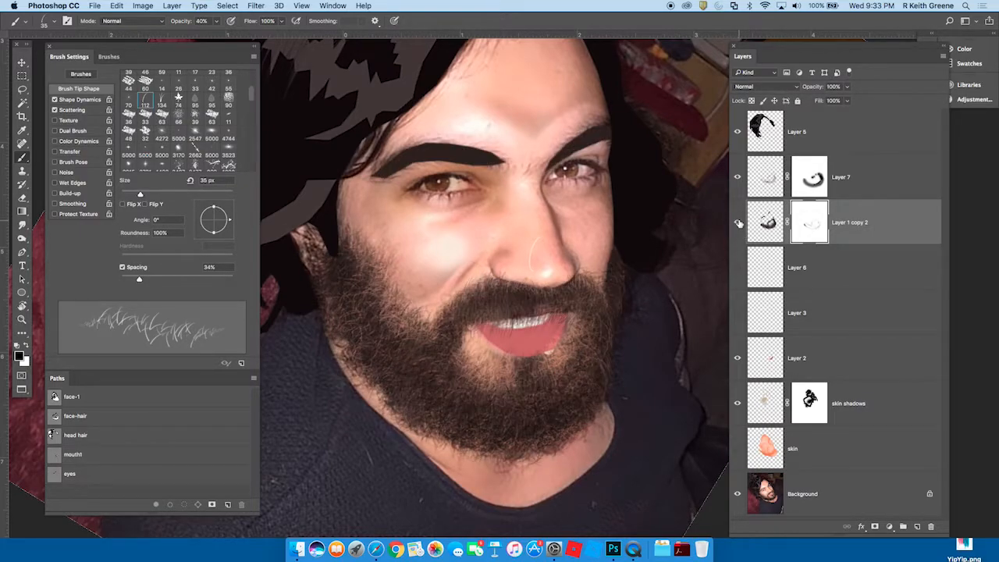
left_click(739, 223)
left_click(739, 223)
left_click(739, 223)
left_click(739, 223)
left_click(738, 223)
left_click(739, 223)
left_click(739, 223)
left_click(739, 223)
Step: Show the skin layer again and save the document
left_click(736, 449)
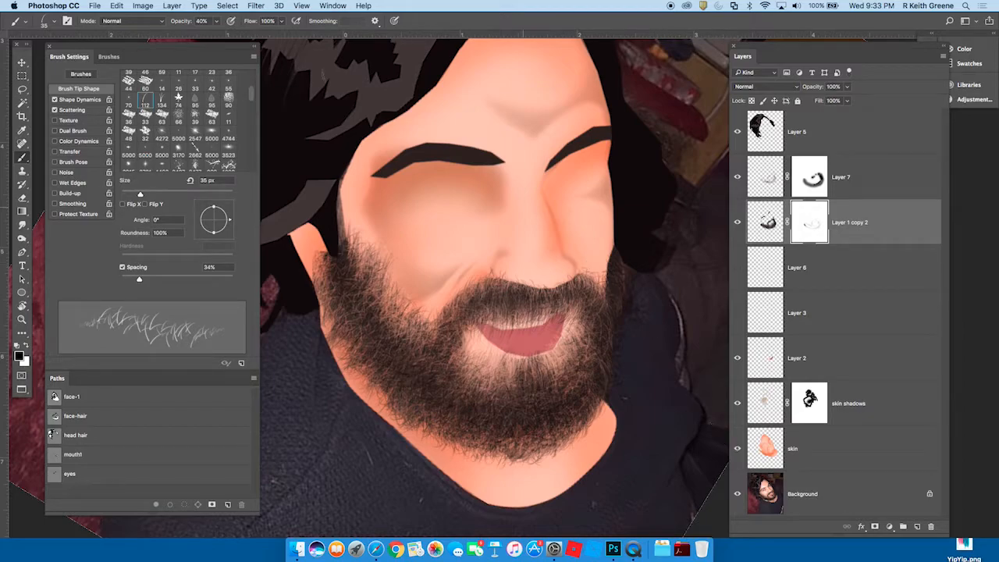
left_click(94, 6)
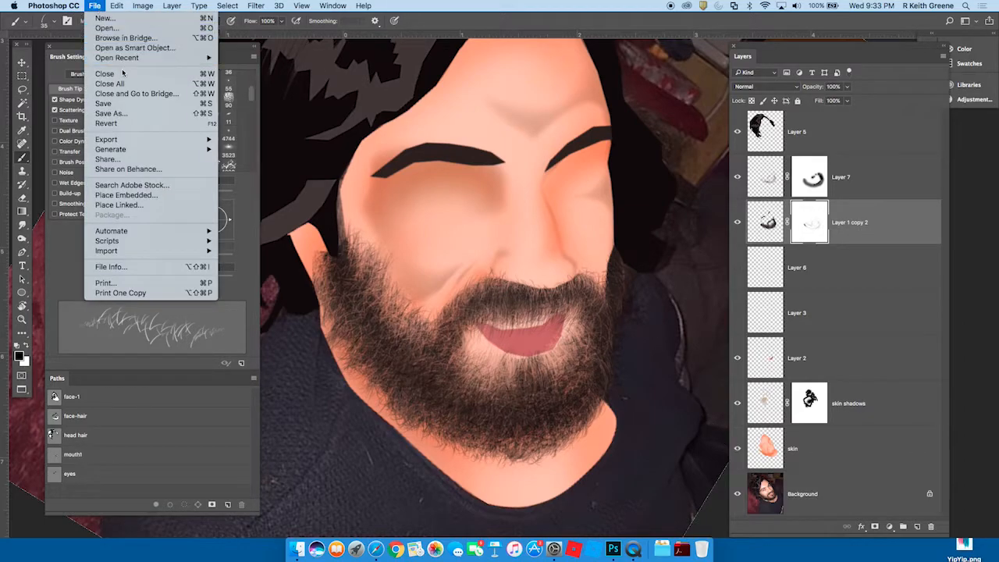
left_click(124, 106)
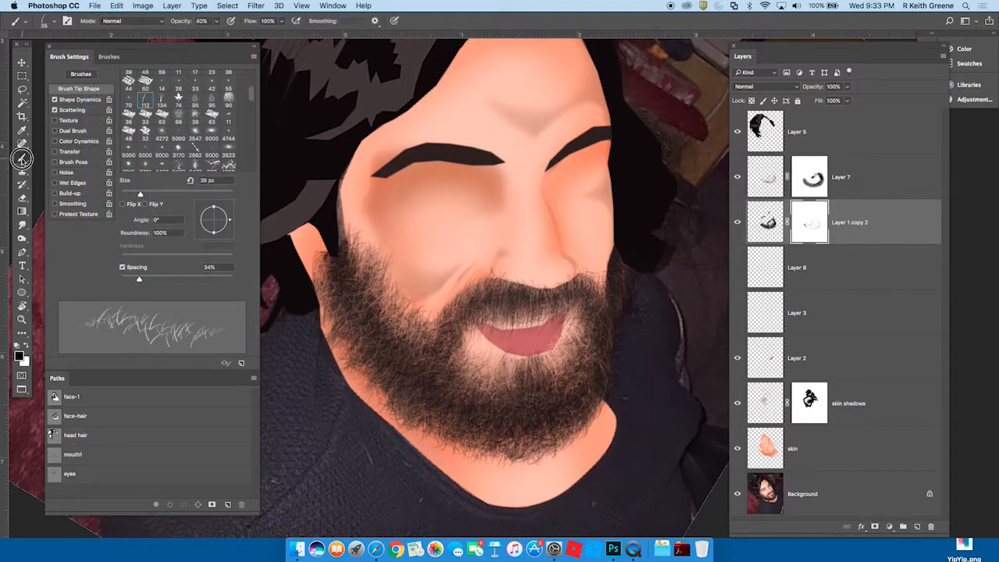
Step: Choose the Soft Round brush with 0% hardness and make the mask of Layer 1 copy 2 the painting target
left_click(52, 24)
left_click(137, 123)
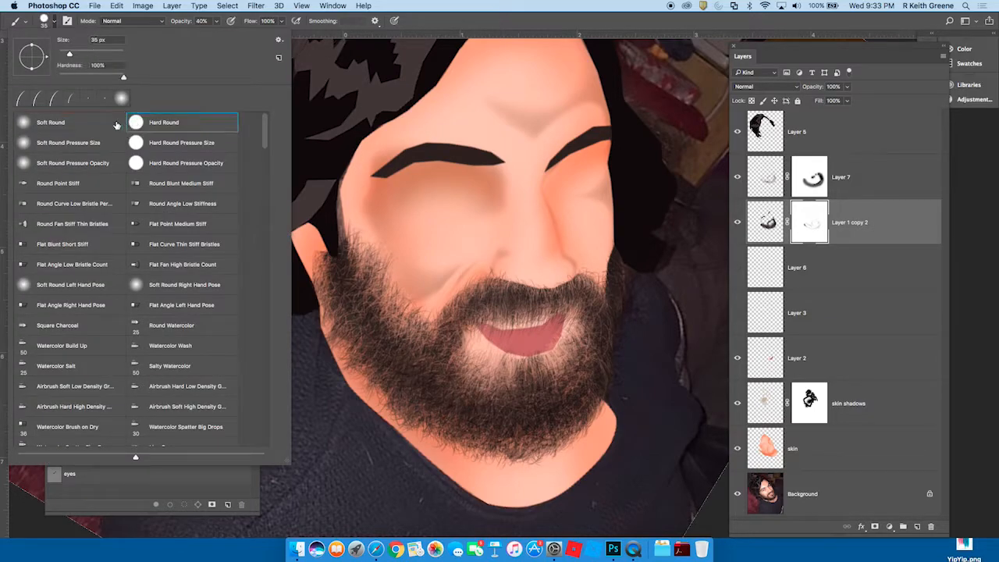
left_click(30, 119)
left_click(356, 75)
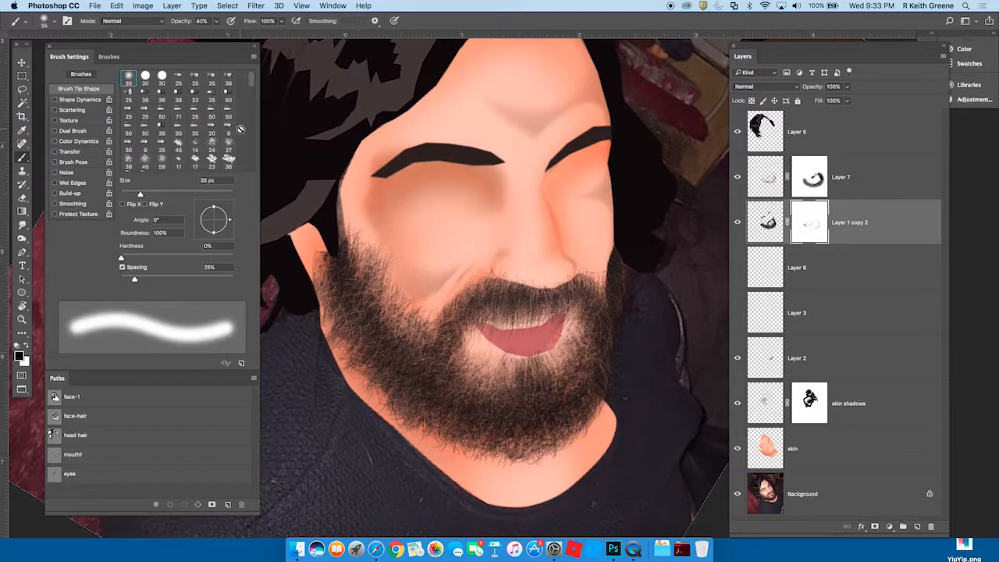
left_click(811, 178)
left_click(811, 224)
Step: Resize the soft brush to 40 px for masking the beard hairs over the lips on Layer 1 copy 2
key("bracketright")
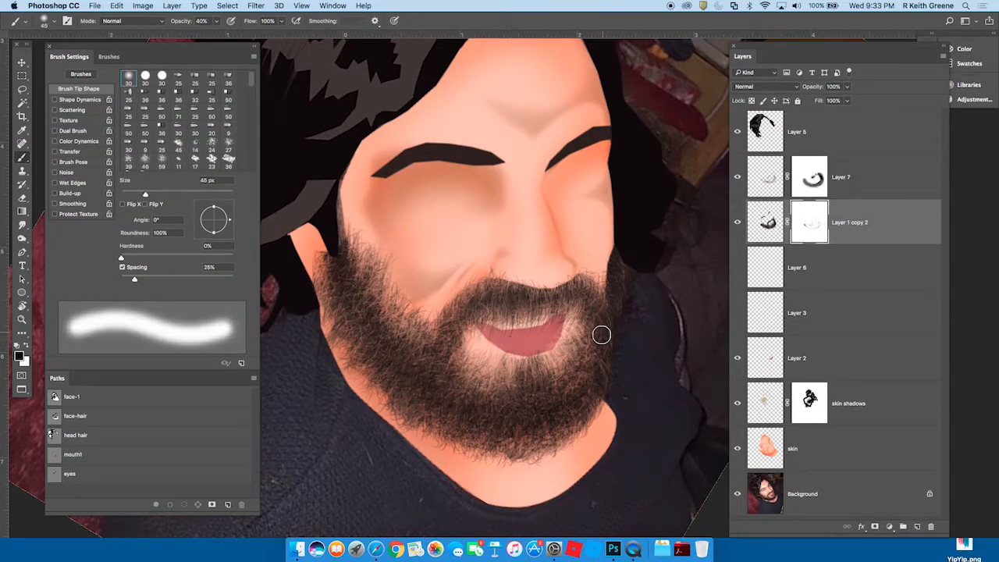
key("space")
left_click_drag(579, 315, 618, 289)
key("bracketleft")
key("bracketleft")
key("bracketleft")
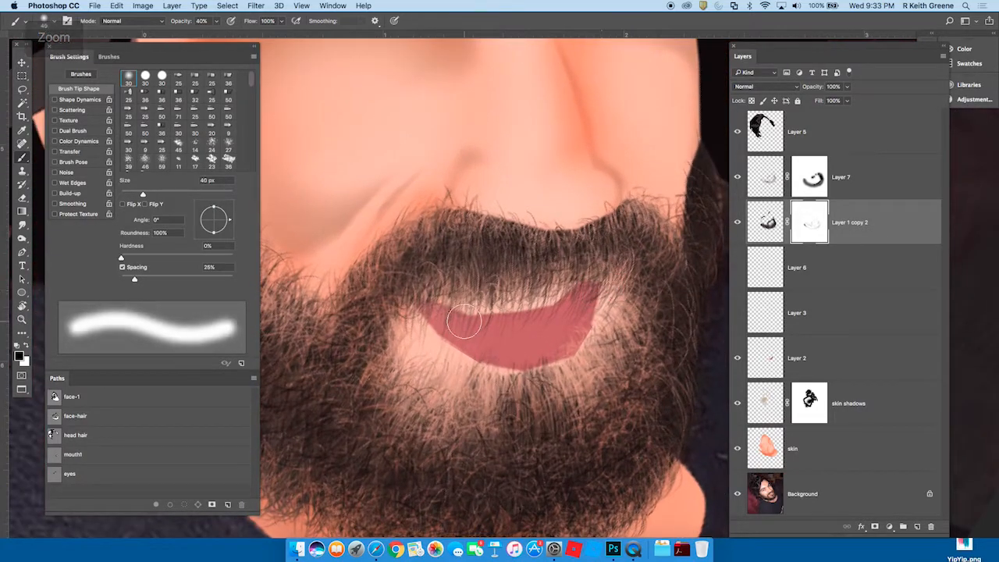
Step: Mask the stray hairs off the lips on the Layer 1 copy 2 and Layer 7 masks with the brush at 78% opacity
mouse_move(446, 317)
left_mouse_down()
mouse_move(460, 326)
mouse_move(433, 317)
left_mouse_up()
left_click_drag(215, 27, 234, 35)
mouse_move(427, 320)
left_mouse_down()
mouse_move(535, 323)
mouse_move(589, 293)
mouse_move(575, 310)
mouse_move(601, 304)
mouse_move(568, 341)
mouse_move(479, 357)
mouse_move(572, 337)
mouse_move(504, 362)
mouse_move(475, 353)
mouse_move(475, 331)
mouse_move(489, 326)
mouse_move(430, 310)
mouse_move(458, 323)
mouse_move(452, 334)
mouse_move(538, 348)
mouse_move(576, 320)
left_mouse_up()
left_click(805, 185)
mouse_move(573, 340)
left_mouse_down()
mouse_move(559, 353)
mouse_move(478, 354)
mouse_move(538, 332)
mouse_move(582, 294)
mouse_move(560, 297)
left_mouse_up()
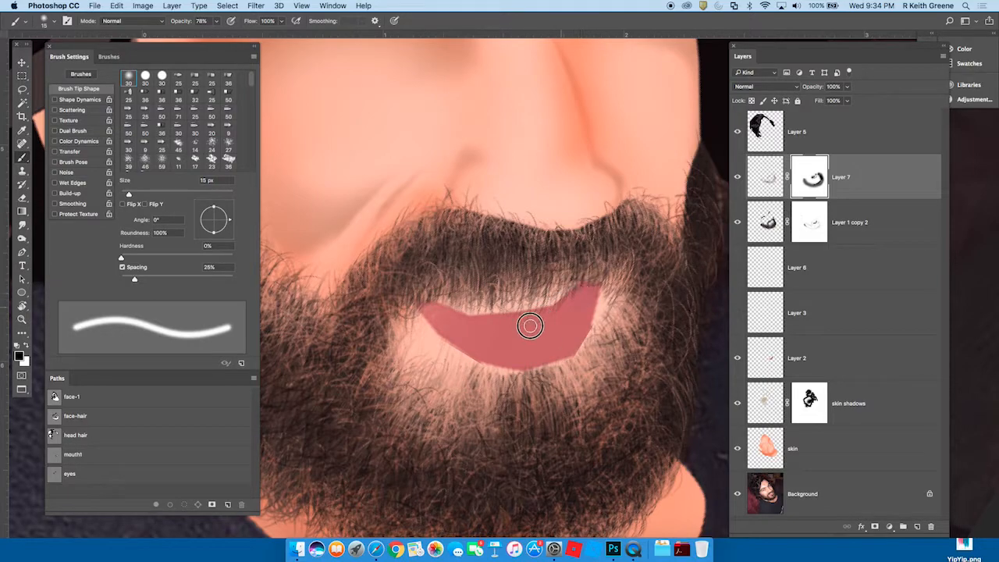
left_click(809, 228)
left_click_drag(580, 295, 494, 317)
Step: Hide the stray hairs above the mustache, below the nose, on the Layer 1 copy 2 mask with a 45 px soft brush
key("bracketright")
key("bracketright")
key("bracketright")
key("bracketright")
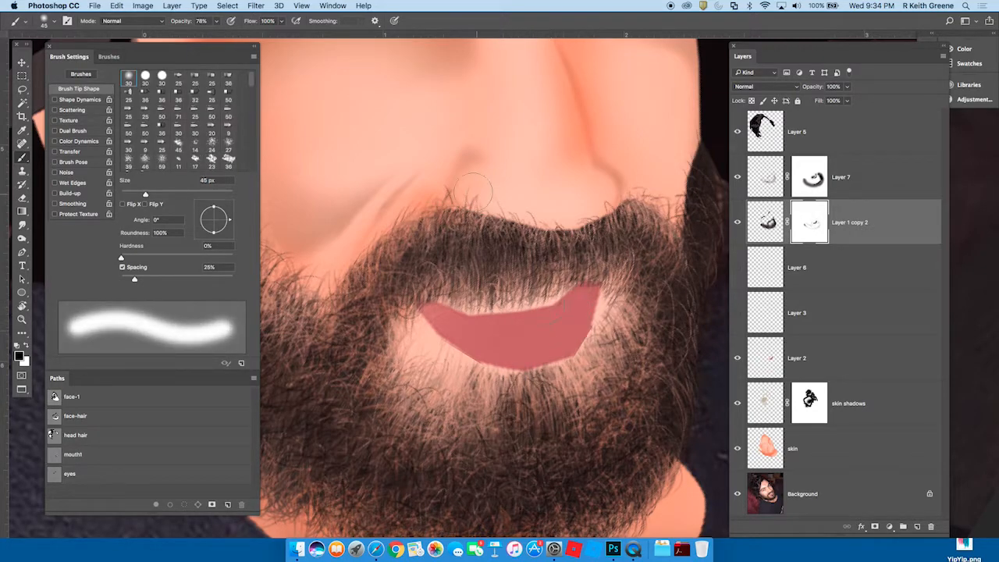
mouse_move(463, 191)
left_mouse_down()
mouse_move(529, 197)
mouse_move(457, 182)
mouse_move(418, 188)
left_mouse_up()
mouse_move(629, 184)
left_mouse_down()
mouse_move(671, 184)
mouse_move(604, 193)
left_mouse_up()
Step: Clean up the mustache's upper edge on the Layer 1 copy 2 mask with a 30 px brush, and select the Layer 7 mask
key("bracketleft")
key("bracketleft")
key("bracketleft")
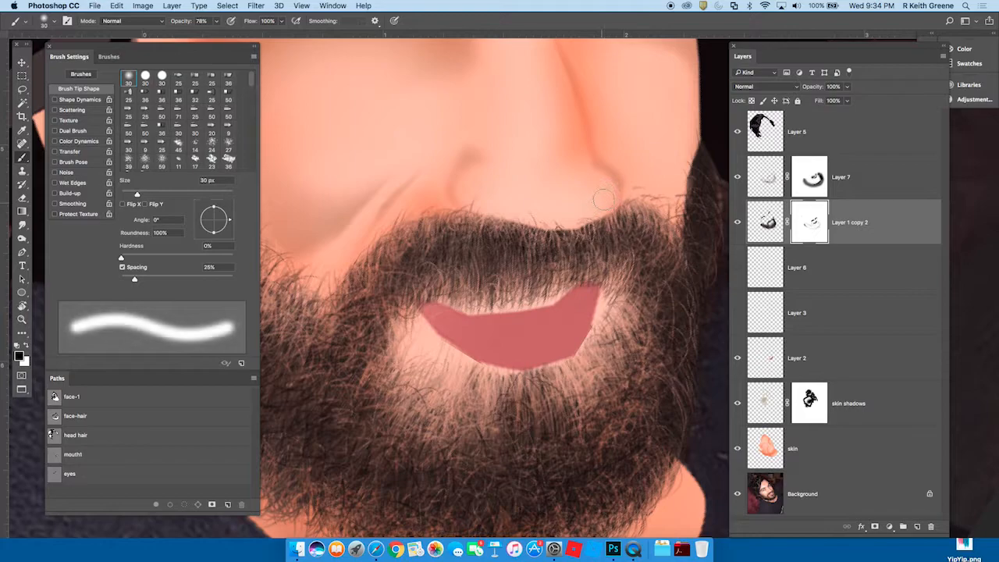
mouse_move(607, 203)
left_mouse_down()
mouse_move(558, 223)
mouse_move(523, 215)
left_mouse_up()
mouse_move(590, 213)
left_mouse_down()
mouse_move(522, 216)
mouse_move(467, 202)
mouse_move(495, 203)
left_mouse_up()
left_click(781, 180)
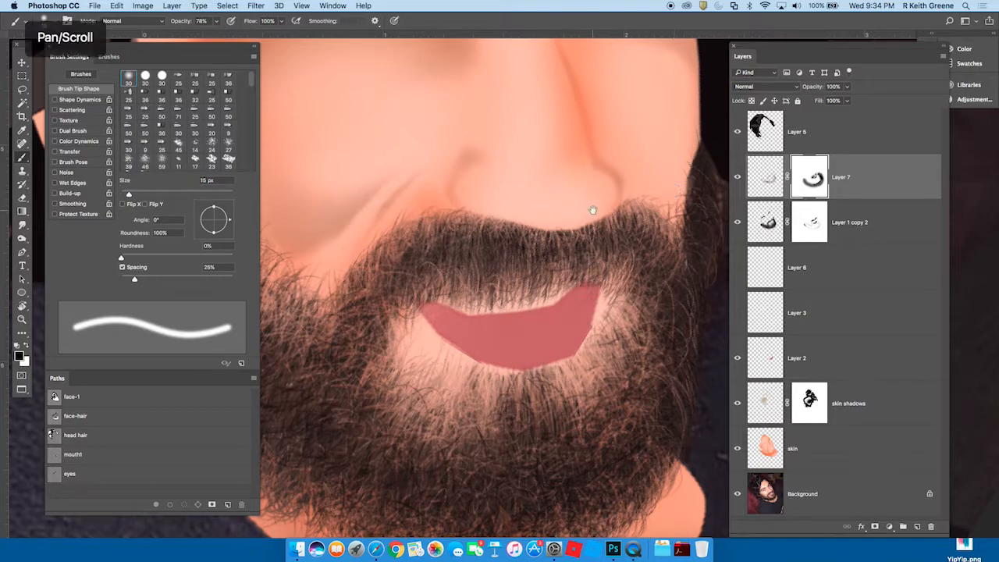
Step: Hide and show the skin layer to compare the painted face with the photo beneath
left_click_drag(595, 211, 577, 264)
key("space")
left_click_drag(626, 328, 645, 436)
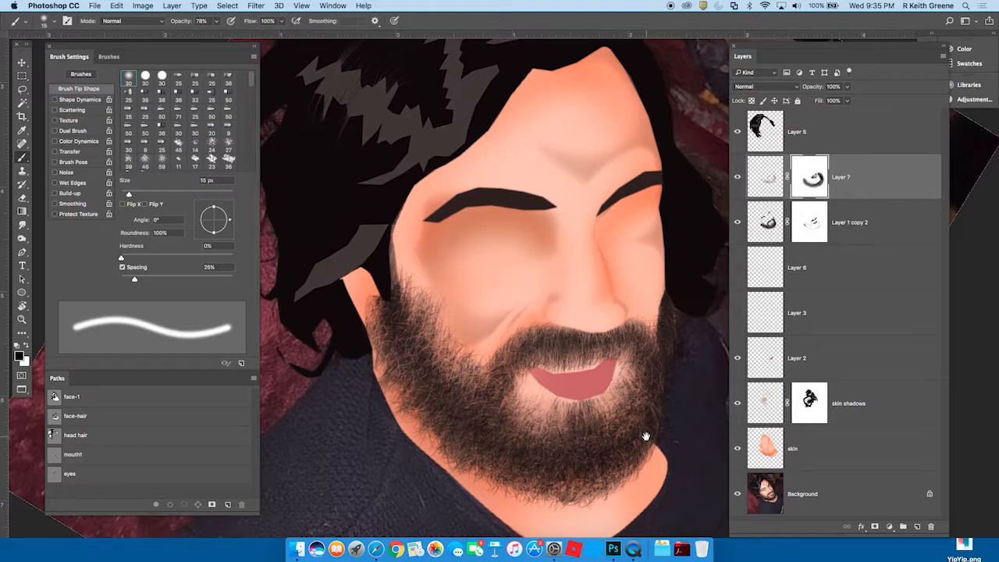
left_click(737, 450)
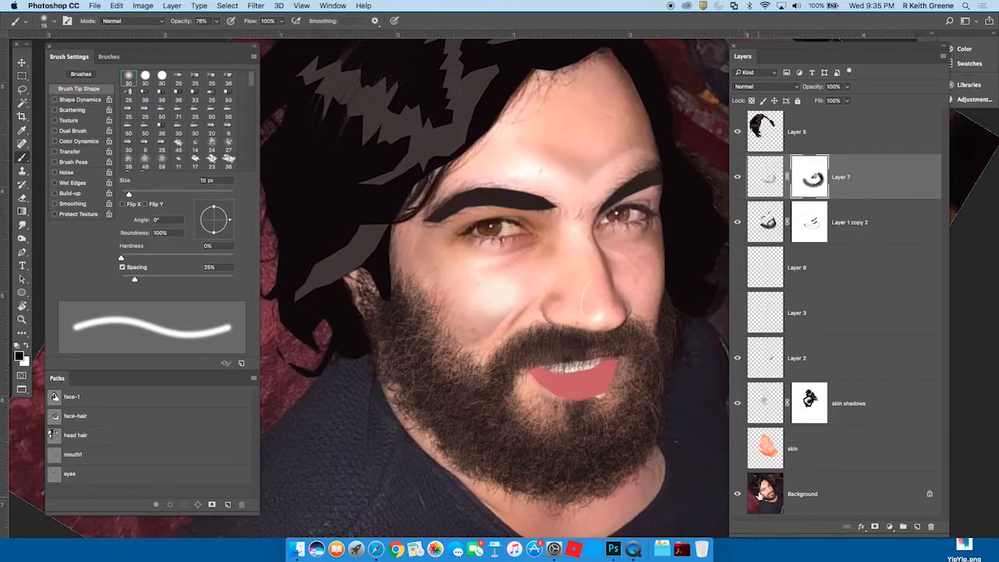
left_click(738, 450)
left_click(738, 450)
left_click(738, 451)
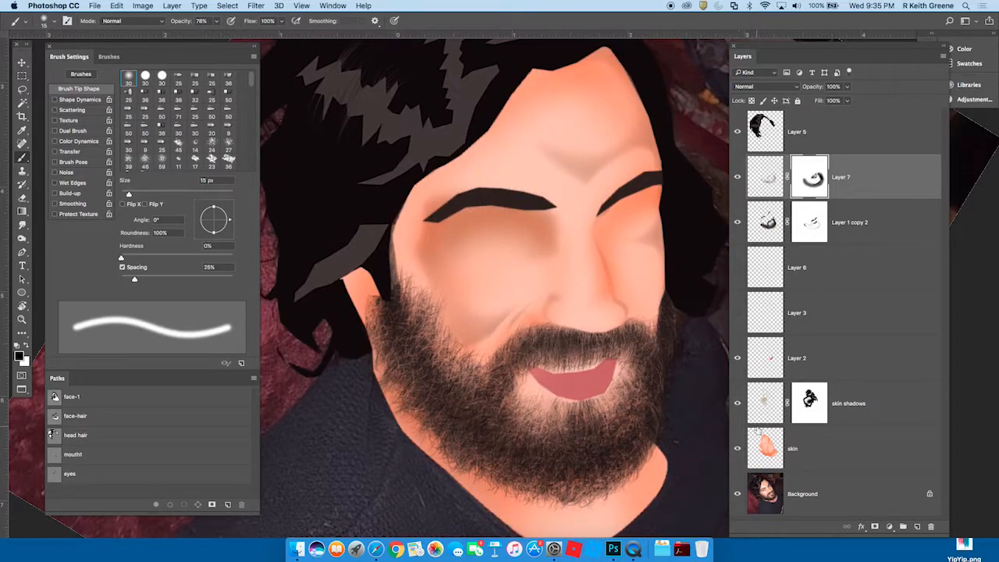
Step: Make the Layer 1 copy 2 artwork active at the larger eyebrow and reduce the brush size to 1 px
left_click(770, 231)
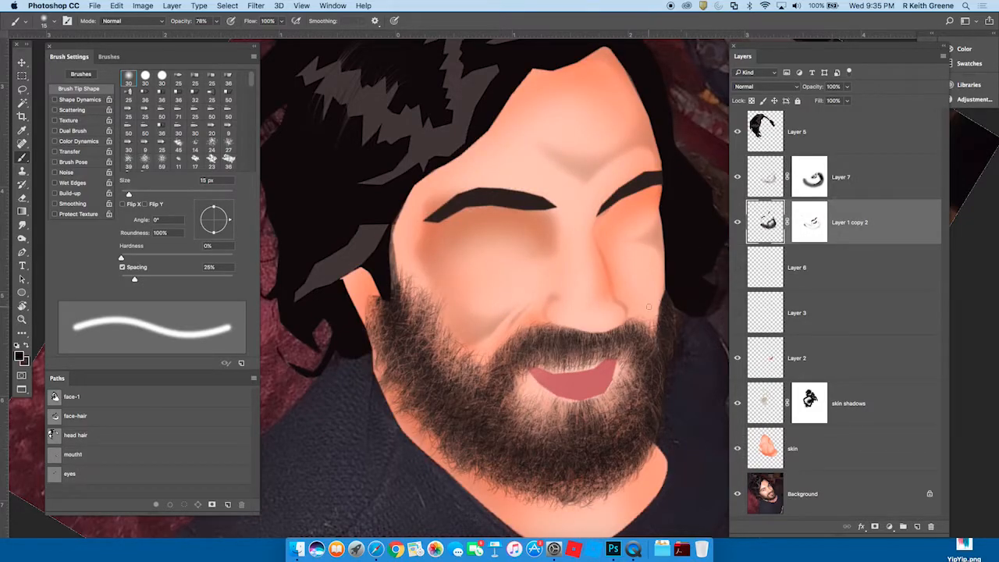
key("r")
mouse_move(649, 307)
left_mouse_down()
mouse_move(653, 257)
mouse_move(531, 156)
mouse_move(463, 164)
left_mouse_up()
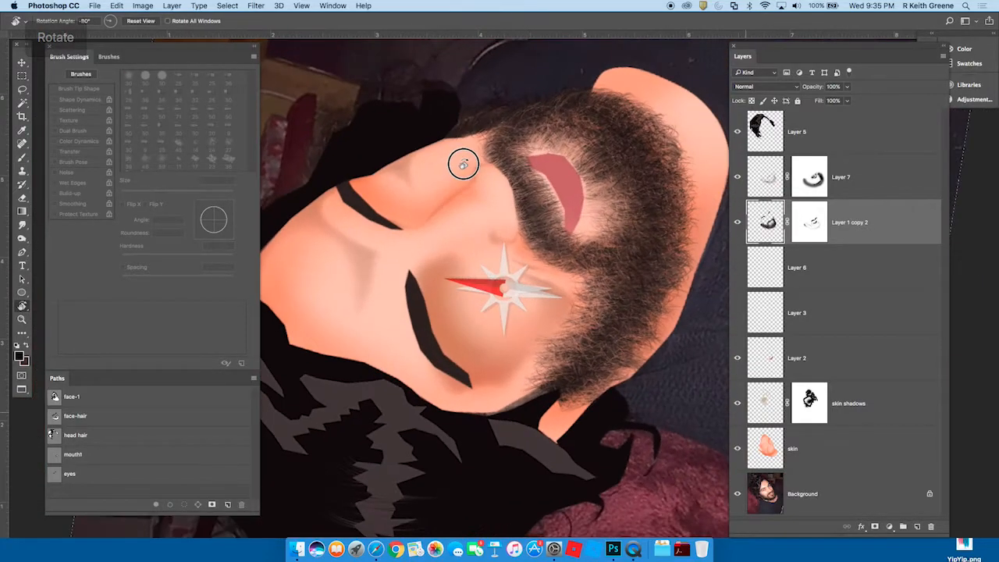
left_click(446, 318, "super")
left_click_drag(464, 287, 477, 259)
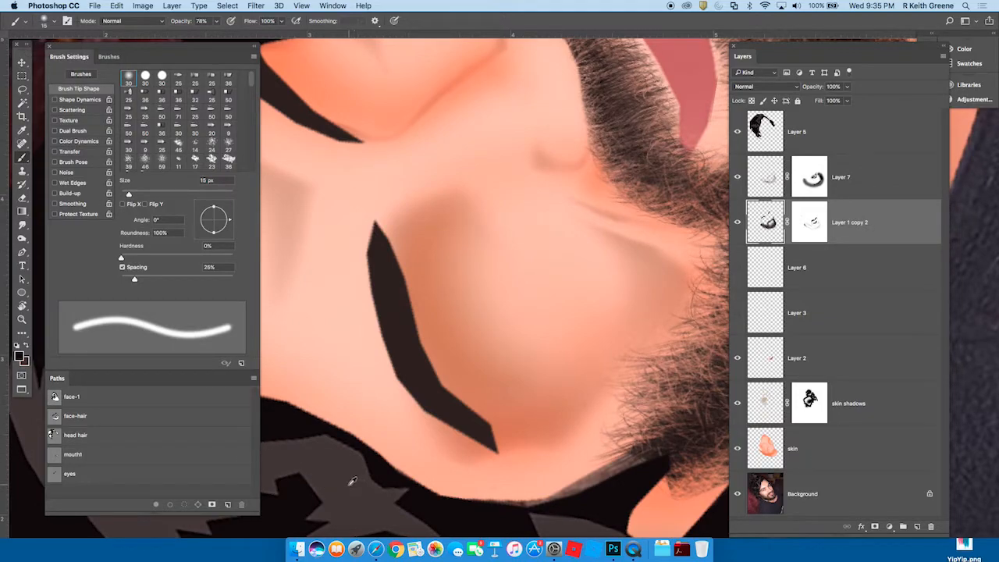
key("bracketleft")
key("bracketleft")
key("bracketleft")
key("bracketleft")
key("bracketleft")
key("bracketleft")
key("bracketleft")
key("bracketleft")
key("bracketleft")
key("bracketleft")
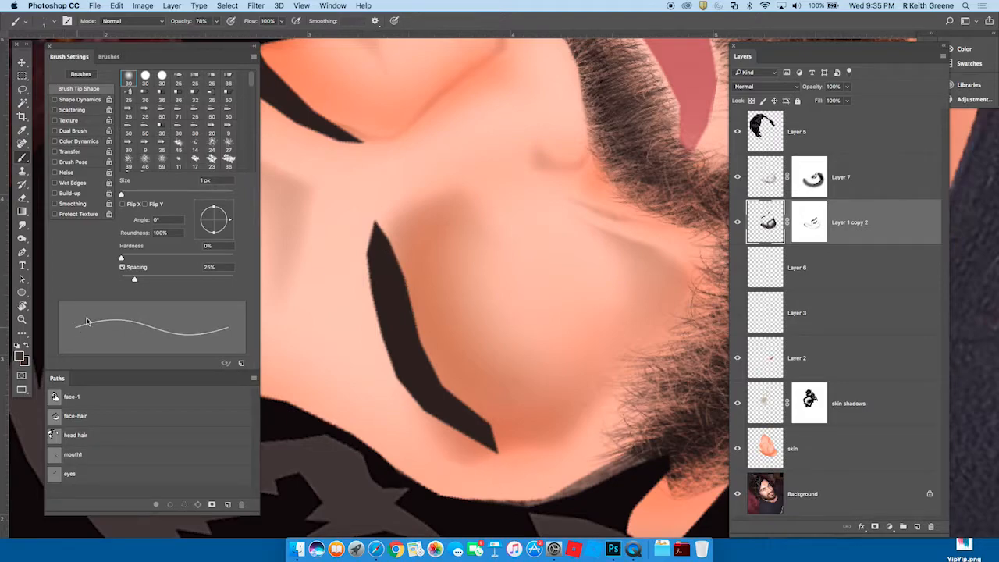
Step: Enable Shape Dynamics for the brush with size controlled by Pen Pressure
left_click(84, 100)
left_click(192, 96)
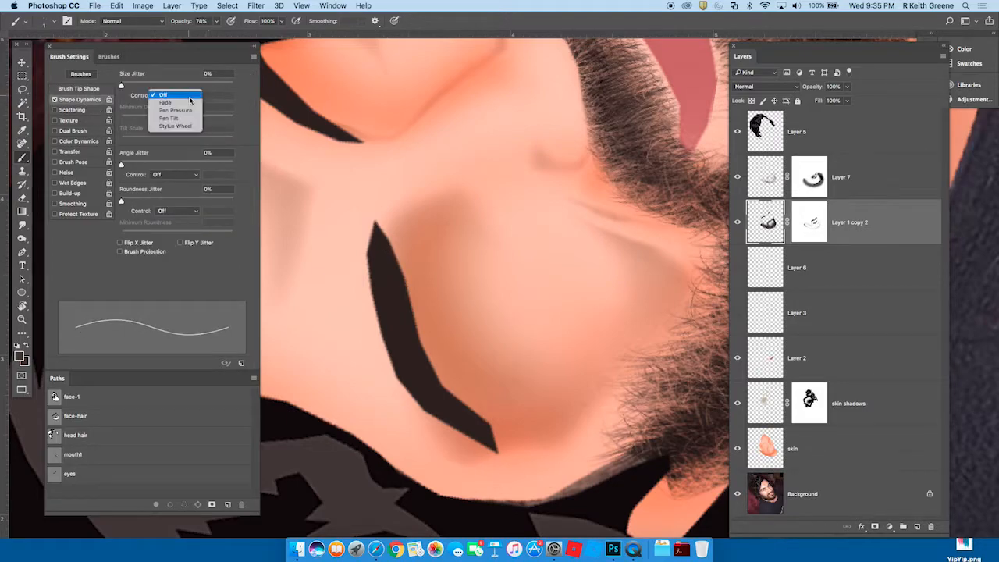
left_click(187, 112)
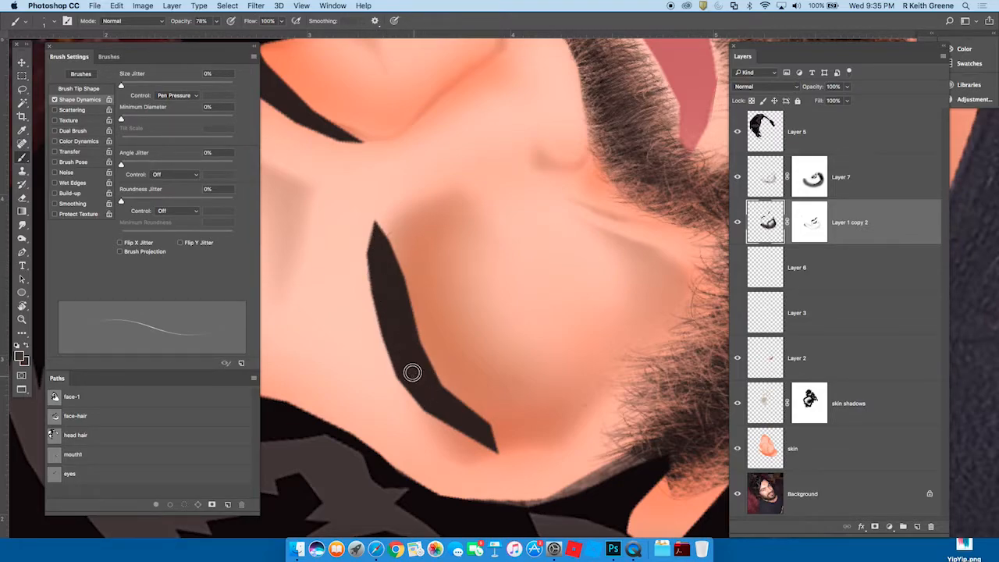
Step: Paint fine hair strokes along and over the edges of the larger eyebrow on Layer 1 copy 2
left_click_drag(462, 434, 498, 454)
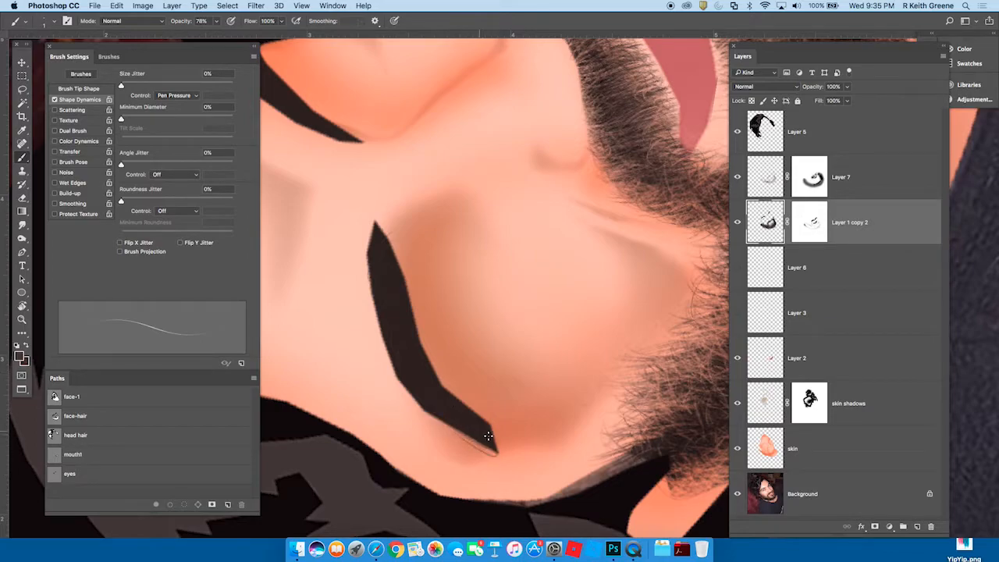
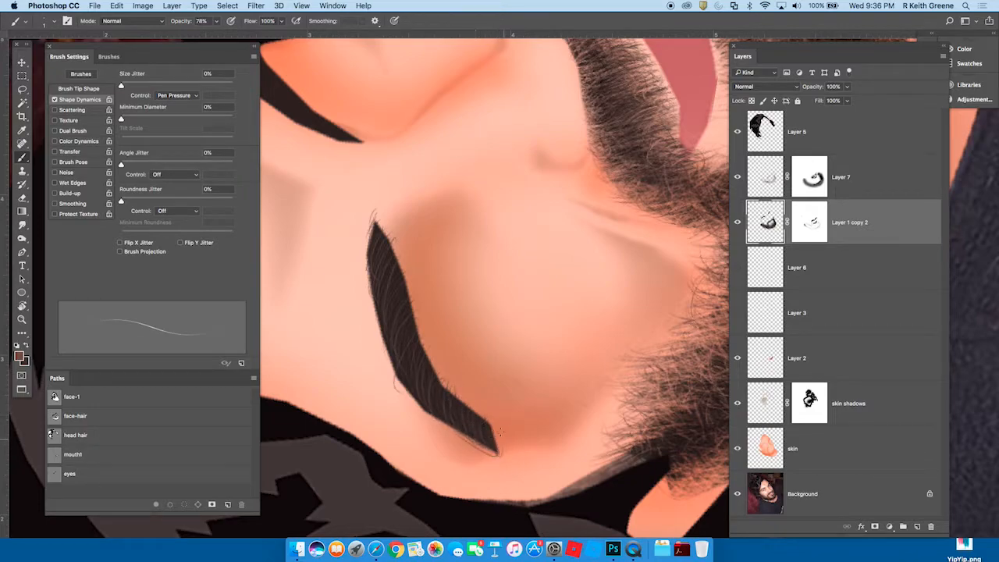
left_click_drag(378, 221, 379, 208)
left_click_drag(396, 320, 399, 298)
left_click_drag(411, 345, 412, 331)
left_click_drag(438, 418, 435, 392)
Step: Smudge hair strands out along the length of the larger eyebrow with the Smudge tool at 1 px
left_click(25, 228)
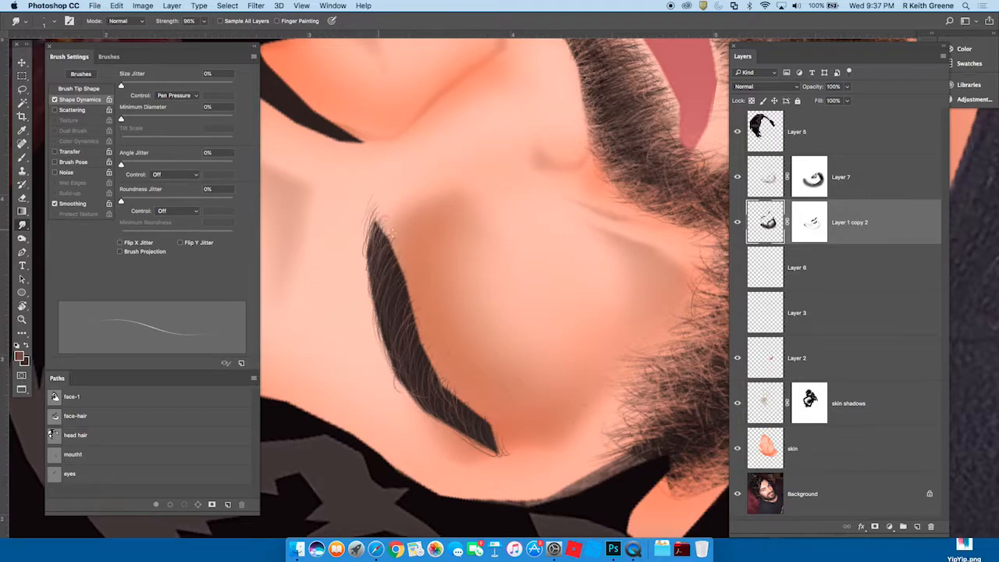
left_click_drag(498, 453, 486, 423)
mouse_move(494, 446)
left_mouse_down()
mouse_move(503, 420)
mouse_move(490, 446)
mouse_move(475, 425)
mouse_move(497, 433)
mouse_move(469, 419)
left_mouse_up()
mouse_move(462, 411)
left_mouse_down()
mouse_move(437, 369)
mouse_move(412, 354)
mouse_move(449, 375)
left_mouse_up()
mouse_move(450, 419)
left_mouse_down()
mouse_move(424, 348)
mouse_move(412, 374)
mouse_move(421, 353)
left_mouse_up()
left_click_drag(404, 382, 406, 336)
mouse_move(399, 324)
left_mouse_down()
mouse_move(414, 292)
mouse_move(397, 274)
left_mouse_up()
left_click_drag(387, 238, 392, 222)
Step: Smudge more hairs outward from the outer end and lower edge of the larger eyebrow
key("r")
left_click_drag(673, 407, 398, 362)
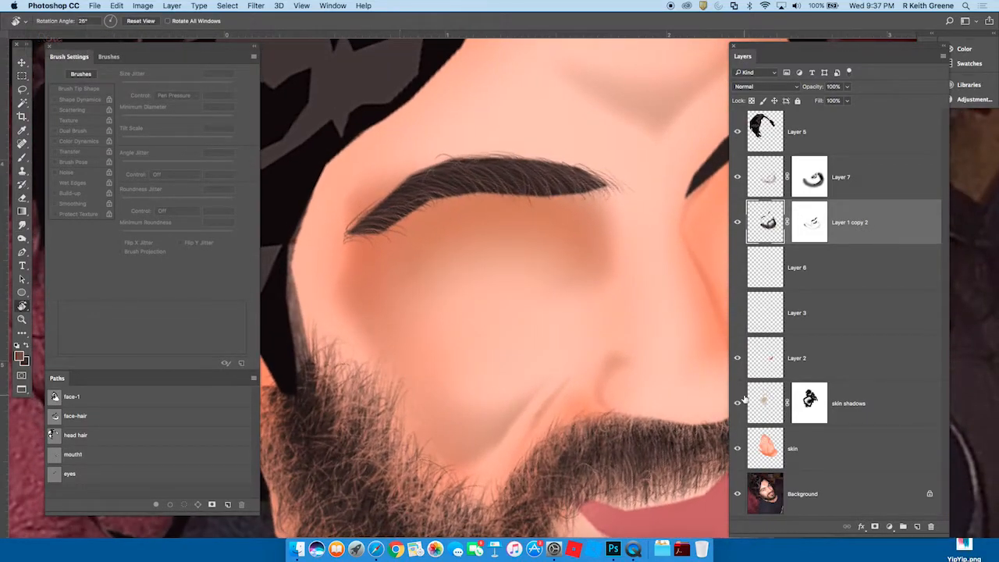
key("r")
left_click_drag(346, 232, 360, 216)
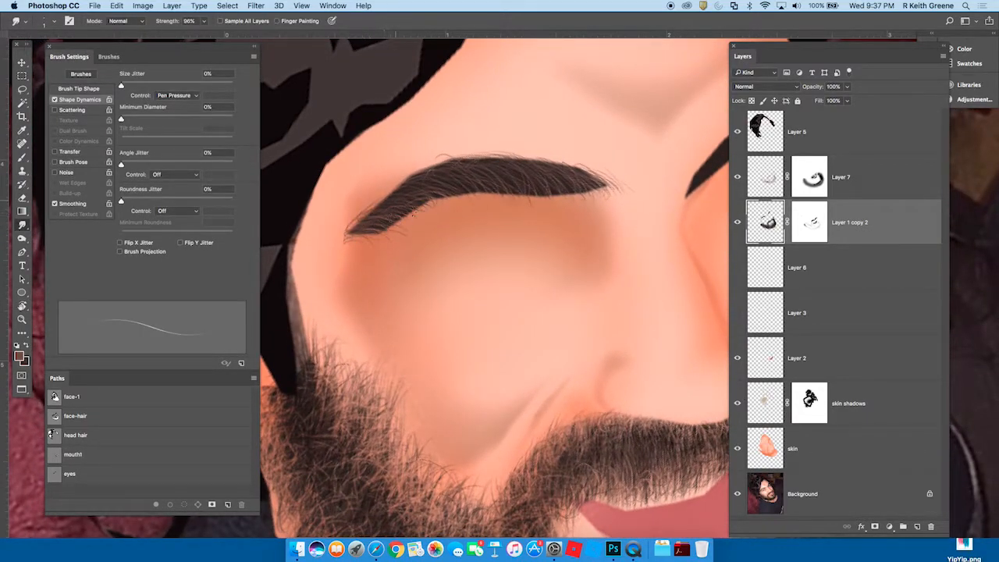
key("r")
mouse_move(535, 289)
left_mouse_down()
mouse_move(531, 207)
mouse_move(508, 201)
left_mouse_up()
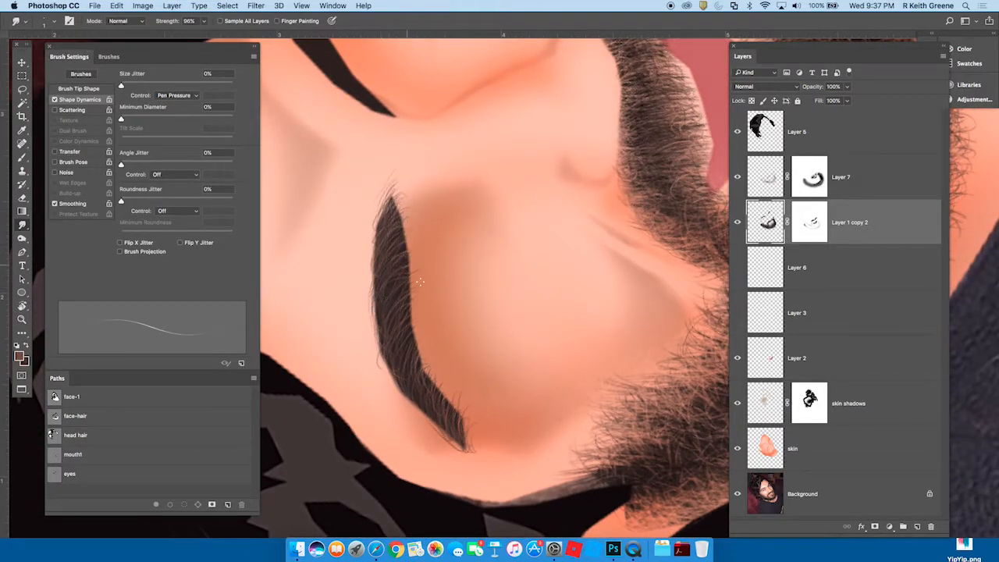
mouse_move(392, 381)
left_mouse_down()
mouse_move(419, 412)
mouse_move(448, 422)
left_mouse_up()
mouse_move(462, 439)
left_mouse_down()
mouse_move(466, 410)
mouse_move(431, 362)
mouse_move(408, 364)
mouse_move(404, 341)
mouse_move(420, 334)
left_mouse_up()
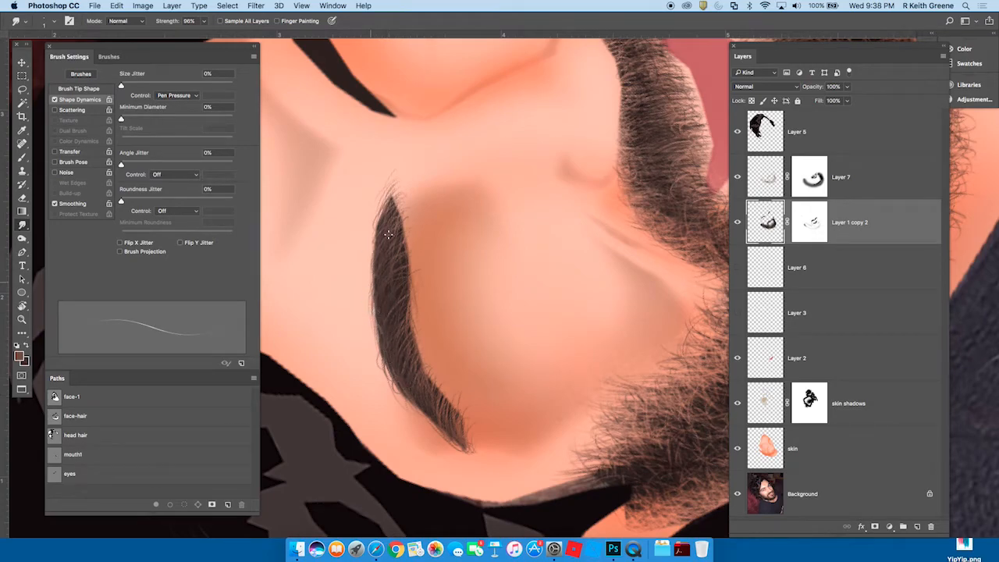
Step: Smudge fine strands through the inner end and upper edge of the larger eyebrow to soften its outline
mouse_move(395, 201)
left_mouse_down()
mouse_move(384, 234)
mouse_move(382, 215)
mouse_move(404, 193)
left_mouse_up()
left_click_drag(378, 227, 398, 200)
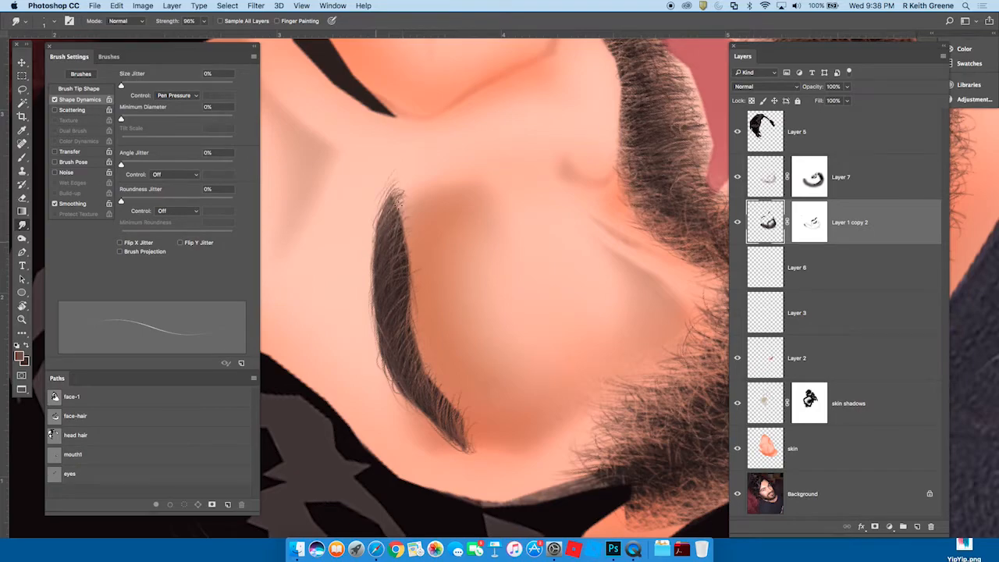
mouse_move(385, 239)
left_mouse_down()
mouse_move(402, 200)
mouse_move(392, 216)
left_mouse_up()
mouse_move(384, 261)
left_mouse_down()
mouse_move(402, 225)
mouse_move(394, 222)
left_mouse_up()
mouse_move(380, 350)
left_mouse_down()
mouse_move(391, 328)
mouse_move(394, 343)
left_mouse_up()
mouse_move(380, 300)
left_mouse_down()
mouse_move(403, 268)
mouse_move(406, 238)
left_mouse_up()
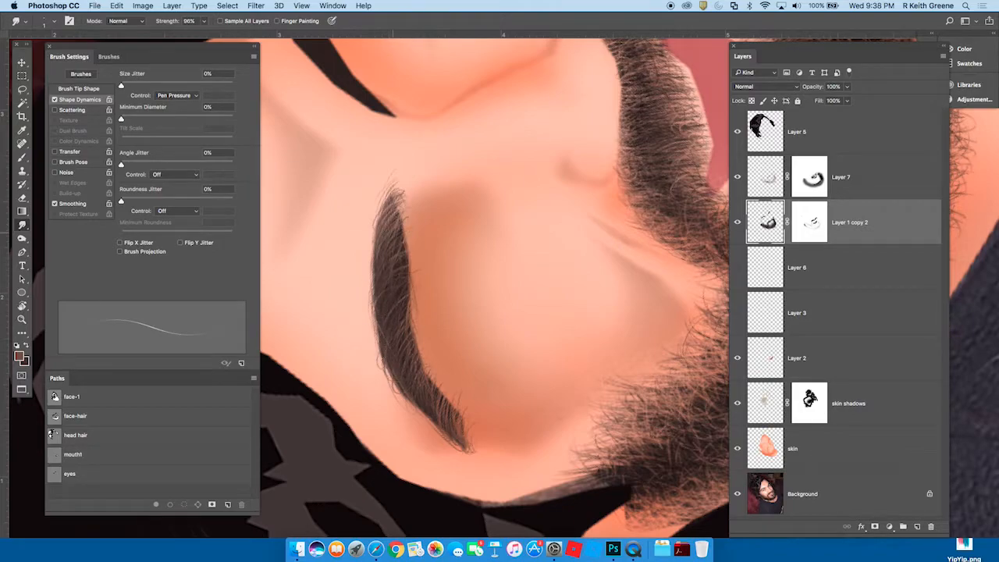
left_click_drag(378, 340, 388, 318)
left_click_drag(379, 364, 384, 350)
Step: Paint thin black strokes on the Layer 1 copy 2 mask to thin out the larger eyebrow with skin-coloured gaps
key("r")
mouse_move(531, 384)
left_mouse_down()
mouse_move(451, 404)
mouse_move(442, 337)
mouse_move(460, 351)
left_mouse_up()
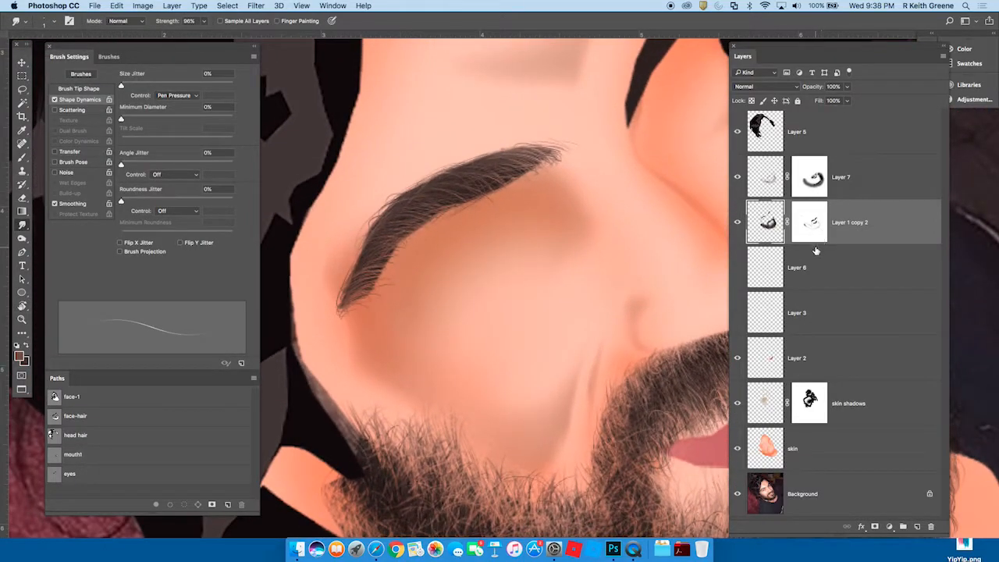
left_click(808, 211)
key("b")
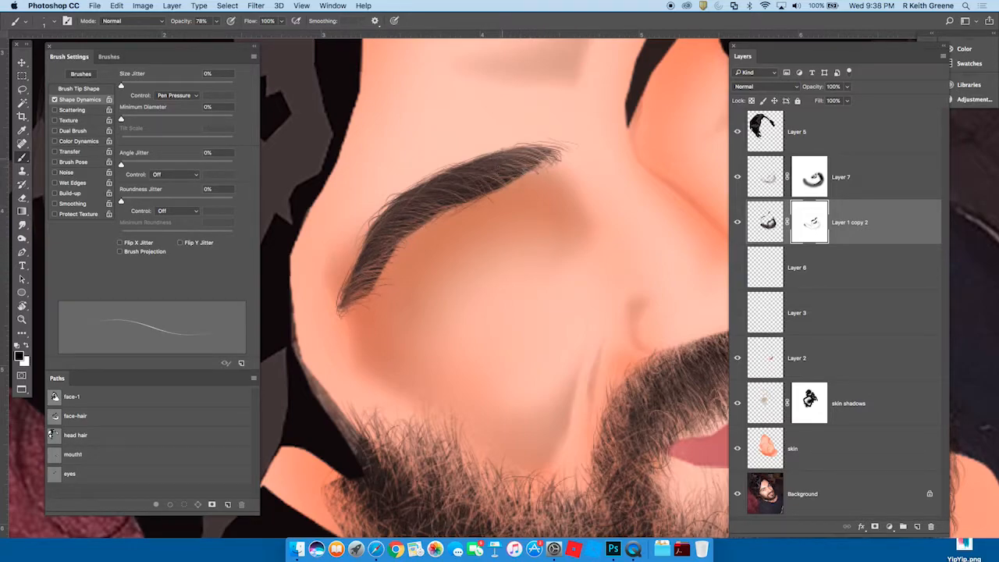
key("r")
left_click_drag(630, 317, 620, 226)
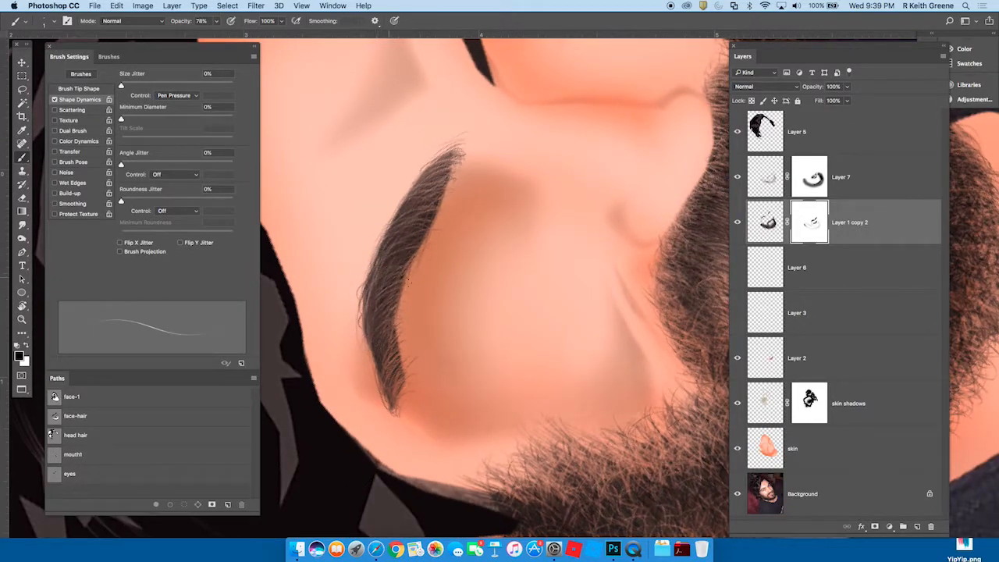
mouse_move(381, 392)
left_mouse_down()
mouse_move(417, 386)
mouse_move(416, 374)
mouse_move(409, 397)
mouse_move(411, 345)
left_mouse_up()
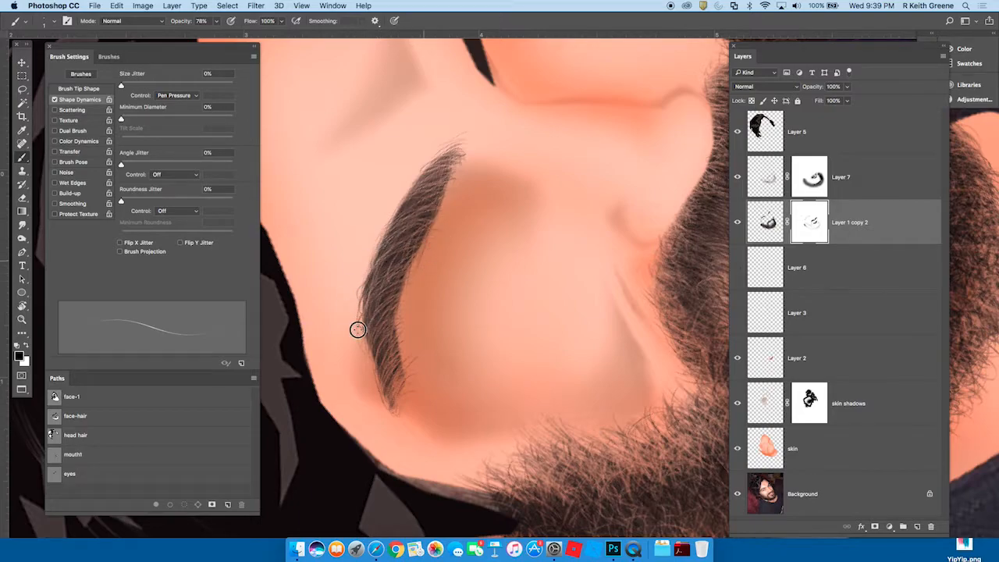
left_click_drag(425, 222, 396, 269)
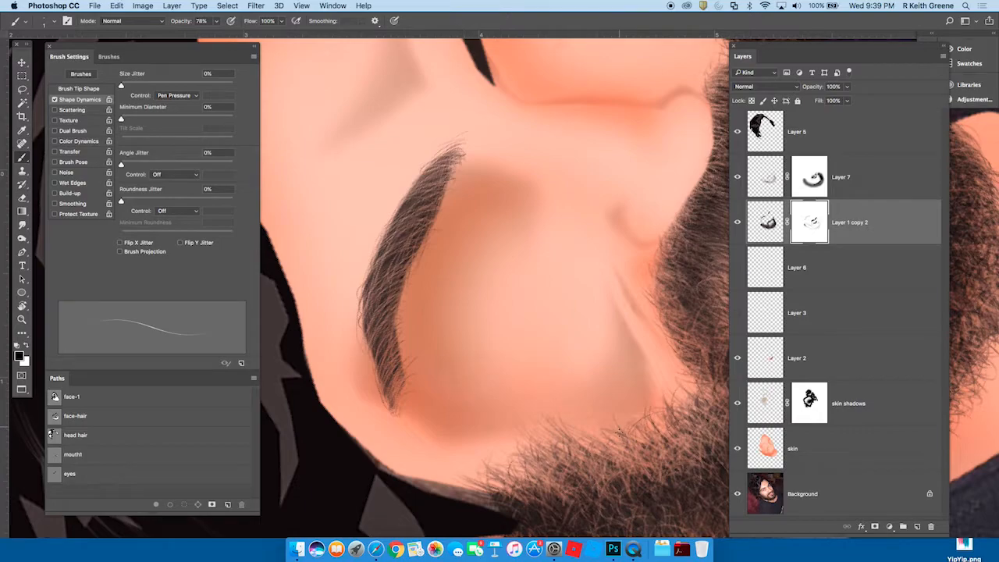
mouse_move(386, 209)
left_mouse_down()
mouse_move(391, 242)
mouse_move(348, 289)
left_mouse_up()
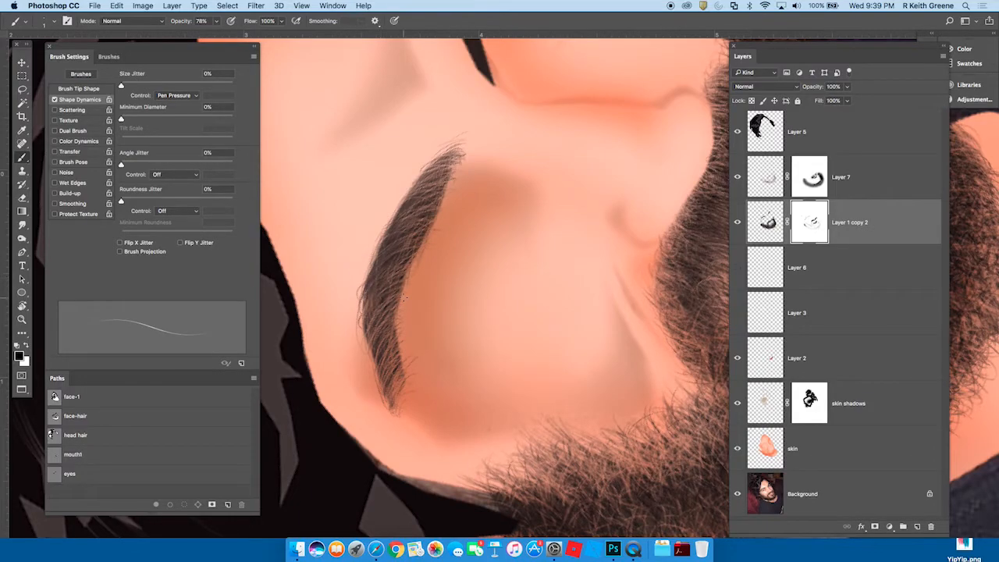
key("Escape")
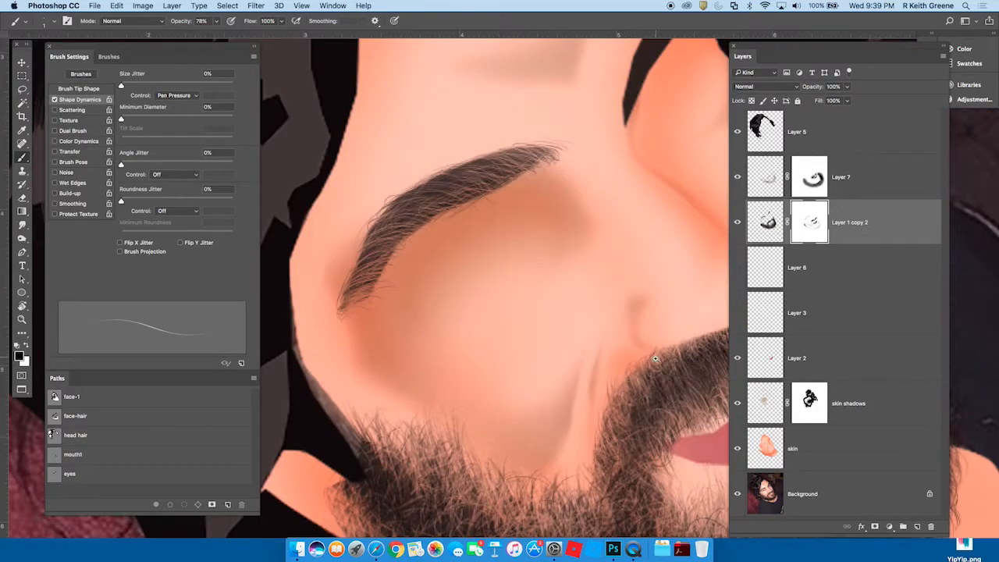
Step: Tone the lower edge of the larger eyebrow on the Layer 1 copy 2 mask, using the Midtones range at 43% exposure
scroll(656, 358, "down", 5)
scroll(624, 398, "right", 5)
scroll(625, 399, "down", 2)
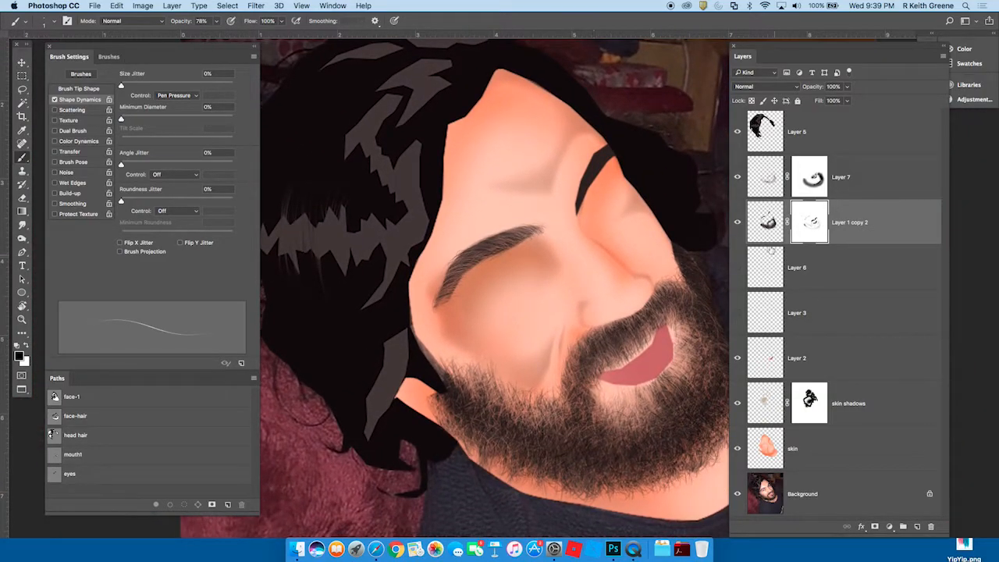
key("o")
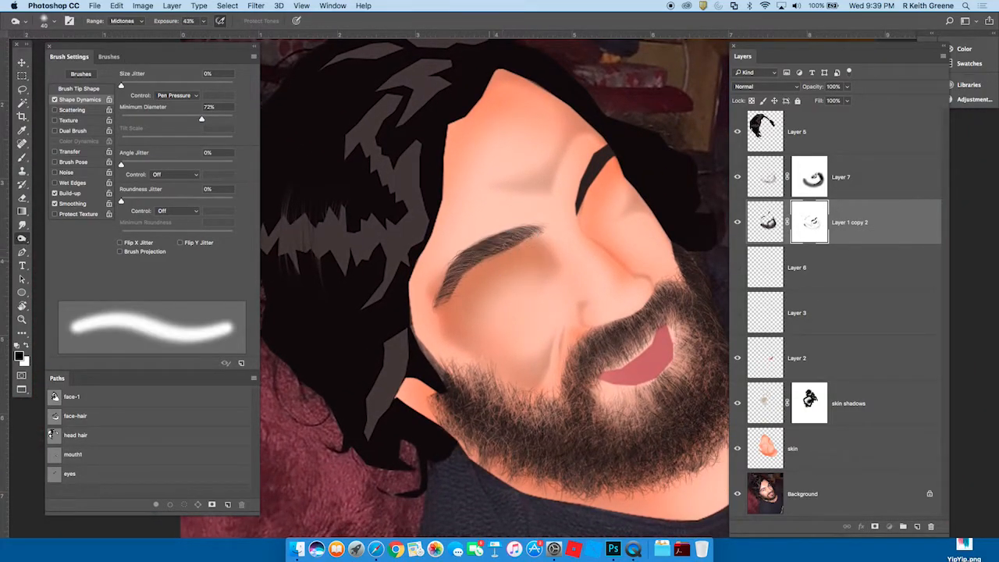
scroll(511, 255, "up", 5)
mouse_move(531, 238)
left_mouse_down()
mouse_move(451, 269)
mouse_move(420, 316)
mouse_move(517, 228)
left_mouse_up()
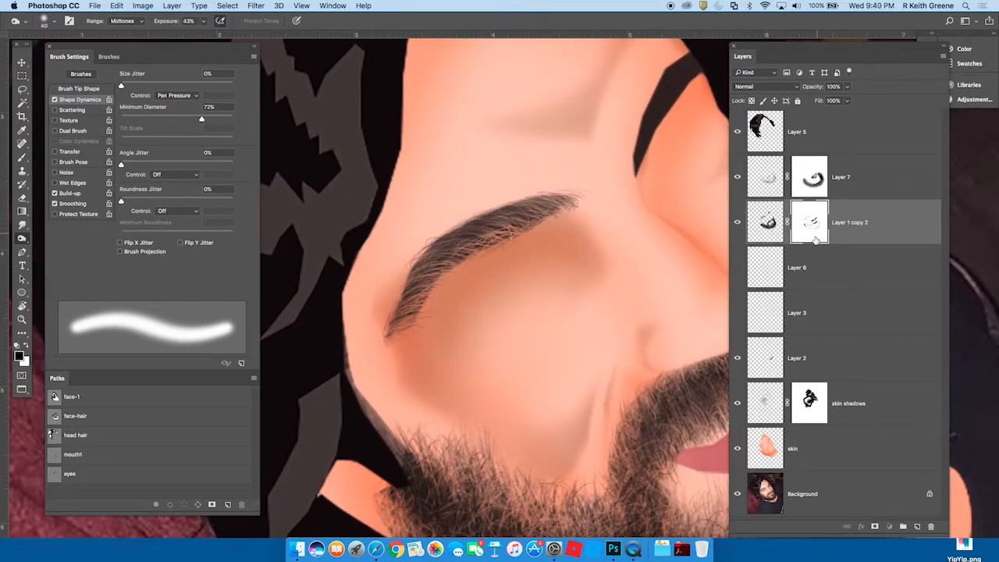
left_click_drag(648, 330, 551, 407)
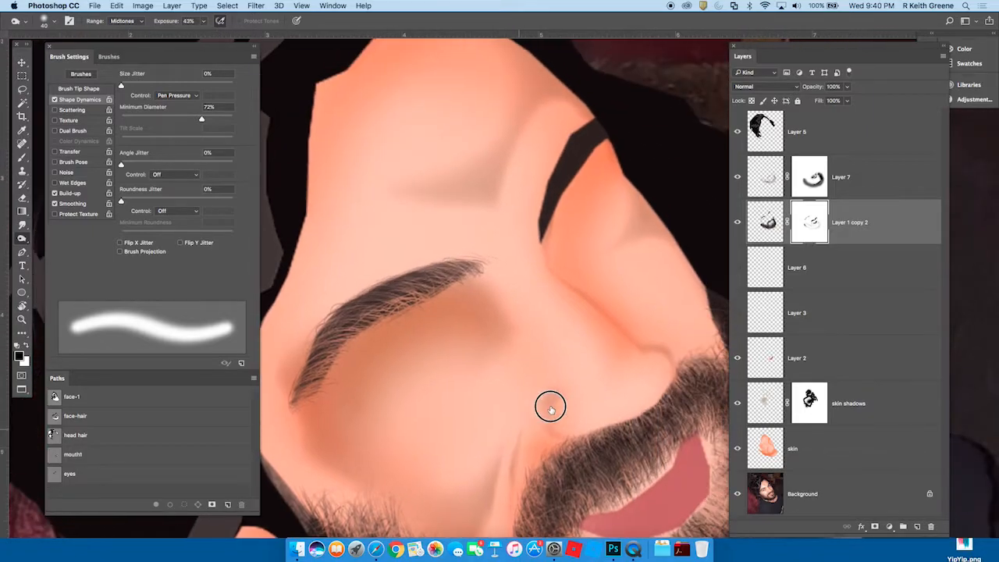
Step: Smudge fine hairs outward from the upper edge and inner end of the smaller eyebrow on the Layer 1 copy 2 image
left_click(26, 227)
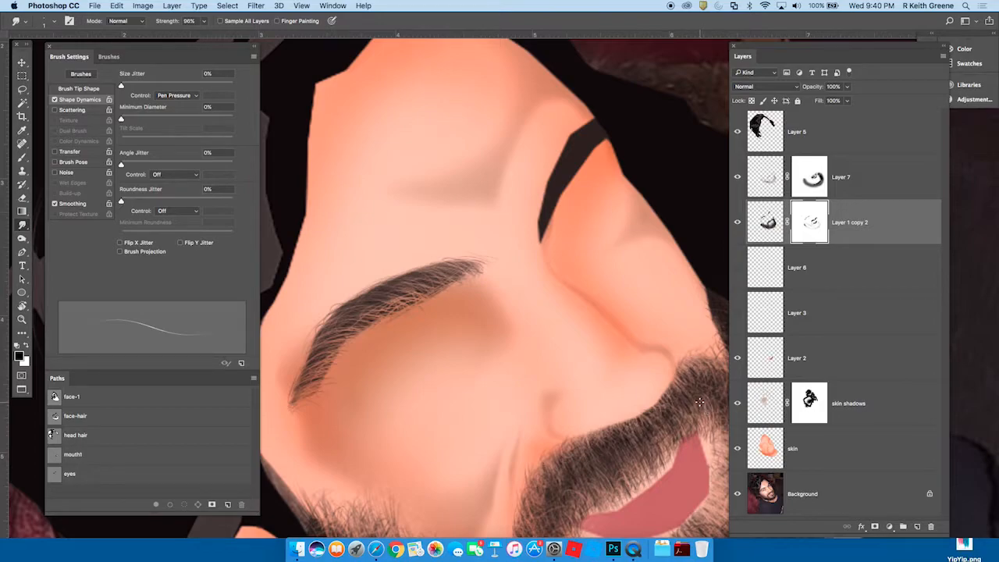
key("super+2")
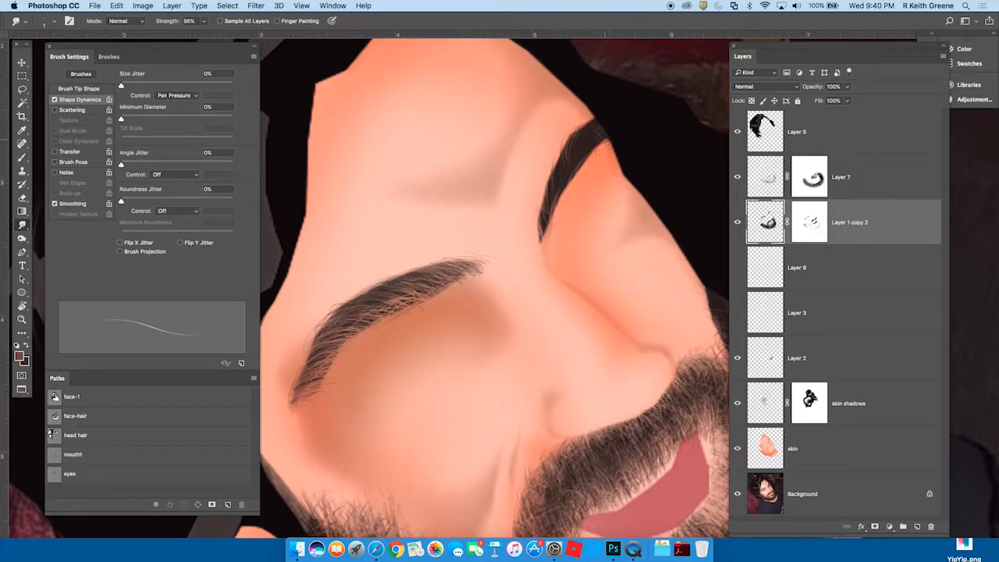
left_click_drag(587, 141, 592, 135)
mouse_move(576, 182)
left_mouse_down()
mouse_move(605, 130)
mouse_move(595, 119)
mouse_move(595, 158)
mouse_move(604, 131)
mouse_move(596, 152)
mouse_move(571, 177)
left_mouse_up()
mouse_move(595, 126)
left_mouse_down()
mouse_move(600, 118)
mouse_move(599, 134)
left_mouse_up()
mouse_move(546, 206)
left_mouse_down()
mouse_move(540, 196)
mouse_move(541, 218)
left_mouse_up()
left_click_drag(547, 211, 544, 201)
mouse_move(563, 146)
left_mouse_down()
mouse_move(586, 137)
mouse_move(562, 156)
left_mouse_up()
left_click_drag(547, 204, 545, 195)
left_click_drag(575, 139, 588, 135)
left_click_drag(550, 181, 548, 175)
left_click_drag(546, 231, 549, 226)
Step: Smudge fine hairs along the lower edge and outer end of the smaller eyebrow to break up its outline
left_click_drag(551, 211, 558, 211)
mouse_move(573, 180)
left_mouse_down()
mouse_move(607, 153)
mouse_move(564, 199)
left_mouse_up()
left_click_drag(598, 145, 603, 150)
mouse_move(609, 131)
left_mouse_down()
mouse_move(612, 148)
mouse_move(582, 167)
mouse_move(570, 159)
left_mouse_up()
left_click_drag(561, 193, 601, 131)
mouse_move(594, 160)
left_mouse_down()
mouse_move(587, 146)
mouse_move(600, 143)
left_mouse_up()
mouse_move(579, 176)
left_mouse_down()
mouse_move(558, 211)
mouse_move(587, 185)
mouse_move(563, 213)
mouse_move(559, 178)
left_mouse_up()
left_click_drag(579, 169, 582, 166)
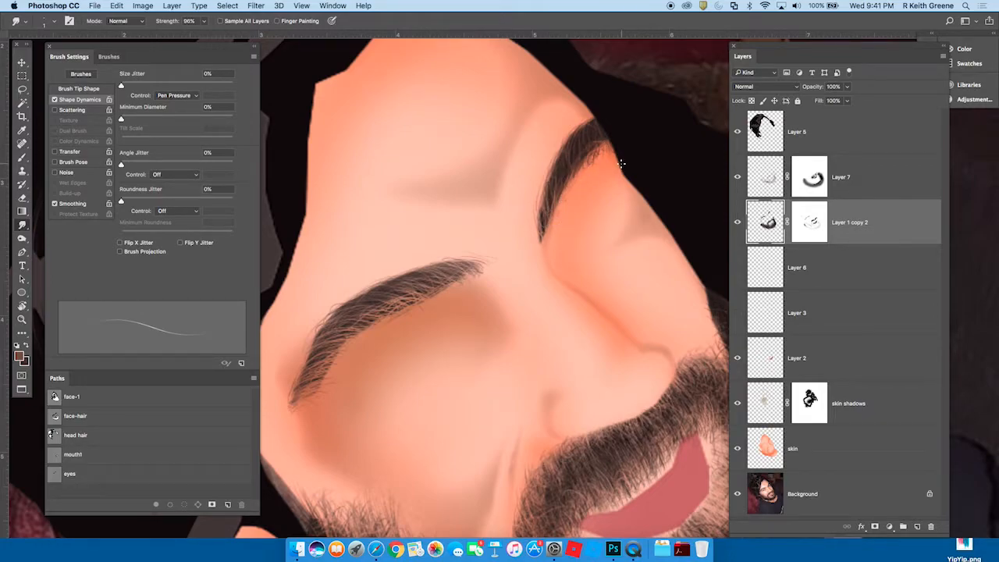
key("r")
left_click_drag(730, 383, 564, 466)
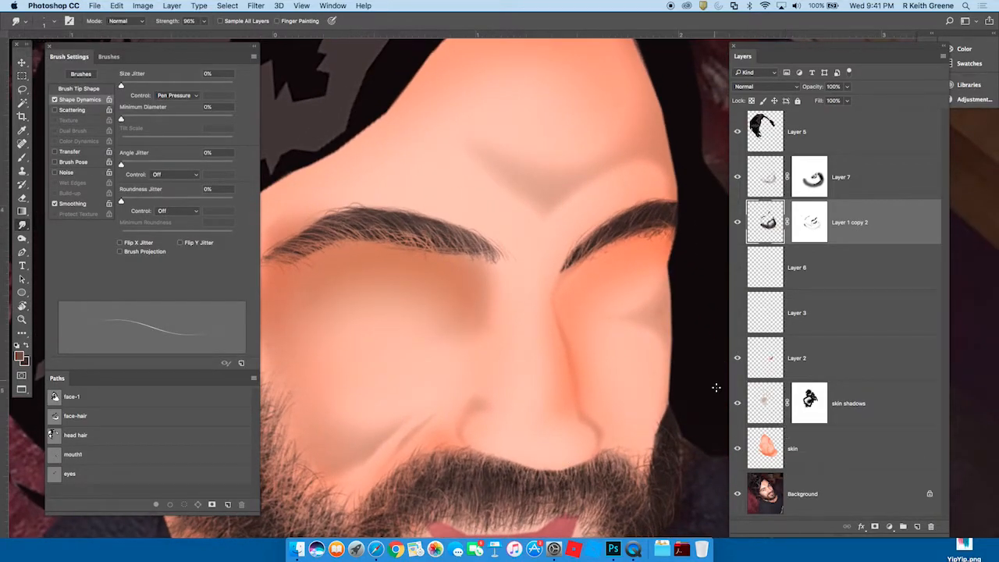
key("Escape")
key("super+0")
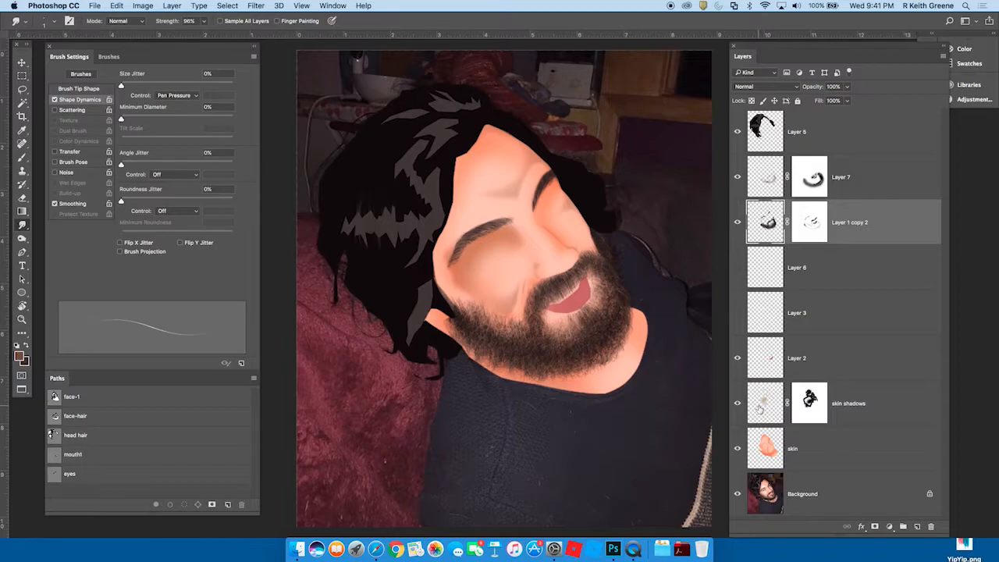
left_click(22, 115)
left_click_drag(298, 528, 300, 468)
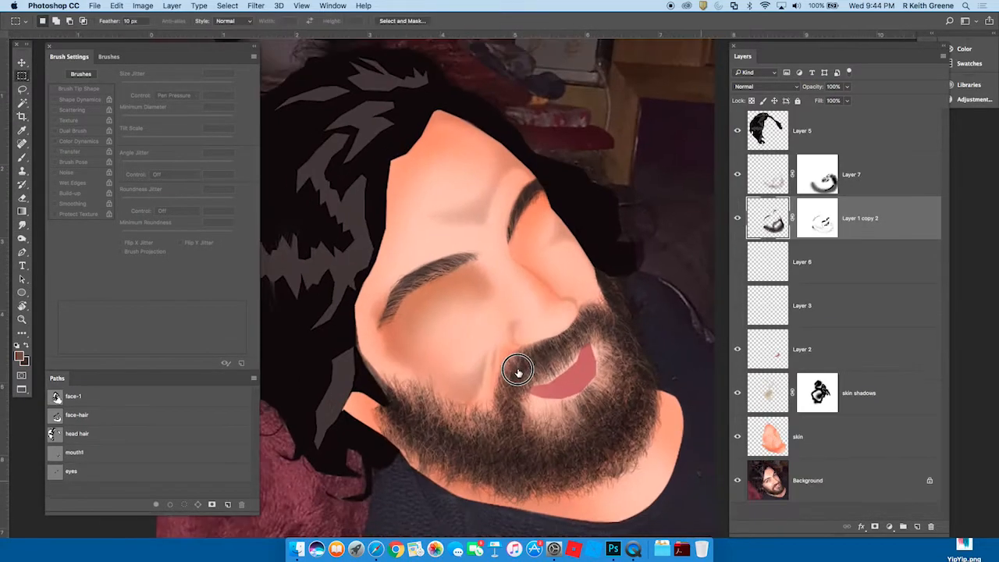
left_click_drag(517, 370, 507, 382)
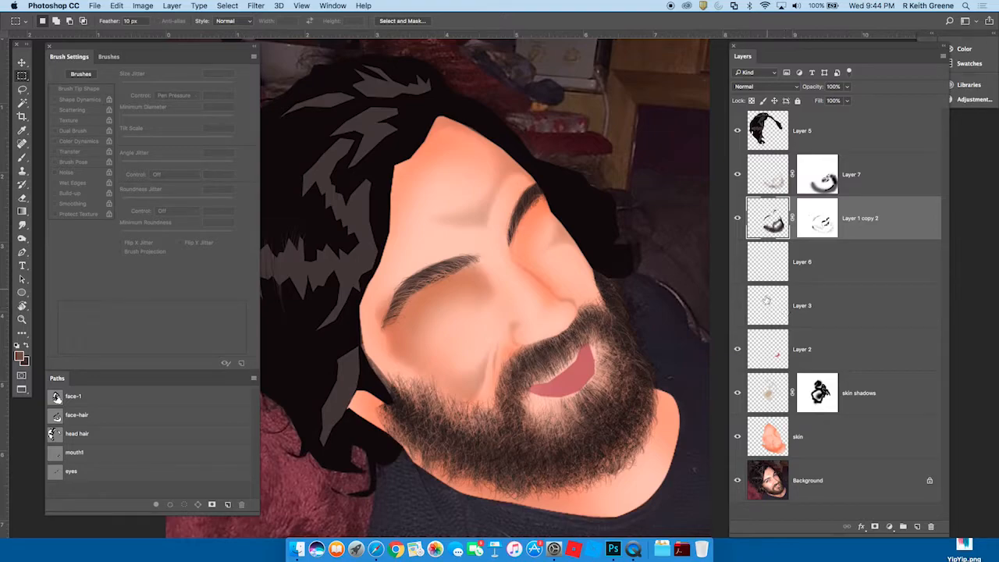
Step: Select Layer 3 and hide the skin layer to expose the eyes in the reference photo
left_click(739, 306)
left_click(739, 306)
left_click(836, 311)
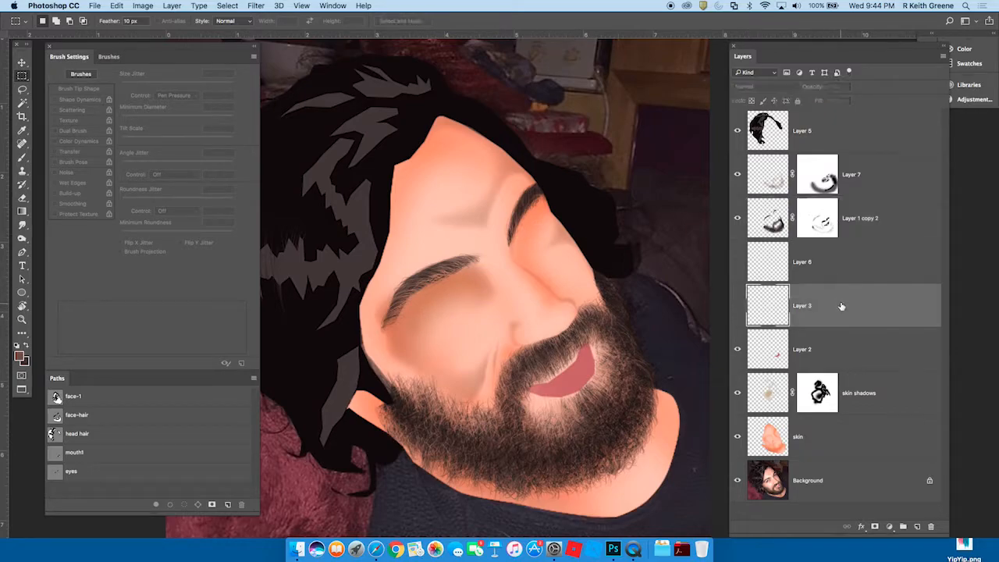
left_click(738, 309)
left_click(737, 306)
left_click(737, 436)
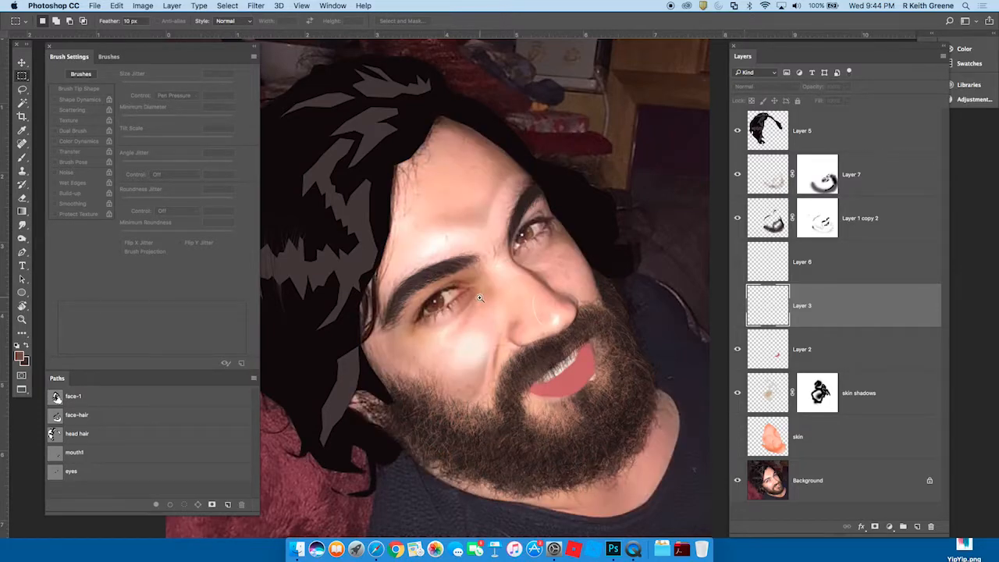
scroll(480, 297, "up", 4)
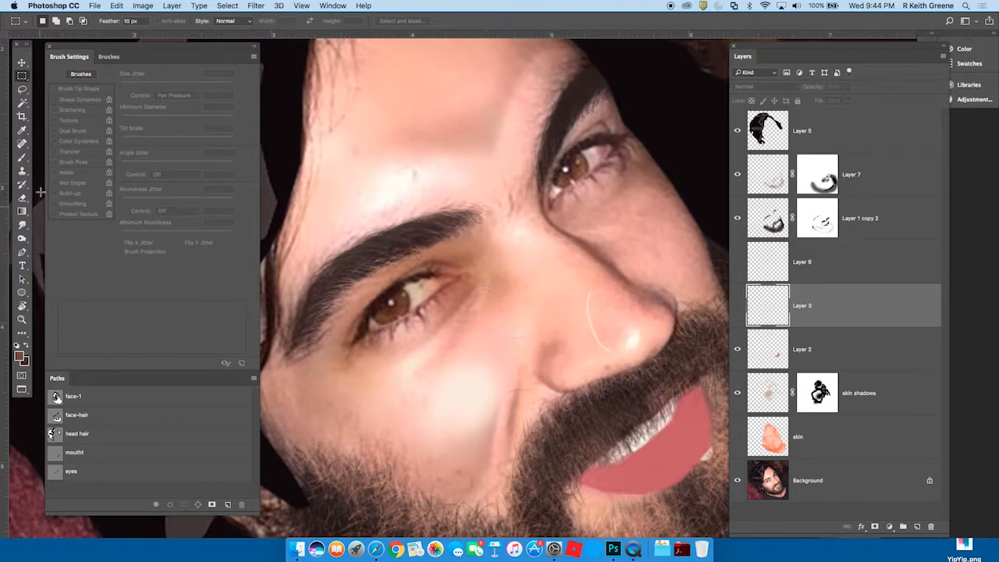
left_click(22, 157)
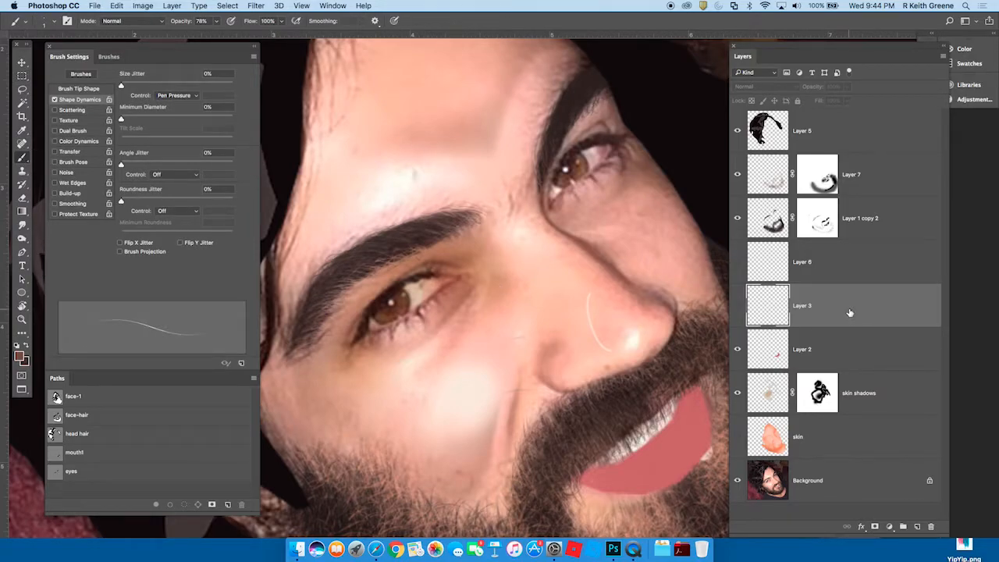
double_click(850, 313)
left_click(851, 281)
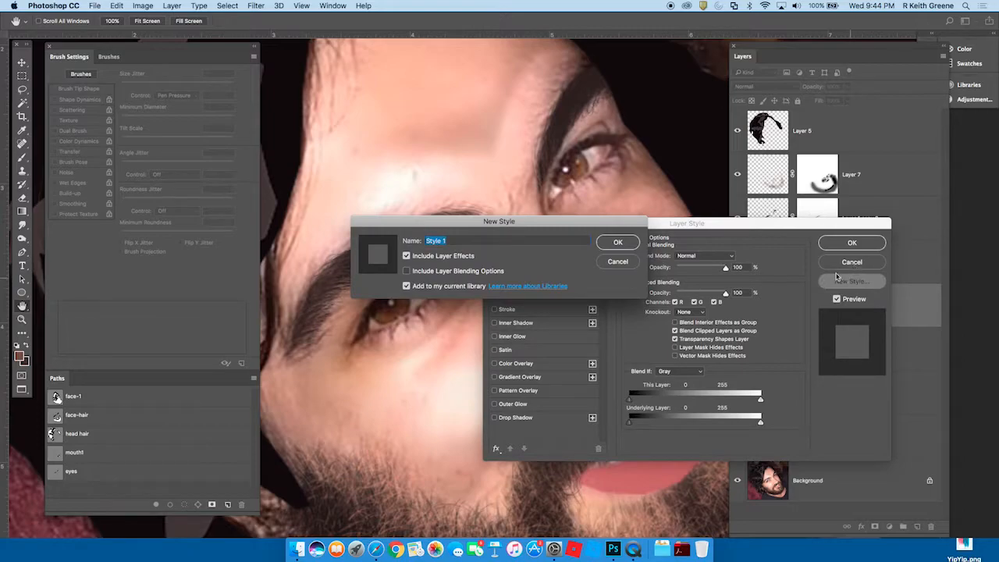
left_click(623, 261)
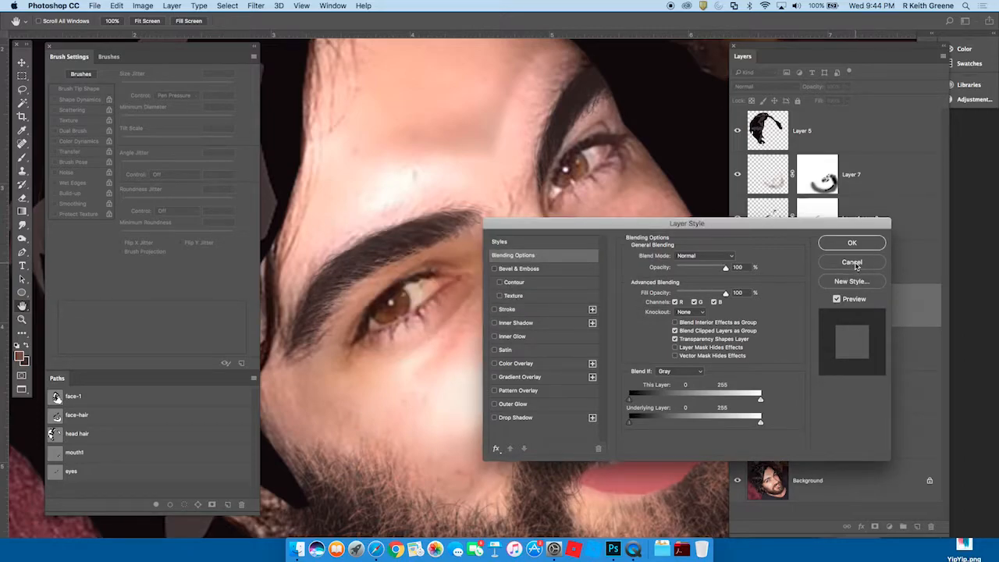
left_click(853, 263)
Step: Add a new layer above Layer 3 and name it iris
left_click(942, 56)
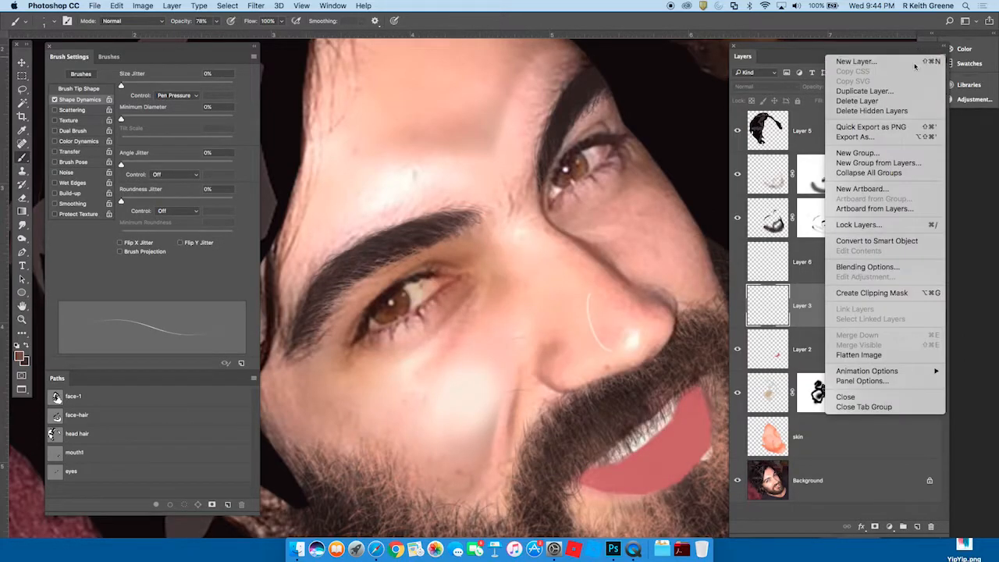
left_click(857, 61)
left_click(468, 186)
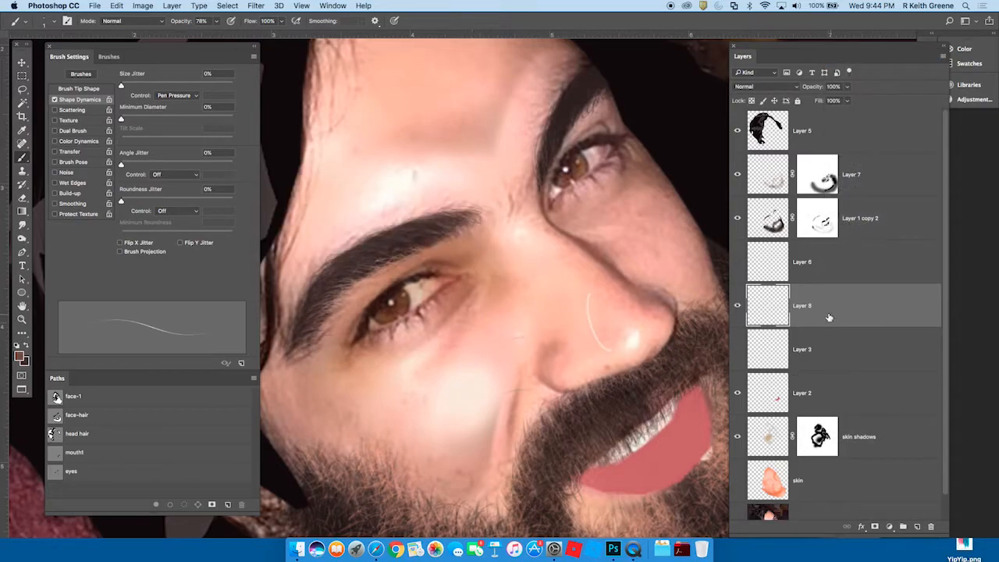
double_click(805, 307)
type("h")
key("Return")
Step: Enlarge the brush to 60 px to match the iris and set its hardness to 100%
key("bracketright")
key("bracketright")
key("bracketright")
key("bracketright")
key("bracketright")
key("bracketright")
key("bracketright")
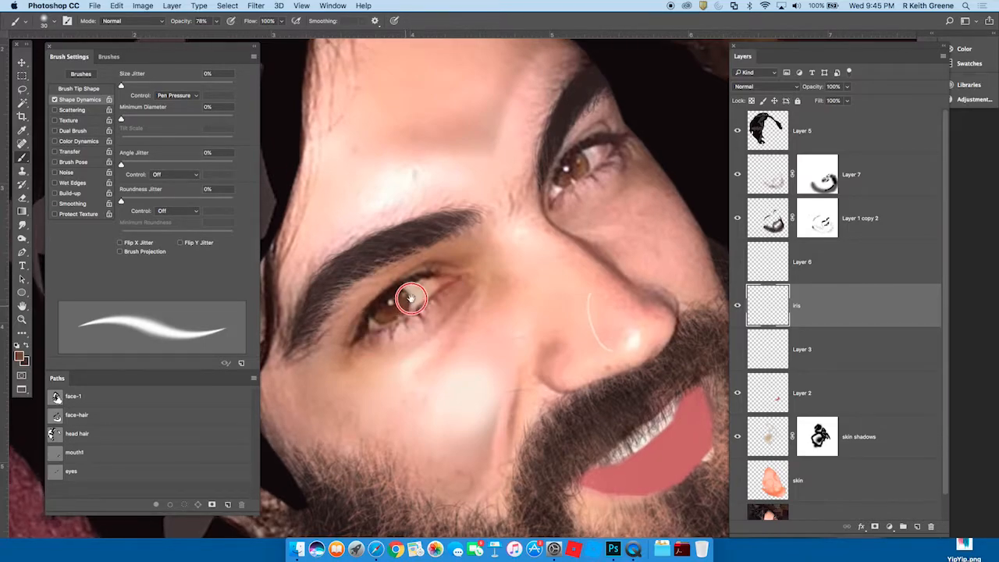
scroll(409, 306, "up", 4)
key("bracketright")
key("bracketright")
key("bracketright")
key("bracketright")
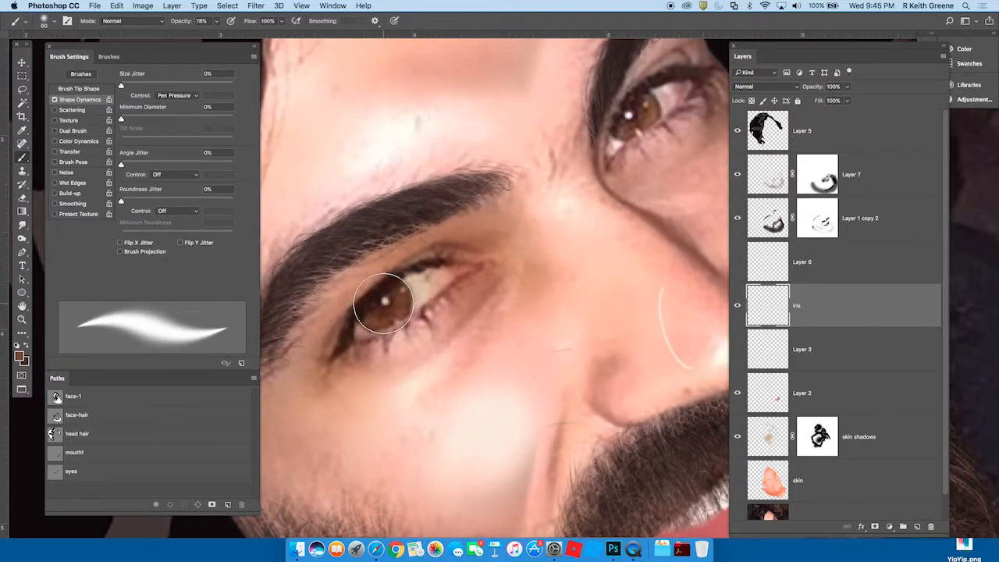
left_click(58, 22)
left_click_drag(57, 77, 125, 78)
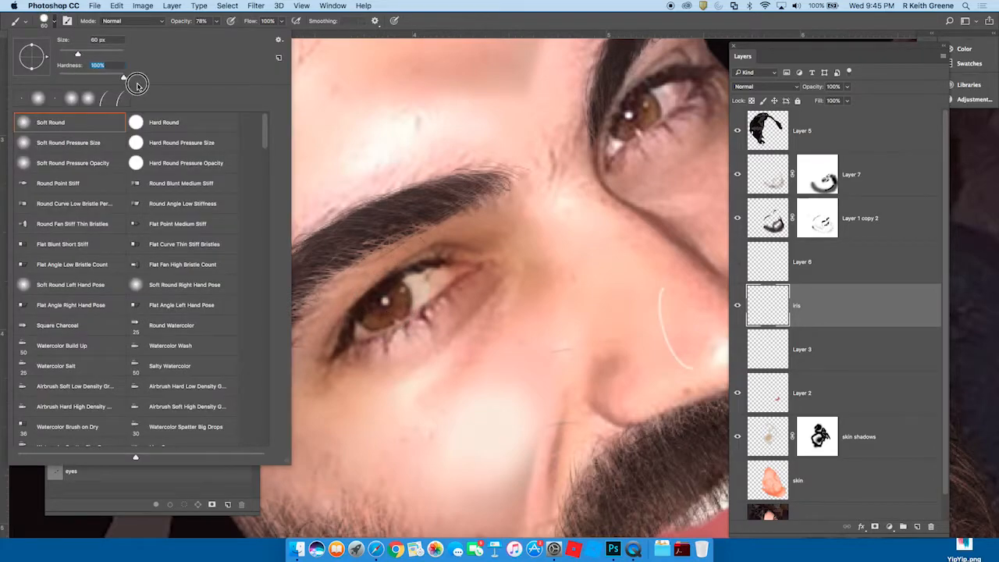
Step: Turn off Shape Dynamics for the brush and try a 50 px brown dab over the nearer iris
left_click(464, 413)
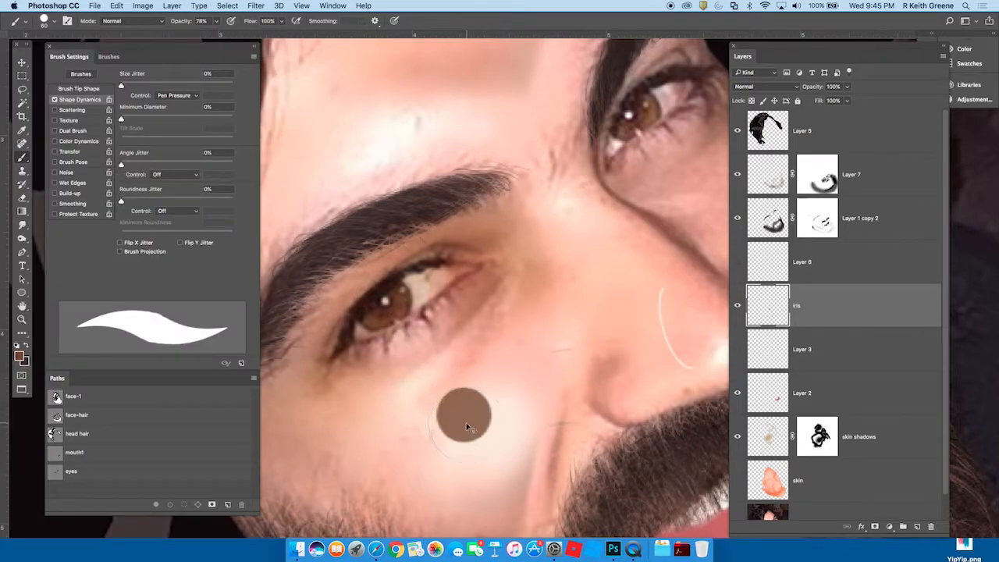
key("ctrl+z")
left_click(54, 101)
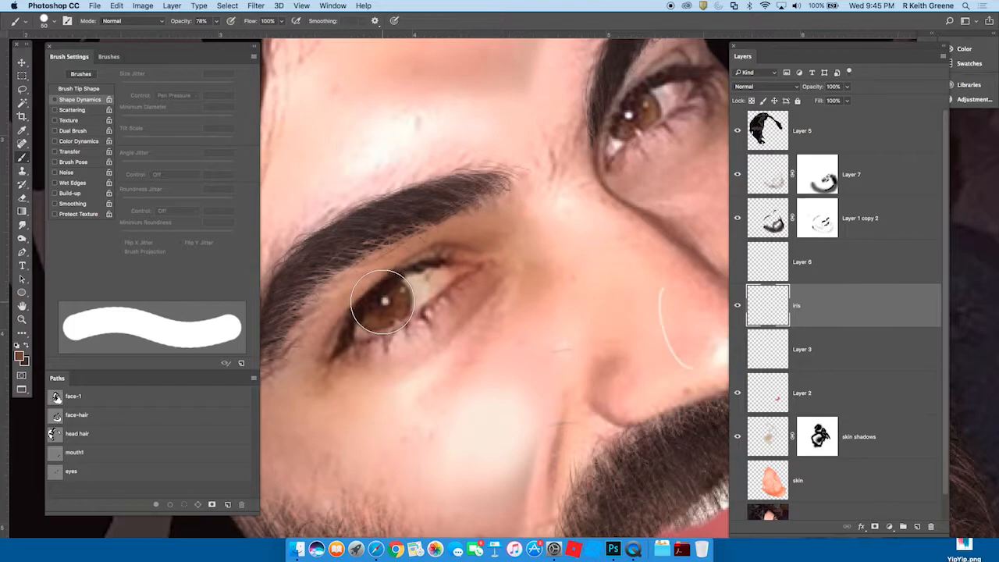
left_click(383, 303)
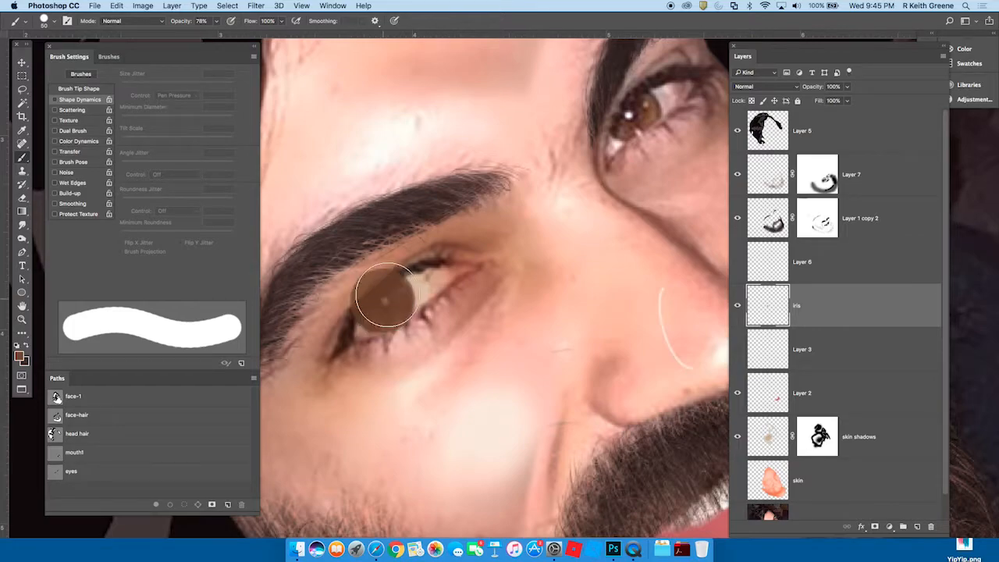
key("super+z")
Step: Set the brush opacity to 100% and paint a solid brown circle over each iris
left_click(216, 22)
left_click_drag(217, 34, 235, 37)
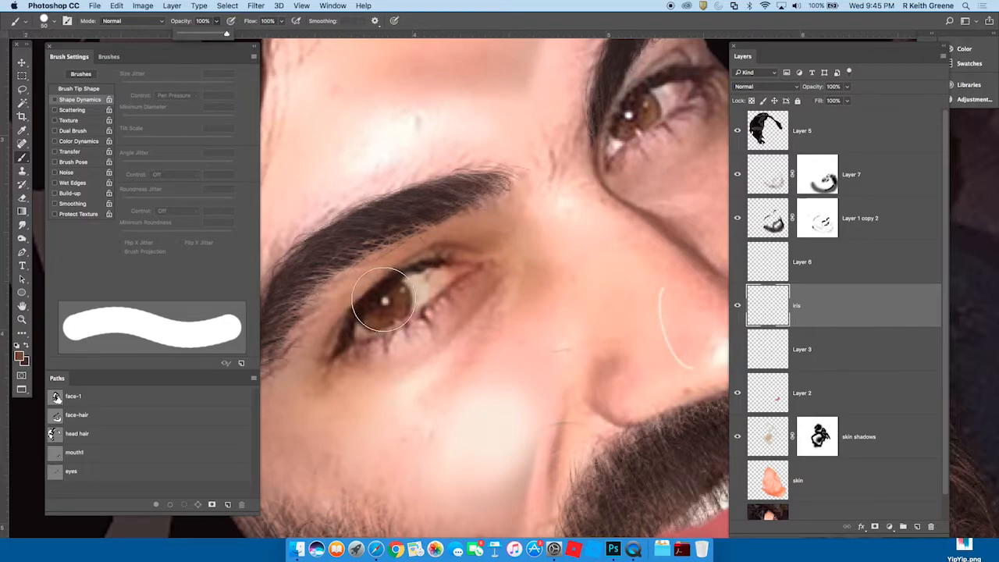
left_click(381, 301)
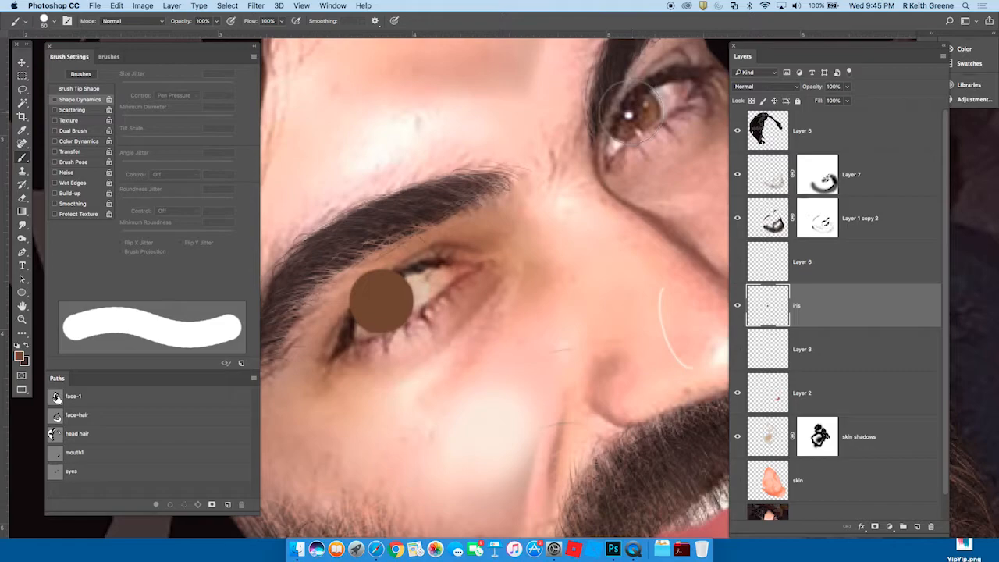
left_click(631, 121)
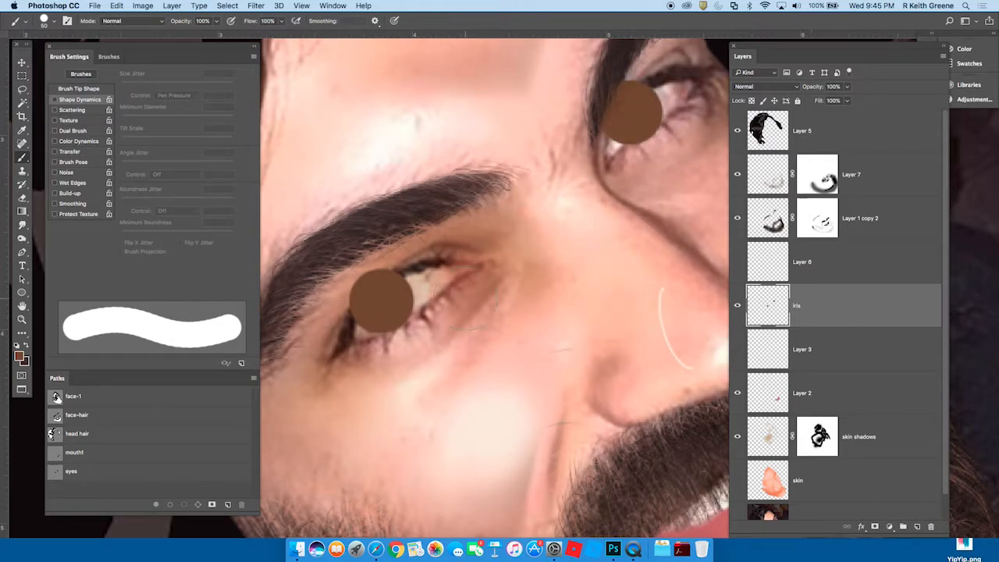
Step: Add a mask to the iris layer and hide the parts of both circles overlapping the eyelids with a 10 px black brush
left_click(875, 527)
key("bracketleft")
key("bracketleft")
key("bracketleft")
key("bracketleft")
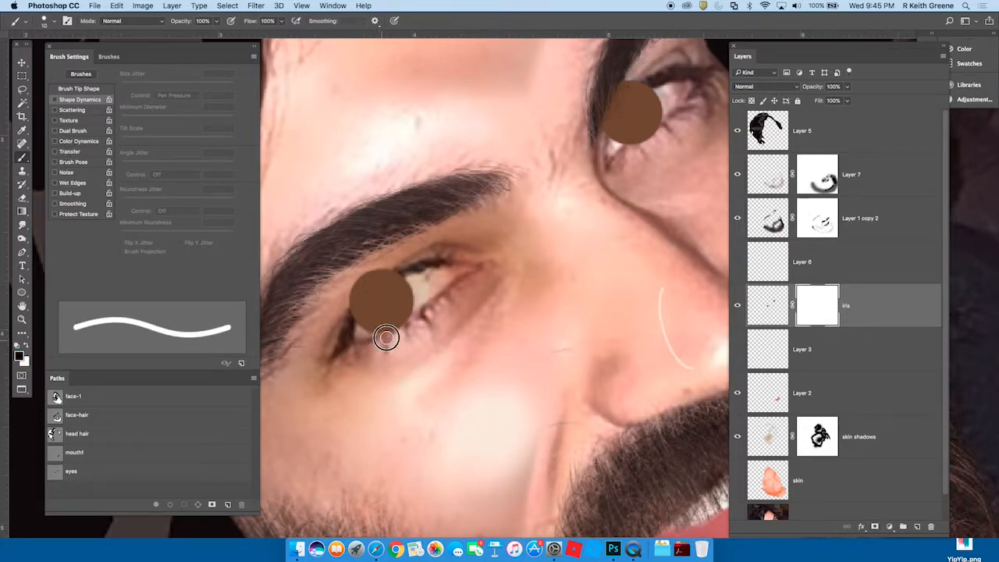
mouse_move(405, 267)
left_mouse_down()
mouse_move(344, 316)
mouse_move(389, 271)
left_mouse_up()
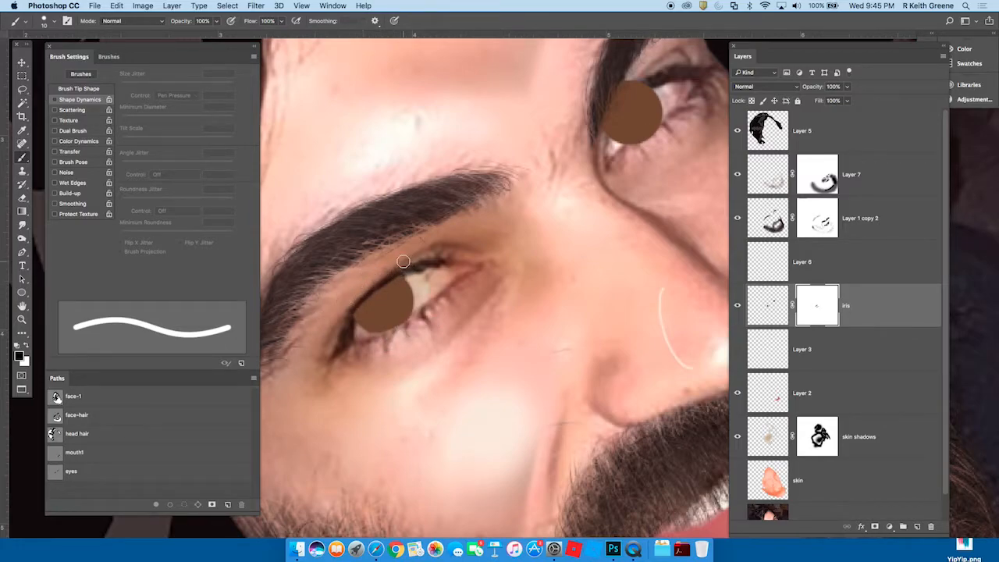
mouse_move(668, 131)
left_mouse_down()
mouse_move(627, 154)
mouse_move(671, 125)
left_mouse_up()
mouse_move(653, 76)
left_mouse_down()
mouse_move(606, 112)
mouse_move(596, 139)
mouse_move(651, 74)
left_mouse_up()
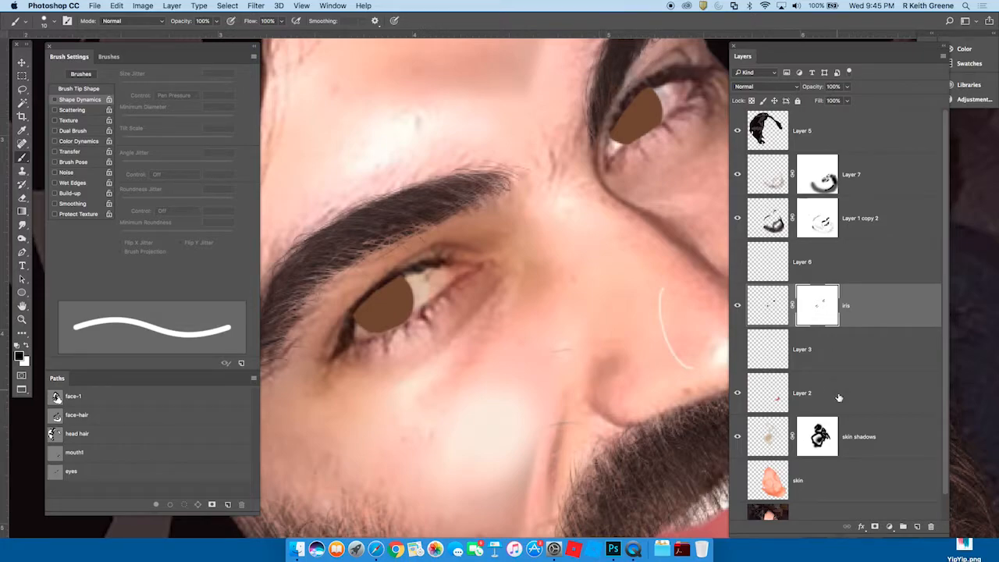
Step: Compare the painted irises with the photo by toggling the iris layer, and lower its opacity to 58%
left_click(740, 307)
left_click(737, 306)
left_click(738, 309)
left_click(738, 309)
left_click(737, 308)
left_click(738, 310)
left_click(848, 88)
left_click(826, 102)
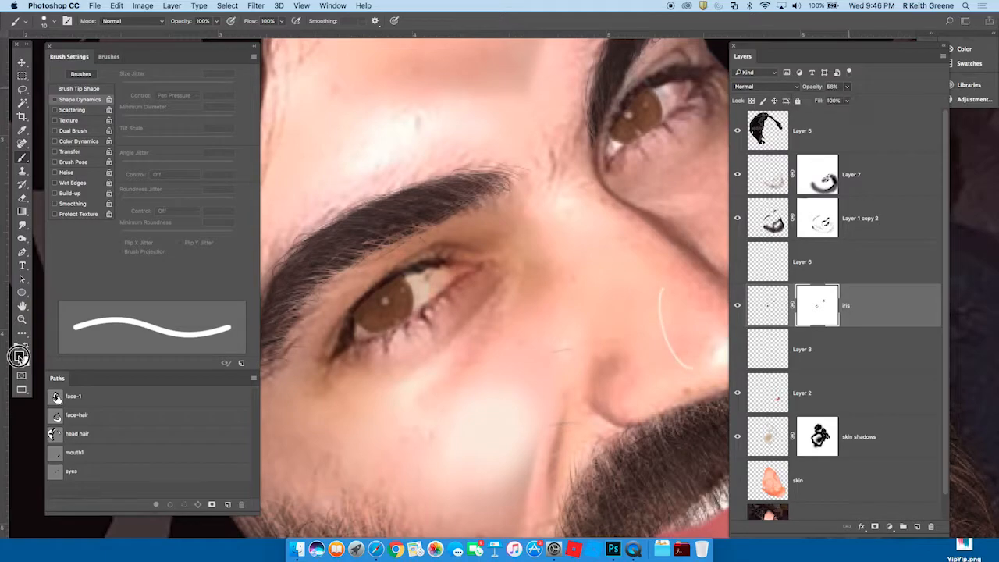
Step: Mask out the catchlight in each iris with a 15 px black brush on the iris layer's mask
left_click(19, 357)
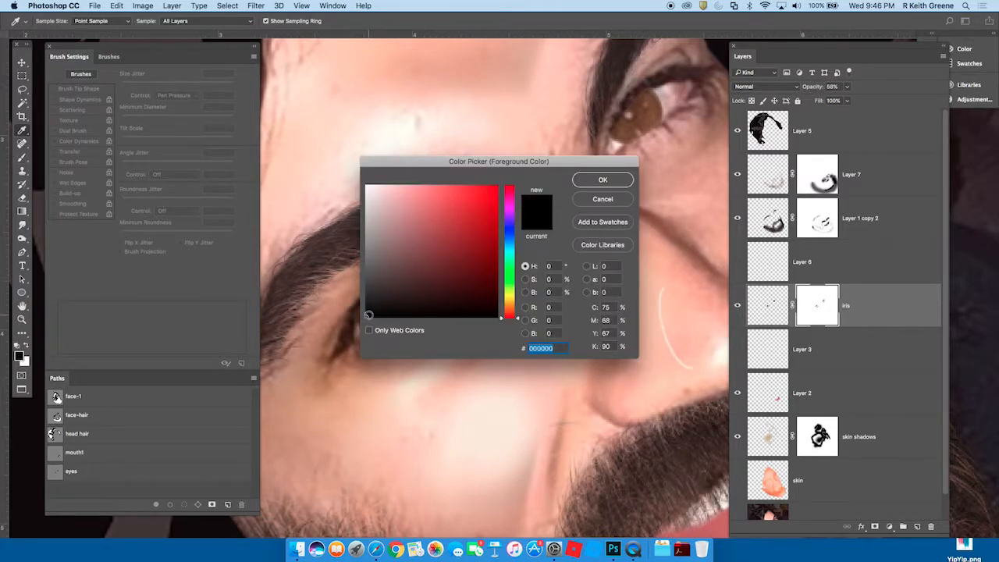
left_click(602, 179)
key("b")
key("bracketright")
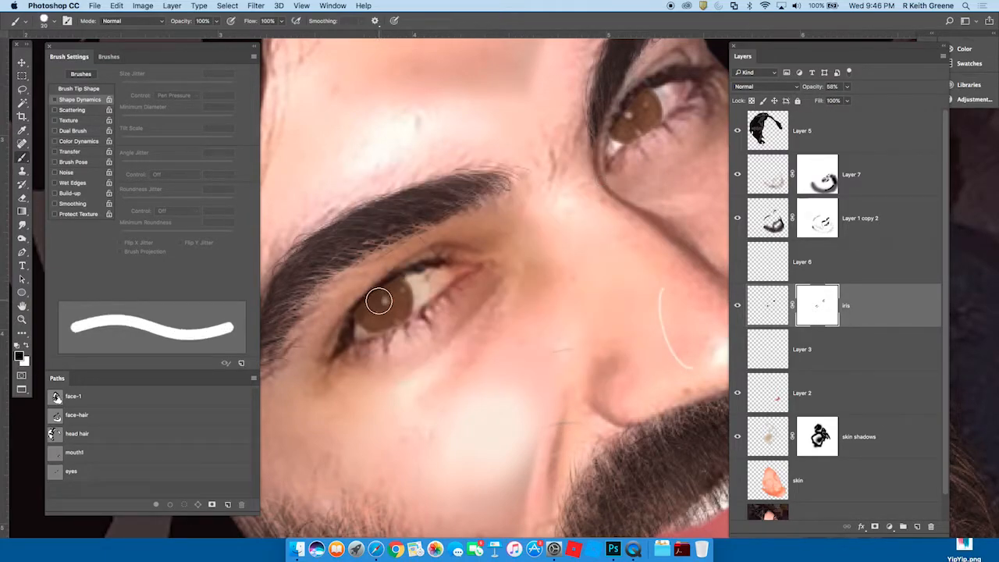
key("bracketleft")
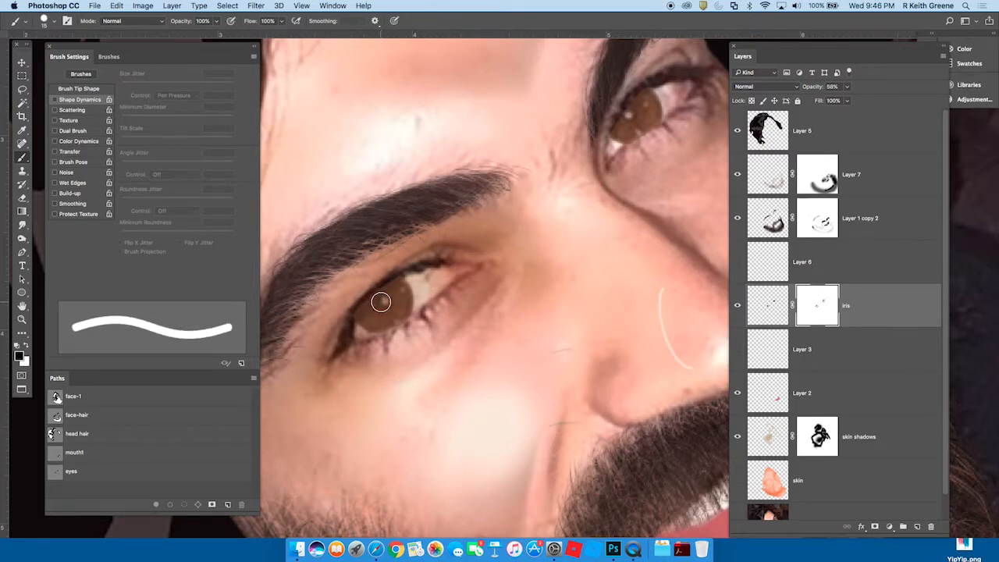
key("bracketright")
left_click(382, 302)
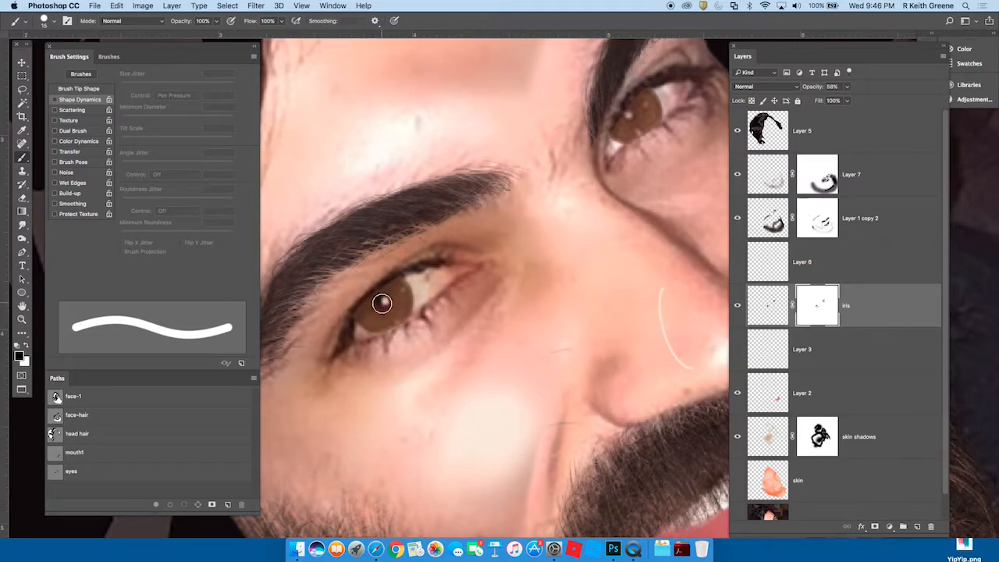
left_click(629, 113)
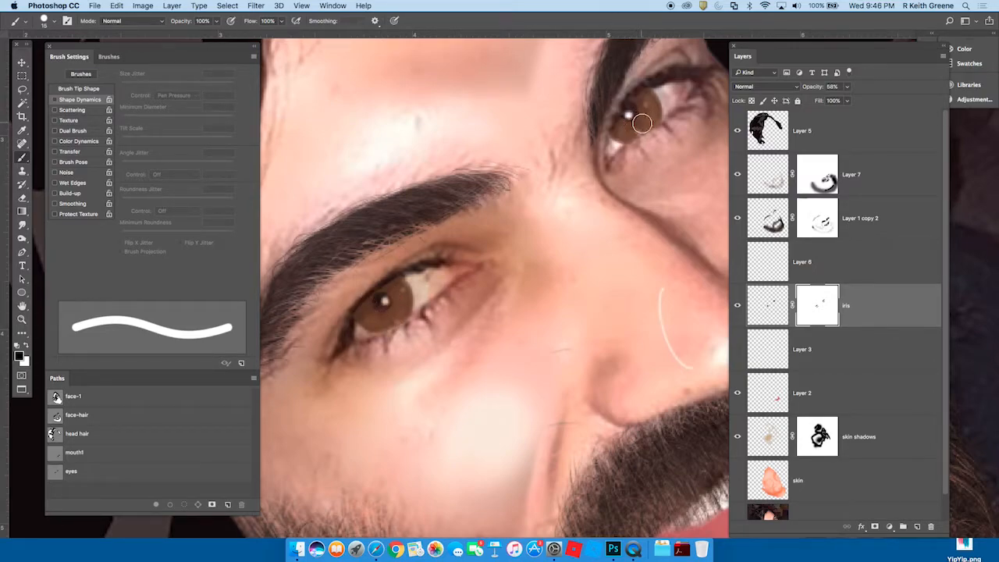
left_click(630, 106)
Step: Check the irises against the eye whites by toggling Layer 3, and raise the iris layer's opacity to 100%
left_click(738, 350)
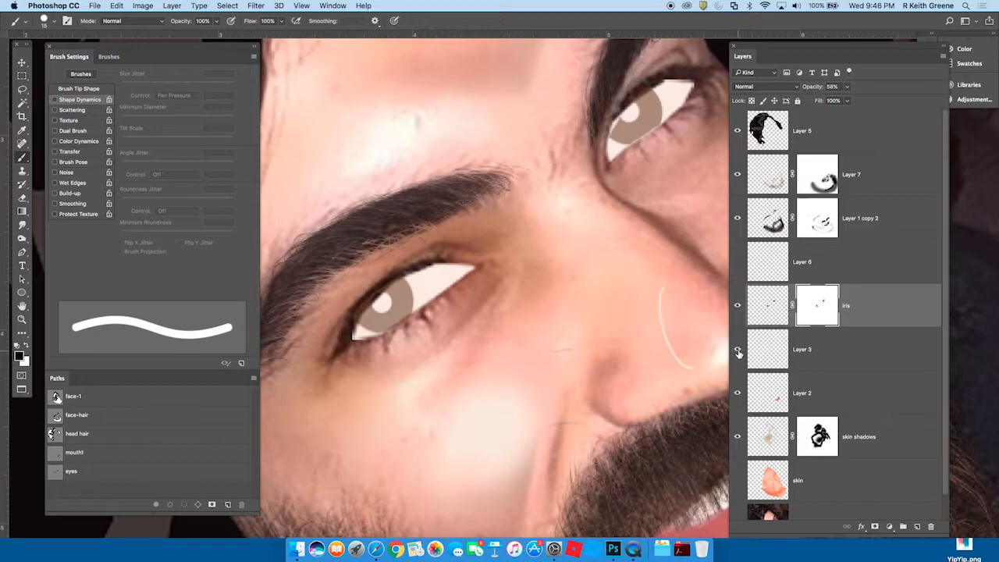
left_click(738, 349)
left_click(848, 86)
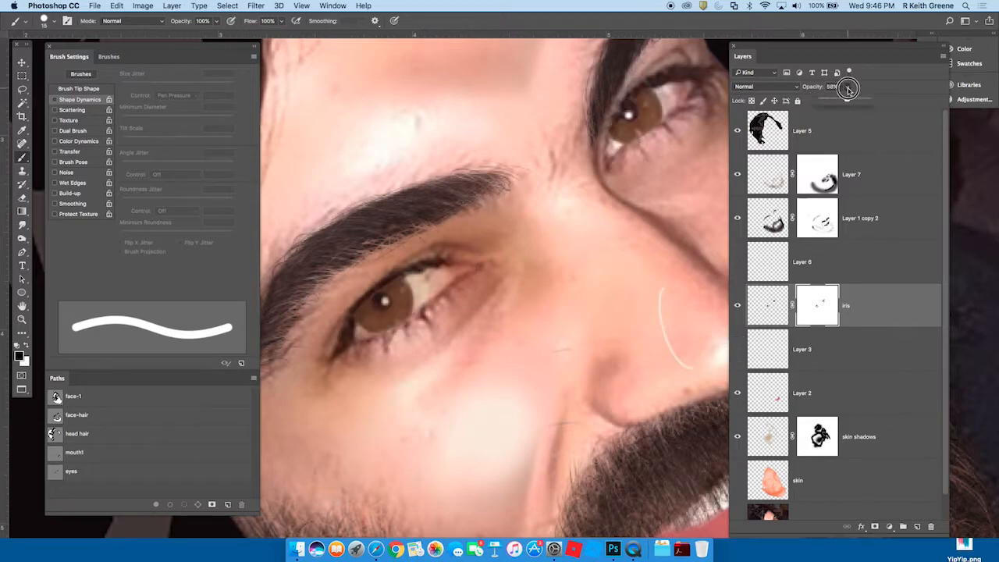
left_click_drag(848, 97, 875, 98)
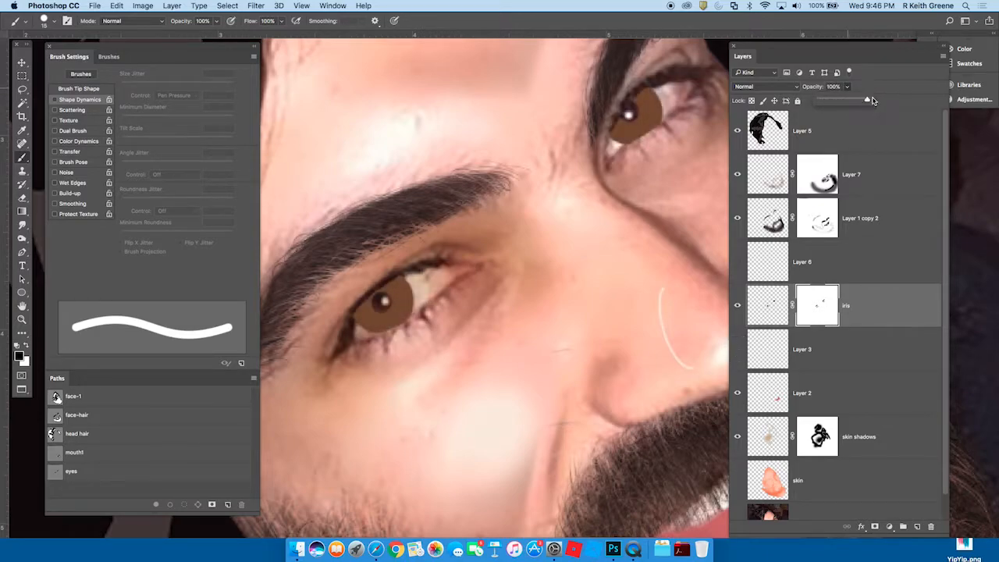
Step: Mask out the pupil in both irises with a 20 px black brush on the iris layer's mask
key("bracketright")
left_click(382, 301)
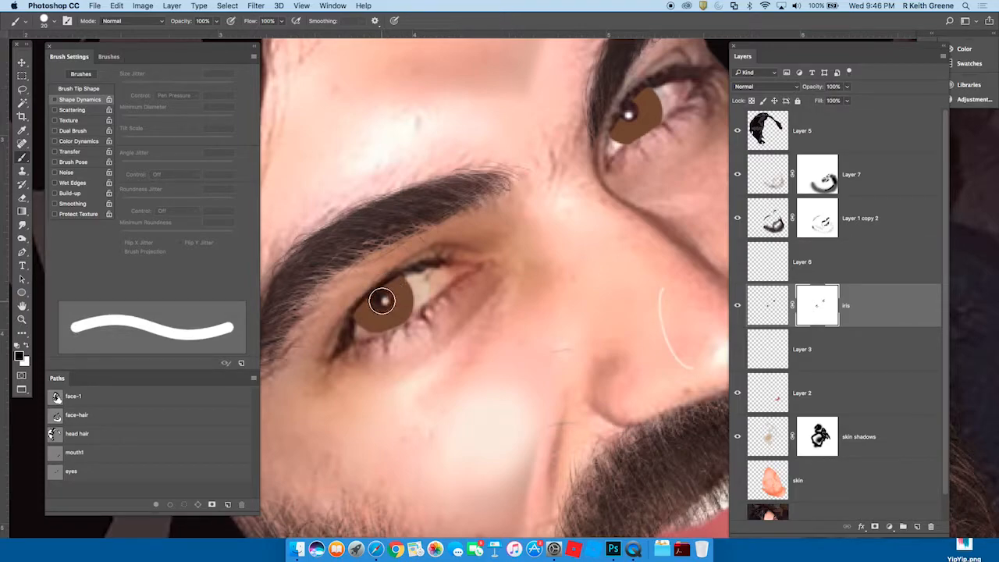
left_click(629, 111)
Step: Darken the outer rim of the first painted iris with a 15 px Burn tool, midtones at 43% exposure
left_click(765, 309)
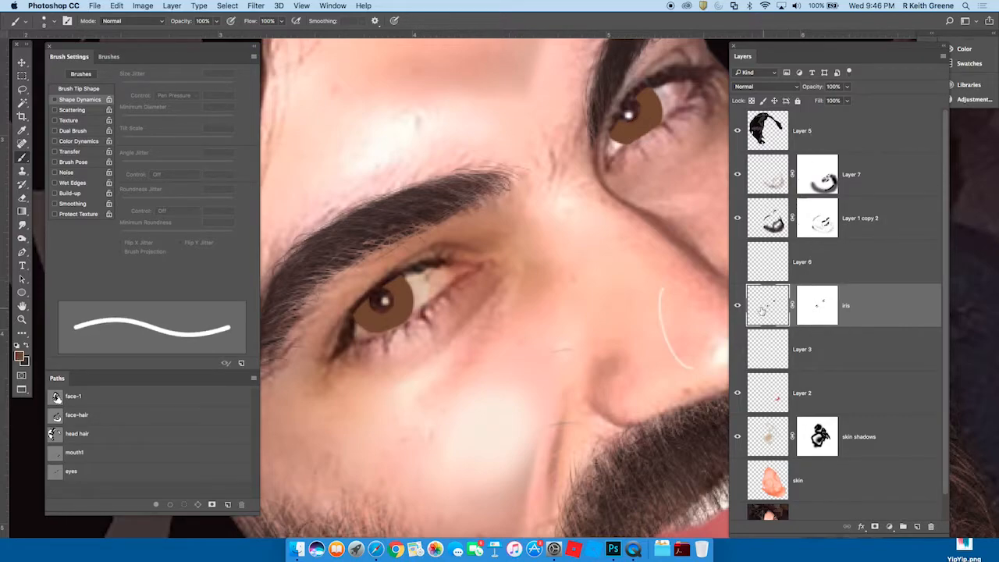
left_click_drag(399, 305, 414, 289)
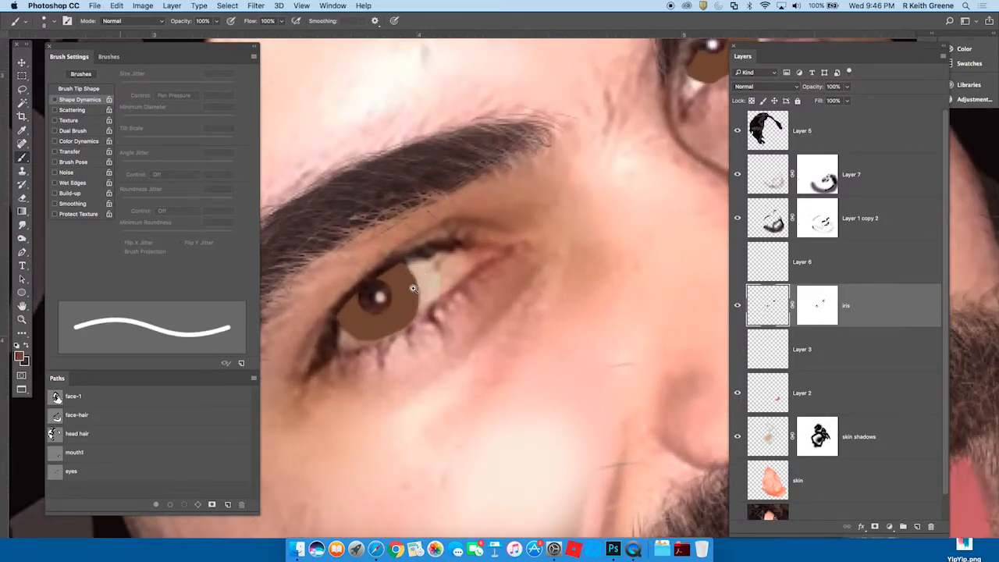
left_click(25, 235)
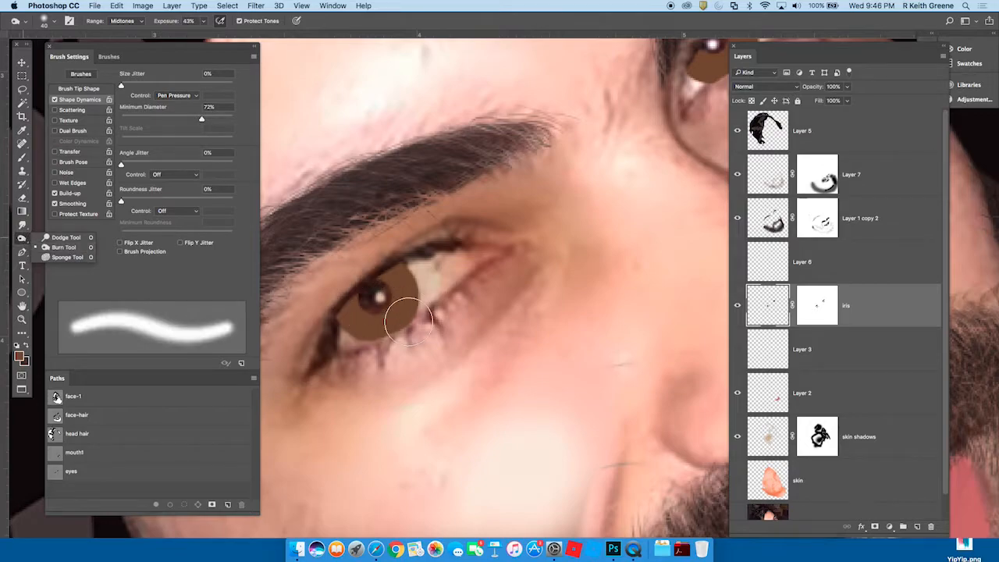
key("bracketleft")
key("bracketleft")
key("bracketleft")
mouse_move(411, 261)
left_mouse_down()
mouse_move(422, 299)
mouse_move(419, 286)
mouse_move(403, 331)
mouse_move(370, 345)
mouse_move(335, 322)
mouse_move(367, 345)
mouse_move(402, 332)
left_mouse_up()
left_click(331, 320)
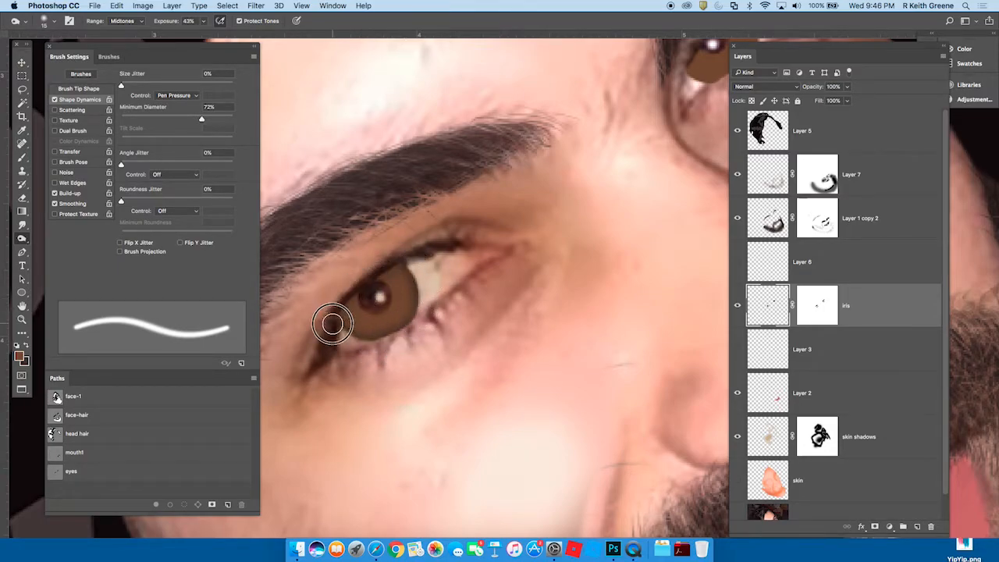
Step: Burn the outer rim of the other iris with a 15 px brush, and reduce the brush size for the lower edge
left_click_drag(539, 300, 451, 353)
left_click(627, 74)
left_click(582, 127)
left_click(630, 69)
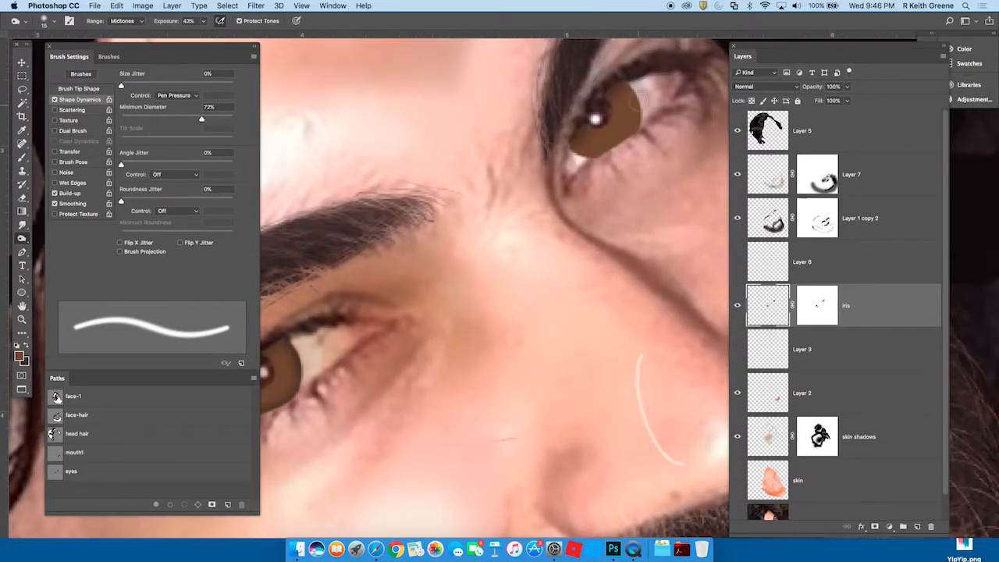
mouse_move(636, 135)
left_mouse_down()
mouse_move(609, 161)
mouse_move(575, 149)
left_mouse_up()
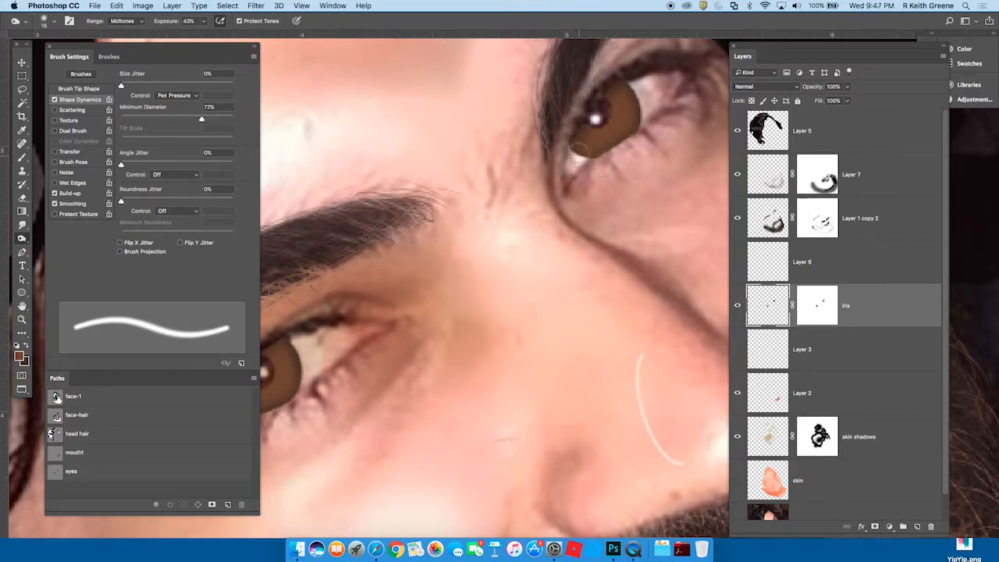
key("bracketleft")
key("bracketleft")
key("bracketleft")
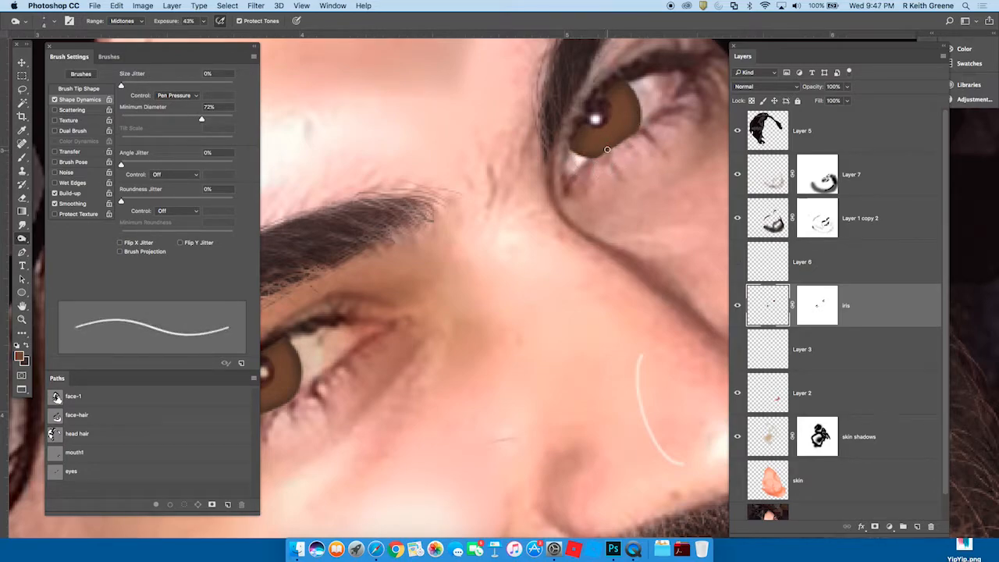
Step: Lighten the inner area of both irises with a 45 px Dodge tool, midtones at 44% exposure
left_click_drag(28, 239, 62, 251)
left_click_drag(445, 270, 617, 239)
key("bracketleft")
key("bracketleft")
key("bracketleft")
key("bracketleft")
key("bracketleft")
key("bracketleft")
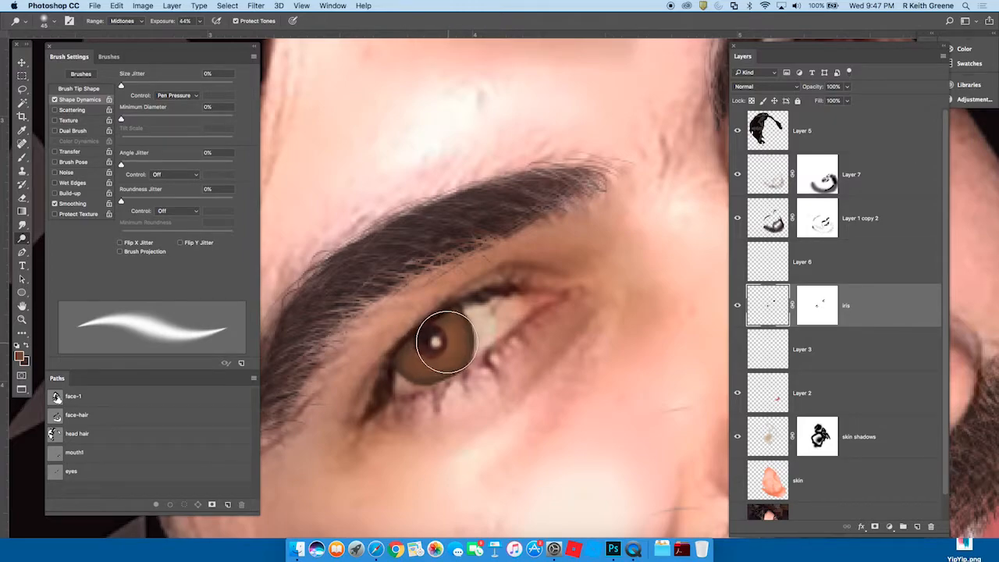
mouse_move(589, 386)
left_mouse_down()
mouse_move(504, 436)
mouse_move(430, 449)
left_mouse_up()
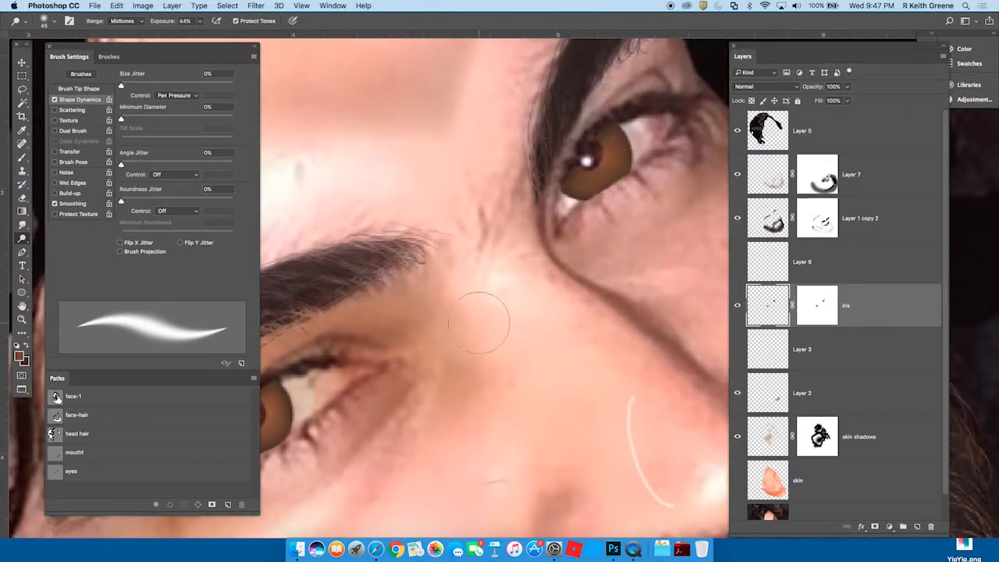
left_click_drag(462, 351, 555, 278)
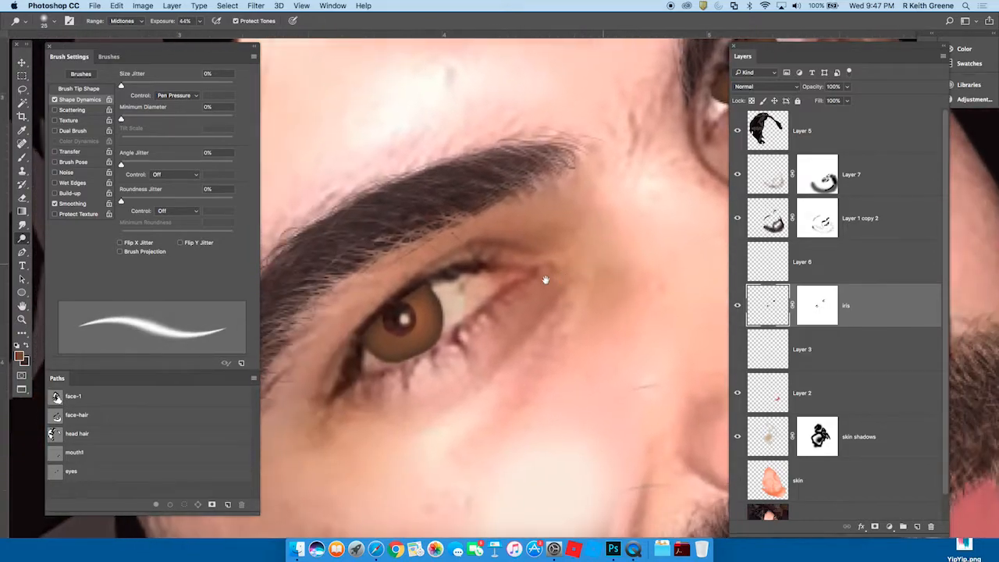
Step: Dodge fine radial streaks around the pupil of the first iris with a 1 px brush, rotating the canvas to follow the iris
left_click(423, 334, "super")
left_click(426, 336, "super")
key("bracketleft")
key("bracketleft")
key("bracketleft")
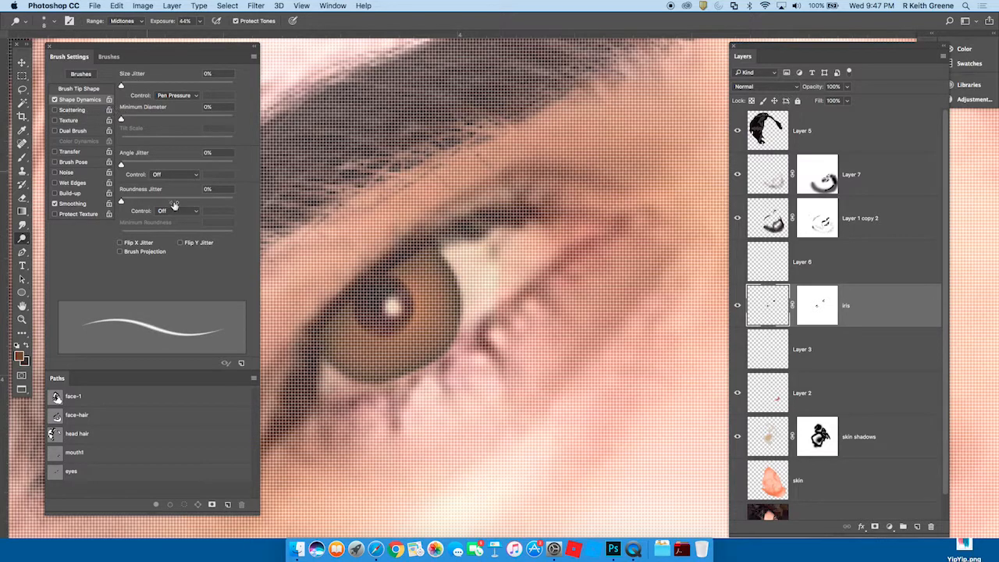
key("bracketleft")
key("bracketleft")
key("bracketleft")
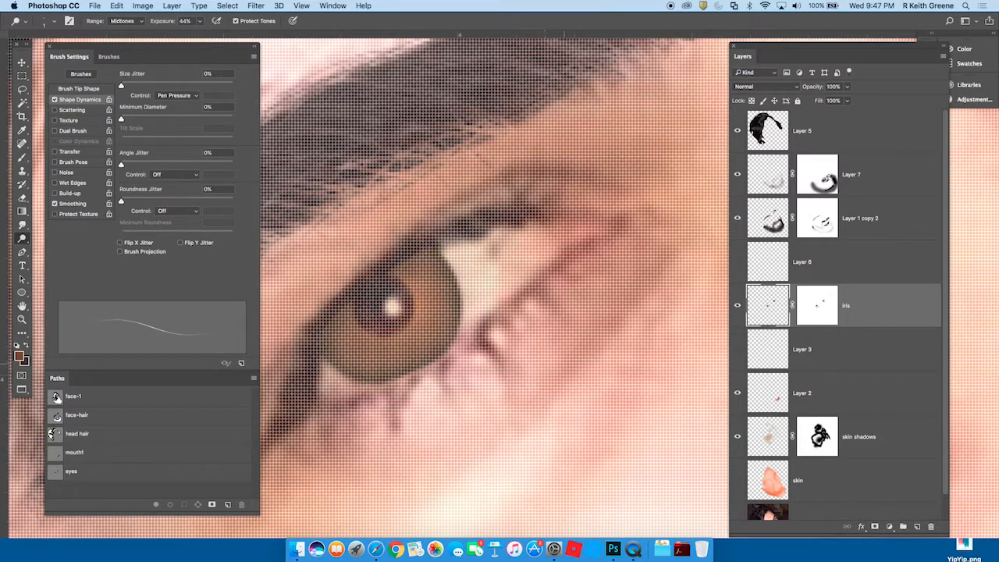
key("r")
left_click_drag(596, 346, 493, 378)
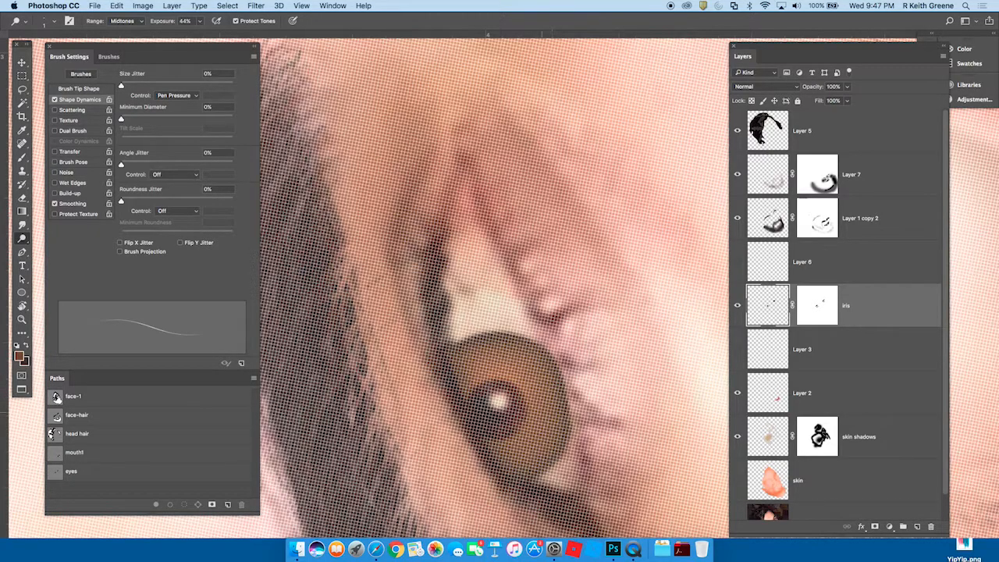
key("r")
mouse_move(661, 437)
left_mouse_down()
mouse_move(659, 348)
mouse_move(632, 246)
left_mouse_up()
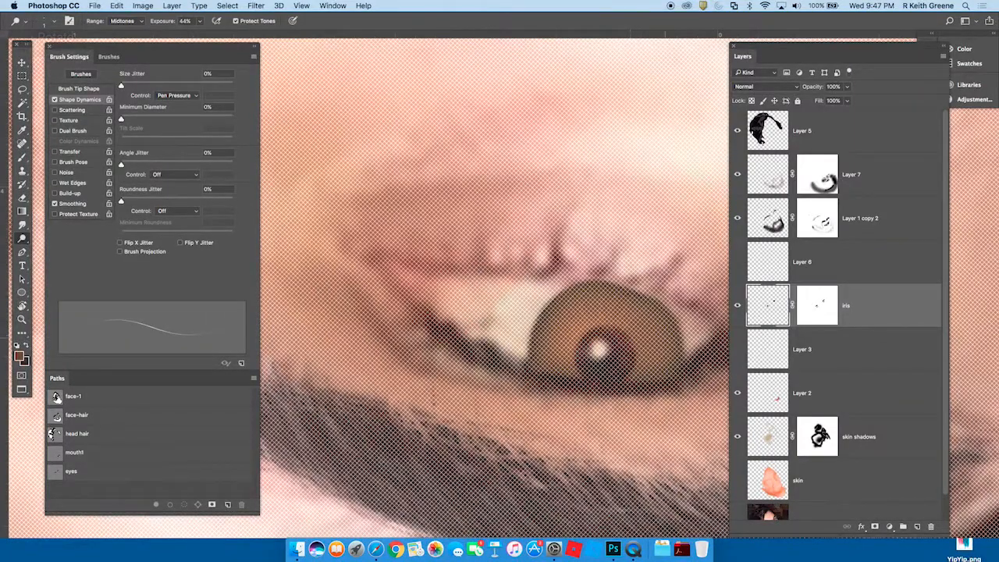
key("r")
left_click_drag(693, 377, 699, 289)
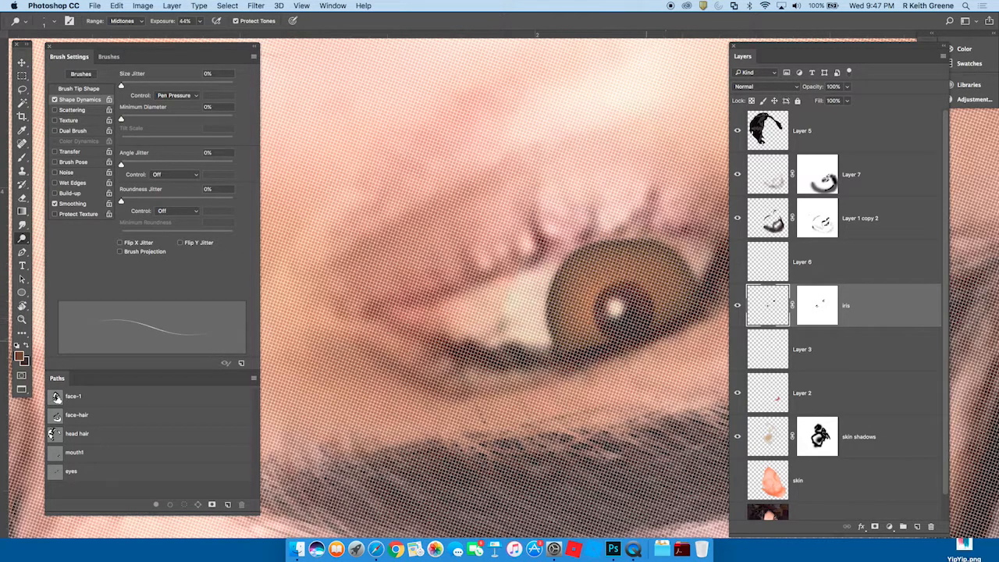
key("z")
mouse_move(666, 351)
left_mouse_down()
mouse_move(637, 396)
mouse_move(703, 308)
mouse_move(593, 80)
mouse_move(398, 59)
mouse_move(301, 109)
left_mouse_up()
key("r")
key("o")
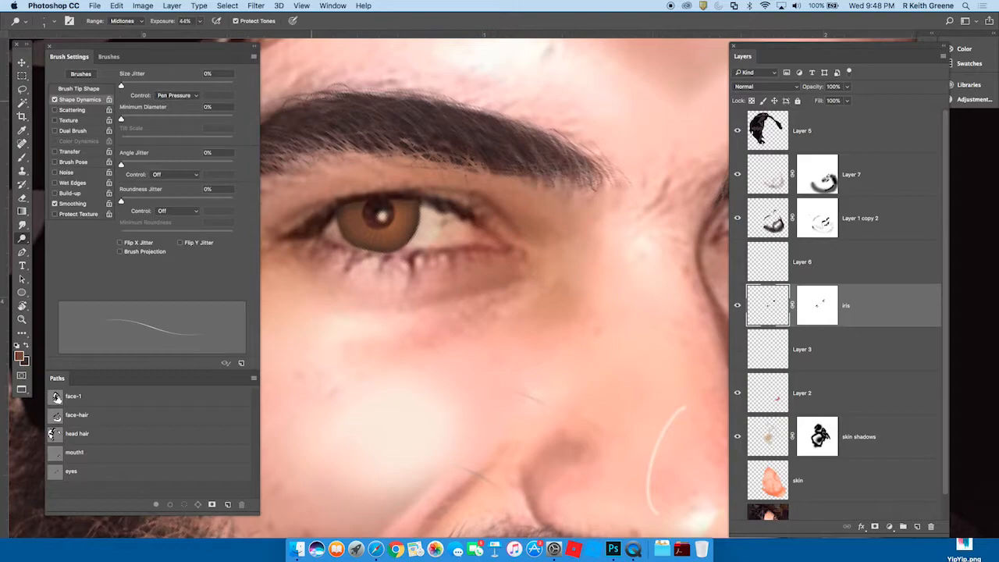
Step: Dodge fine radial streaks into the other iris with the 1 px brush and touch up the streaks in the first iris
key("space")
left_click_drag(663, 351, 441, 334)
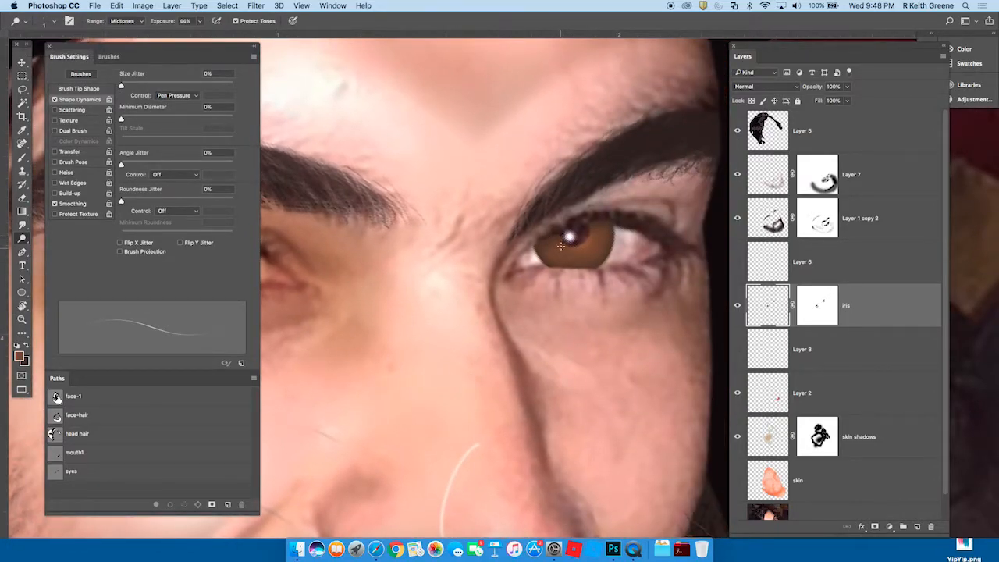
left_click_drag(562, 245, 556, 259)
left_click_drag(560, 240, 555, 261)
mouse_move(589, 242)
left_mouse_down()
mouse_move(605, 258)
mouse_move(615, 233)
left_mouse_up()
mouse_move(509, 365)
left_mouse_down()
mouse_move(569, 339)
mouse_move(687, 335)
left_mouse_up()
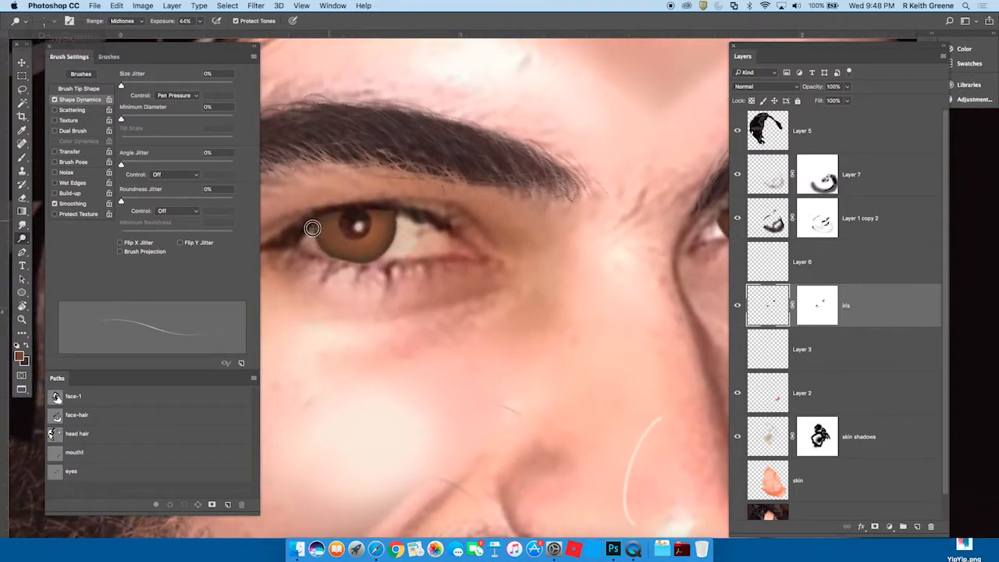
mouse_move(360, 267)
left_mouse_down()
mouse_move(366, 232)
mouse_move(397, 243)
mouse_move(374, 212)
left_mouse_up()
Step: Compare the painted irises with the photo by toggling the iris layer's mask and visibility
left_click(816, 309, "shift")
left_click(816, 308, "shift")
left_click(737, 306)
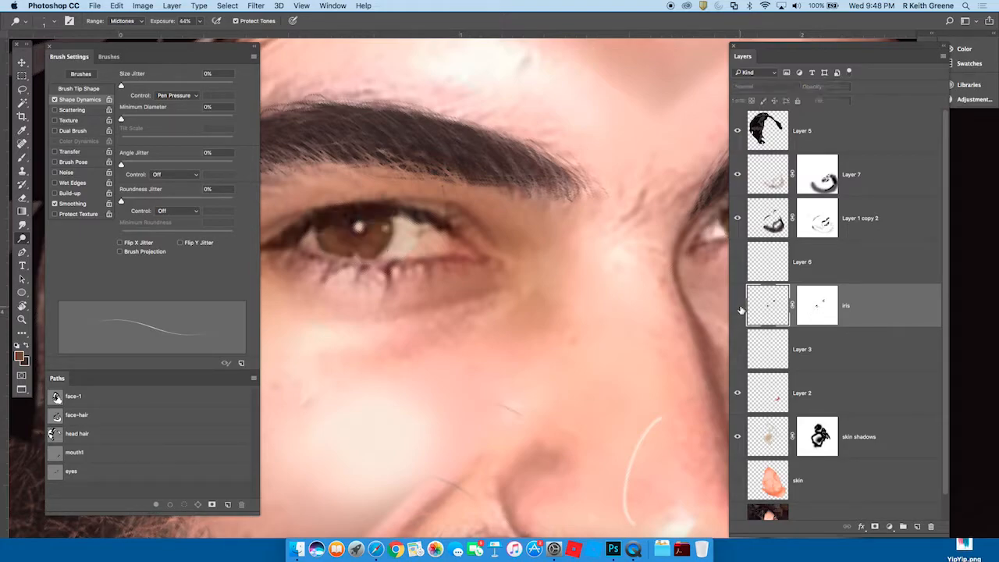
left_click(738, 306)
left_click(738, 306)
left_click(738, 306)
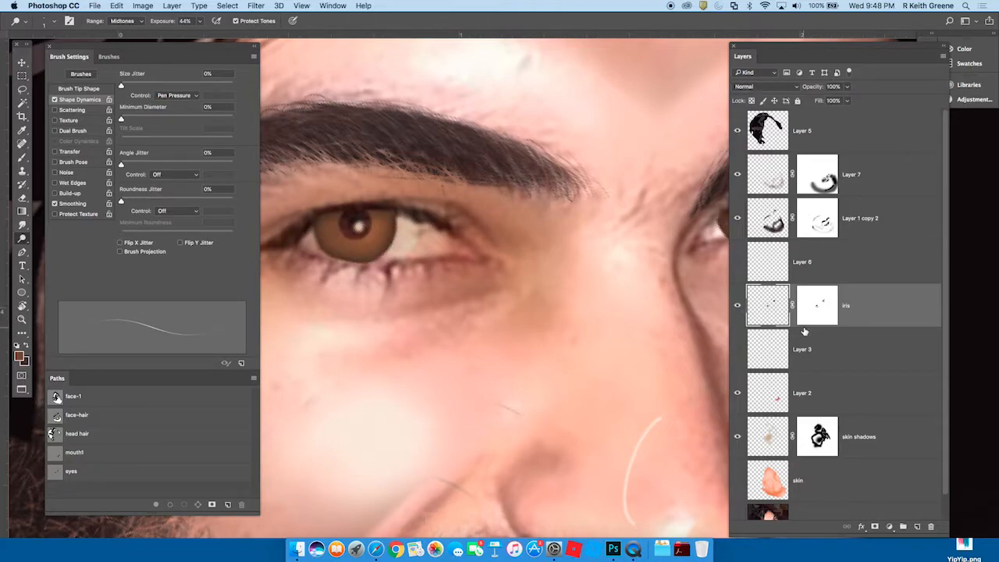
Step: Reset the foreground and background colours to black and white, and check both eyes with the iris mask disabled and enabled
left_click_drag(557, 341, 470, 375)
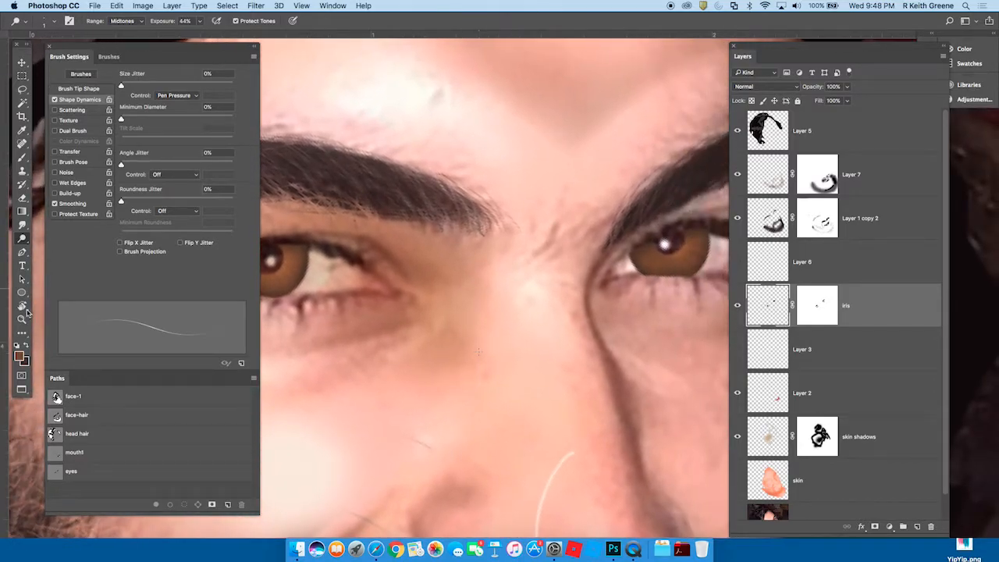
key("d")
left_click(820, 308, "shift")
left_click(819, 308, "shift")
key("bracketright")
key("bracketright")
key("bracketright")
key("bracketright")
key("bracketright")
key("bracketright")
key("bracketright")
key("bracketright")
key("bracketright")
key("bracketright")
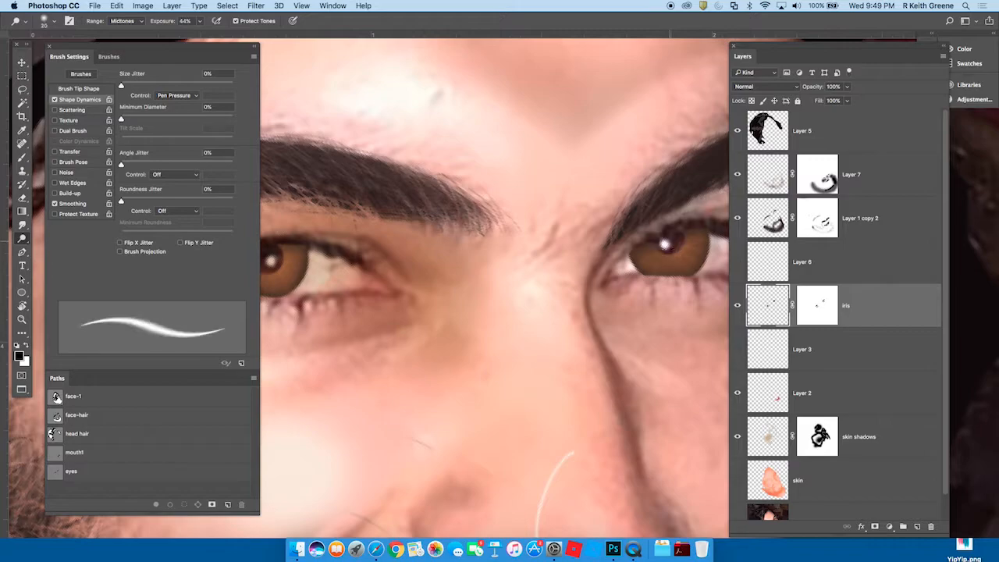
key("bracketleft")
key("bracketright")
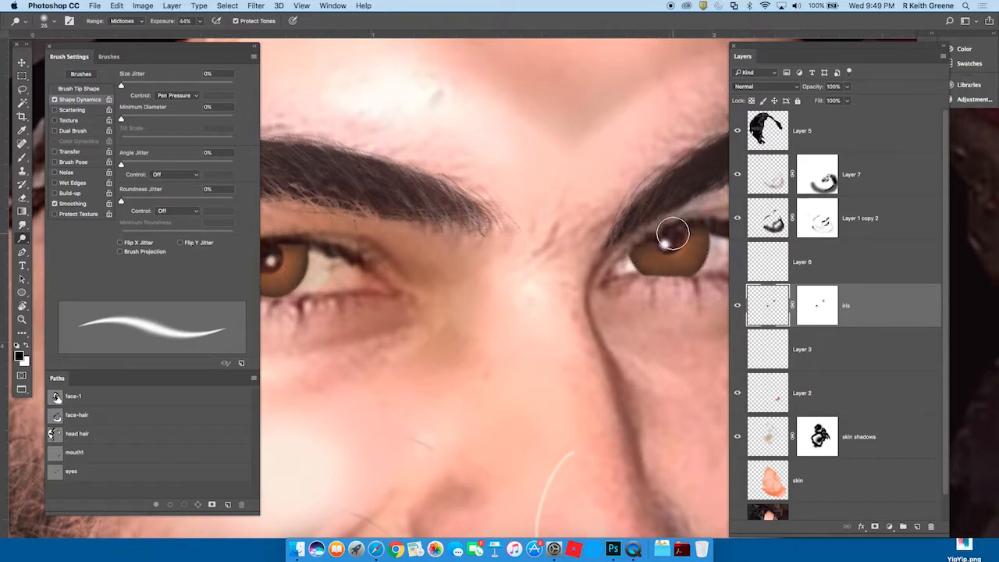
key("b")
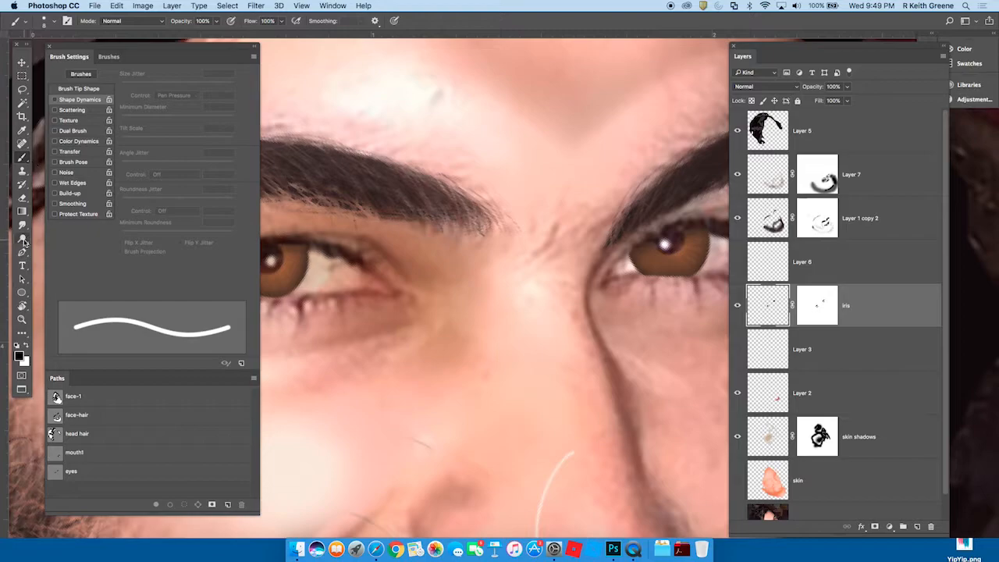
key("bracketright")
key("bracketright")
key("bracketright")
key("bracketright")
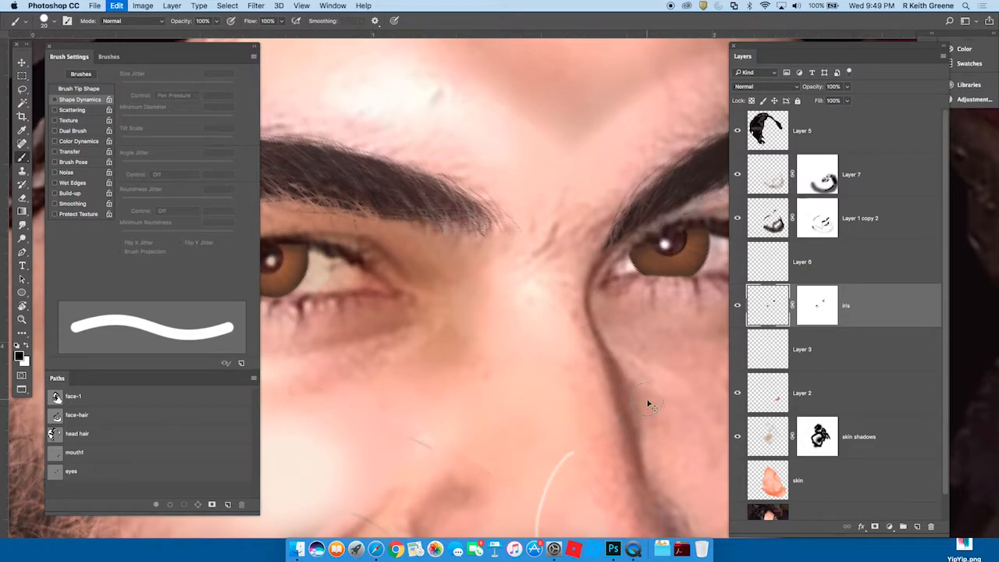
Step: Make the iris layer's mask active and clear the selection loaded from it
left_click(824, 309, "super")
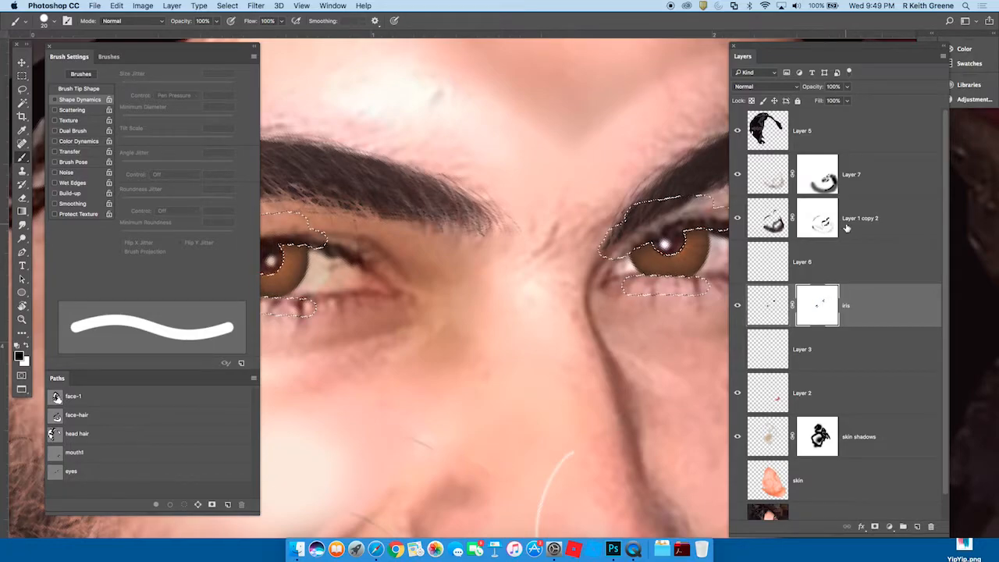
key("m")
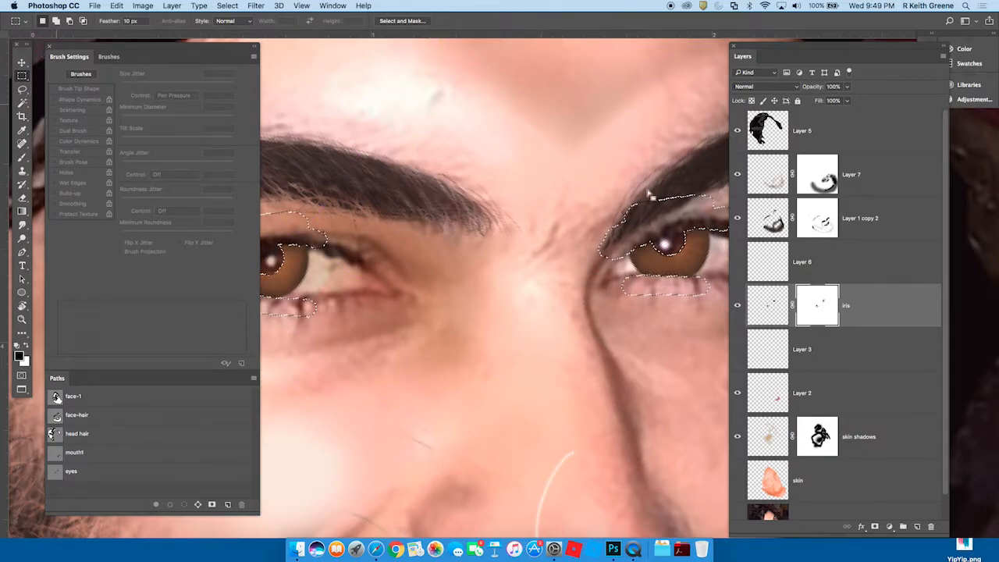
left_click(668, 237)
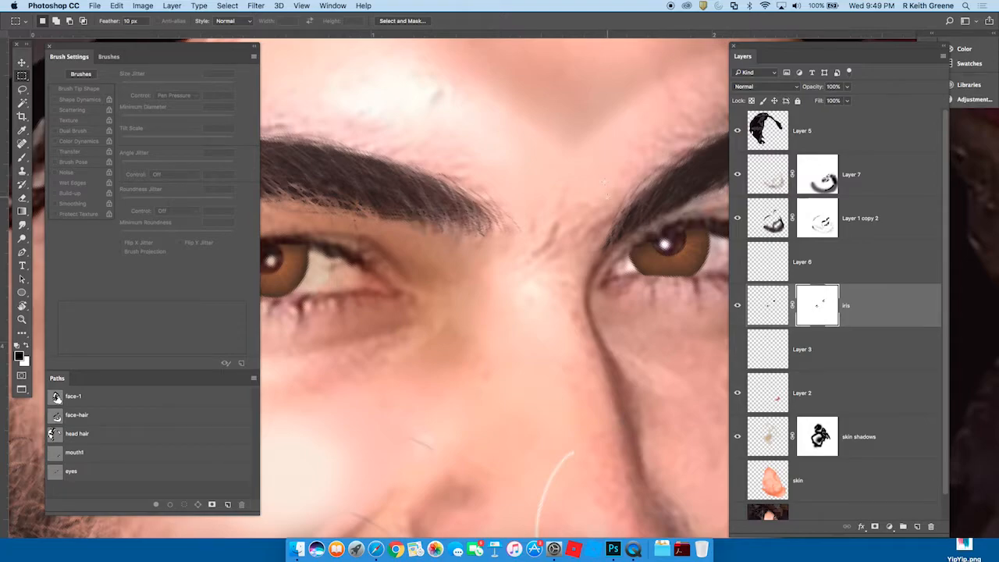
Step: Reduce the Eraser size and clear the iris mask over the pupil of the portrait's right-hand eye, covering the photo's highlight
left_click(25, 199)
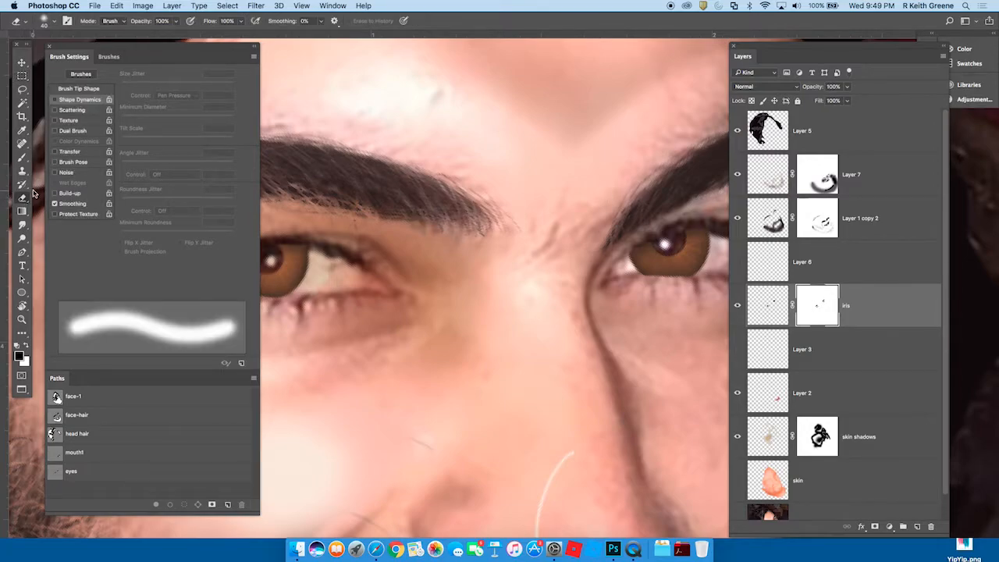
key("bracketright")
key("bracketright")
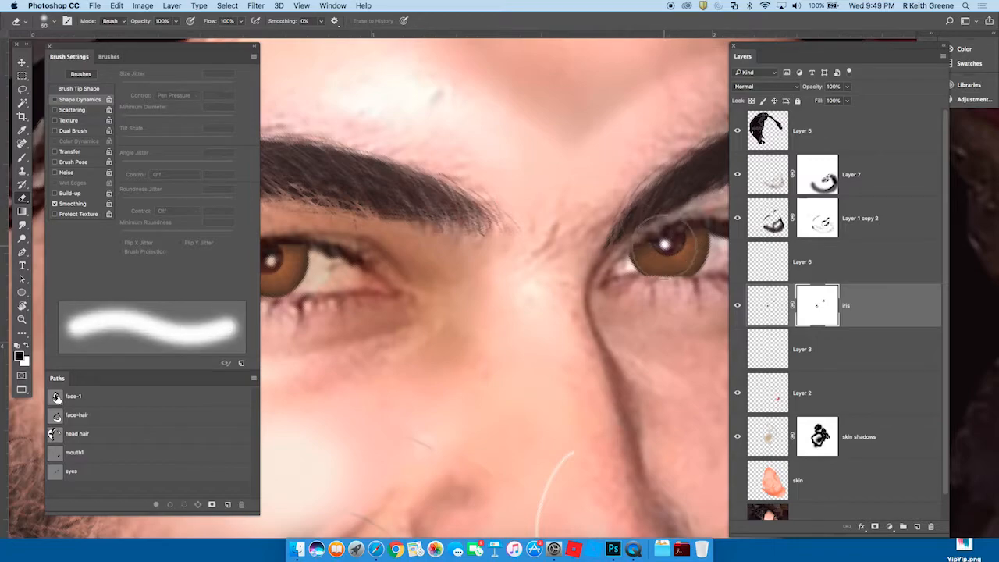
key("bracketleft")
key("bracketleft")
key("bracketleft")
key("bracketleft")
key("bracketleft")
key("bracketleft")
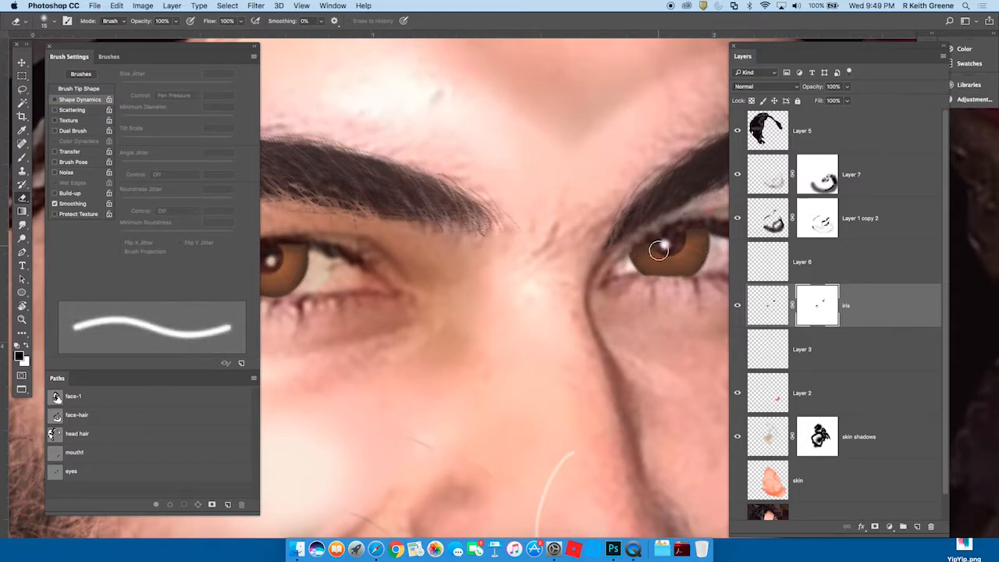
mouse_move(686, 238)
left_mouse_down()
mouse_move(656, 247)
mouse_move(679, 237)
mouse_move(658, 245)
mouse_move(677, 241)
mouse_move(674, 253)
mouse_move(694, 242)
left_mouse_up()
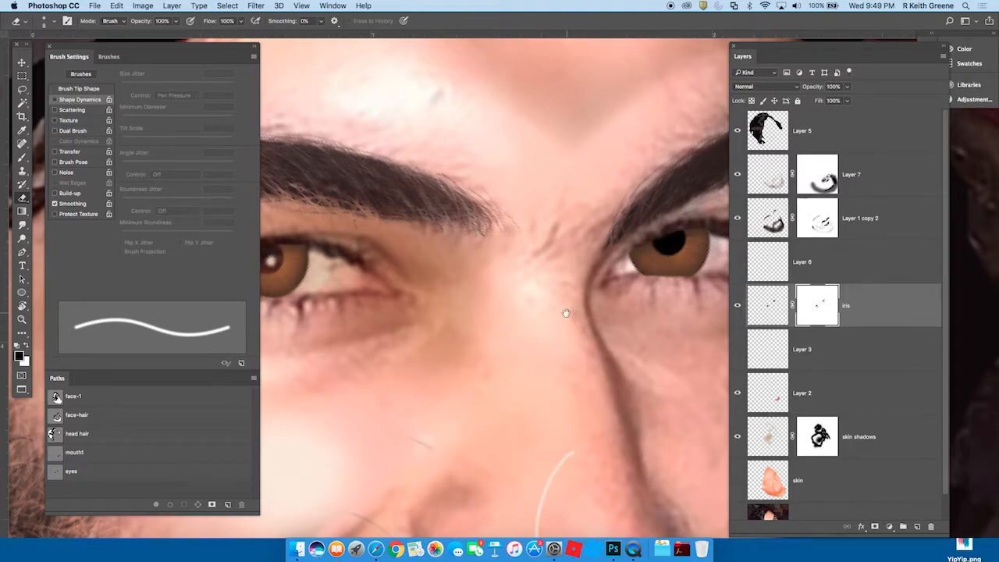
Step: Erase the iris mask over the pupil area of the portrait's left-hand eye
scroll(570, 313, "left", 5)
mouse_move(377, 230)
left_mouse_down()
mouse_move(355, 238)
mouse_move(383, 239)
mouse_move(371, 249)
mouse_move(377, 232)
mouse_move(359, 232)
mouse_move(385, 236)
left_mouse_up()
key("bracketleft")
key("bracketleft")
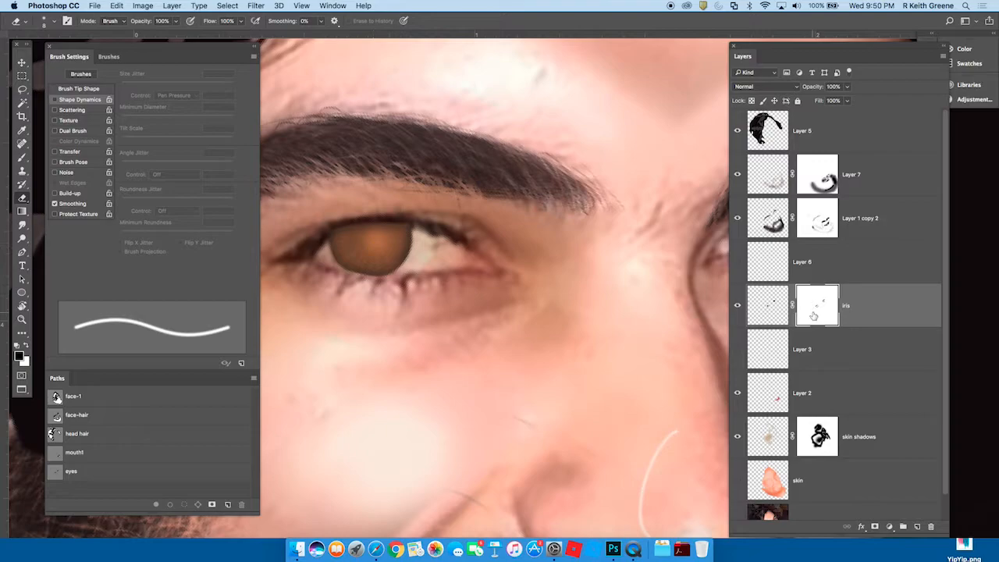
Step: Paint a black pupil in the left-hand iris on the iris layer itself, settling on a 15 px Brush dab
left_click(782, 304)
left_click(23, 157)
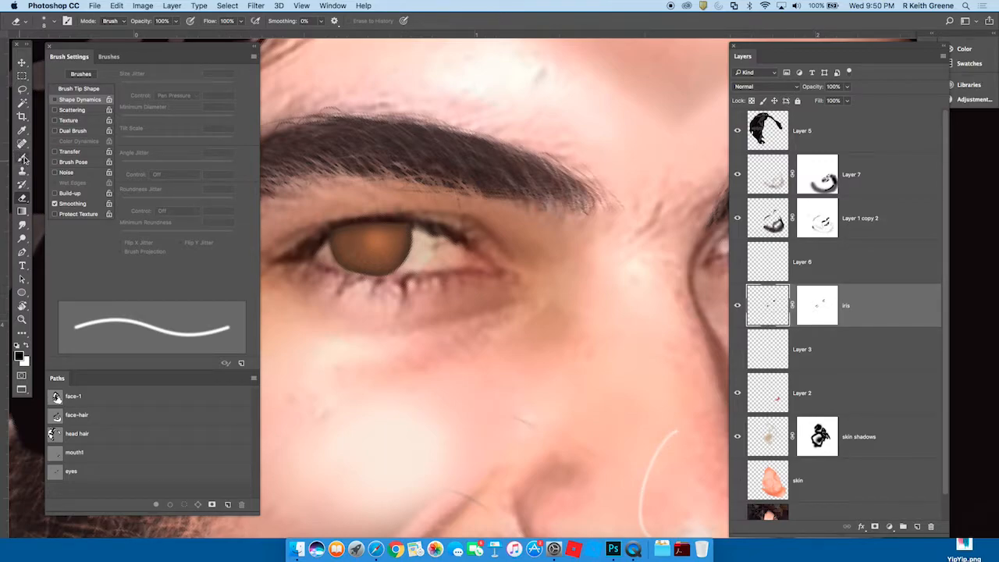
key("bracketleft")
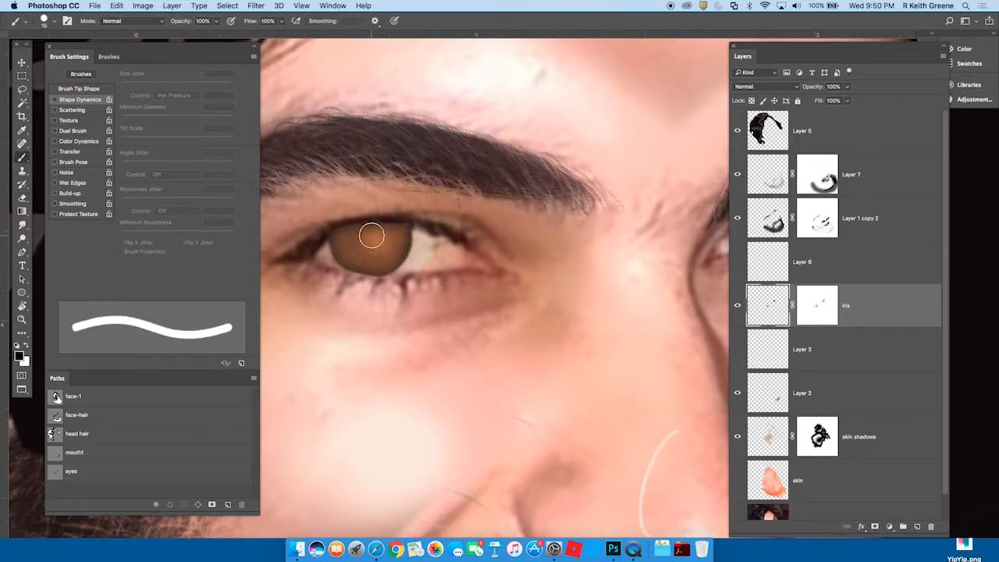
key("bracketright")
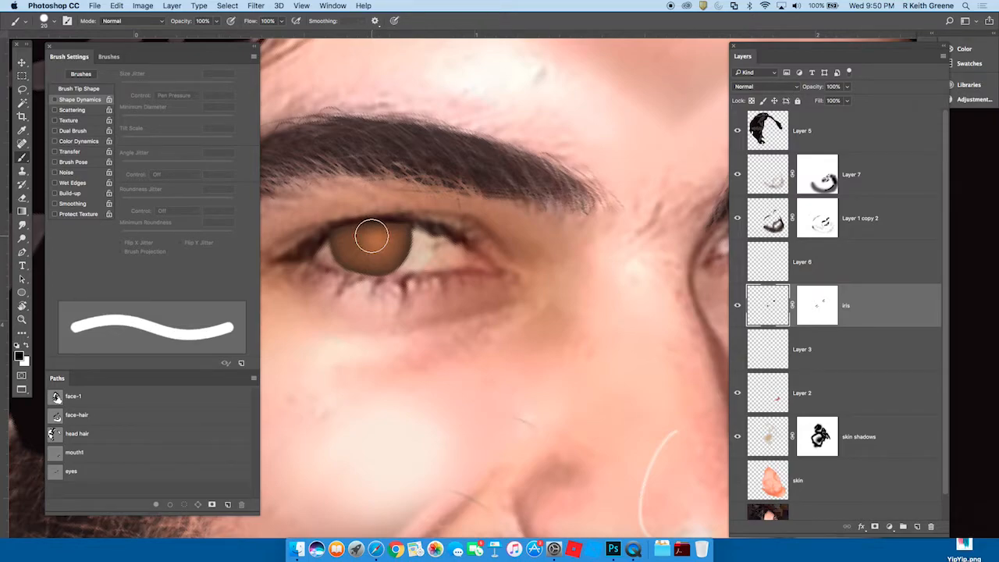
left_click(371, 237)
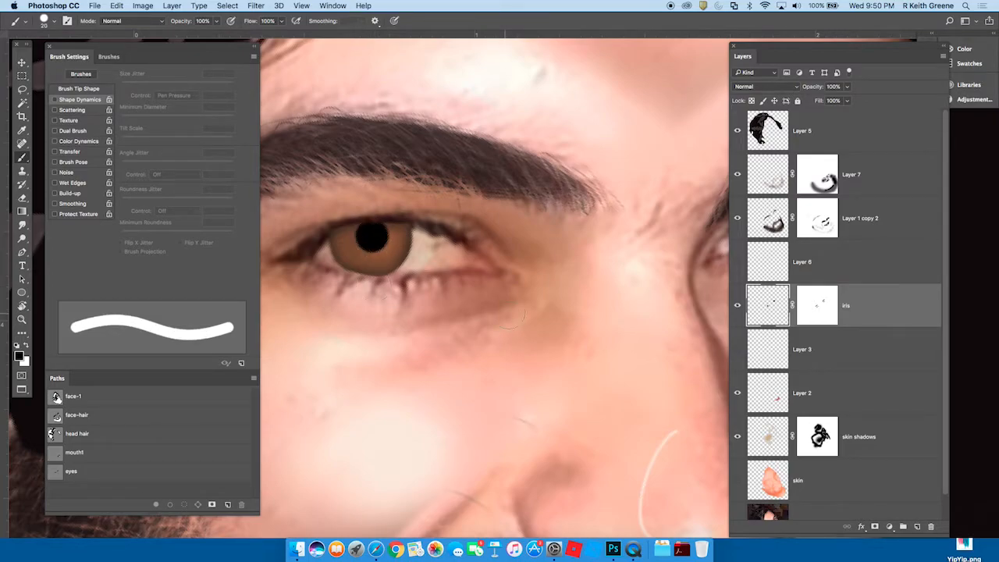
key("super+z")
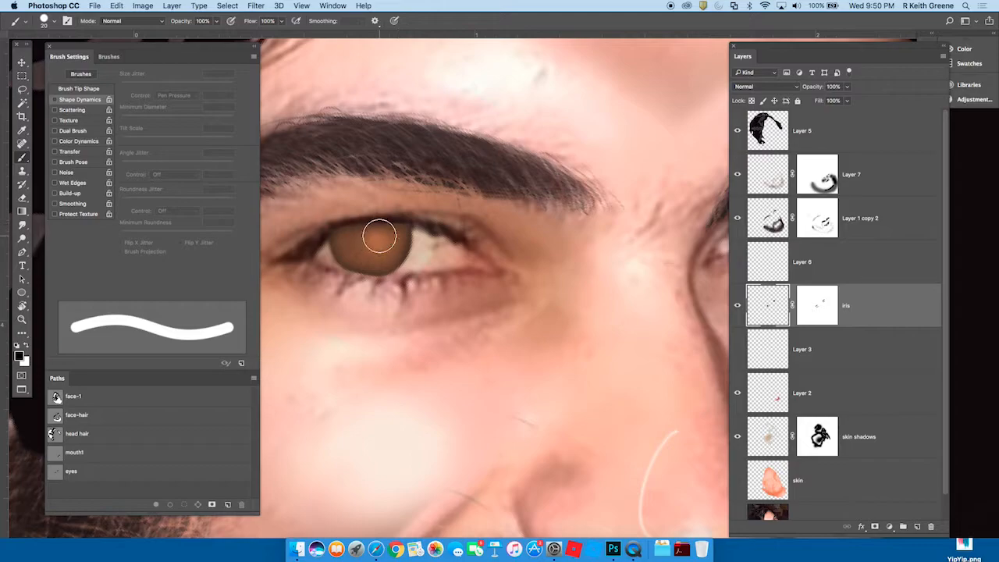
key("bracketleft")
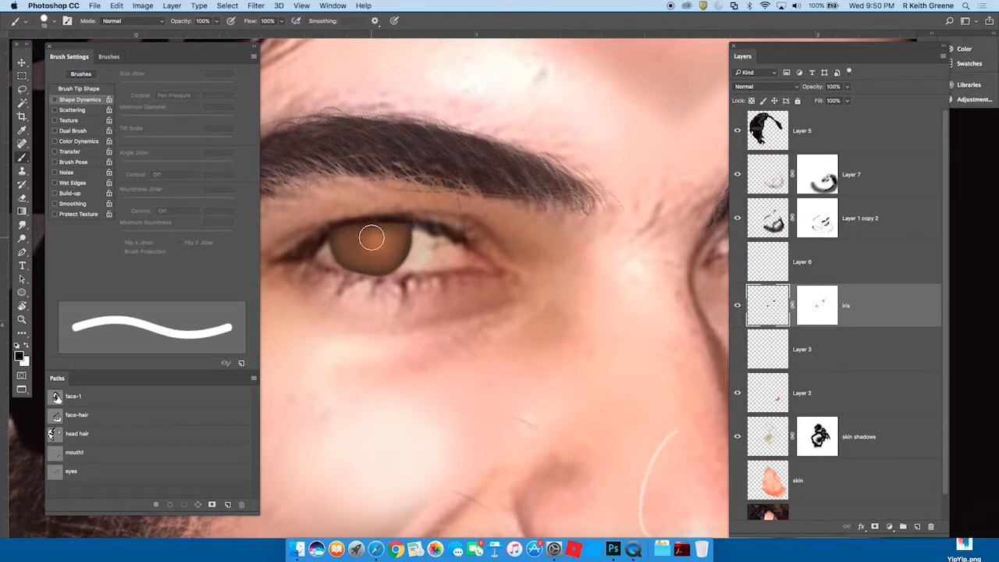
left_click(371, 237)
Step: Compare with the other eye and enlarge the left-hand pupil with a 20 px black Brush dab
mouse_move(581, 343)
left_mouse_down()
mouse_move(458, 368)
mouse_move(447, 353)
left_mouse_up()
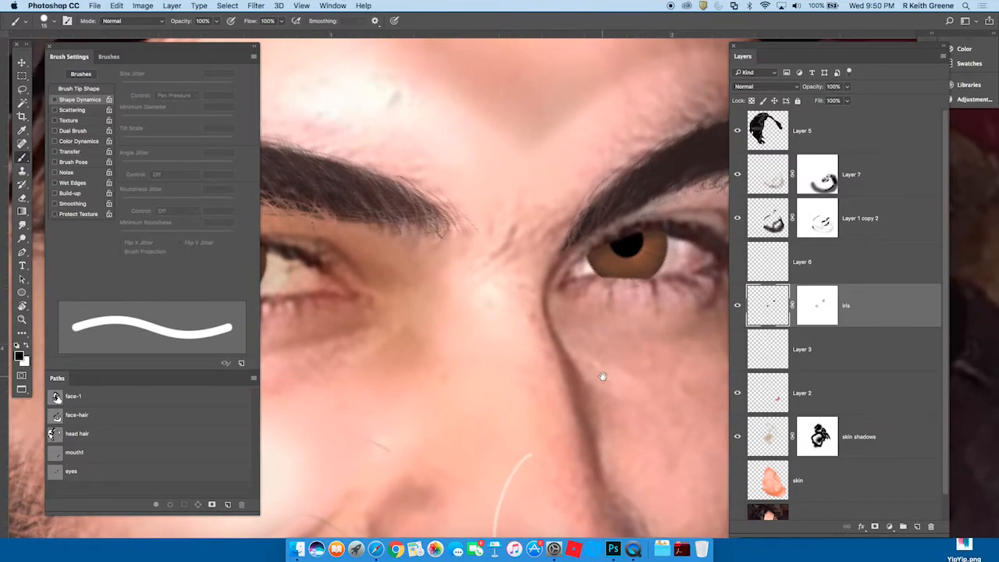
left_click_drag(582, 421, 649, 399)
key("bracketright")
left_click(307, 241)
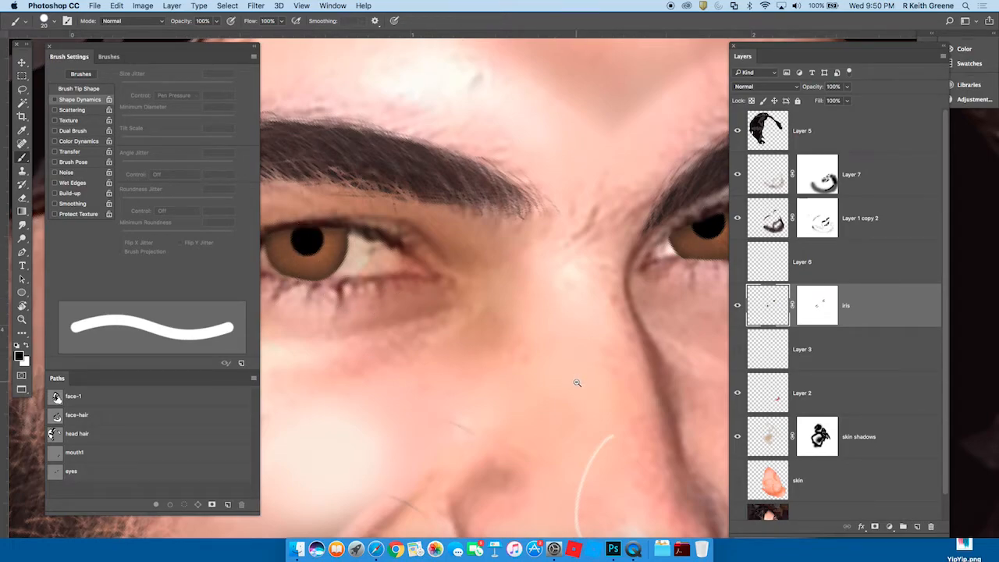
Step: Hide the iris layer and examine the catchlights in both eyes of the photo, moving the brush settings out of the way
left_click(738, 308)
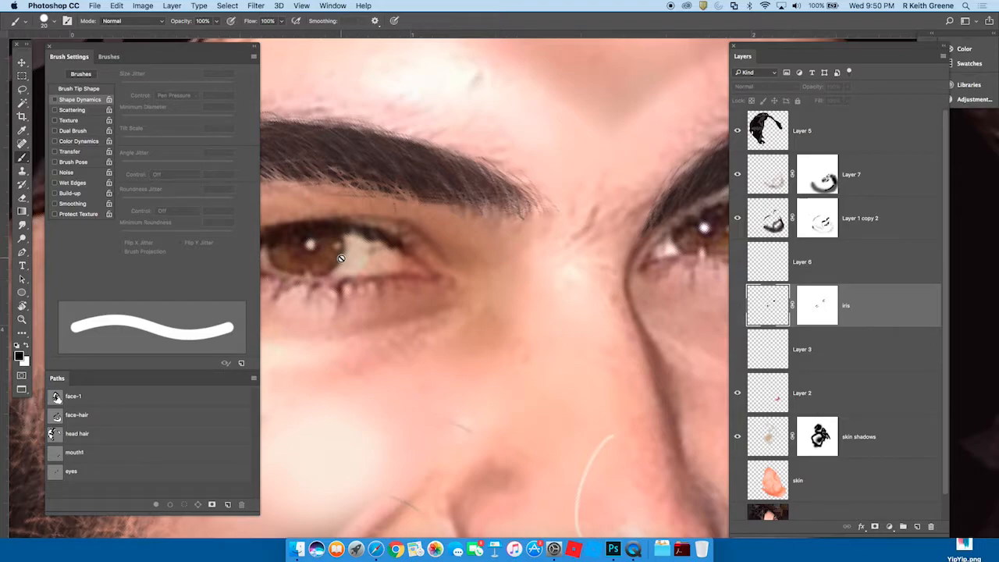
scroll(519, 357, "right", 3)
scroll(519, 357, "up", 2)
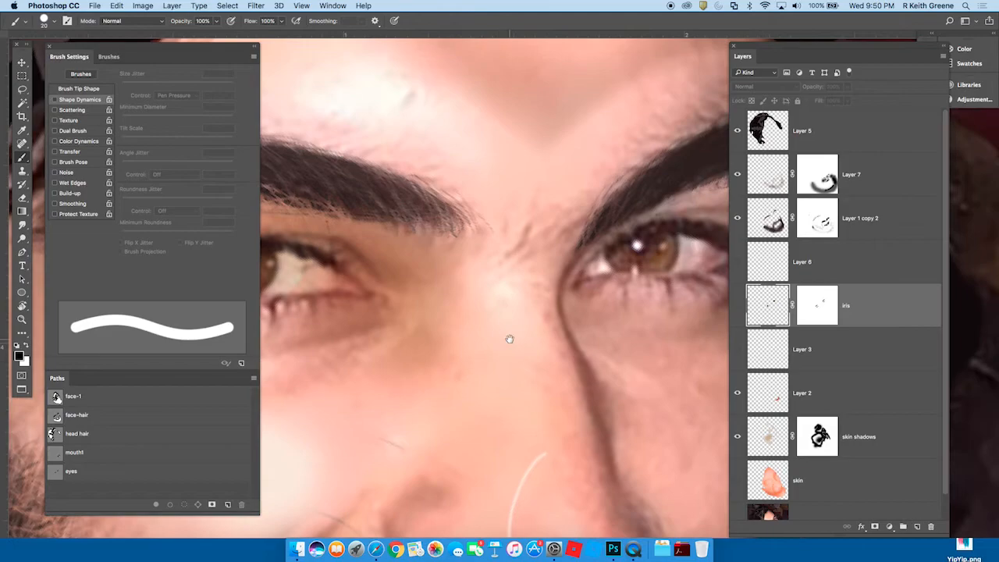
left_click_drag(220, 47, 175, 70)
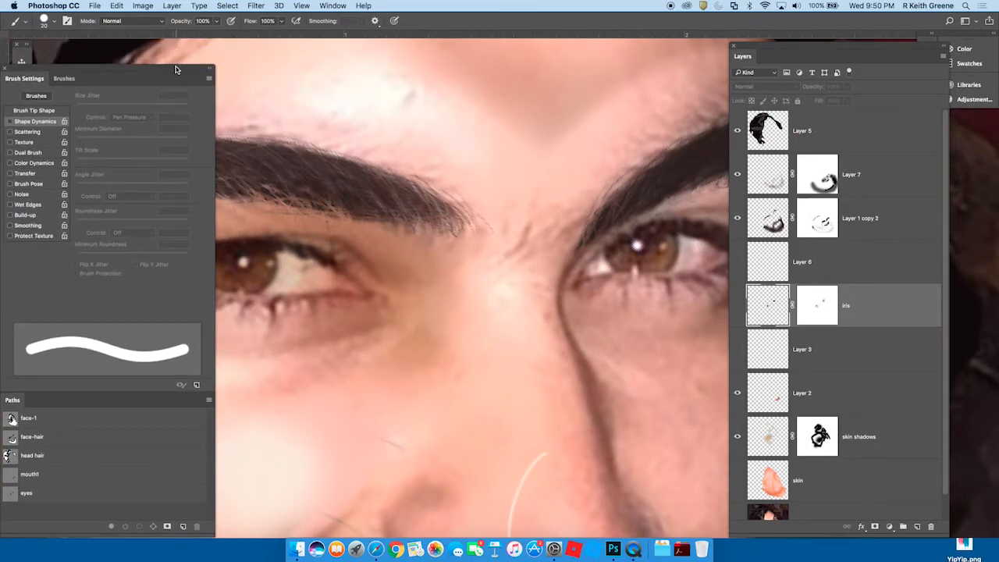
scroll(623, 332, "down", 5)
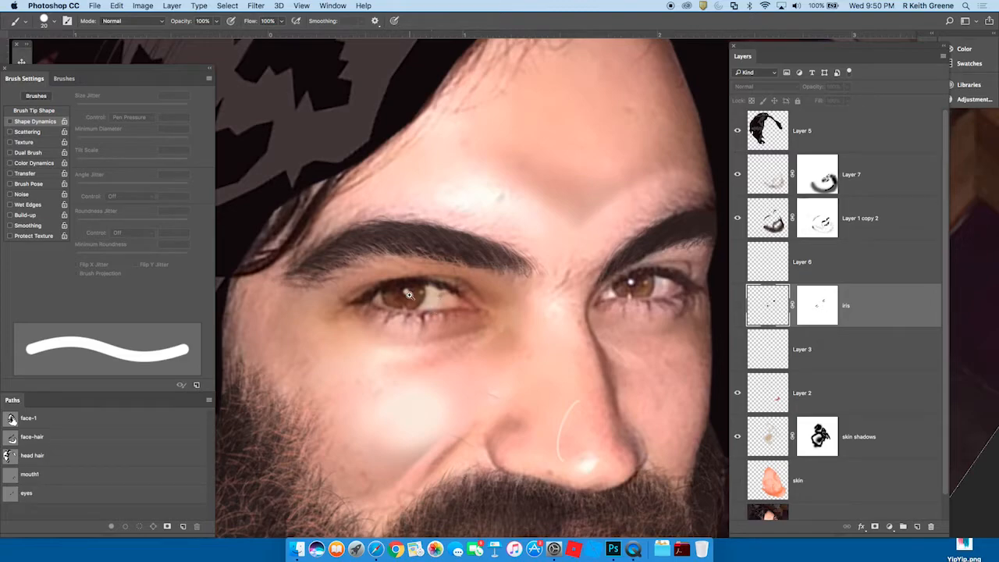
scroll(404, 291, "up", 6)
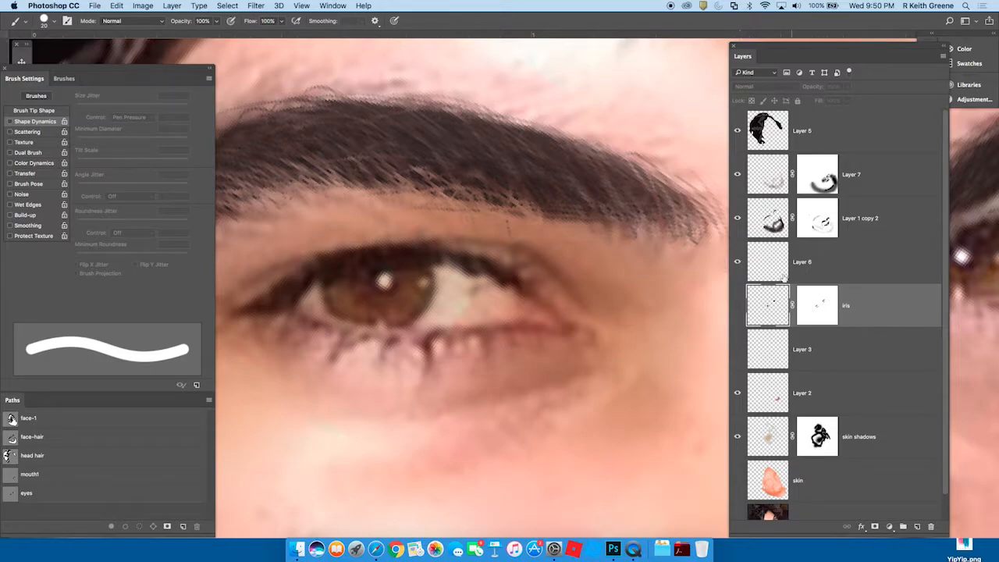
Step: Show the iris layer, and paint a white 10 px catchlight over the left-hand pupil's edge on Layer 6
left_click(738, 306)
left_click(769, 264)
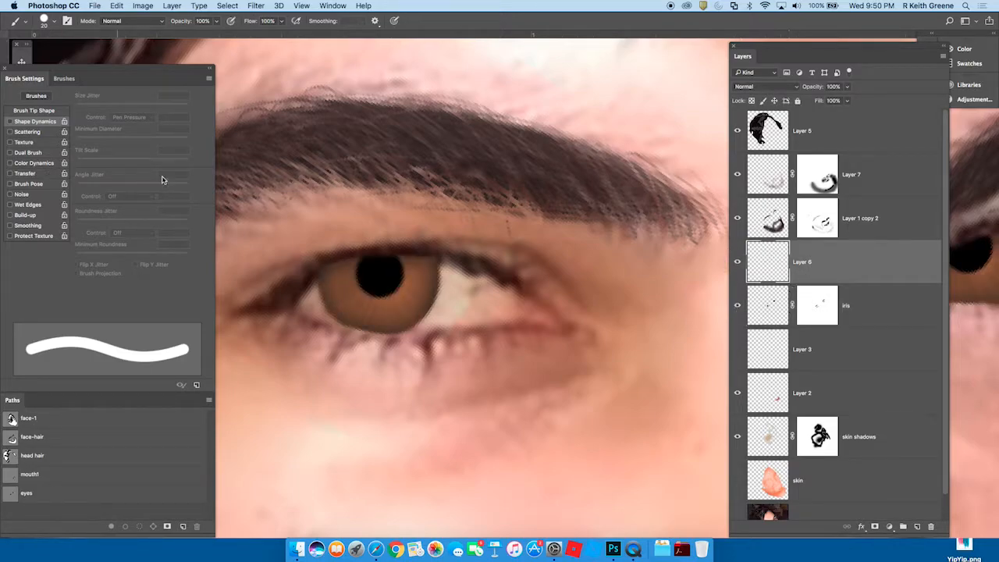
left_click_drag(150, 70, 224, 68)
left_click(29, 348)
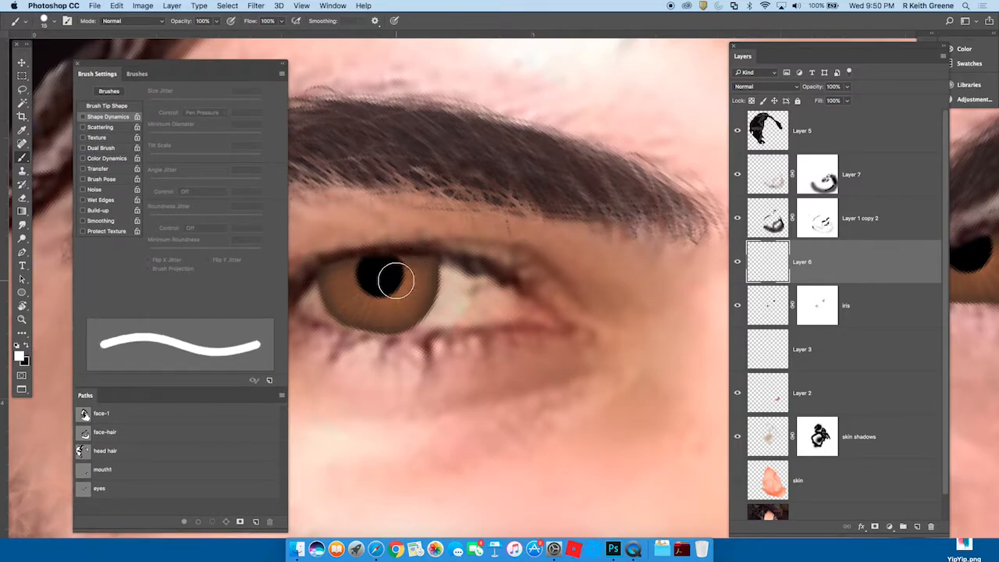
left_click(739, 305)
left_click(739, 305)
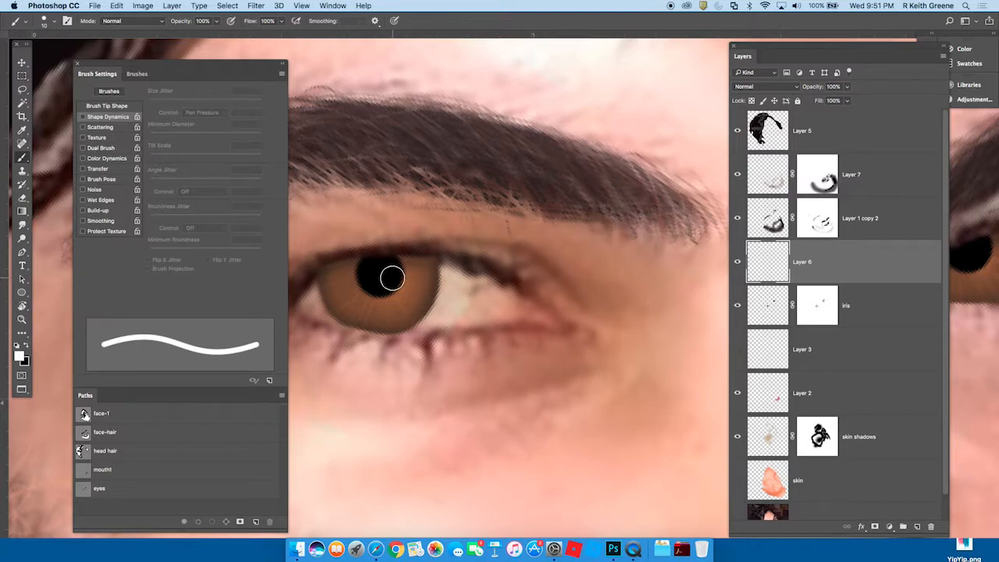
left_click(391, 278)
Step: Add a smaller white highlight on the left-hand iris beside the main catchlight, with the Brush at 4 px
key("bracketleft")
key("bracketleft")
key("bracketleft")
key("bracketleft")
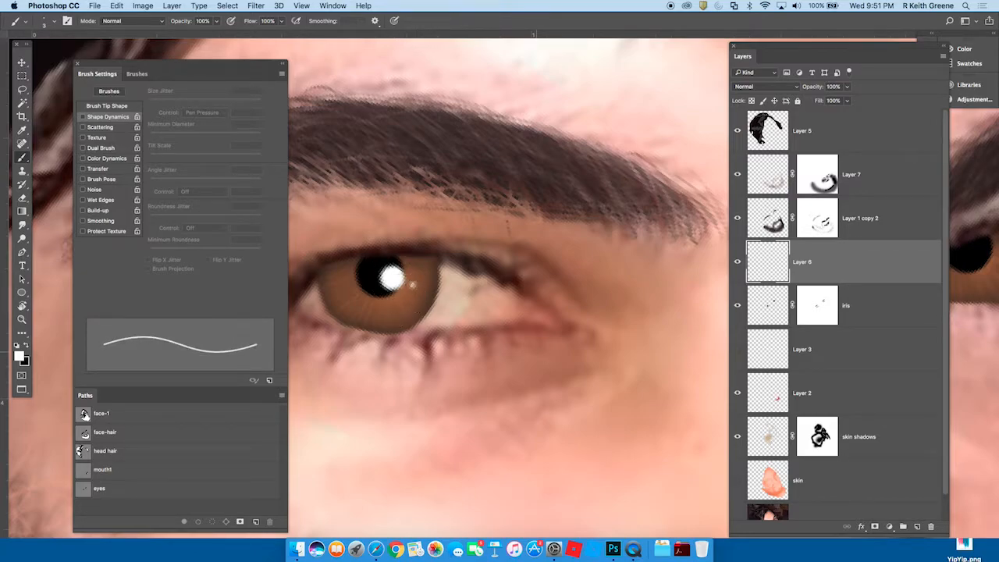
key("bracketright")
key("bracketright")
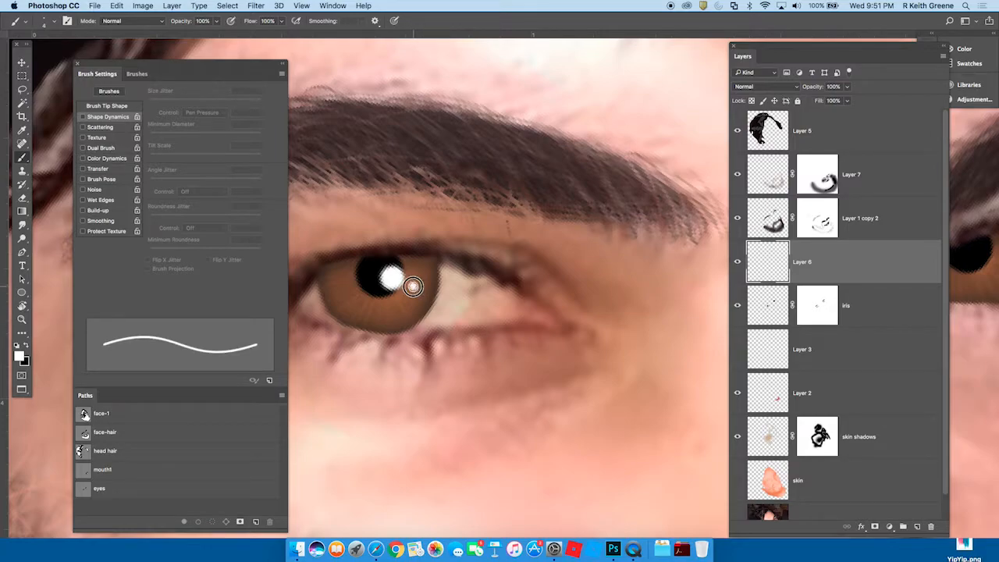
Step: Check the right-hand eye against the photo and paint a white 9 px catchlight on its pupil and a 6 px highlight beside it
left_click_drag(608, 417, 520, 438)
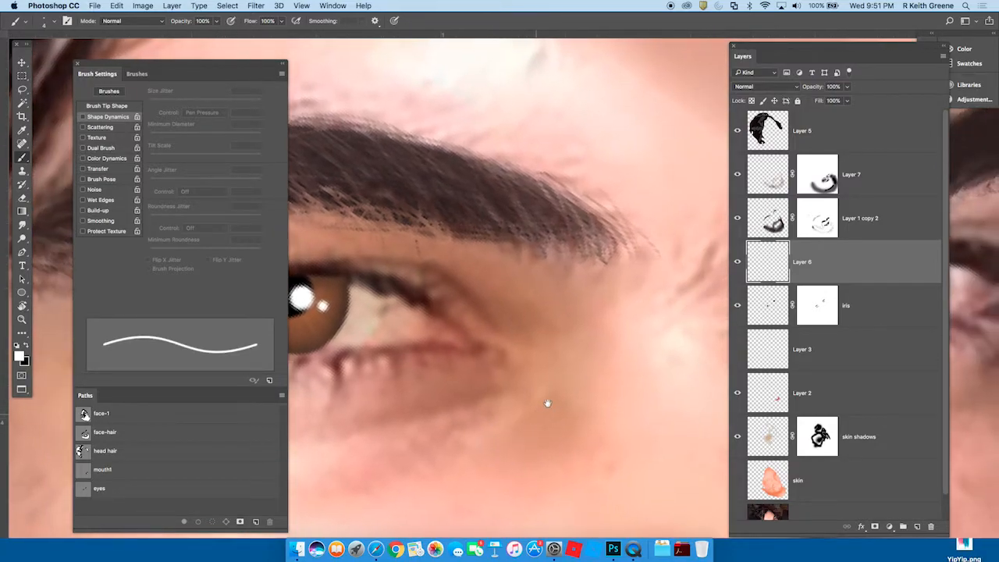
left_click_drag(580, 395, 437, 393)
left_click(737, 305)
left_click(737, 305)
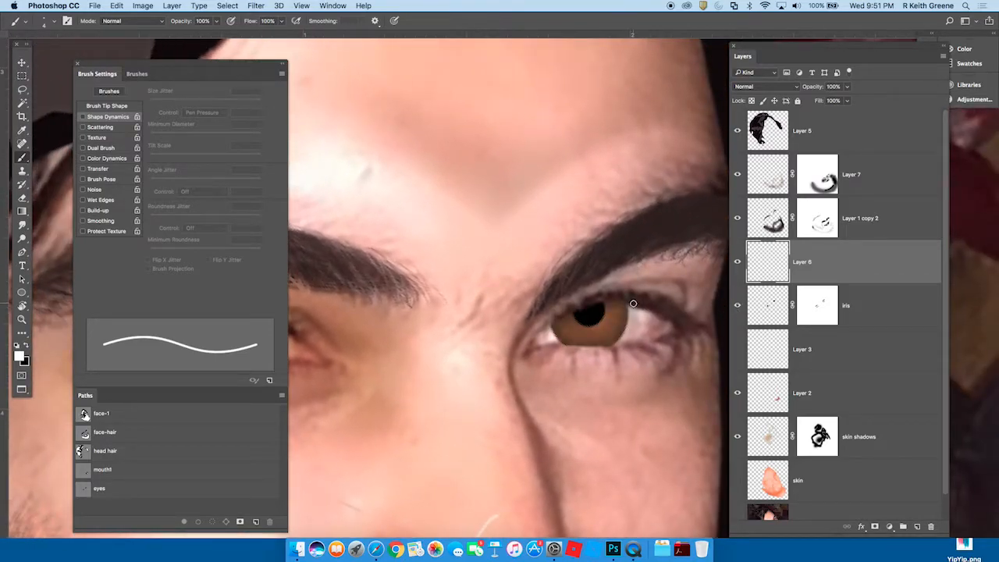
left_click(737, 305)
left_click(737, 305)
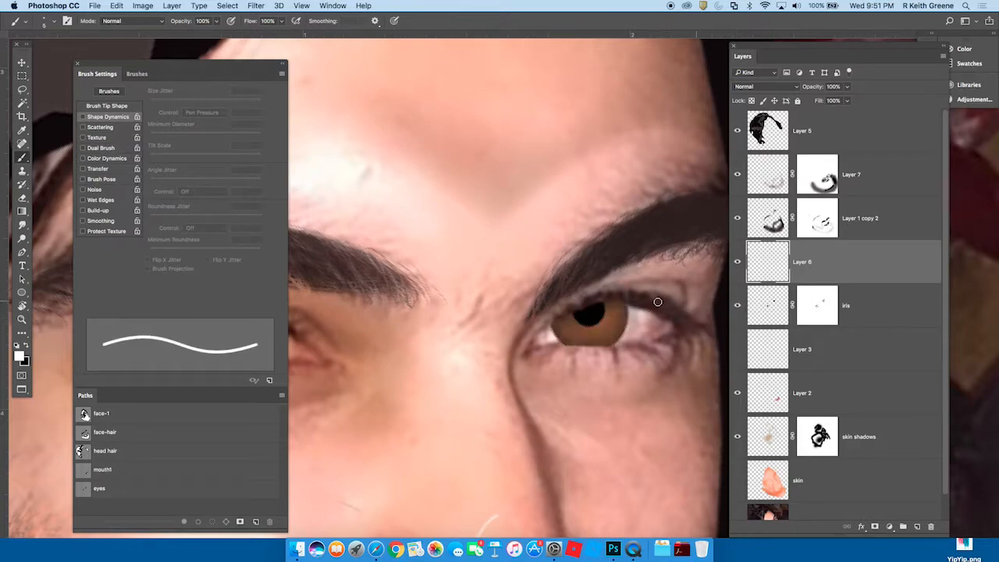
left_click(590, 318)
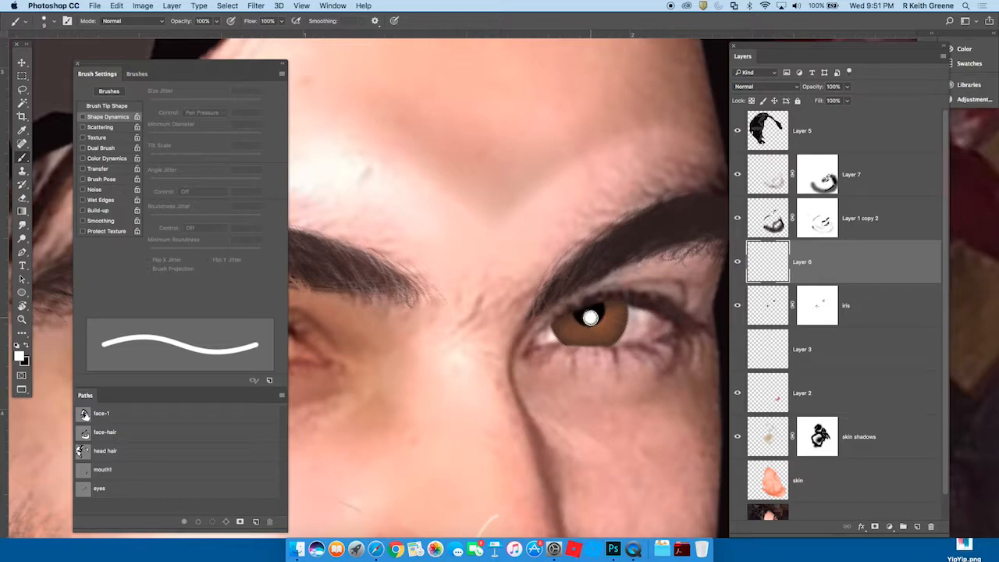
left_click(608, 325)
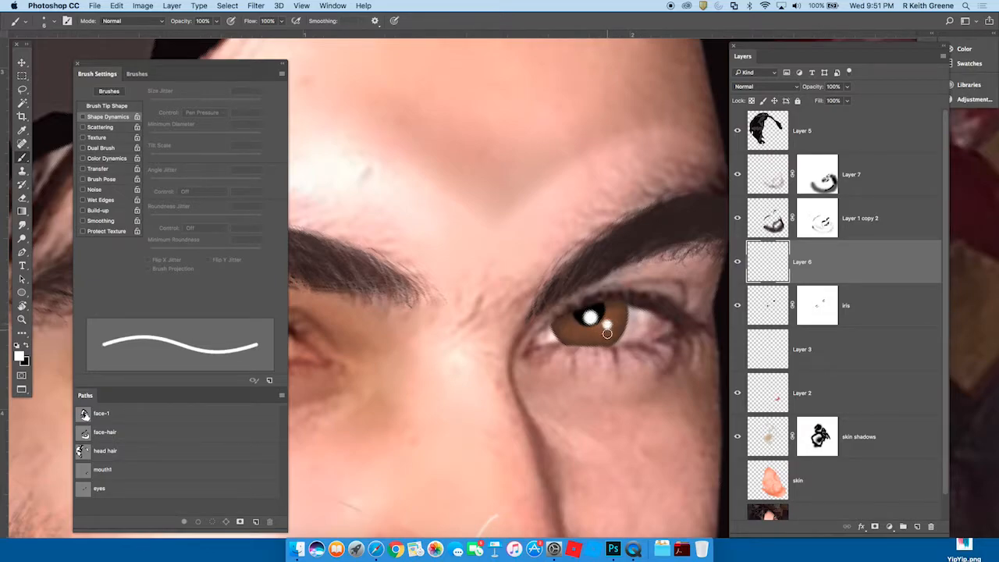
Step: Check the whole portrait by toggling the visibility of Layer 6, the skin layer, Layer 3 and the iris layer
left_click_drag(529, 317, 497, 363)
left_click(737, 265)
left_click(737, 266)
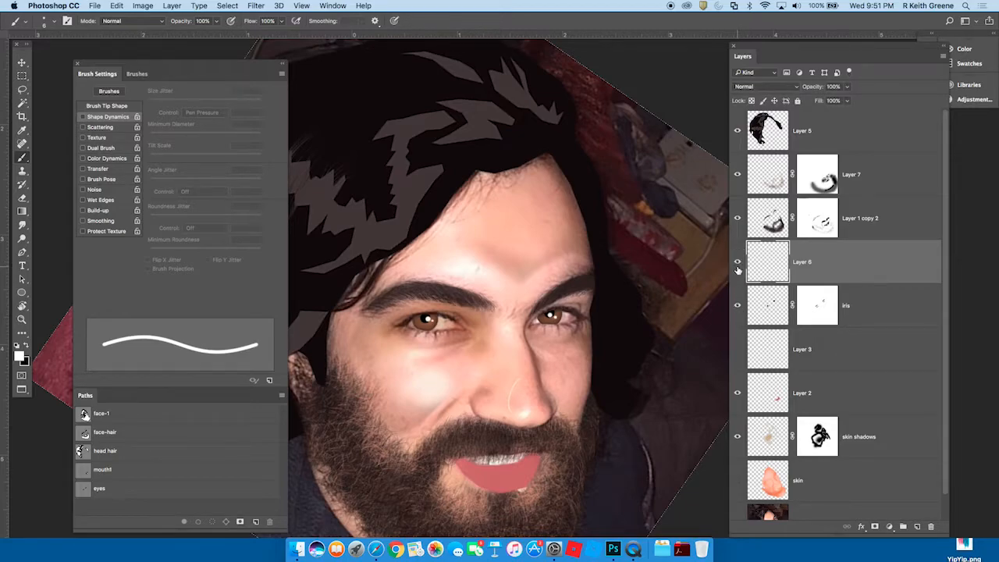
left_click(738, 482)
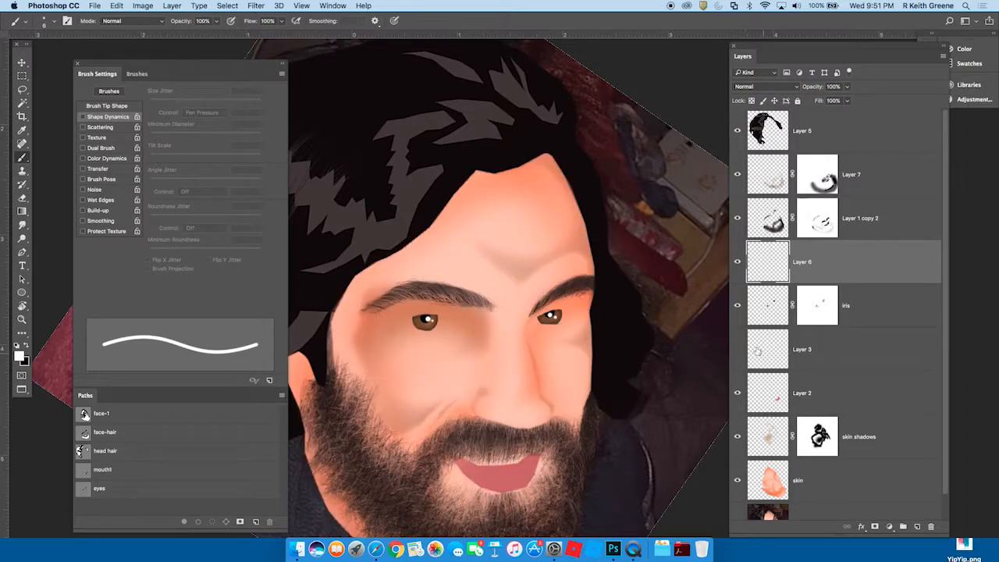
left_click(738, 350)
left_click(737, 351)
left_click(736, 310)
left_click(736, 322)
left_click(738, 481)
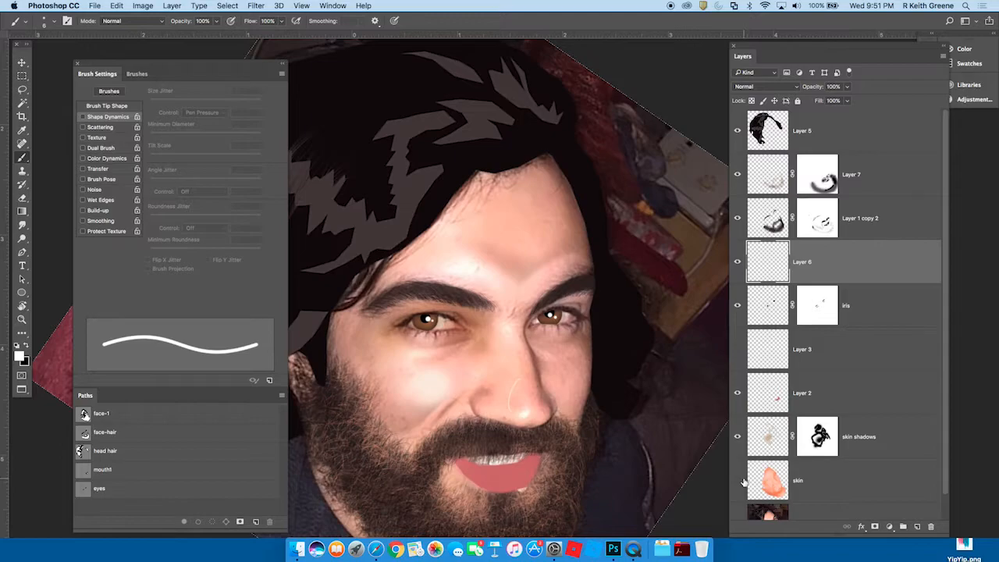
Step: Show the eye whites on Layer 3 and inspect them around the left-hand eye
left_click(739, 351)
left_click_drag(436, 333, 503, 307)
left_click_drag(442, 351, 517, 373)
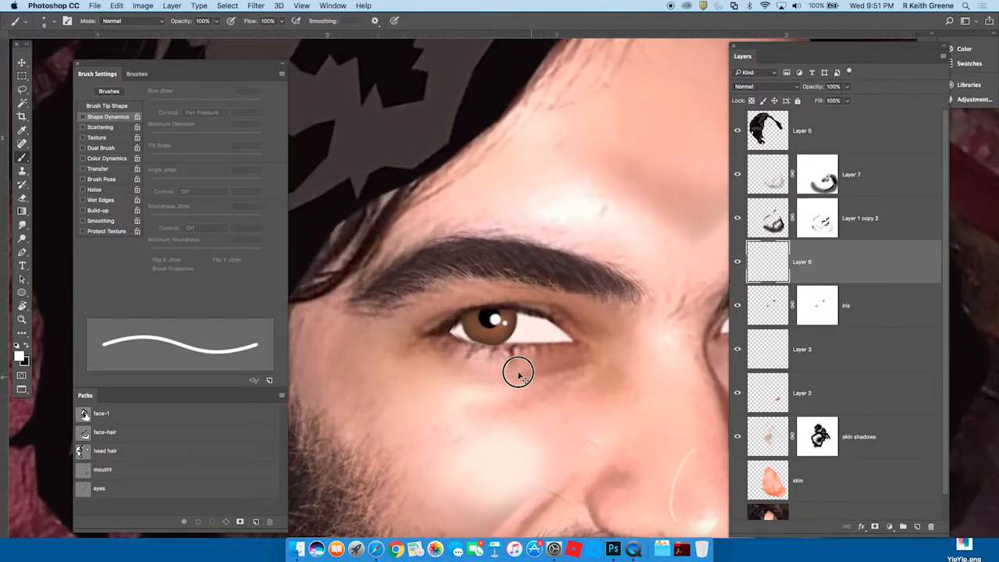
Step: Soften the edges of the left-hand eye white on Layer 3 with the Smudge tool at 6 px
left_click(24, 226)
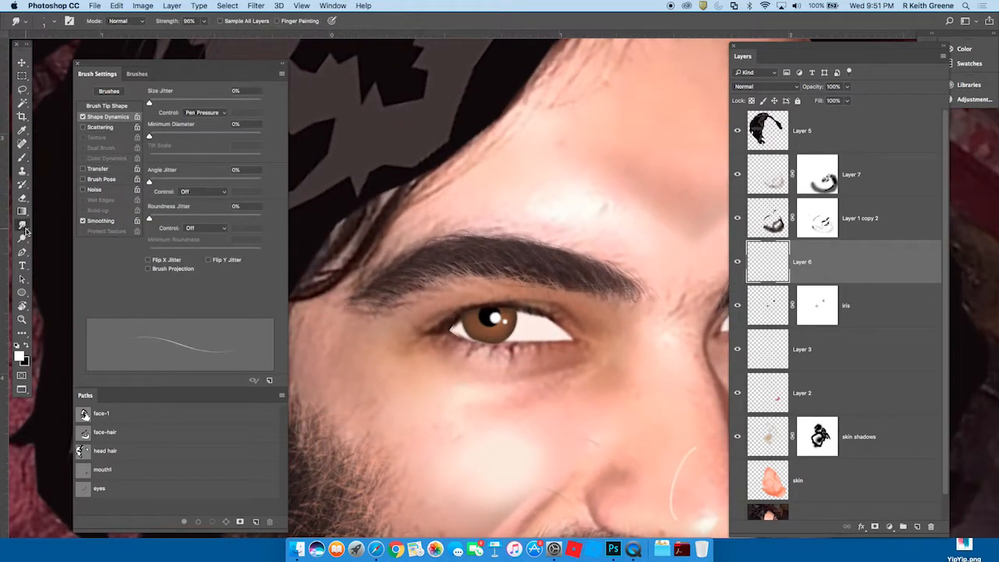
left_click_drag(461, 328, 486, 316)
key("bracketright")
key("bracketright")
key("bracketright")
key("bracketright")
key("bracketright")
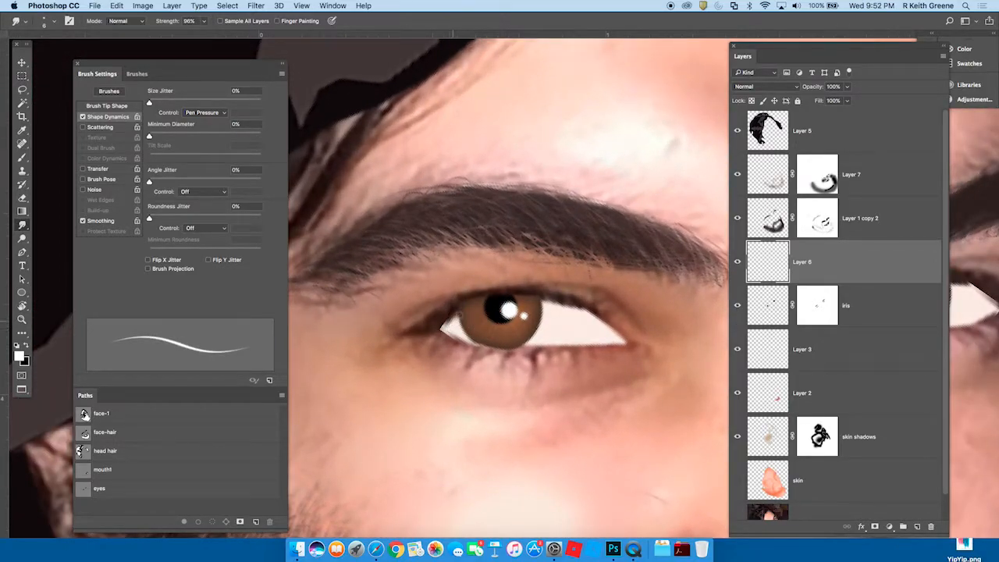
left_click(768, 401)
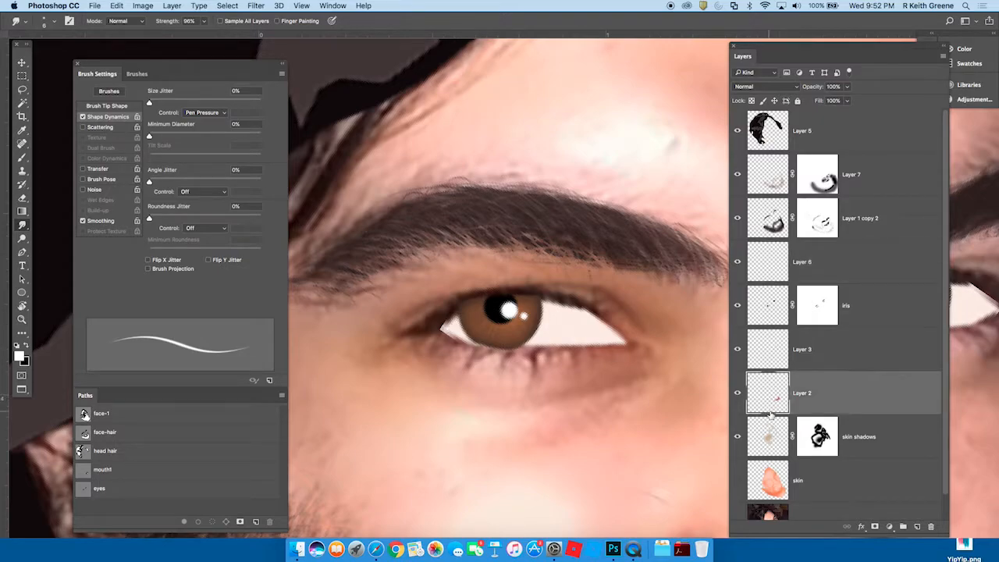
left_click(767, 356)
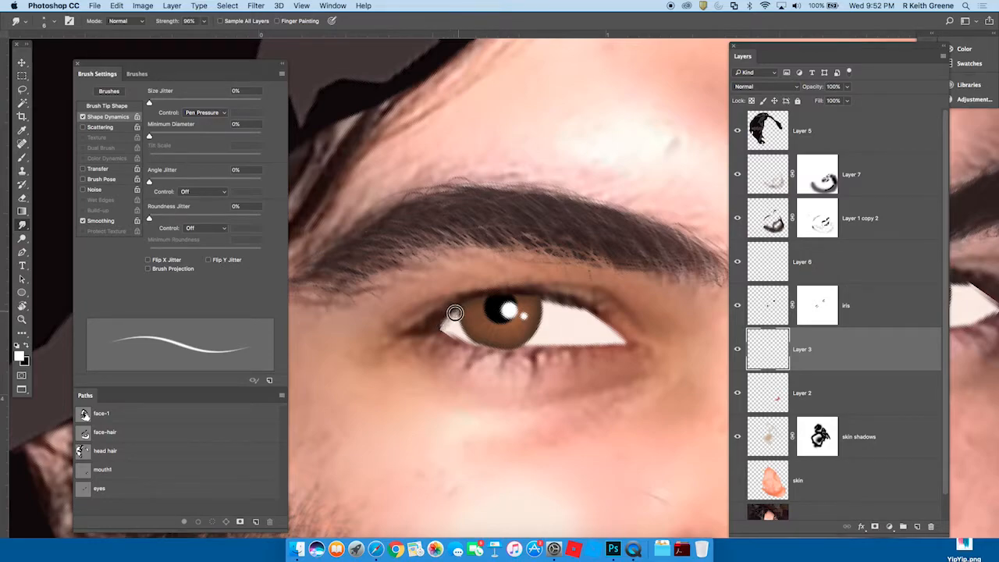
left_click_drag(448, 332, 519, 350)
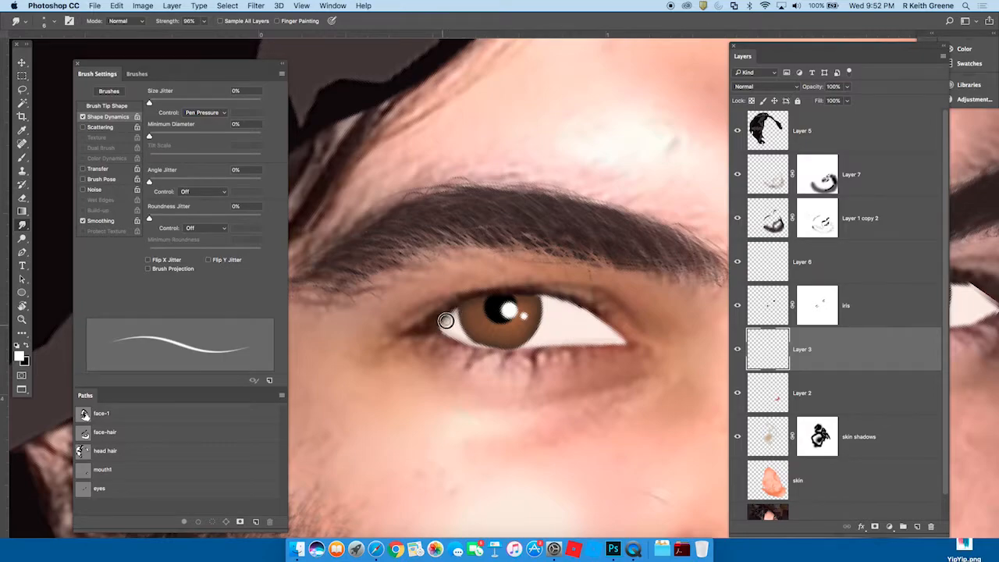
Step: Smudge the outer corner of the right-hand eye white on Layer 3 and show the skin layer
left_click_drag(627, 379, 337, 381)
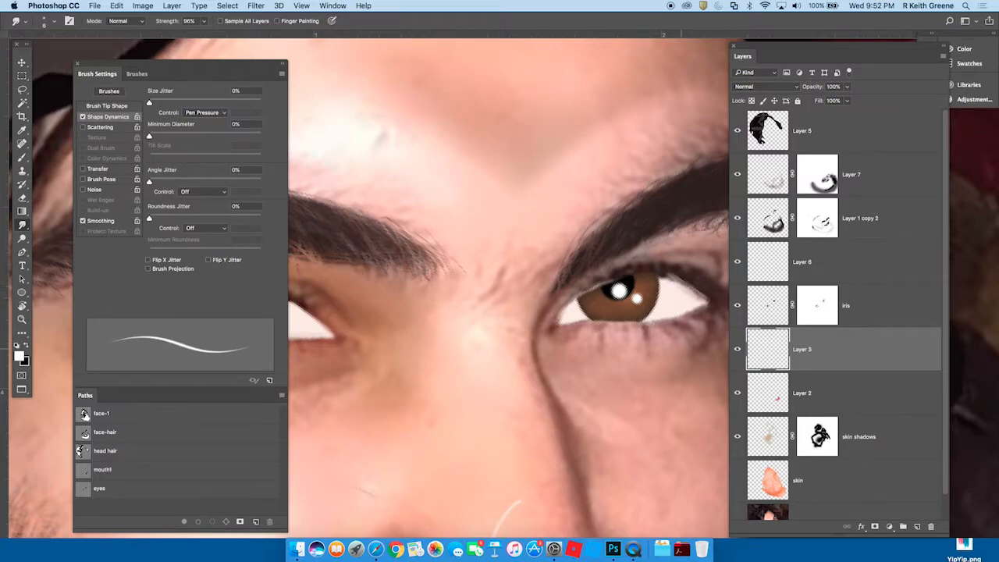
left_click_drag(658, 385, 548, 351)
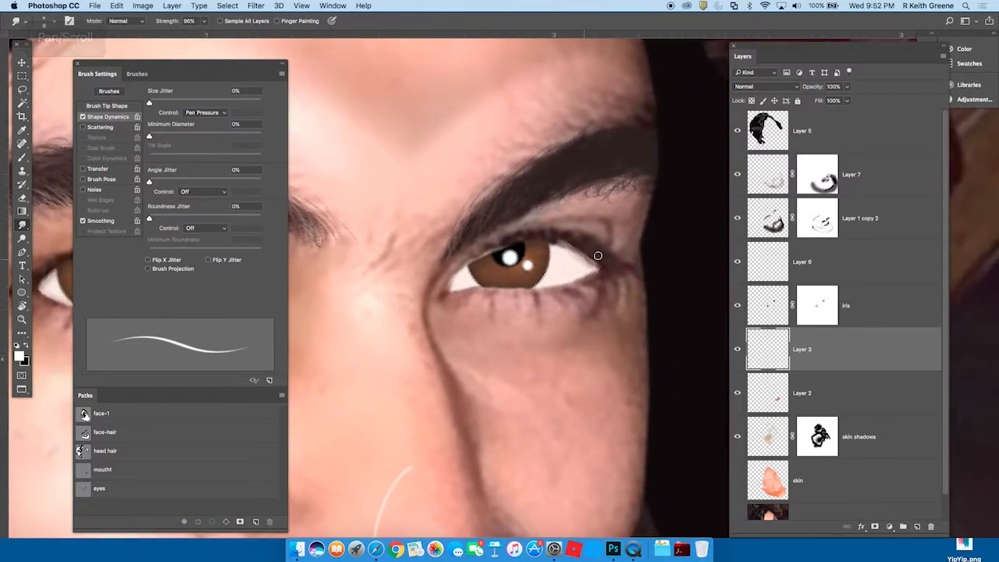
scroll(608, 237, "up", 2)
scroll(608, 236, "up", 2)
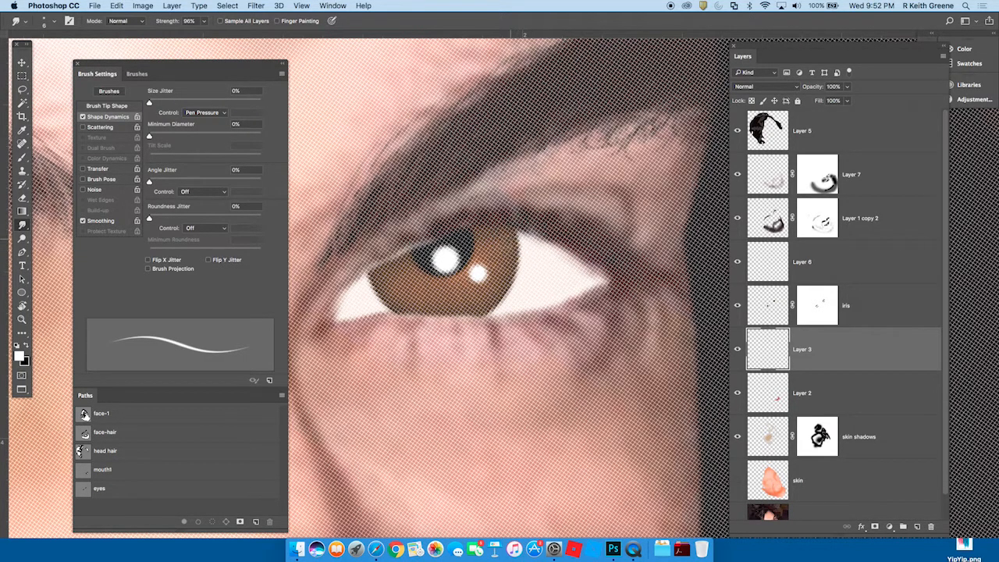
left_click_drag(590, 272, 579, 274)
left_click(738, 481)
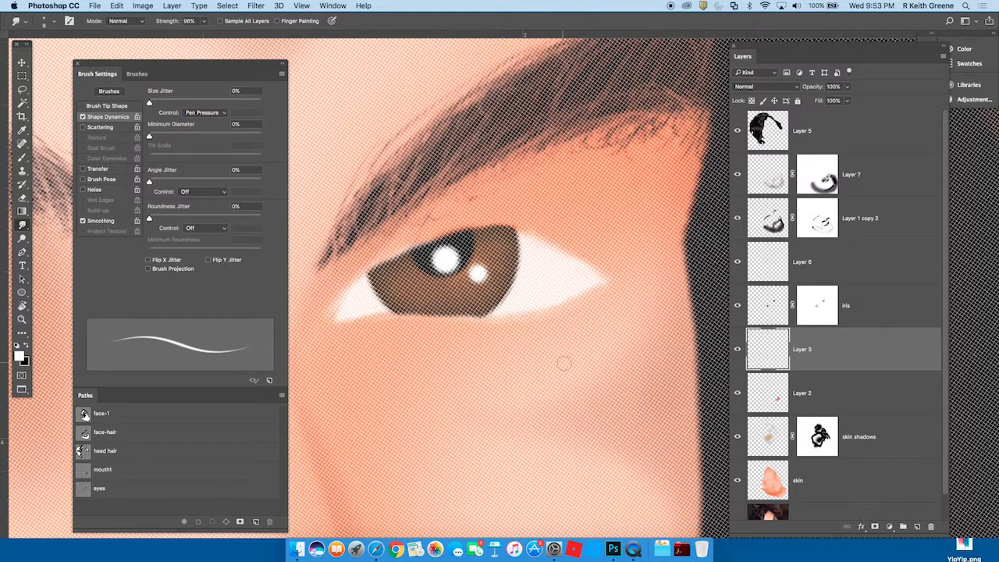
left_click_drag(562, 364, 513, 404)
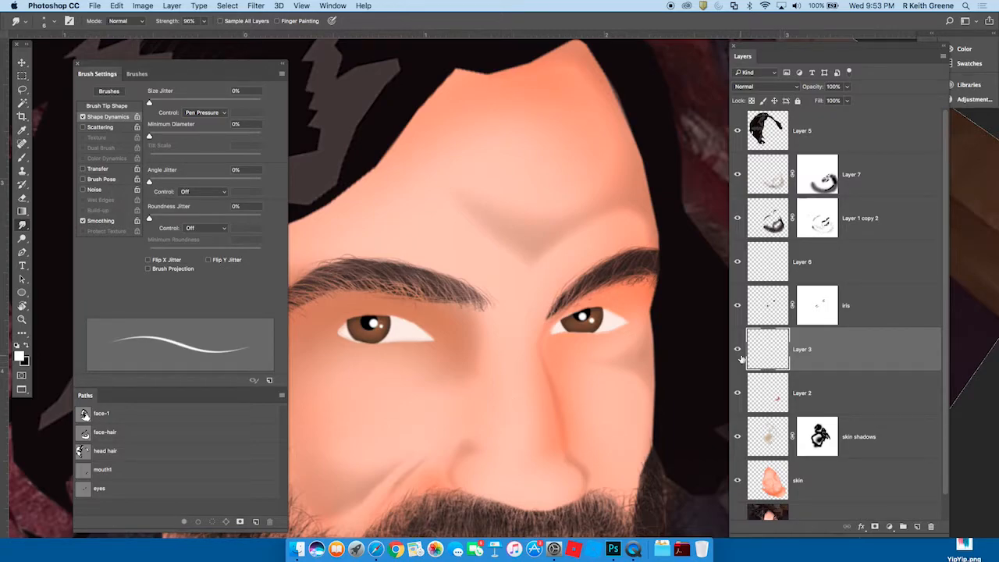
Step: Darken the edges and corners of the left-hand eye white with the Burn tool at 20 px and 43% exposure
left_click(22, 238)
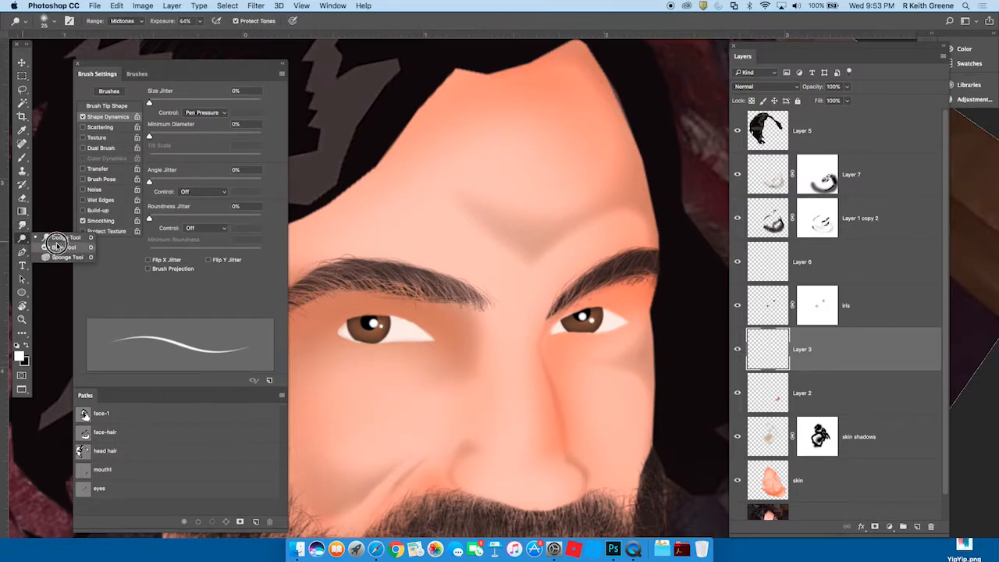
left_click(58, 232)
scroll(425, 343, "up", 3)
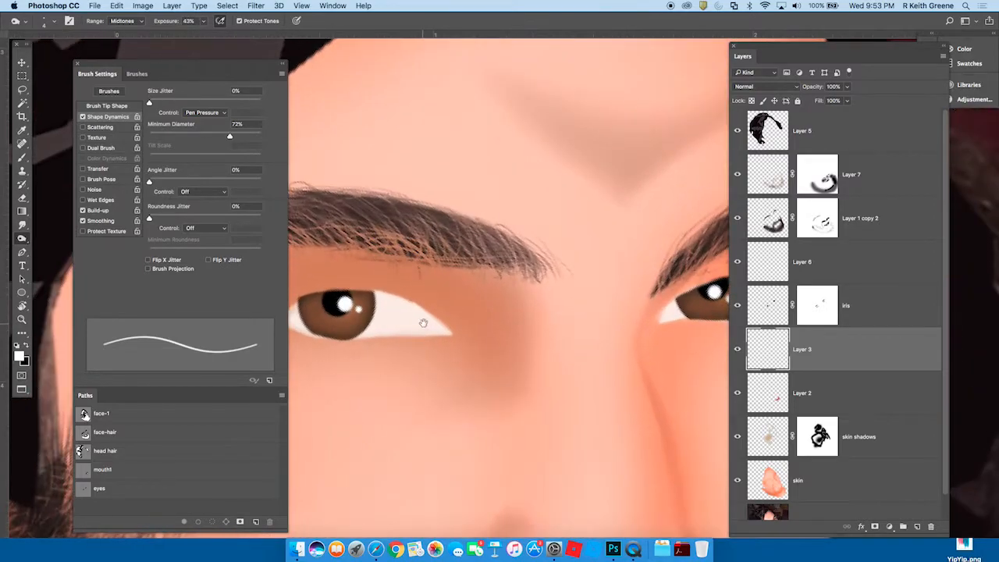
key("bracketright")
key("bracketright")
key("bracketright")
key("bracketright")
key("bracketright")
key("bracketright")
key("bracketright")
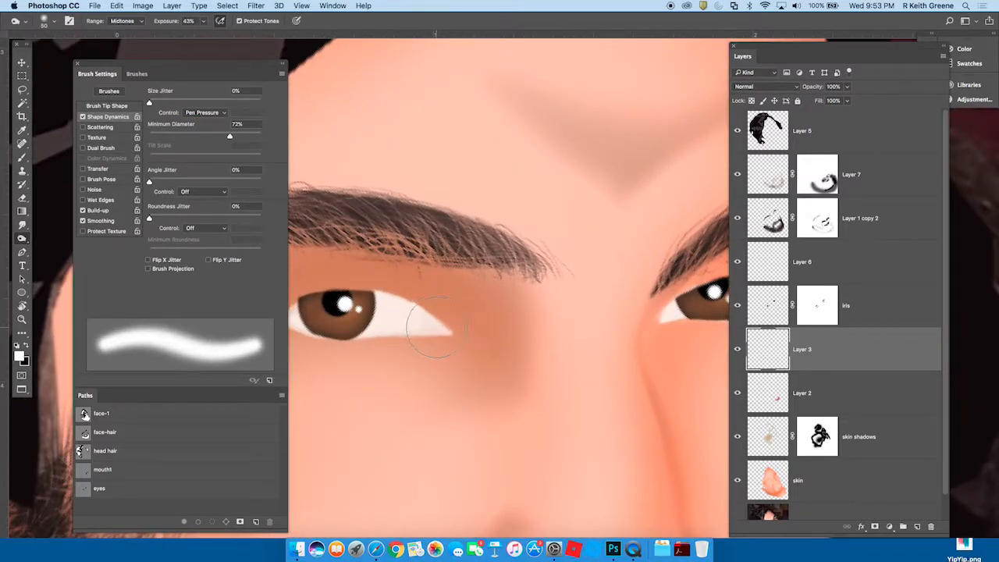
key("bracketleft")
key("bracketleft")
key("bracketleft")
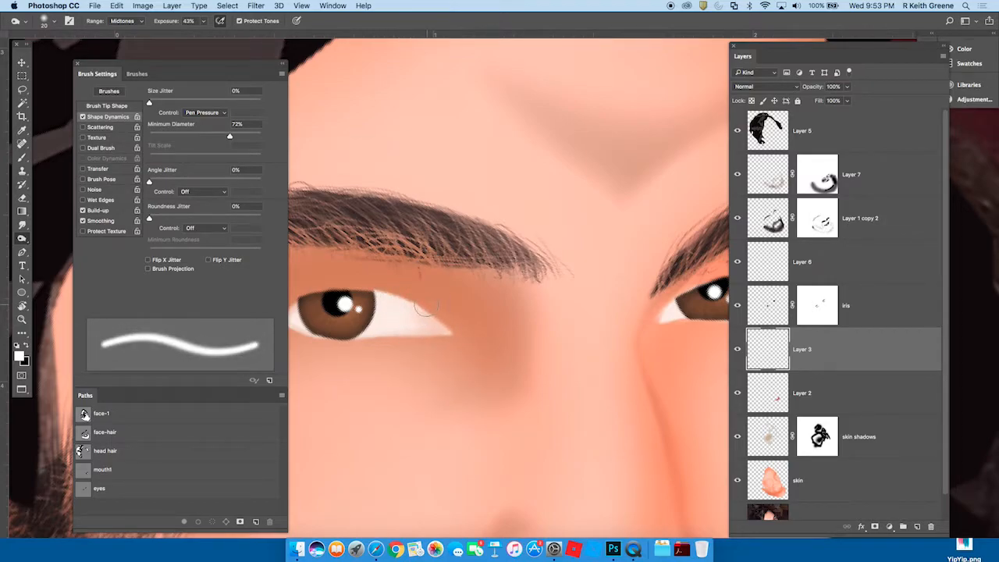
left_click_drag(445, 330, 372, 357)
left_click_drag(453, 397, 544, 391)
mouse_move(378, 322)
left_mouse_down()
mouse_move(383, 292)
mouse_move(383, 312)
left_mouse_up()
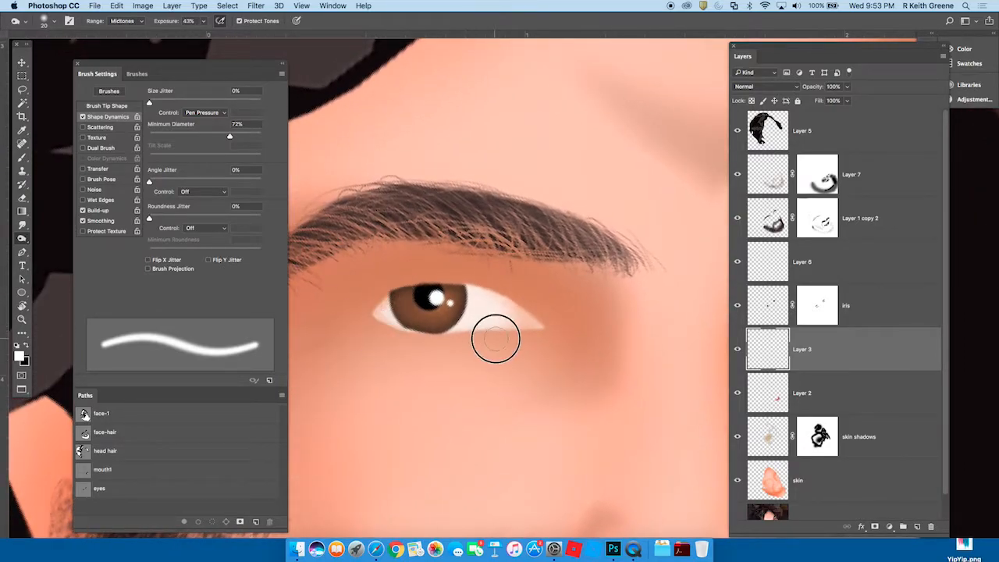
Step: Burn the edges of the right-hand eye white at 20 px and check both eyes on the whole face
left_click_drag(482, 385, 316, 416)
left_click_drag(500, 356, 509, 366)
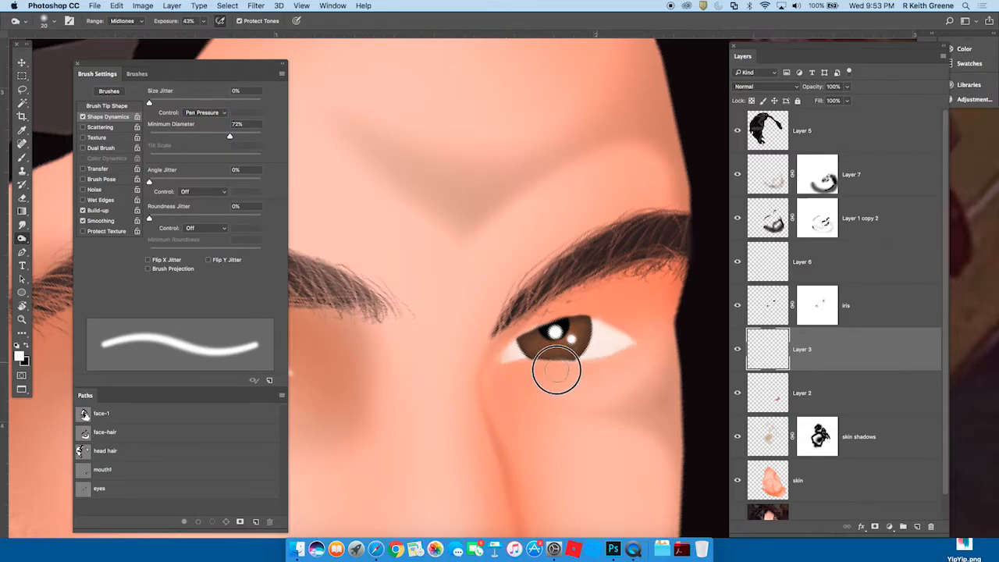
left_click(542, 370)
left_click(571, 411, "alt")
left_click(551, 415, "alt")
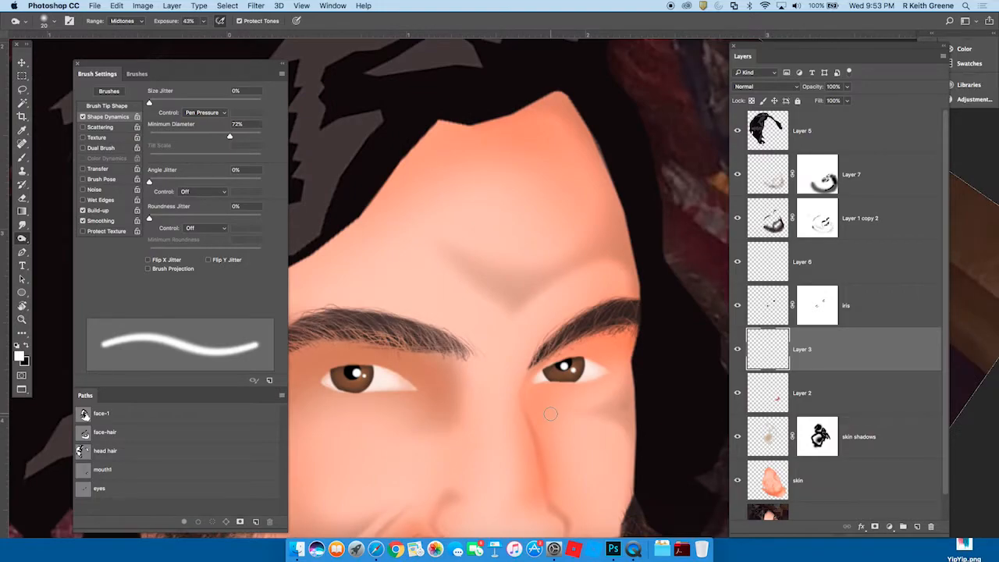
left_click_drag(544, 432, 537, 391)
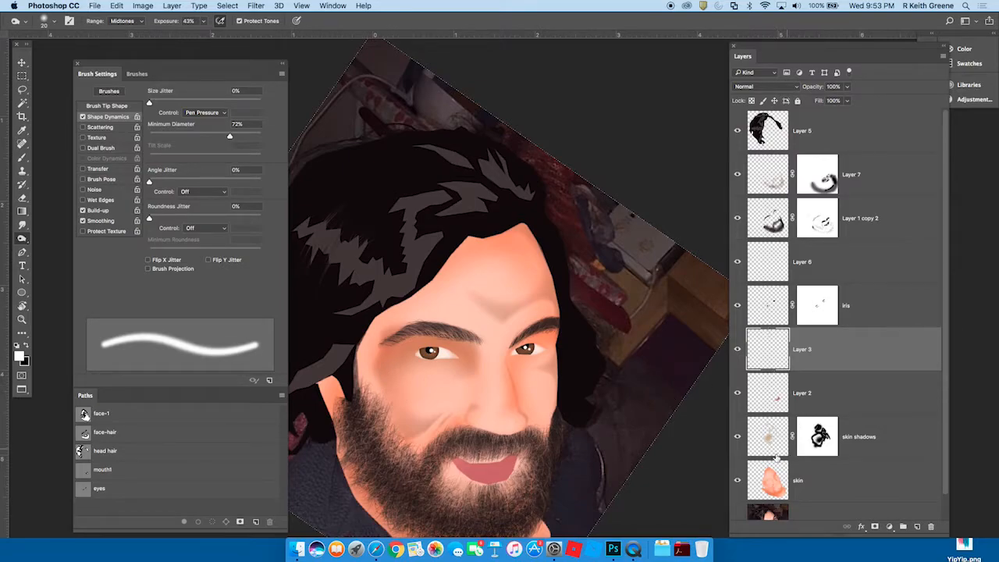
Step: Compare the painted skin with the photo, then hide Layer 3, iris, Layer 2, skin shadows and skin
left_click(738, 482)
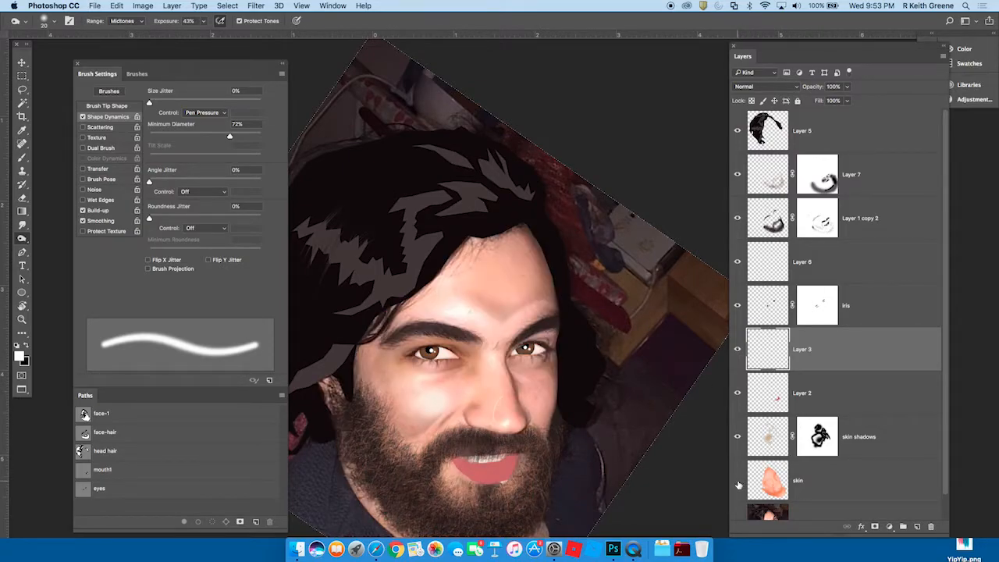
left_click(737, 481)
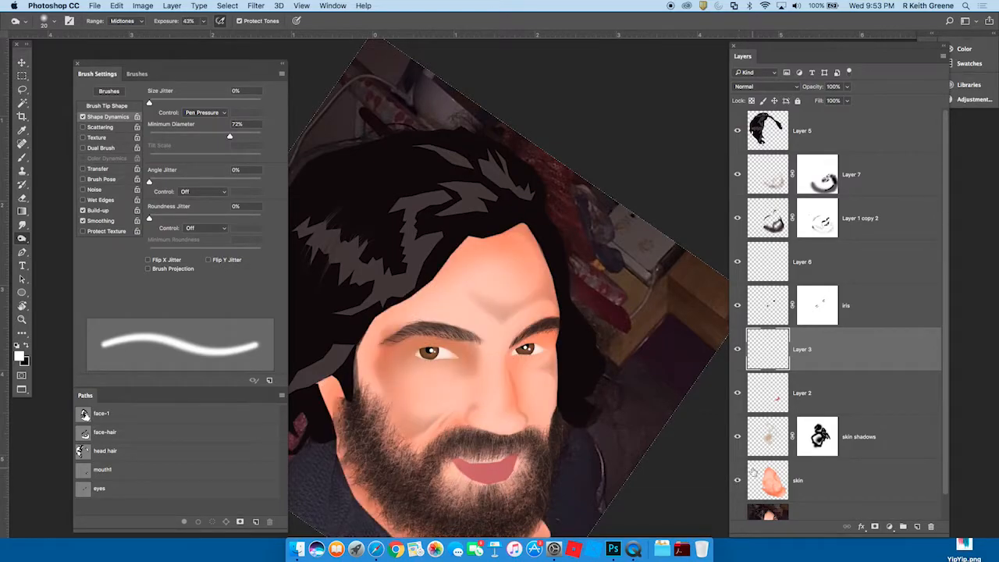
left_click(738, 351)
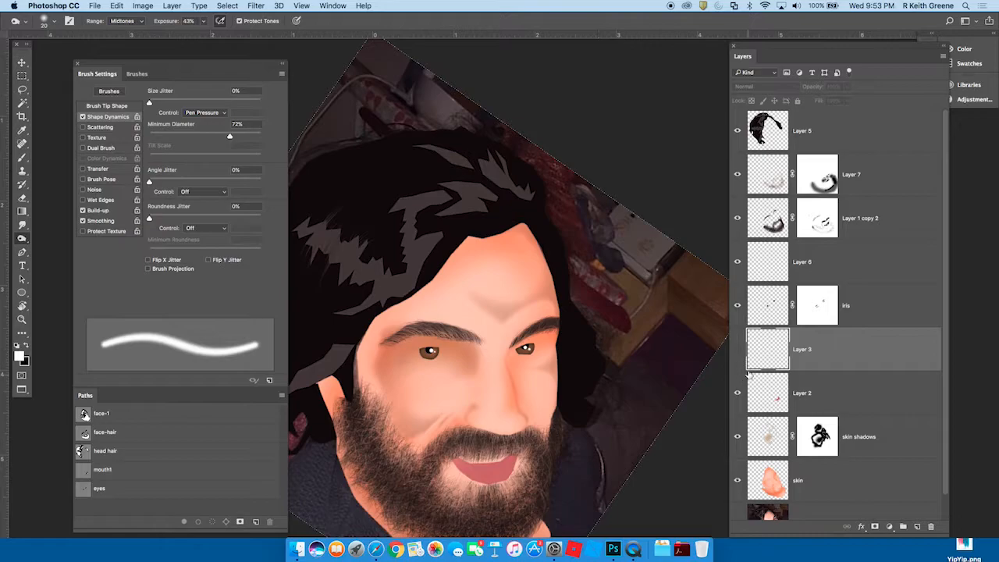
left_click(738, 305)
left_click(738, 393)
left_click(737, 436)
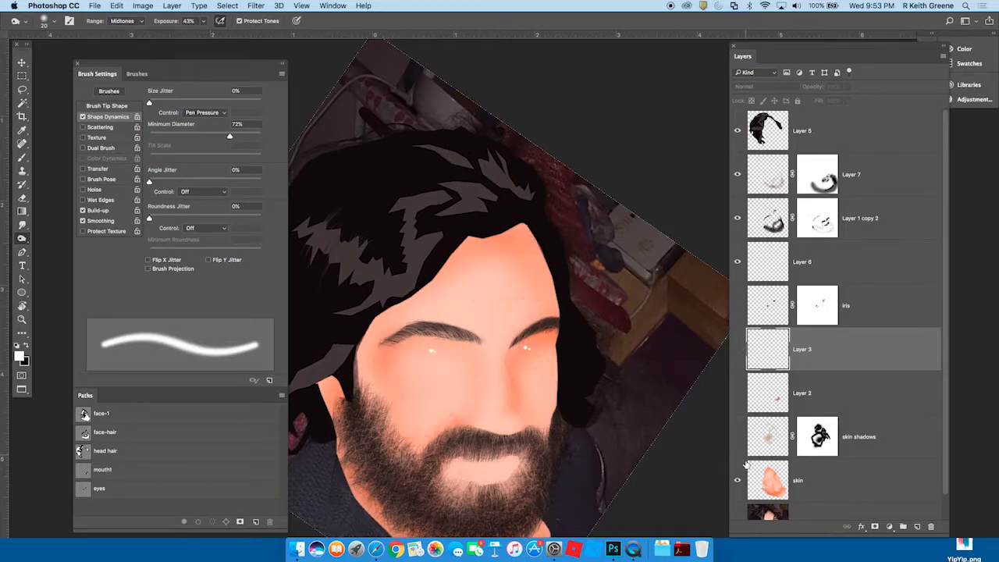
left_click(738, 482)
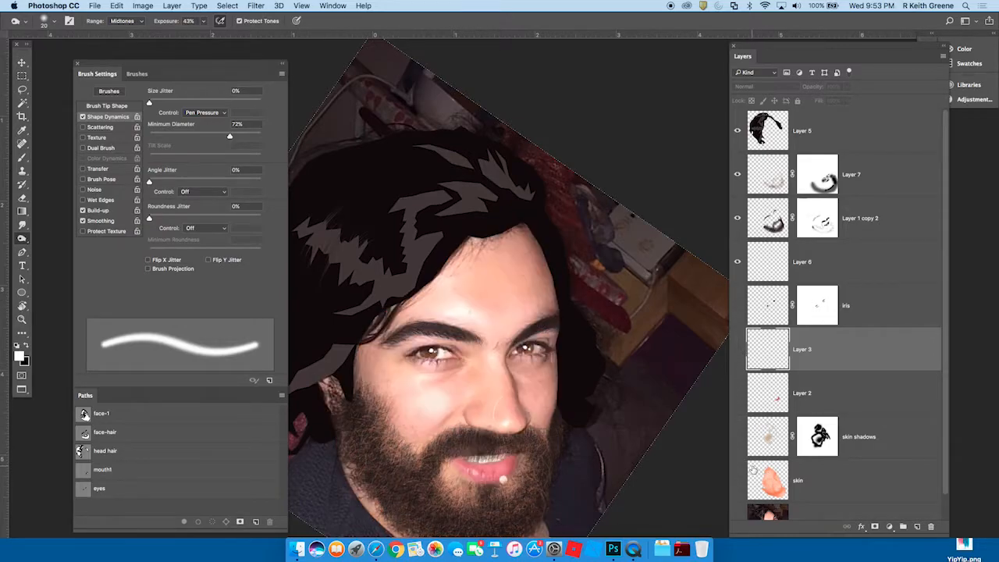
Step: Toggle Layer 3 to compare the painted eye whites with the photo's left-hand eye up close
left_click(739, 353)
left_click(738, 354)
scroll(468, 366, "up", 5)
left_click(735, 355)
left_click(736, 356)
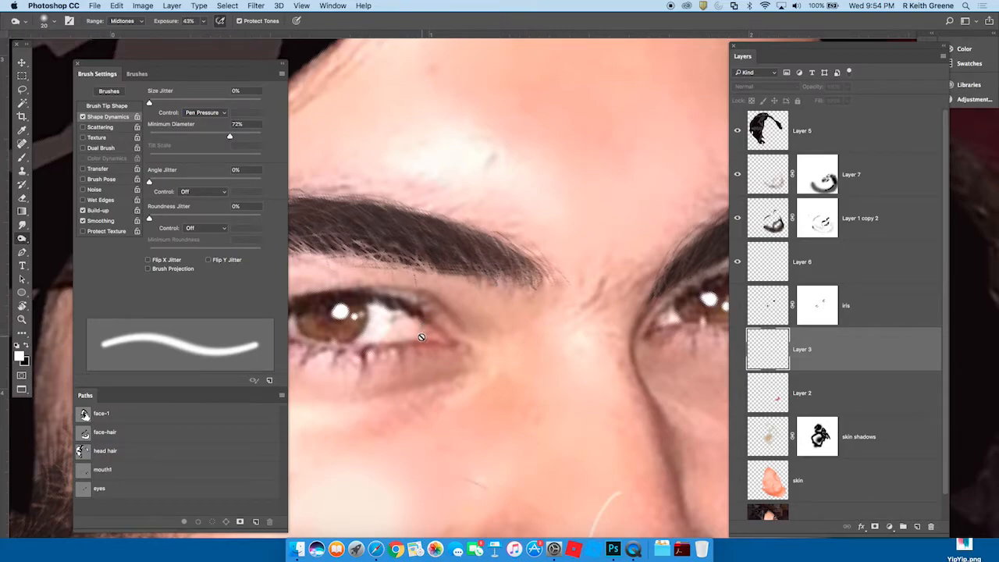
left_click(738, 351)
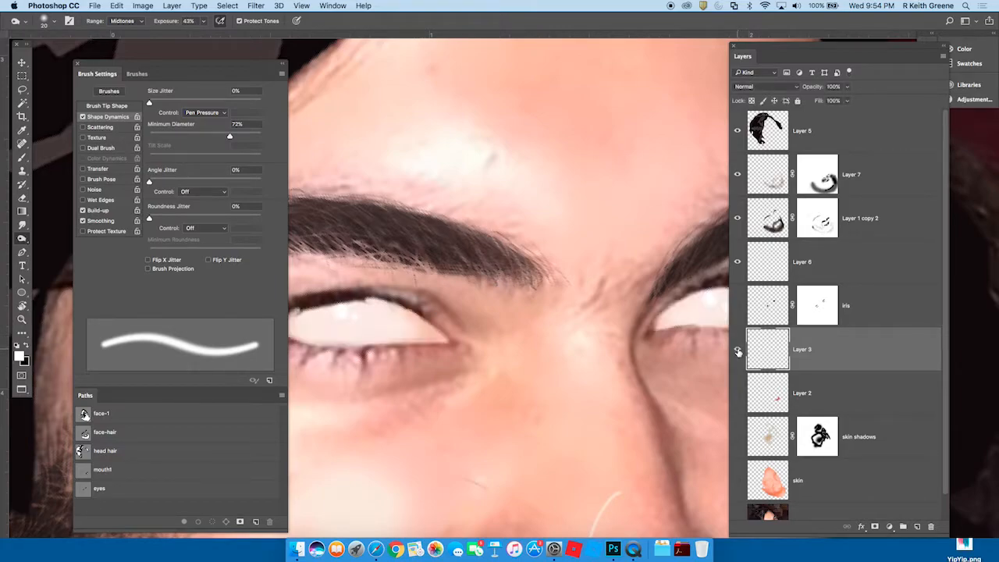
left_click(737, 352)
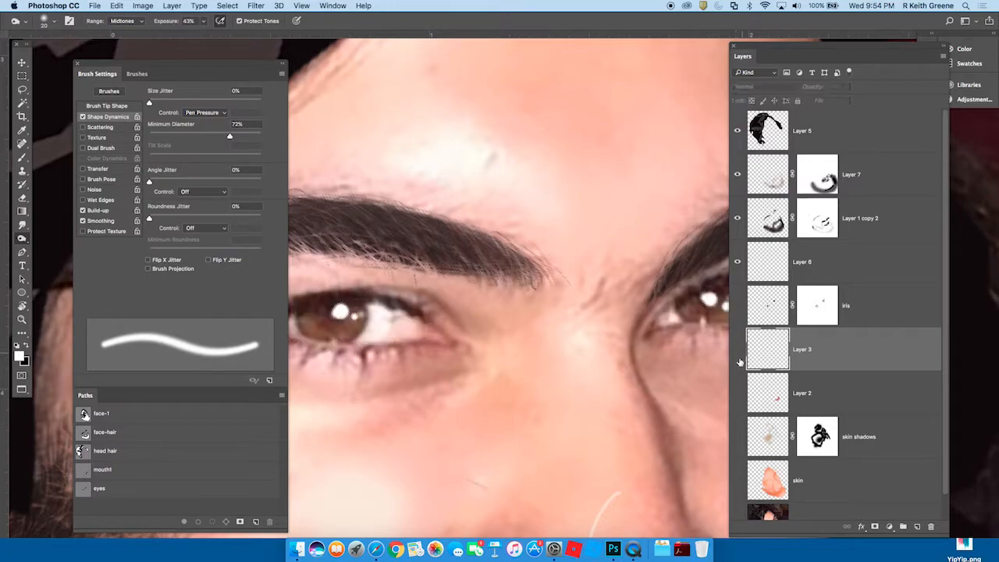
Step: Show Layer 3 at 53% opacity and smudge back the inner corner of the left-hand eye white to follow the photo
left_click(26, 230)
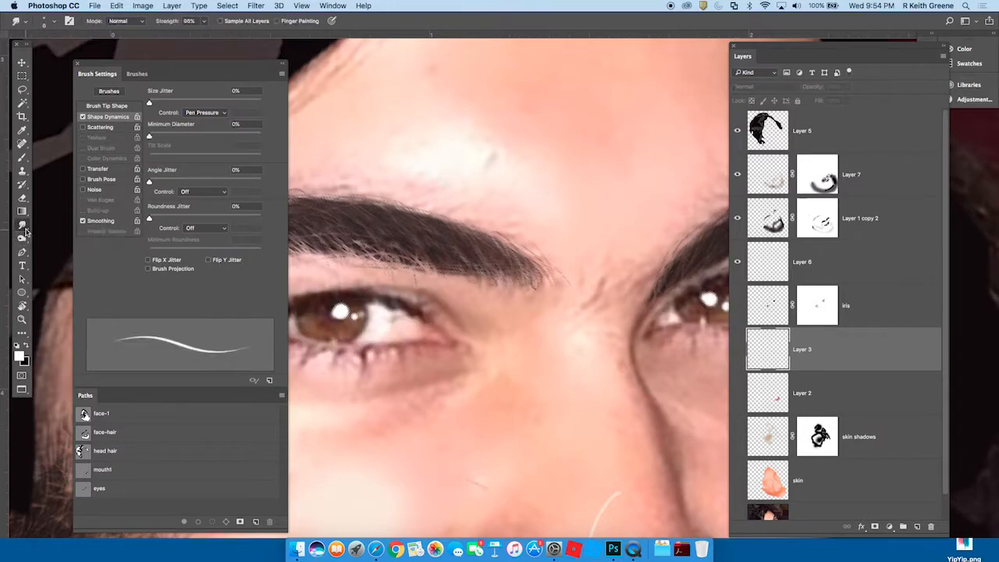
left_click(737, 352)
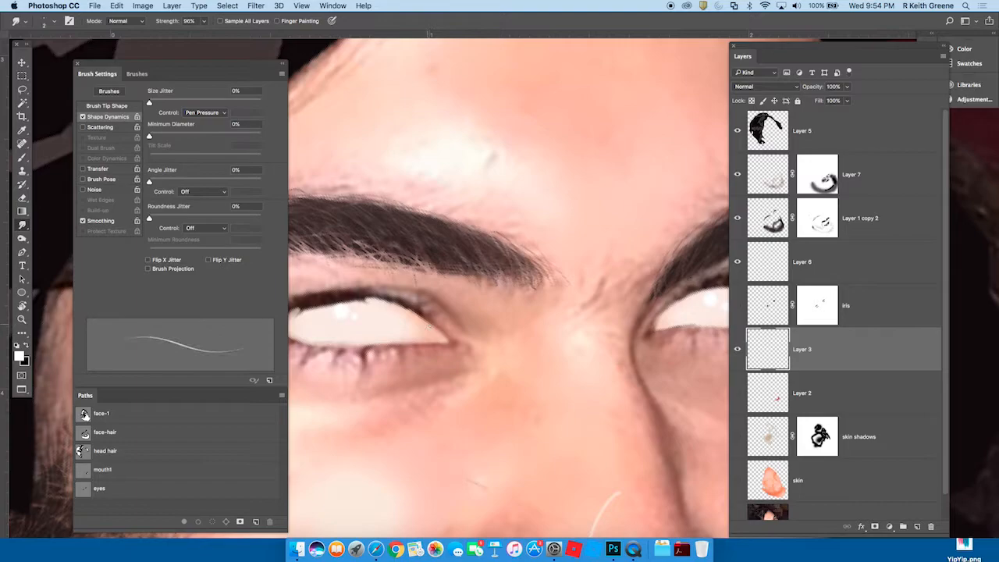
left_click_drag(848, 90, 830, 103)
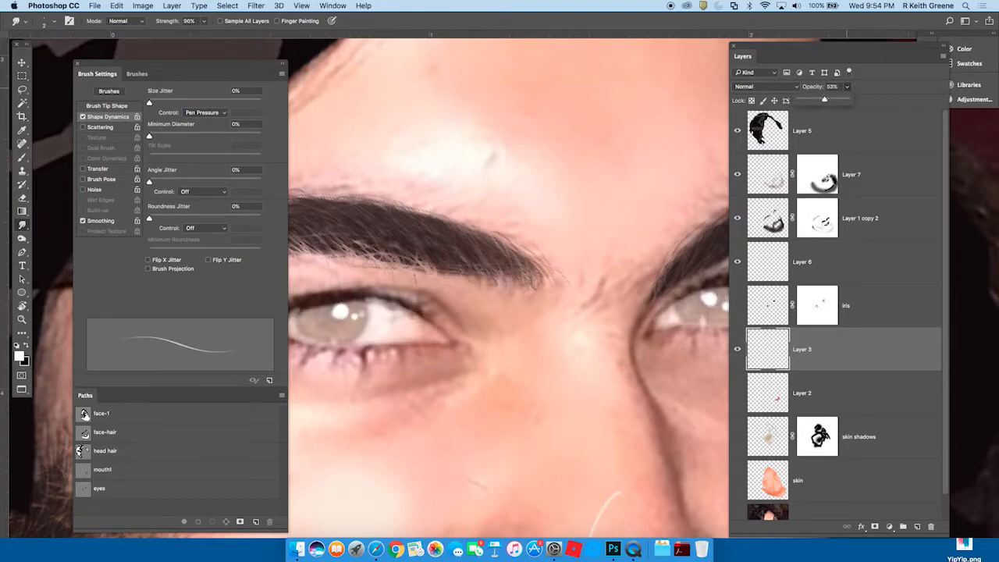
key("]")
key("]")
Step: Check the eye white against the skin layer, restore Layer 3 to 100% opacity and smudge its inner corner
left_click(738, 483)
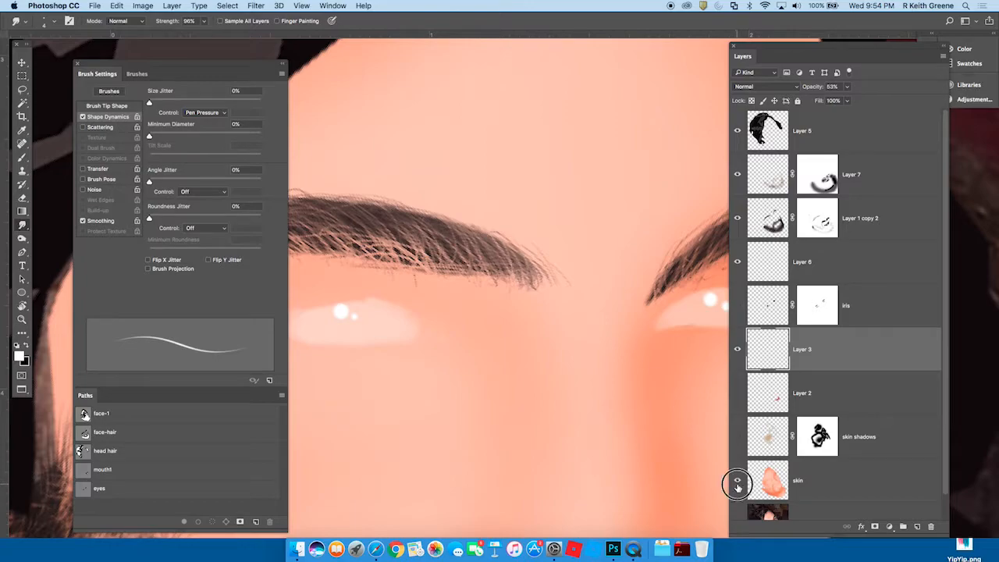
left_click(737, 484)
mouse_move(849, 89)
left_mouse_down()
mouse_move(851, 100)
mouse_move(871, 100)
left_mouse_up()
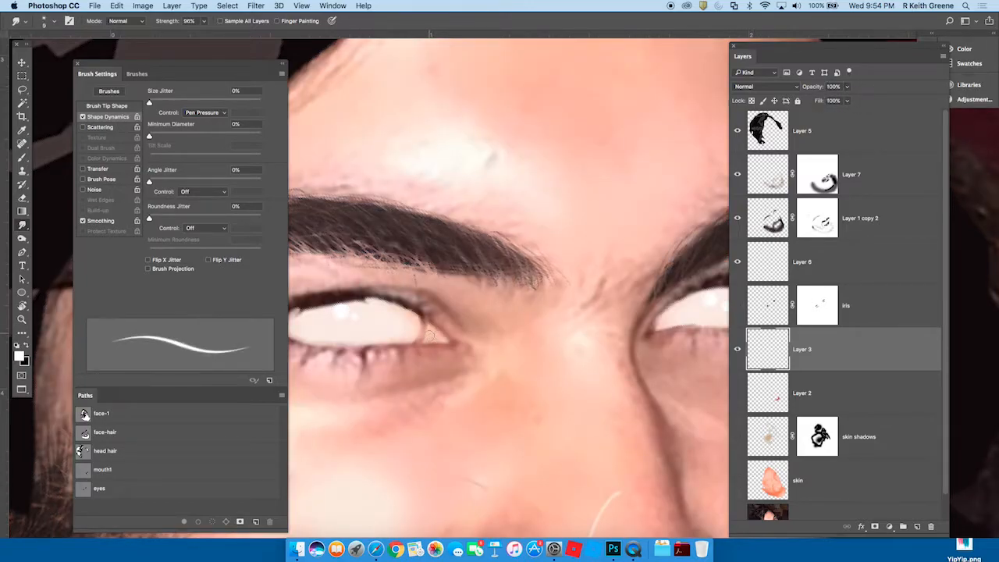
left_click_drag(430, 334, 416, 321)
Step: Sample the pale eye-white color with the Brush tool for touching up the left-hand eye's inner edge with a smaller tip
left_click(22, 161)
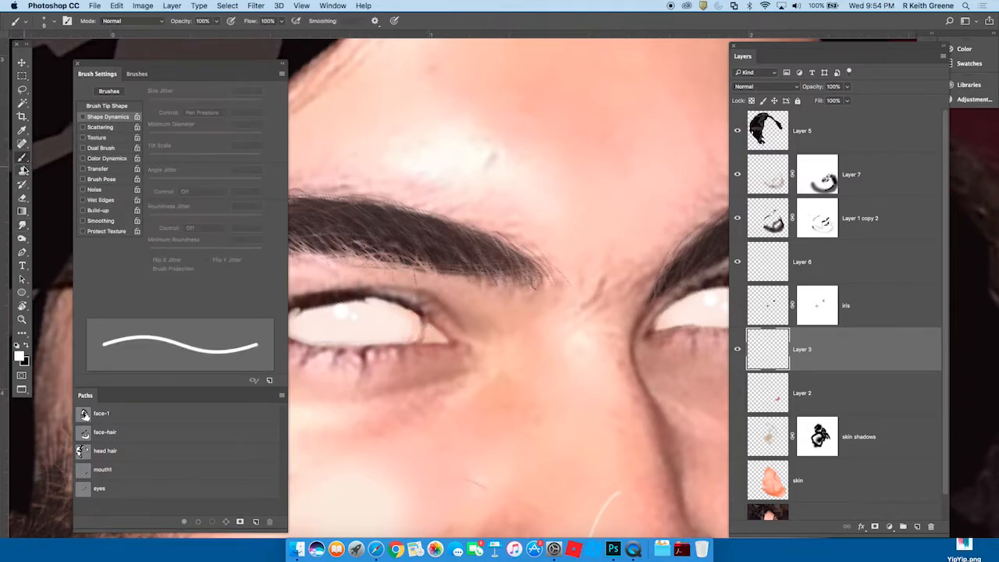
scroll(422, 313, "up", 3)
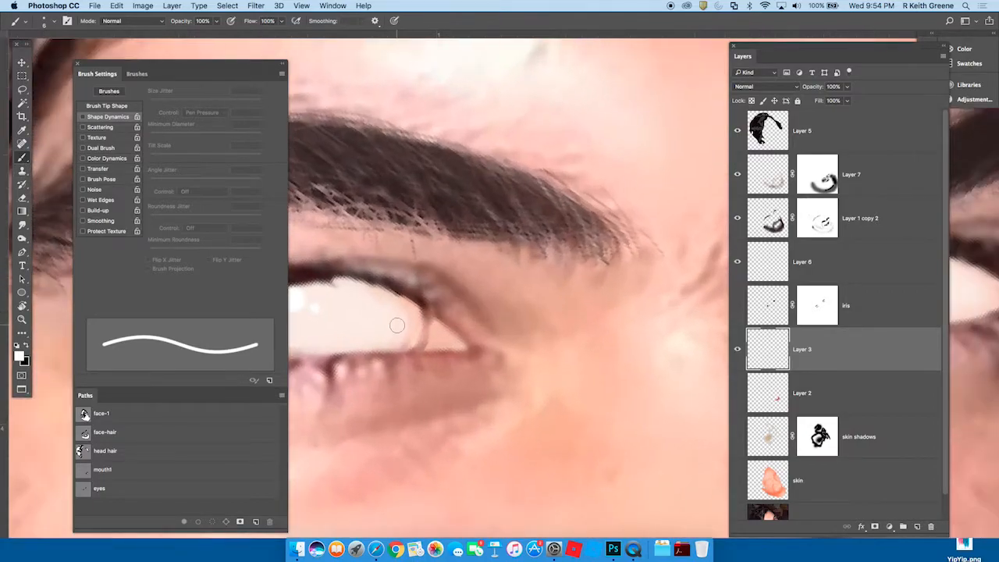
left_click(406, 332, "alt")
key("bracketleft")
key("bracketleft")
key("bracketleft")
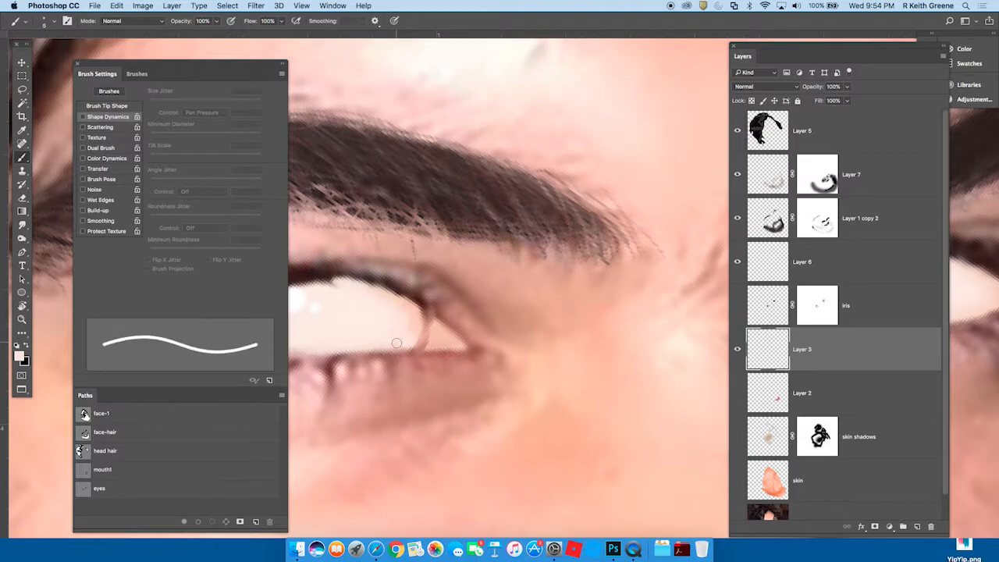
Step: Lower the brush opacity to 55% and adjust its tip size to suit the left-hand eye's inner corner
left_click(216, 22)
left_click_drag(217, 34, 195, 35)
key("bracketright")
key("bracketright")
key("bracketright")
key("bracketright")
key("bracketright")
key("bracketright")
key("bracketright")
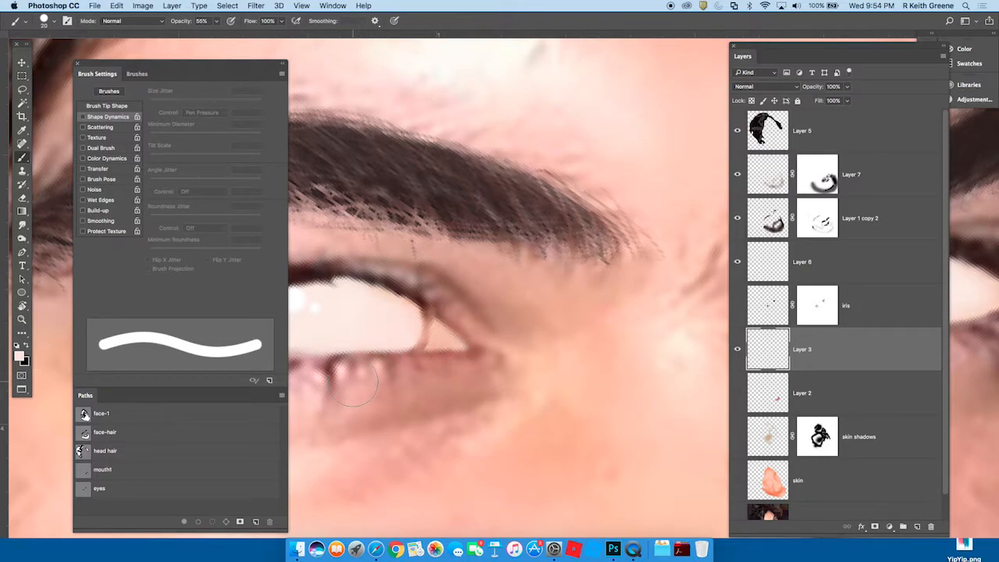
key("bracketleft")
key("bracketleft")
key("bracketleft")
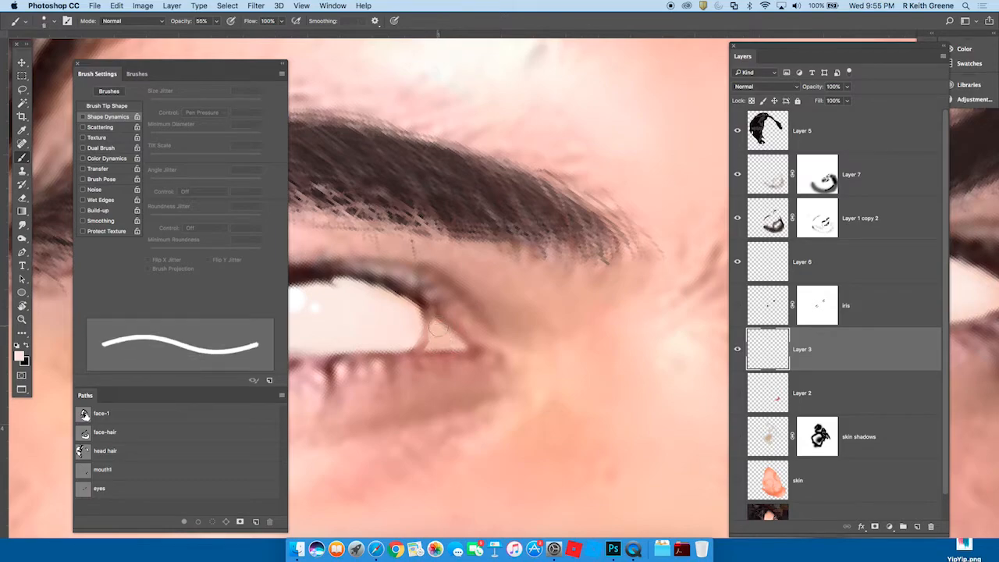
Step: Erase the pale paint from the left-hand eye's inner corner on Layer 3 with a size 35 Eraser at 56% opacity
left_click(23, 199)
key("bracketright")
key("bracketright")
key("bracketright")
key("bracketright")
key("bracketright")
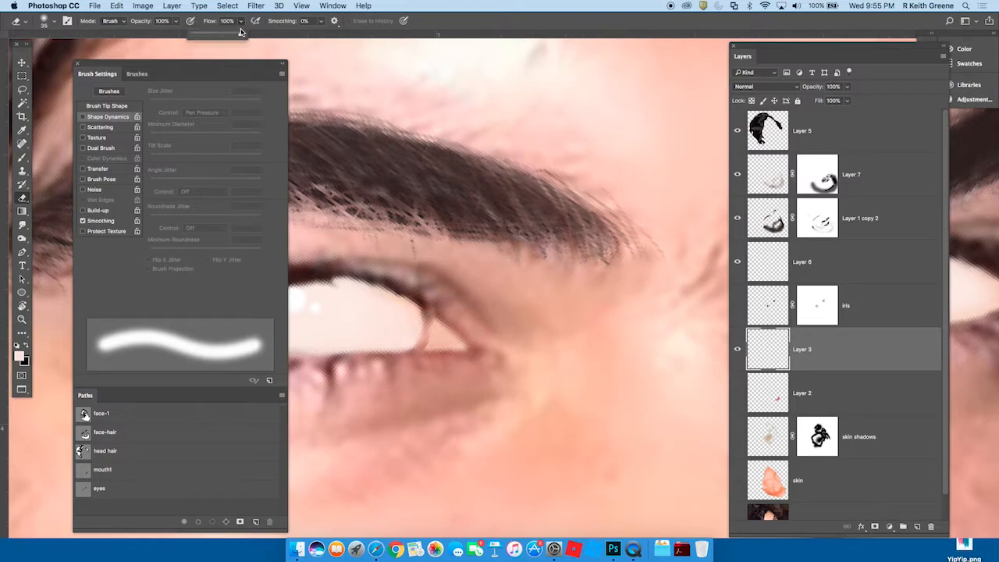
left_click(176, 22)
left_click_drag(173, 32, 155, 36)
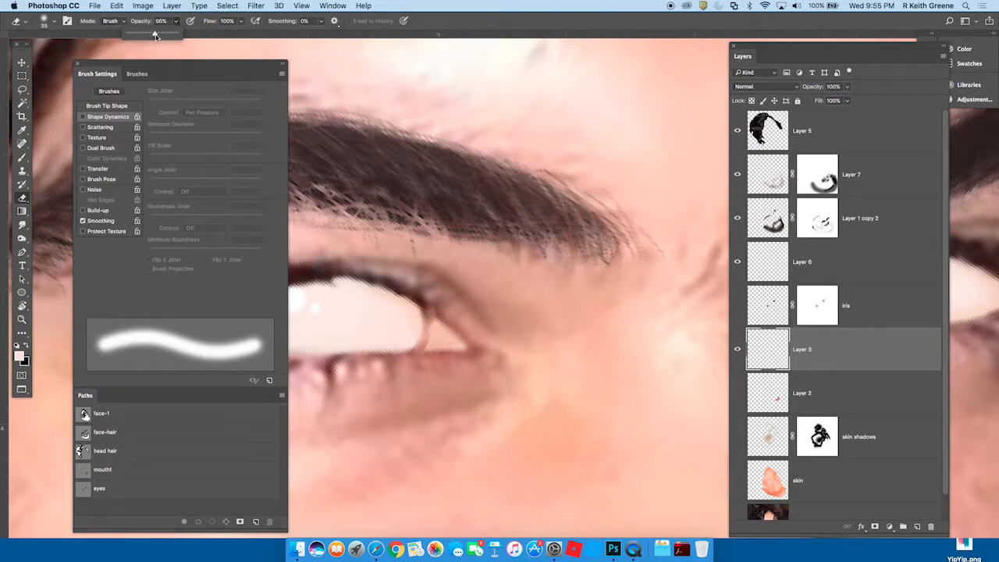
left_click(456, 348)
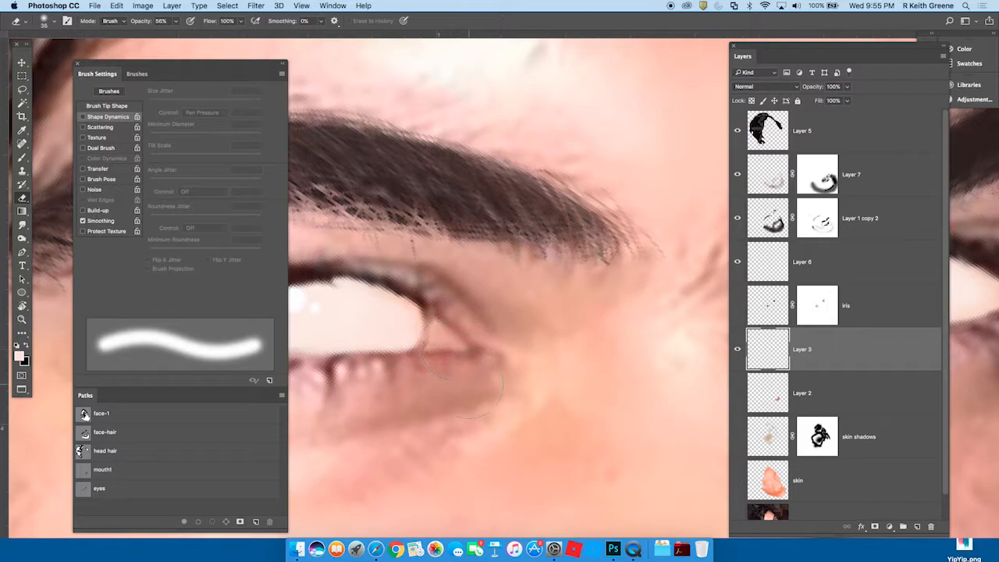
Step: Toggle the skin layer to compare the reshaped eye white with the photo's eye
left_click(739, 482)
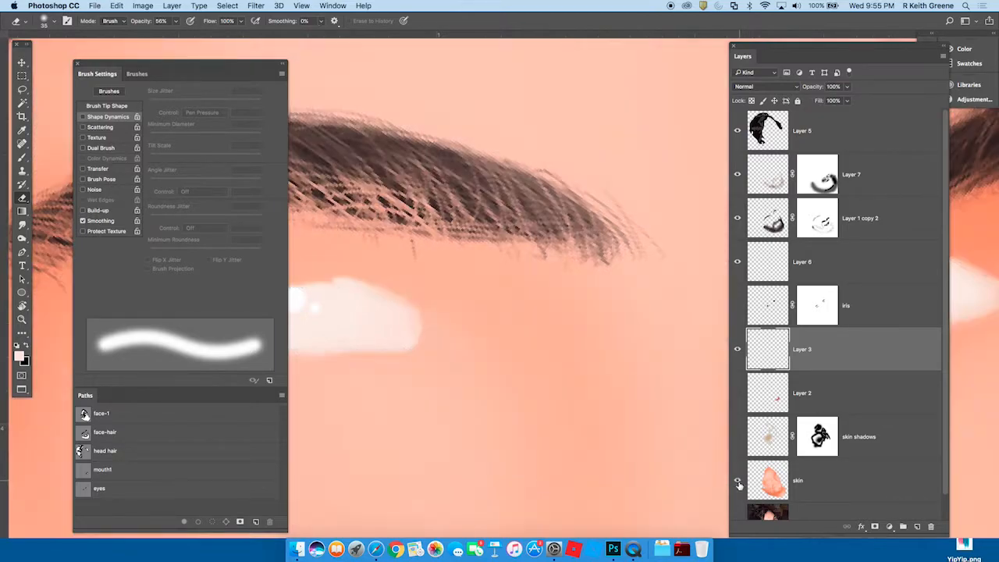
left_click(738, 485)
left_click(738, 485)
left_click(739, 487)
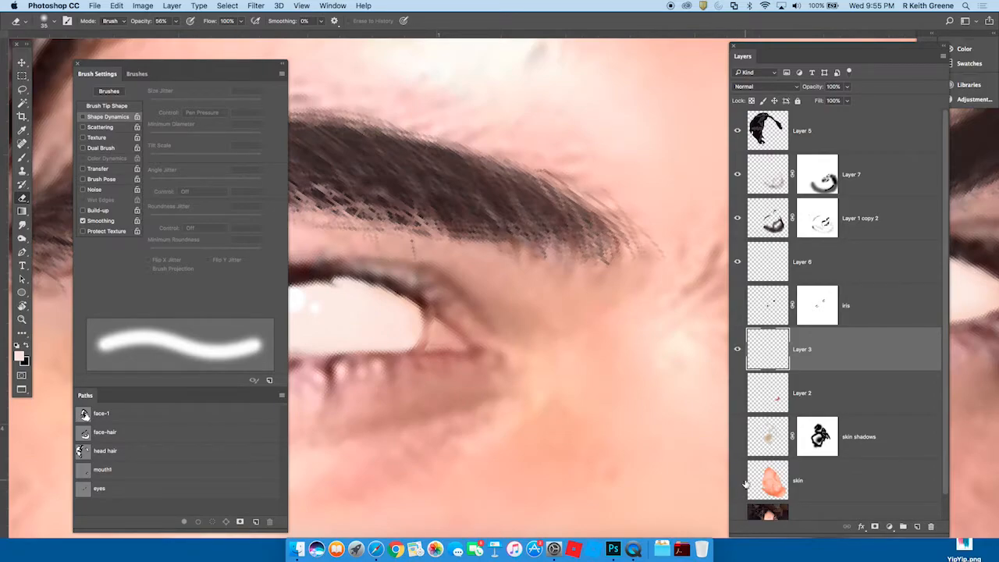
left_click(739, 484)
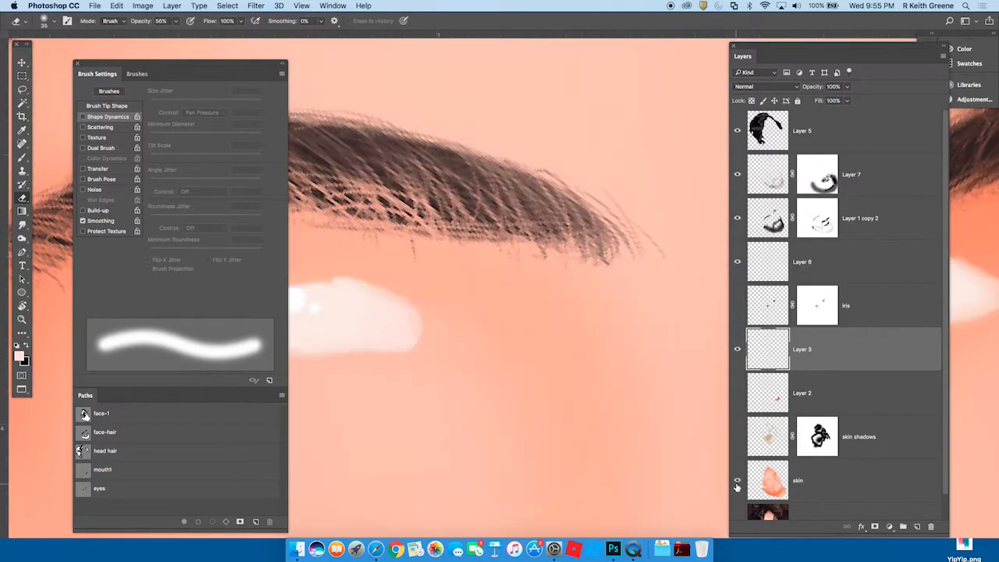
left_click(738, 482)
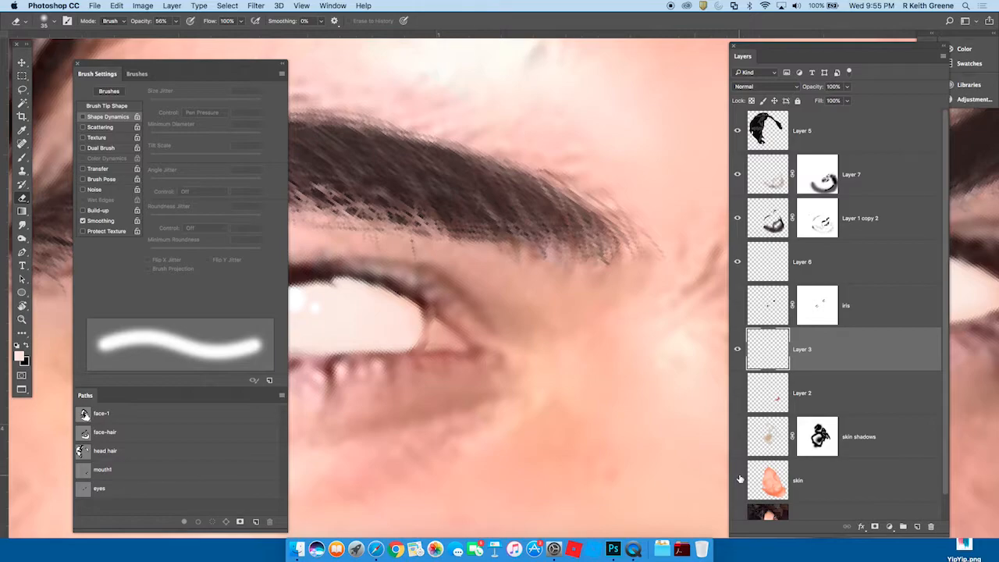
Step: Show the iris and skin layers to bring back the painted face
left_click_drag(566, 368, 538, 390)
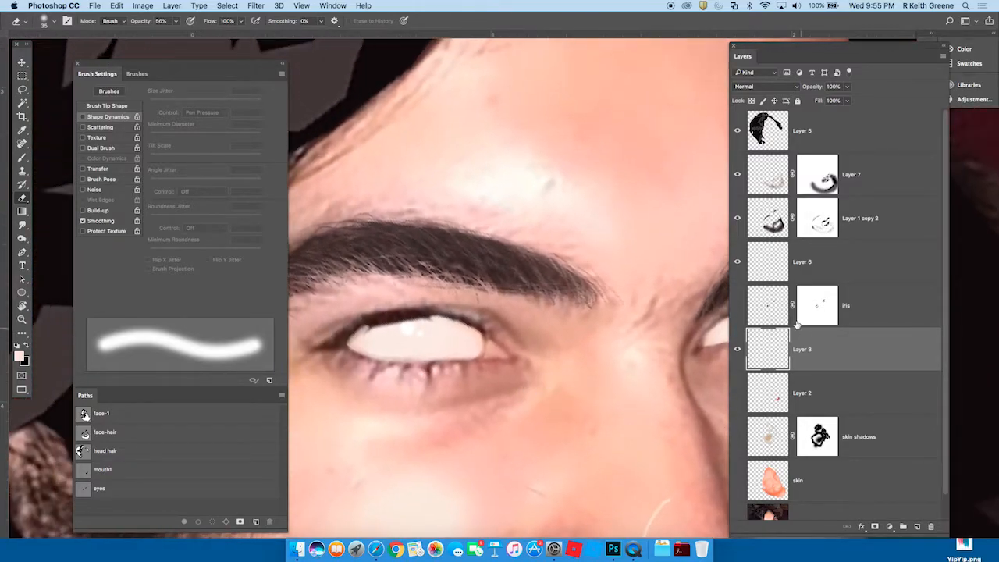
left_click(737, 306)
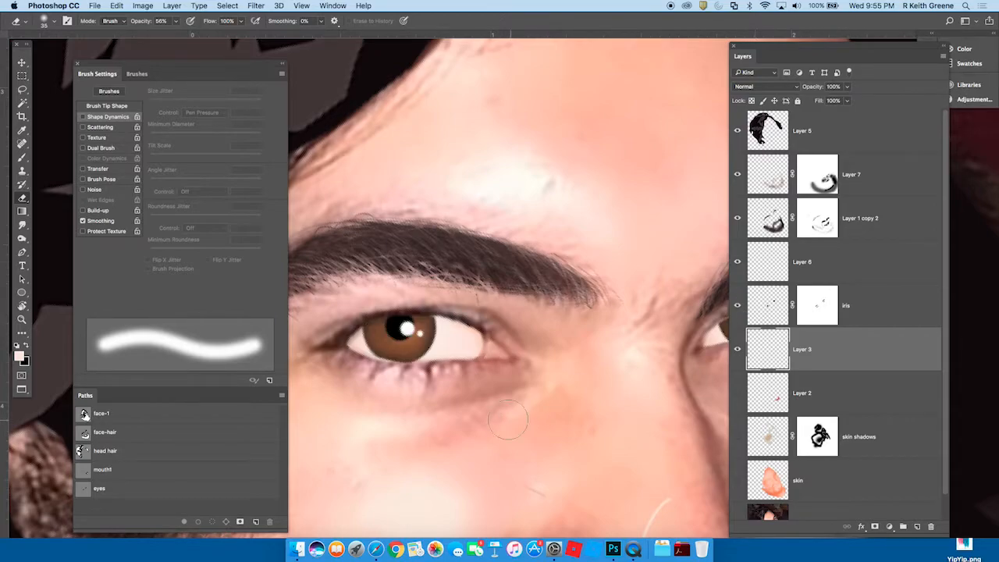
left_click_drag(498, 442, 433, 350)
left_click(738, 480)
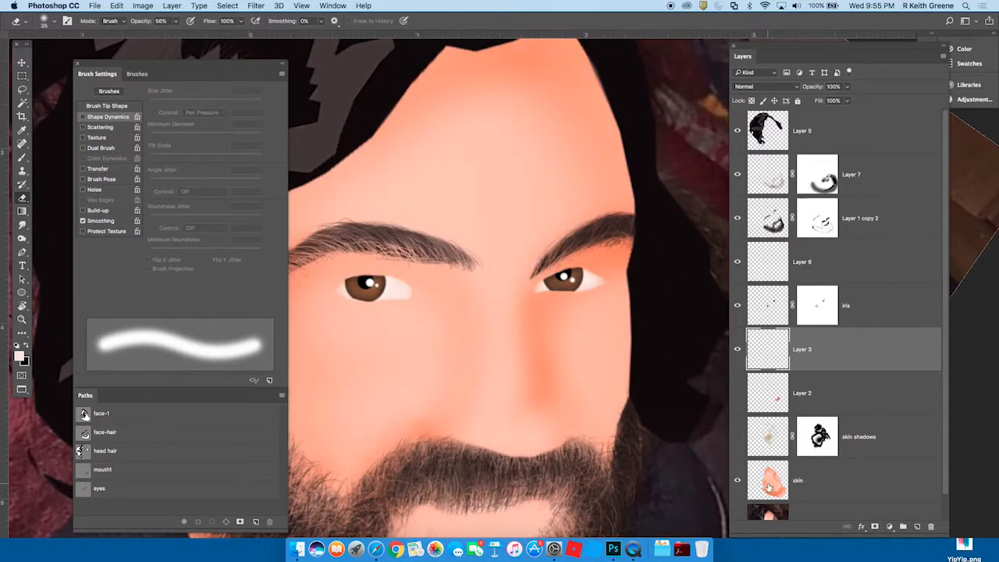
Step: Select the skin layer for burning at 43% midtone exposure and rotate the canvas so the left-hand eye tilts diagonally
left_click(772, 487)
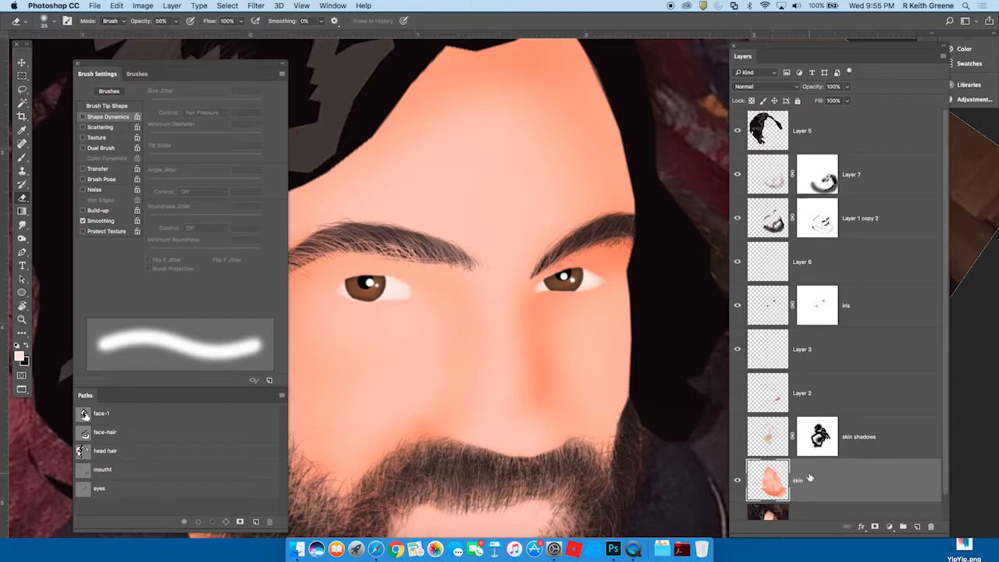
left_click(22, 238)
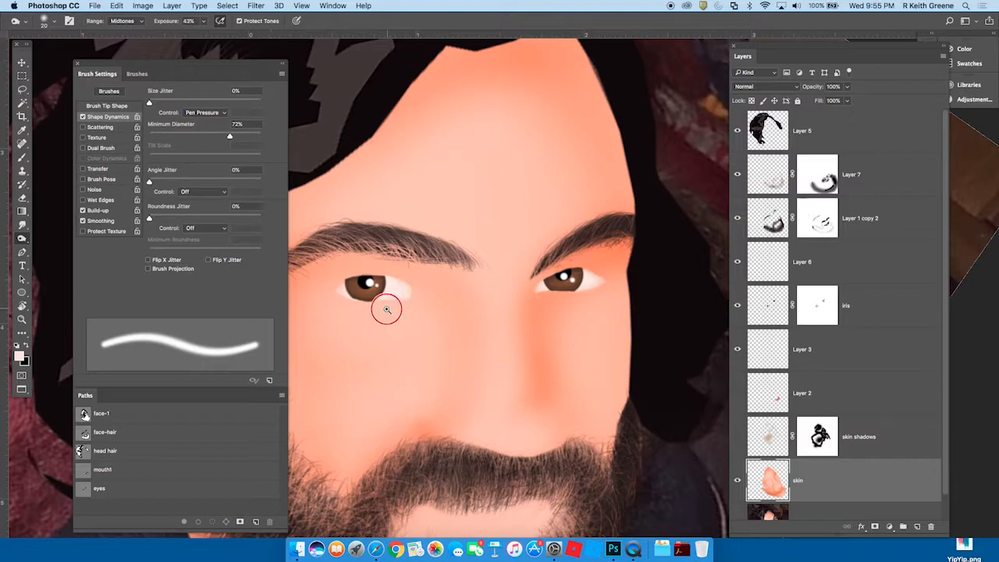
left_click_drag(388, 309, 418, 302)
left_click_drag(460, 360, 540, 340)
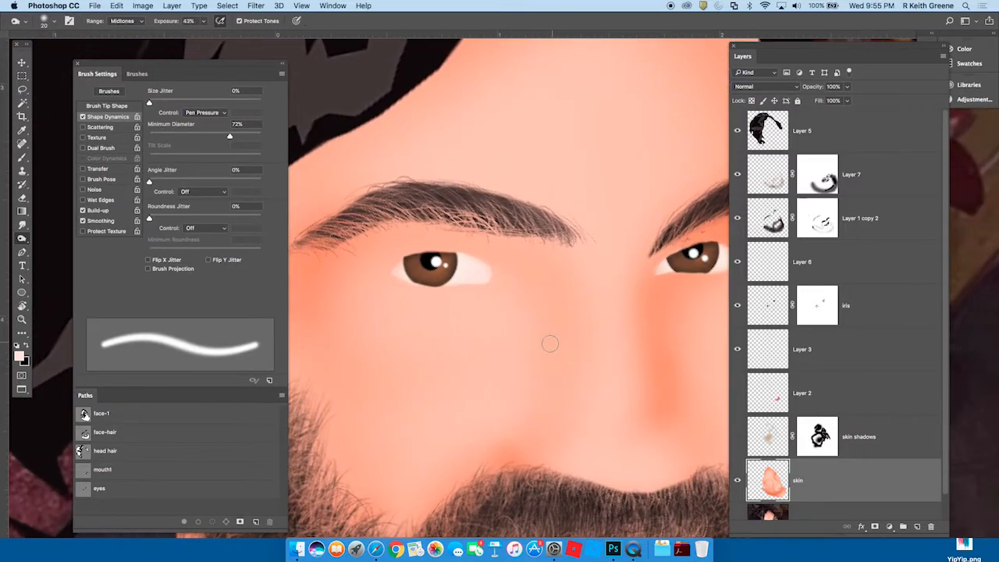
key("r")
left_click_drag(618, 352, 613, 251)
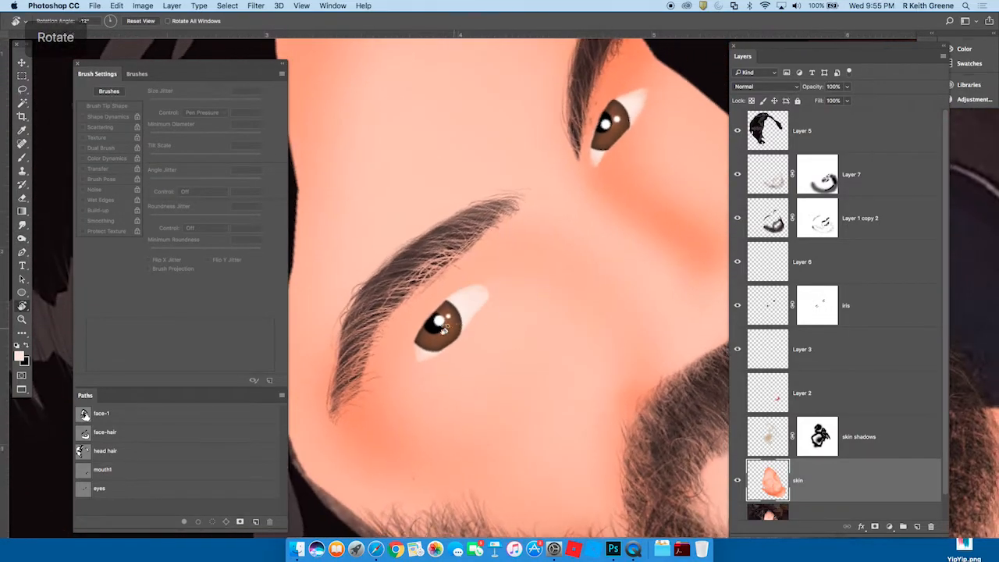
Step: Try a zigzag Burn stroke on the cheek below the left-hand eye, then undo it
key("o")
key("bracketright")
key("bracketright")
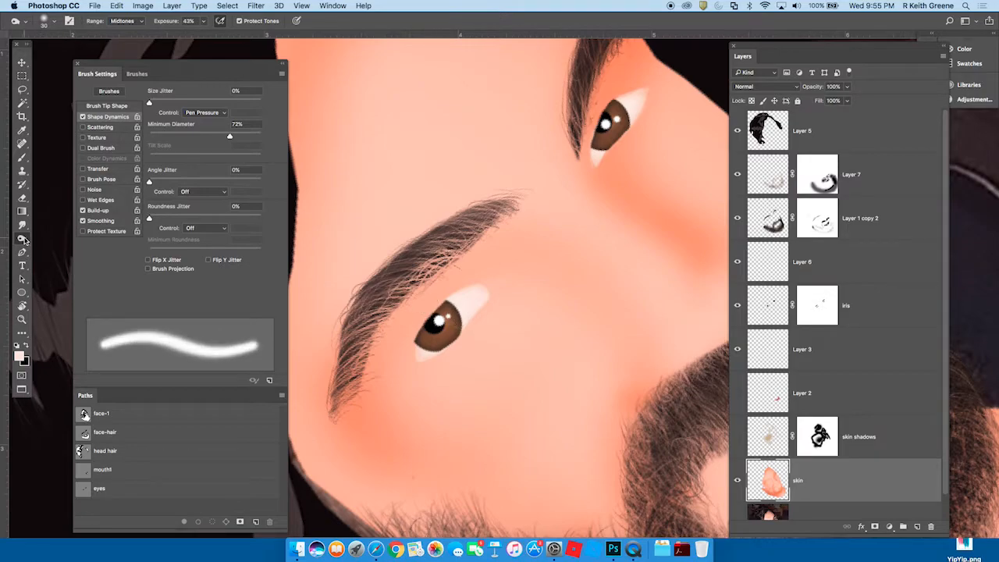
key("bracketleft")
key("bracketleft")
mouse_move(555, 343)
left_mouse_down()
mouse_move(524, 397)
mouse_move(541, 458)
left_mouse_up()
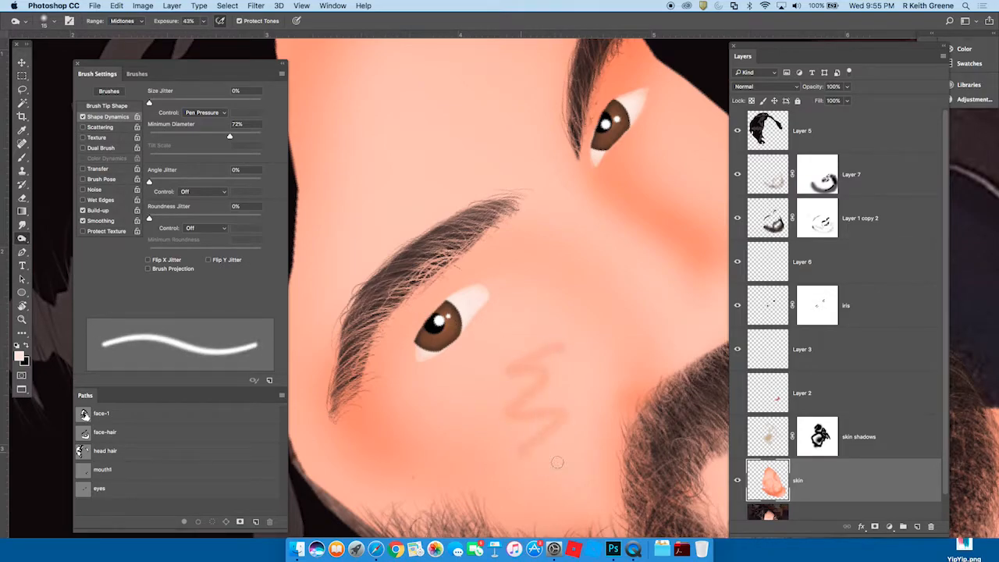
key("super+z")
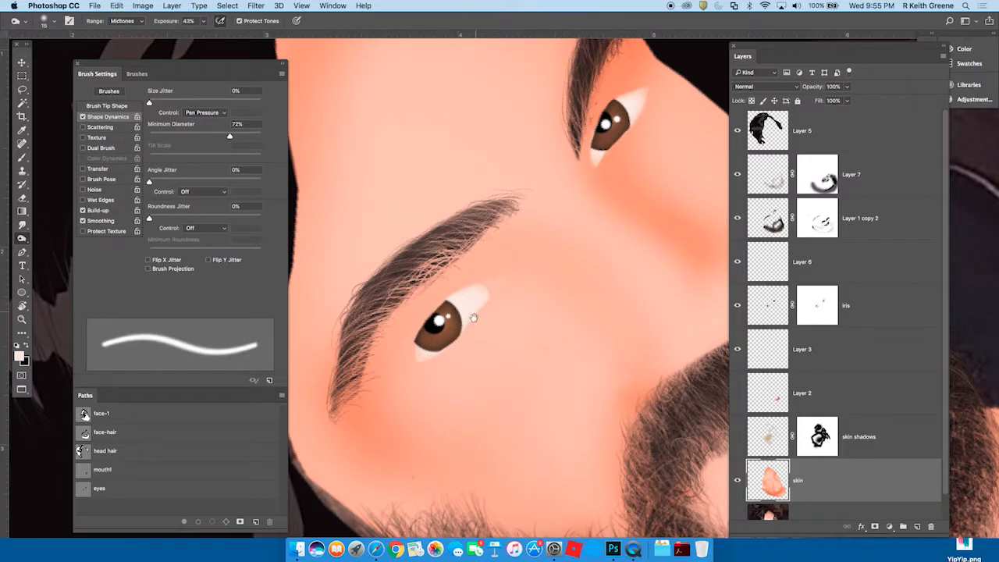
Step: Burn a thin shadow into the skin around the left-hand eye white's outline with a small brush, enlarging it to size 10
scroll(455, 319, "up", 1)
scroll(454, 320, "up", 2)
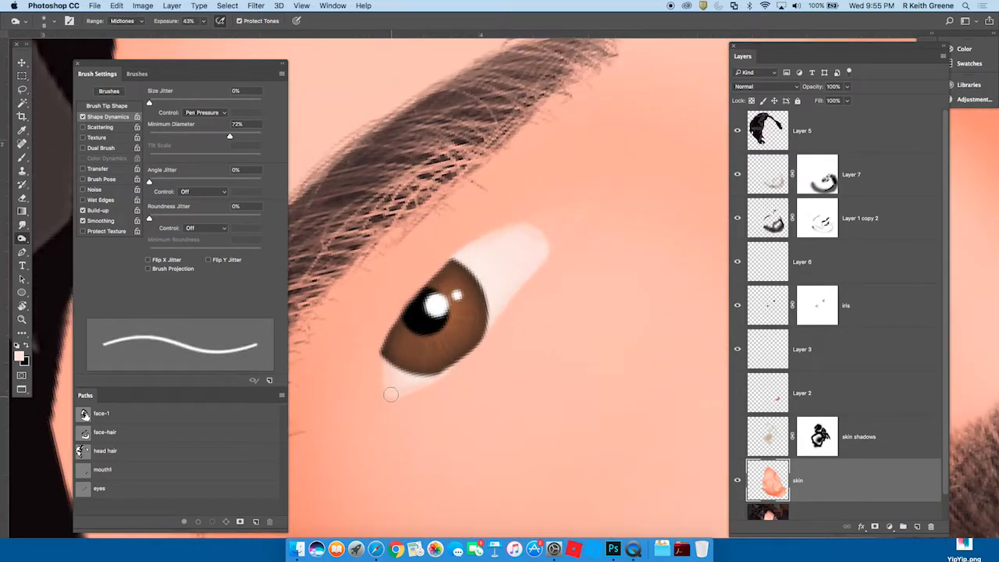
mouse_move(383, 395)
left_mouse_down()
mouse_move(390, 343)
mouse_move(417, 286)
mouse_move(517, 216)
mouse_move(538, 227)
mouse_move(524, 290)
mouse_move(452, 371)
mouse_move(421, 369)
left_mouse_up()
key("bracketright")
key("bracketright")
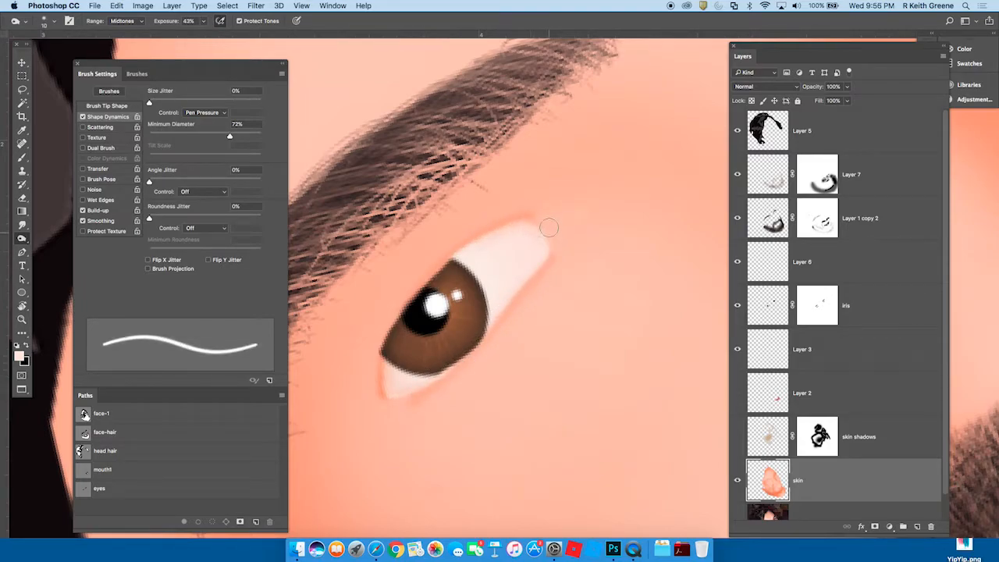
Step: Burn a pointed tear-duct shape into the skin beyond the inner end of the left-hand eye white
left_click_drag(551, 250, 573, 220)
key("bracketright")
left_click(576, 216)
key("bracketleft")
key("bracketleft")
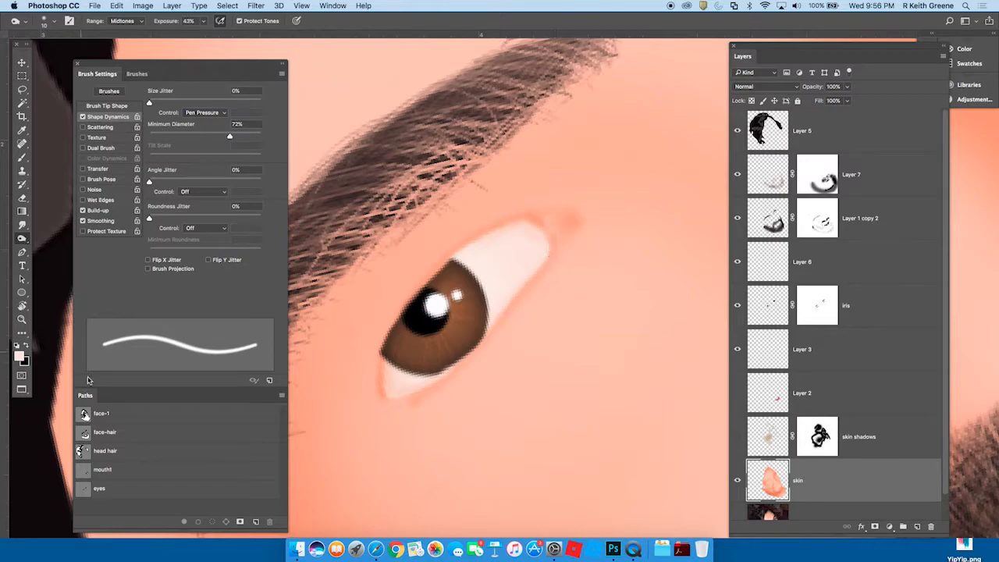
Step: Load the left-hand eye outline of the eyes path as a selection and burn its inner corner with a size 25 brush
left_click(85, 492)
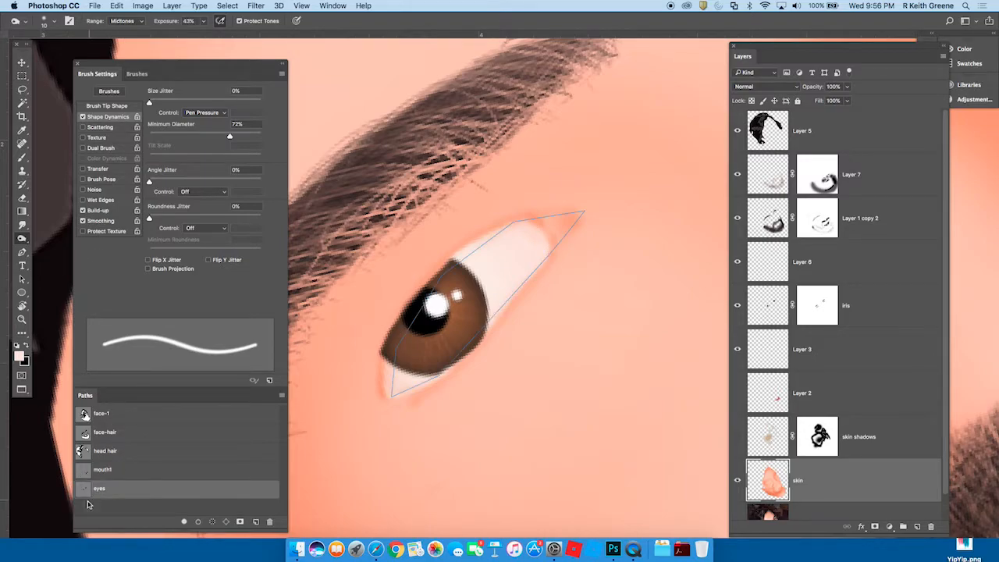
left_click(566, 236, "super")
left_click(212, 522)
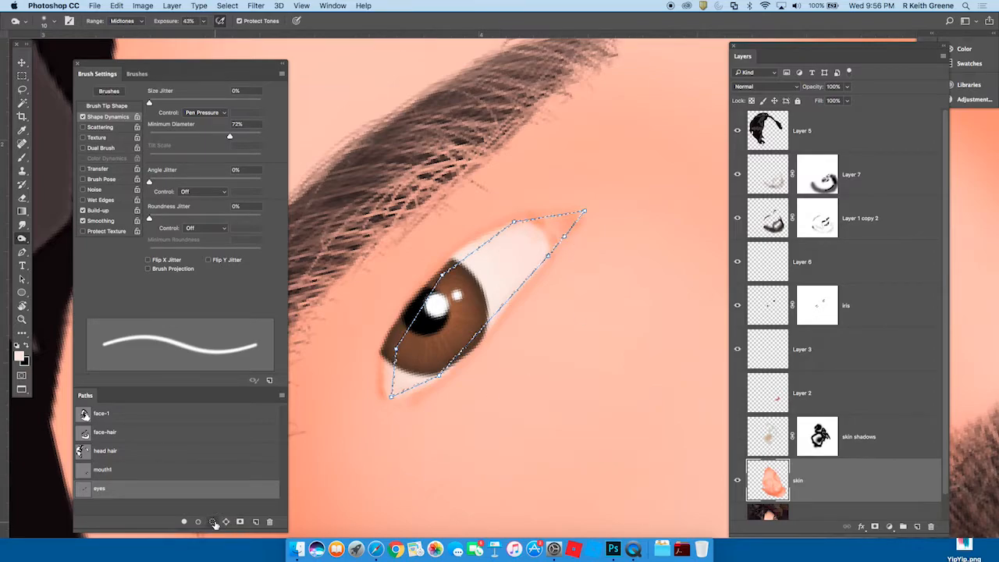
key("bracketright")
mouse_move(575, 220)
left_mouse_down()
mouse_move(575, 212)
mouse_move(564, 223)
mouse_move(587, 245)
left_mouse_up()
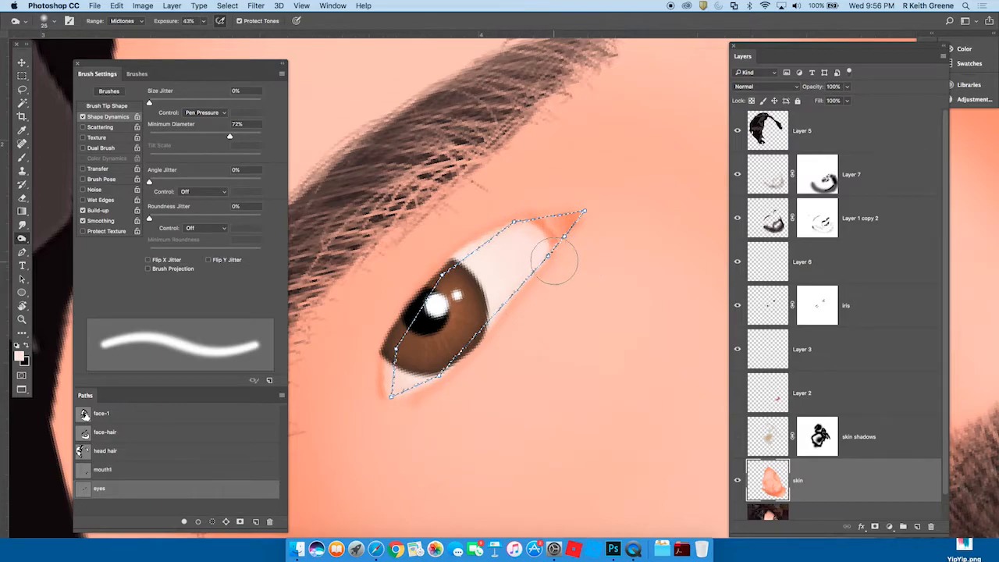
Step: Remove the selection, hide the eyes path and review the burned eye corner against the whole face
key("m")
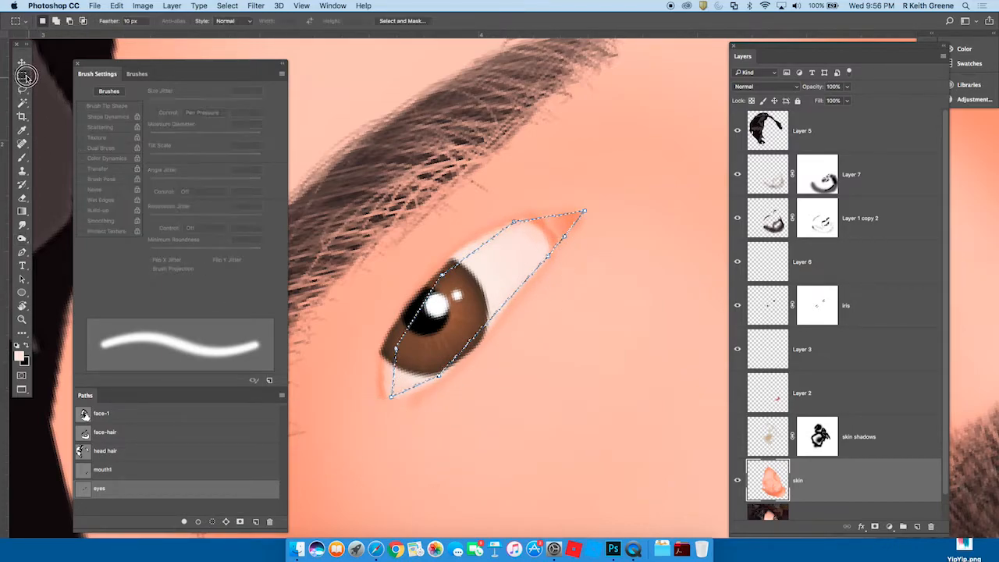
key("ctrl+d")
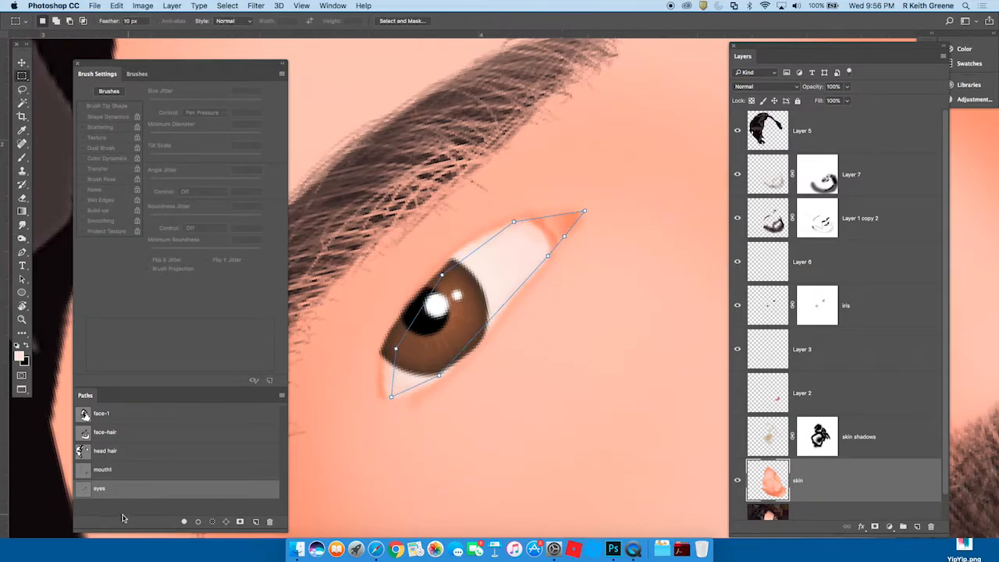
left_click(124, 513)
scroll(676, 440, "down", 10)
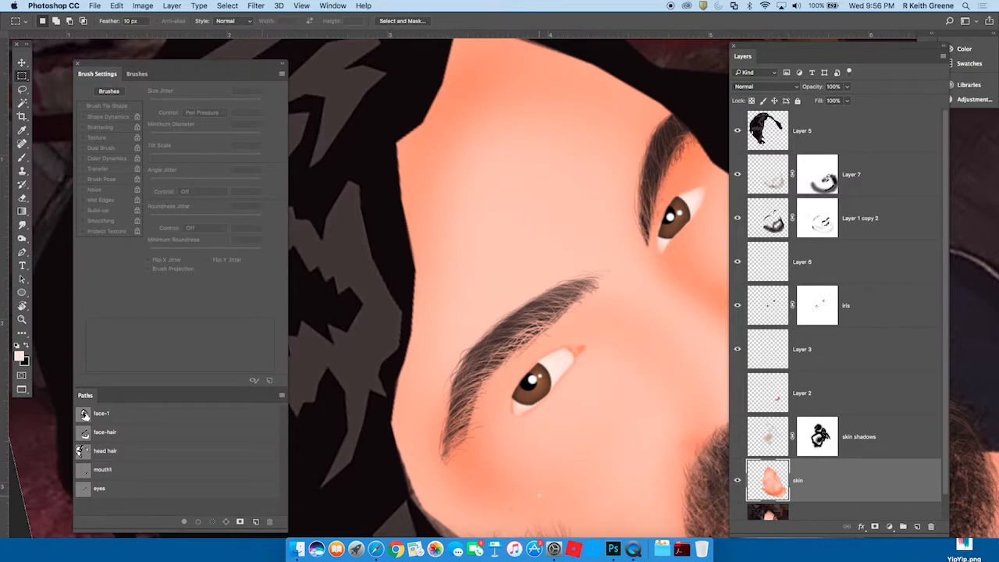
scroll(539, 494, "up", 3)
scroll(608, 424, "down", 3)
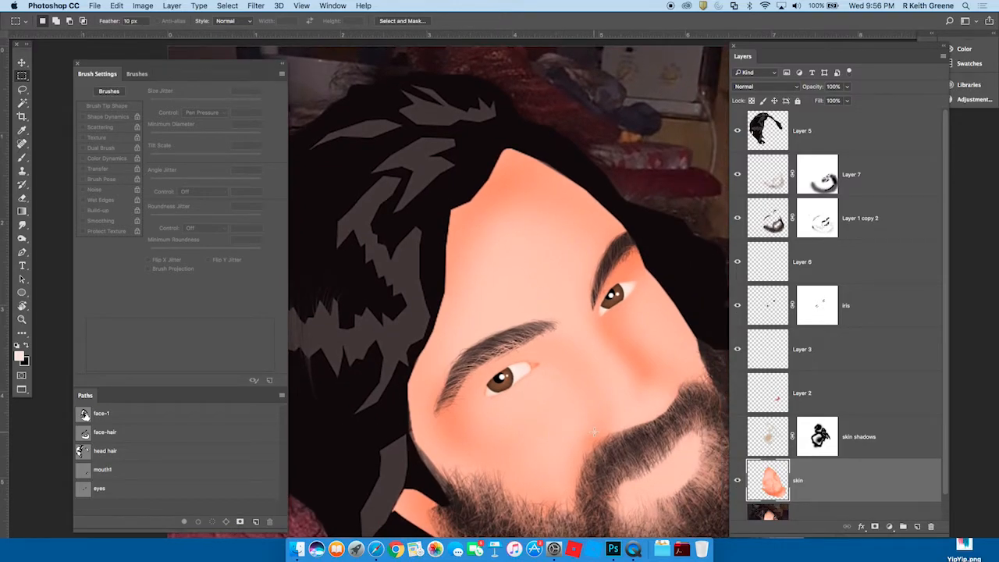
scroll(528, 414, "up", 5)
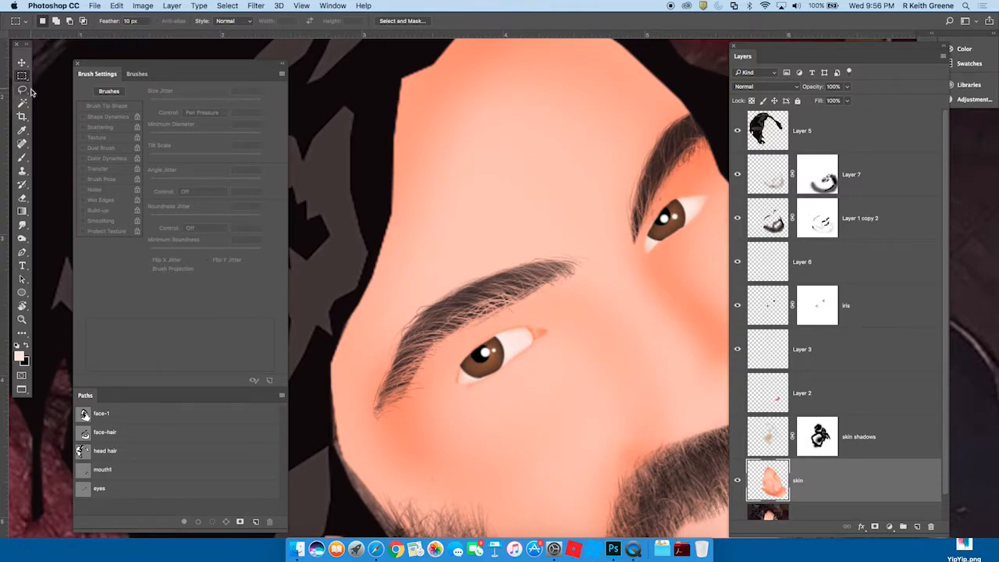
Step: Try to burn a thin crease around the left-hand eye with a size 9 brush at 43% exposure
left_click(29, 240)
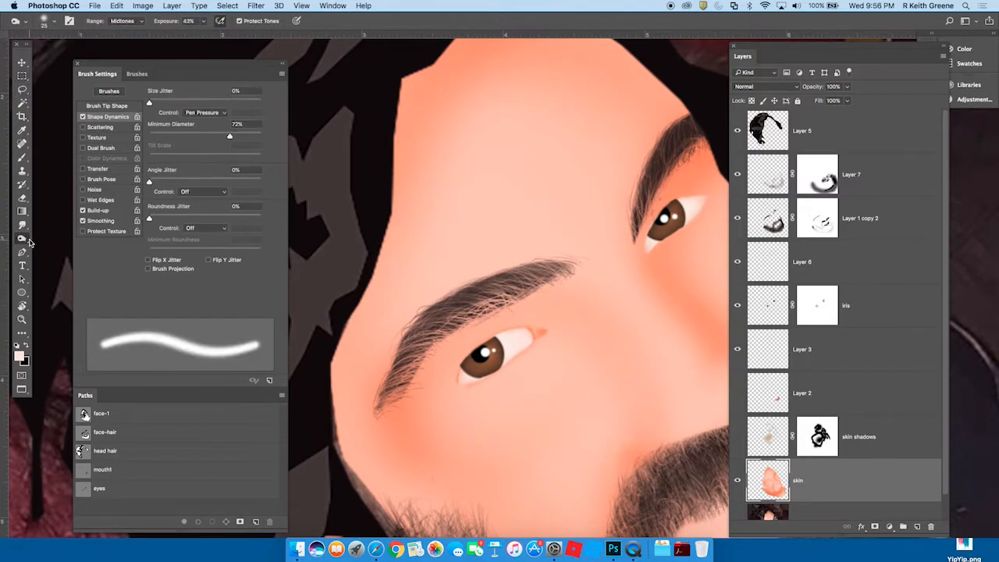
key("bracketleft")
key("bracketleft")
key("bracketleft")
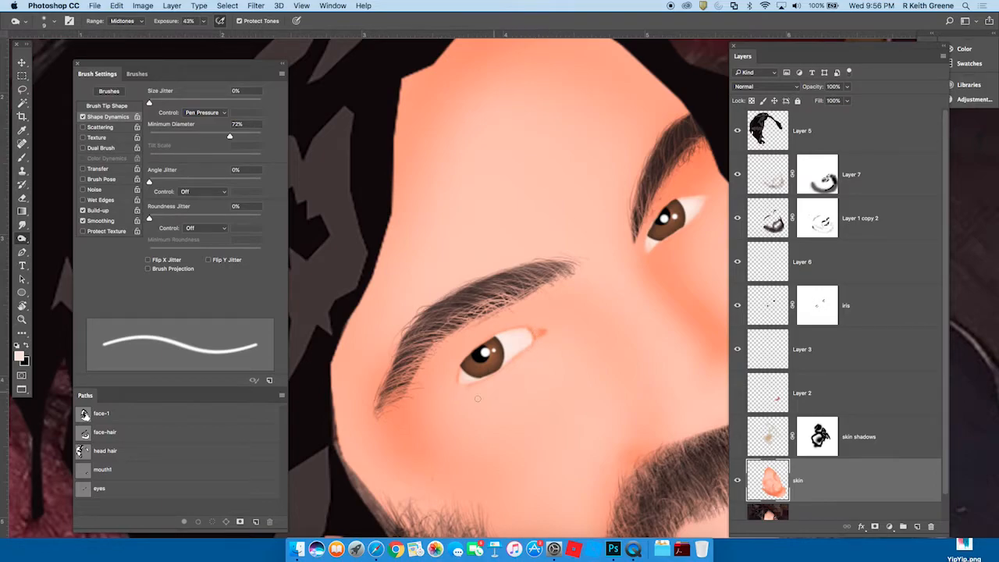
mouse_move(528, 329)
left_mouse_down()
mouse_move(527, 374)
mouse_move(484, 395)
left_mouse_up()
key("super+z")
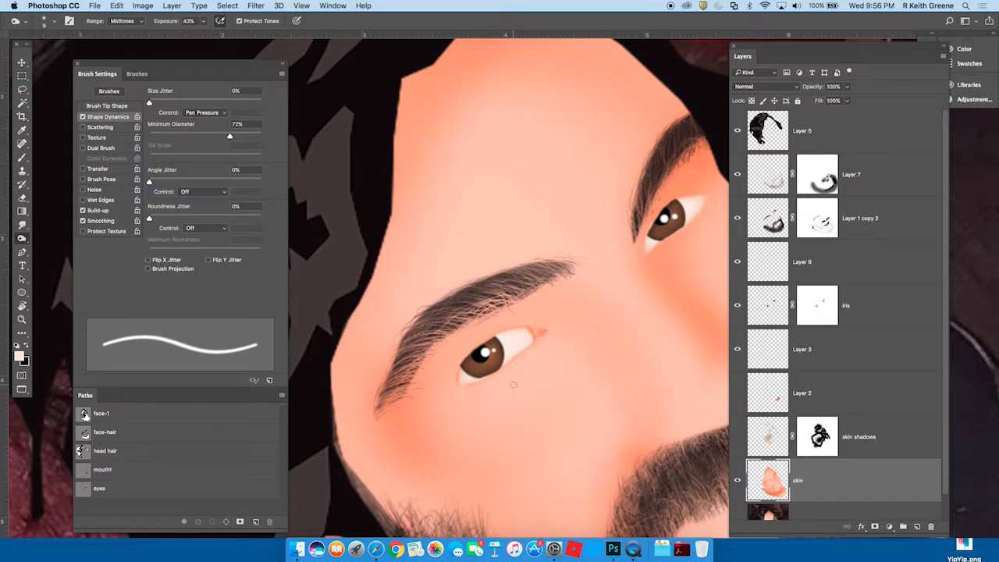
Step: Set the Burn tool's exposure to 21% and burn soft creases above and below the left-hand eye with a size 20 brush
key("bracketright")
key("bracketright")
key("bracketright")
left_click_drag(205, 21, 192, 35)
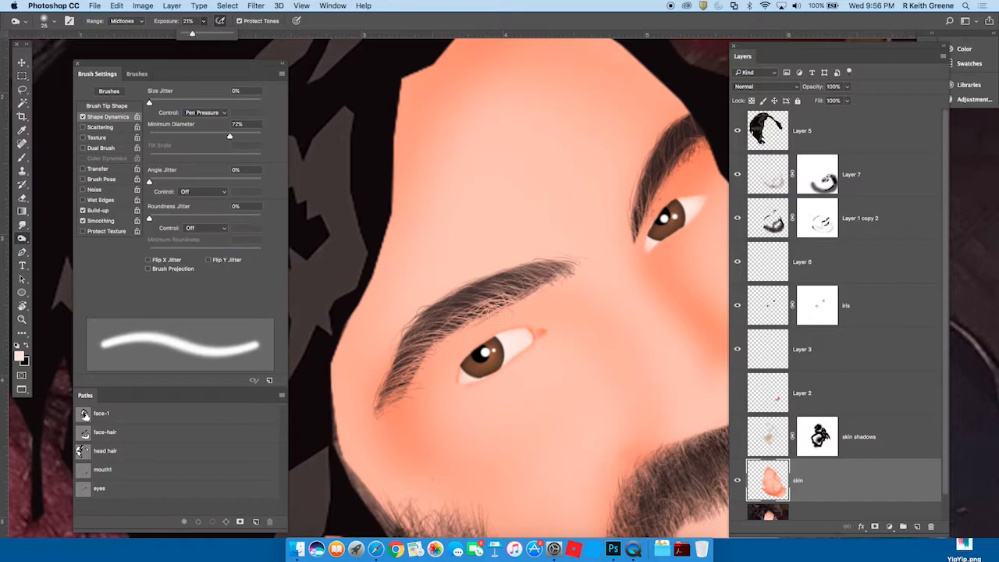
key("bracketleft")
mouse_move(524, 324)
left_mouse_down()
mouse_move(506, 326)
mouse_move(459, 381)
left_mouse_up()
mouse_move(534, 343)
left_mouse_down()
mouse_move(527, 360)
mouse_move(471, 392)
left_mouse_up()
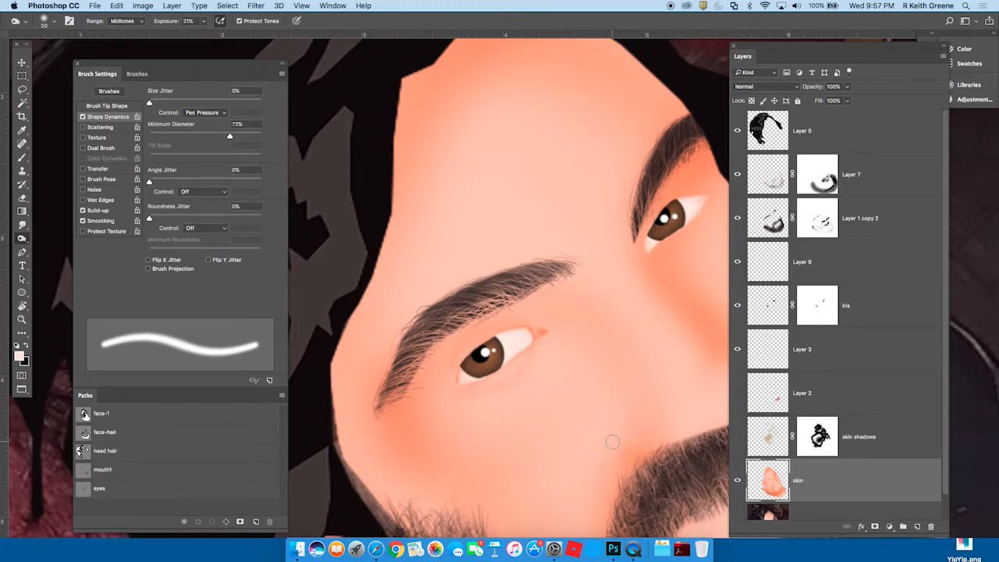
Step: Rotate the canvas upside down and burn a soft shadow into the skin beneath the same eye with a size 35 brush
key("r")
left_click_drag(652, 406, 365, 130)
key("o")
key("bracketright")
key("bracketright")
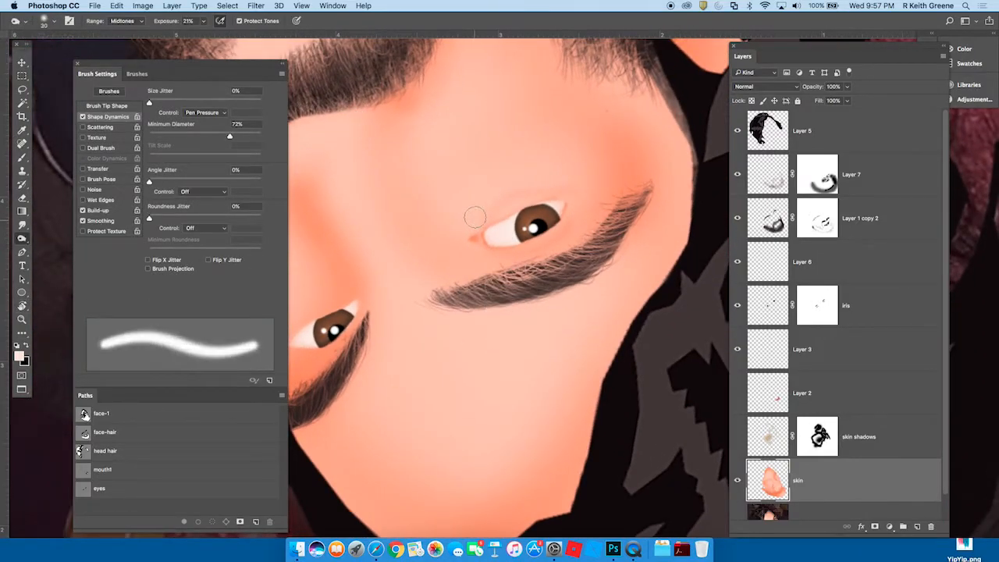
key("bracketright")
mouse_move(472, 229)
left_mouse_down()
mouse_move(479, 214)
mouse_move(568, 189)
left_mouse_up()
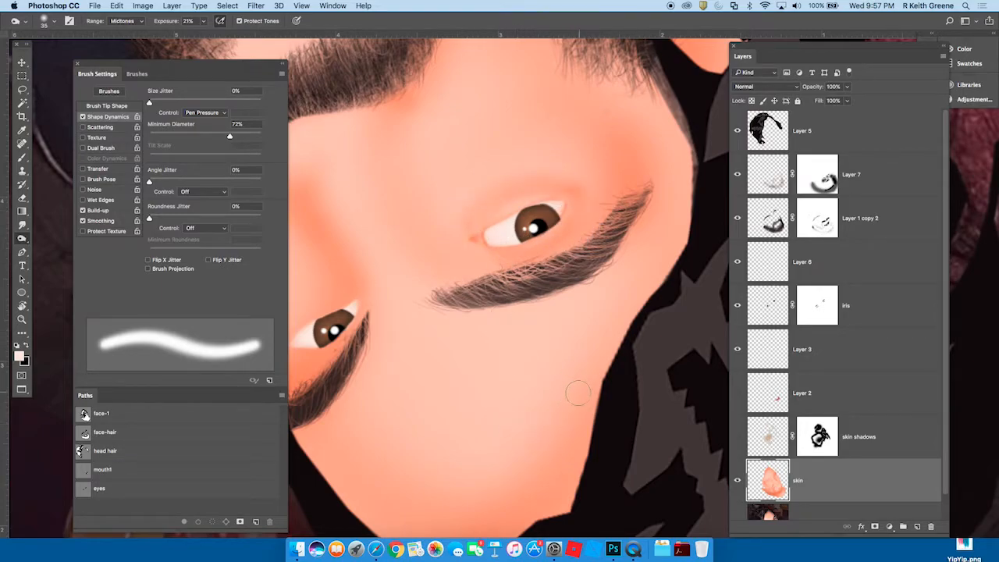
Step: Burn a soft shadow into the skin beneath the other eye with a size 30 brush, reducing it to size 20
scroll(557, 404, "left", 5)
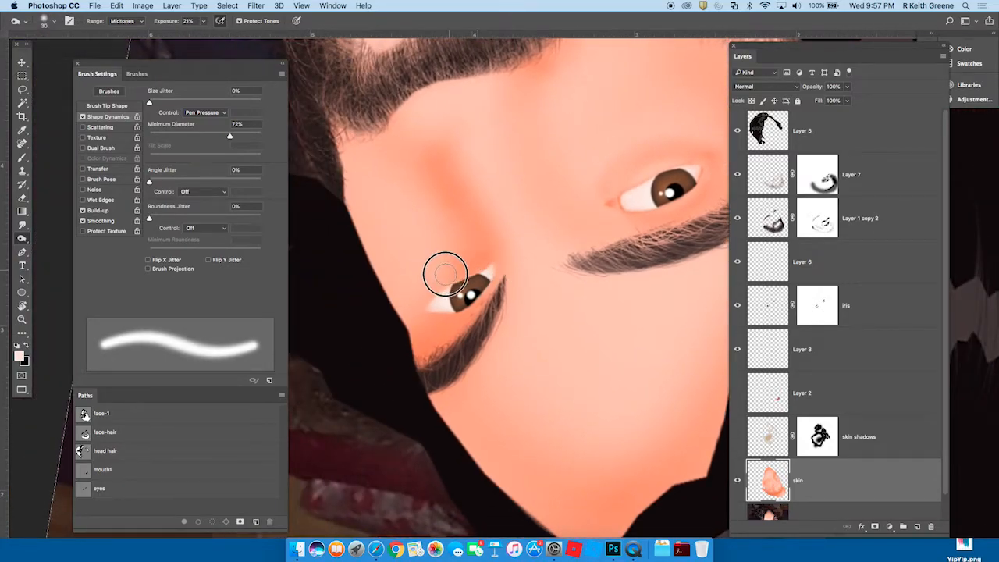
left_click_drag(481, 258, 435, 309)
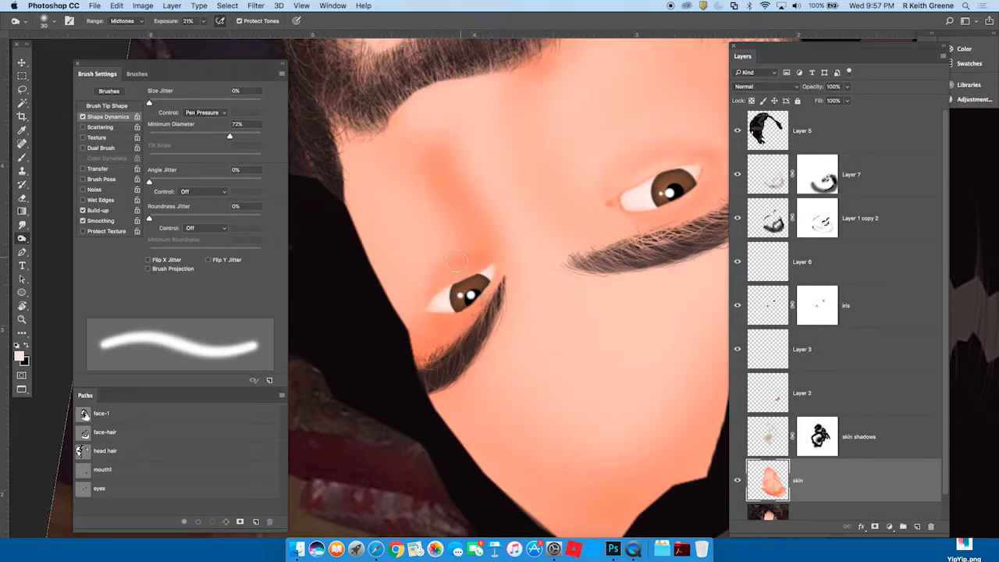
key("bracketleft")
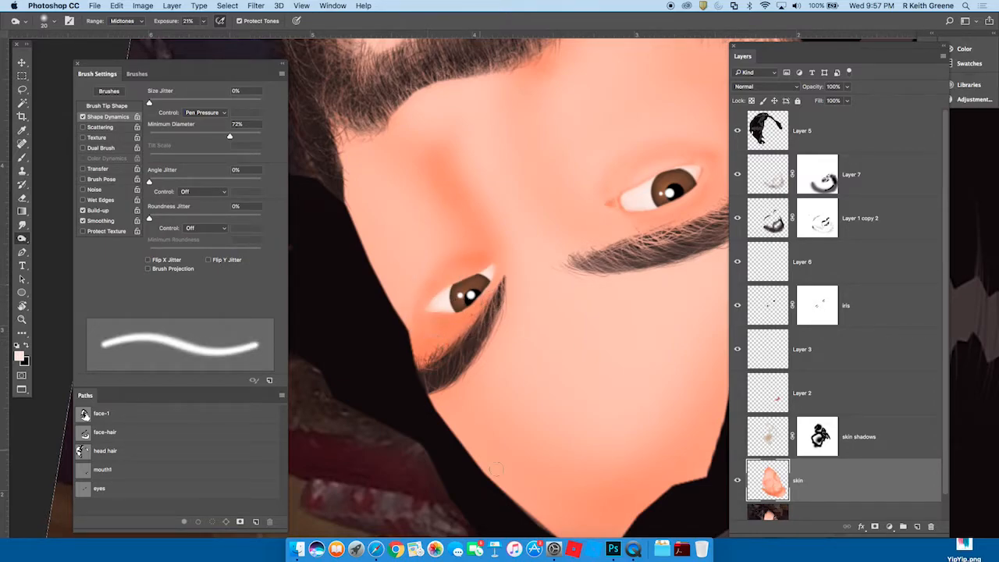
Step: Reset the canvas rotation and compare the whole painted face with the photo by toggling the skin layer's visibility
key("Escape")
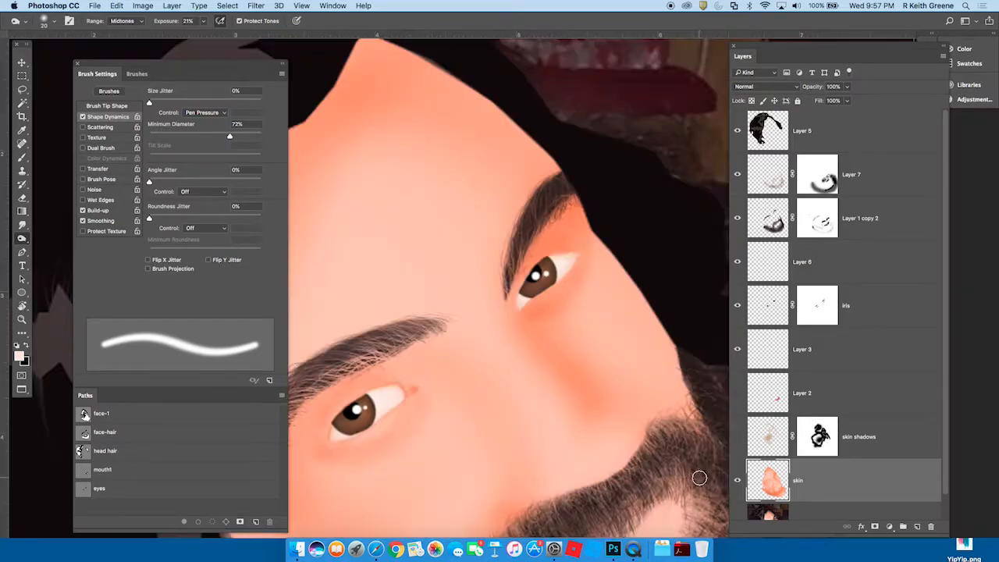
left_click(596, 384, "alt")
left_click_drag(569, 424, 532, 352)
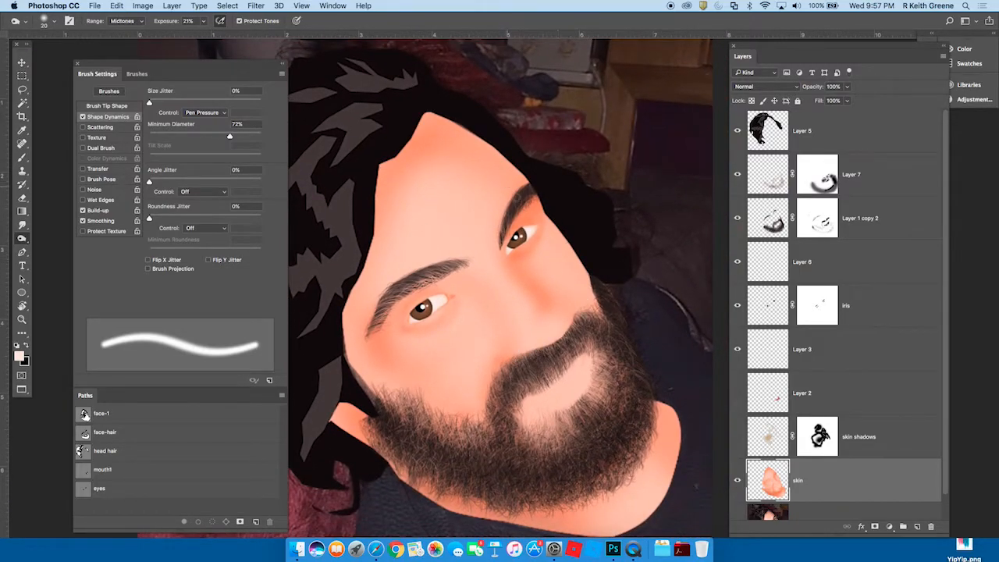
left_click(737, 482)
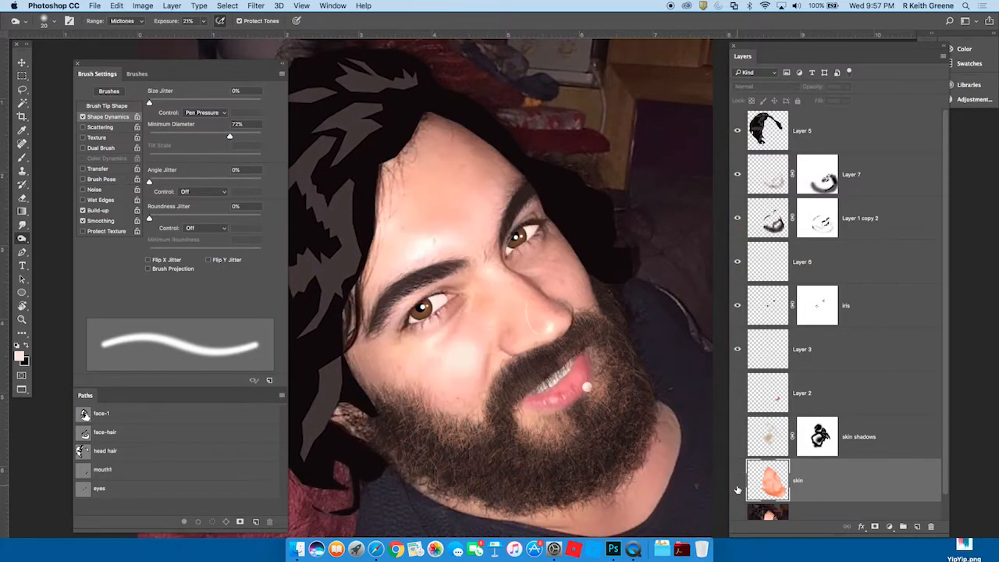
left_click(737, 484)
left_click(736, 484)
left_click(737, 483)
Step: Show the skin shadows layer and the lips on Layer 2, comparing the painted skin with the photo beneath it
left_click(737, 439)
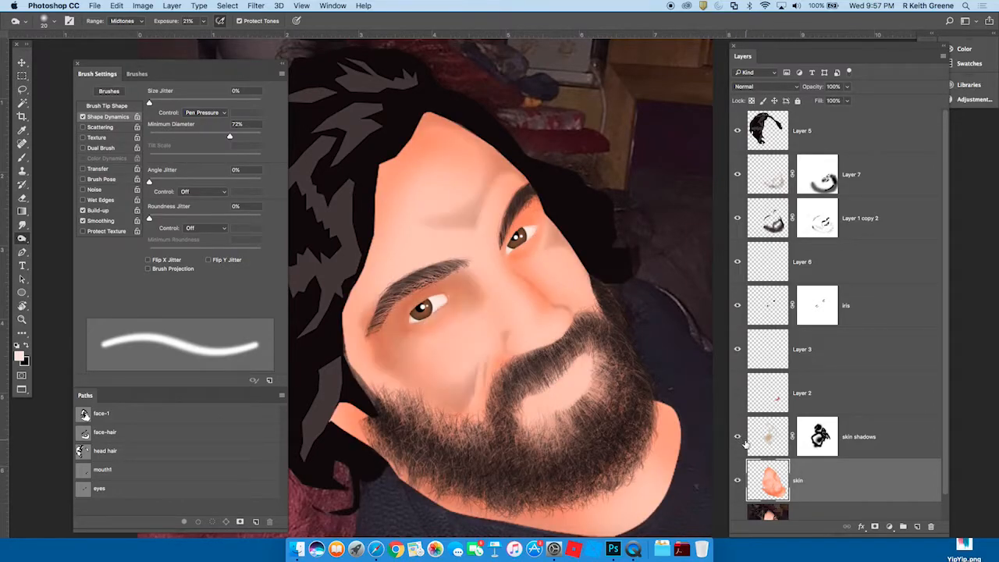
left_click(737, 485)
left_click(737, 485)
left_click(735, 487)
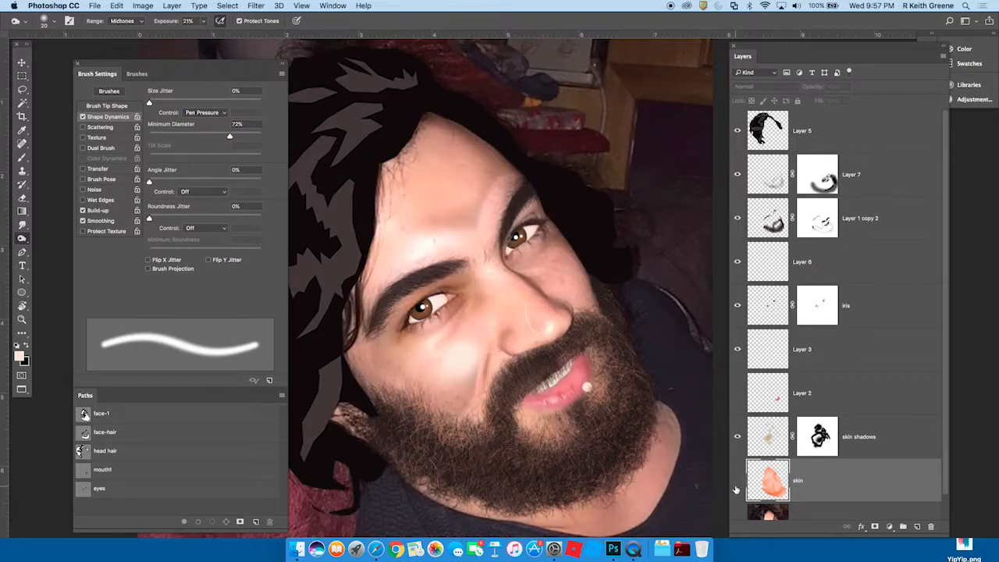
left_click(738, 484)
left_click(737, 485)
left_click(738, 484)
left_click(737, 485)
left_click(735, 487)
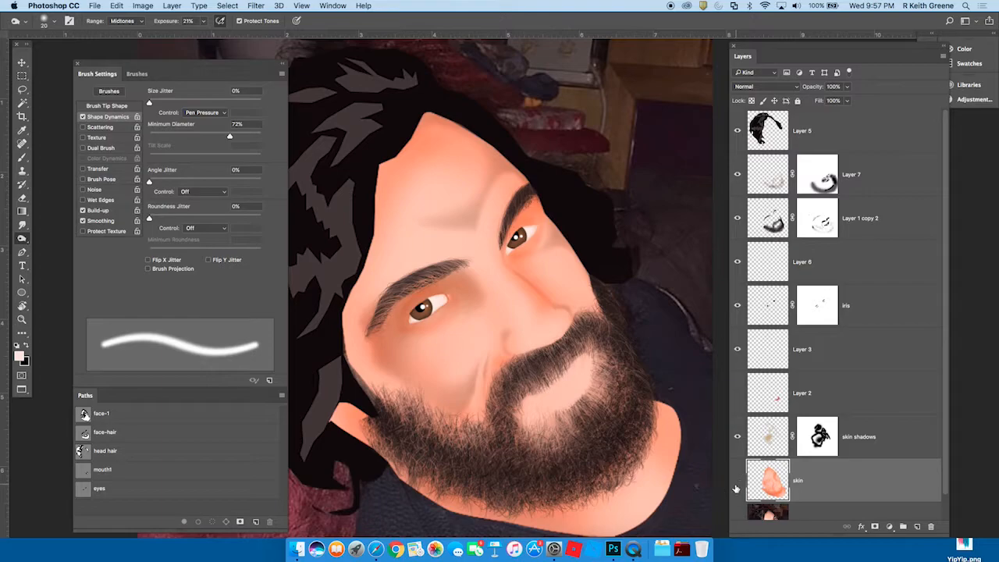
left_click(738, 486)
left_click(738, 486)
left_click(737, 394)
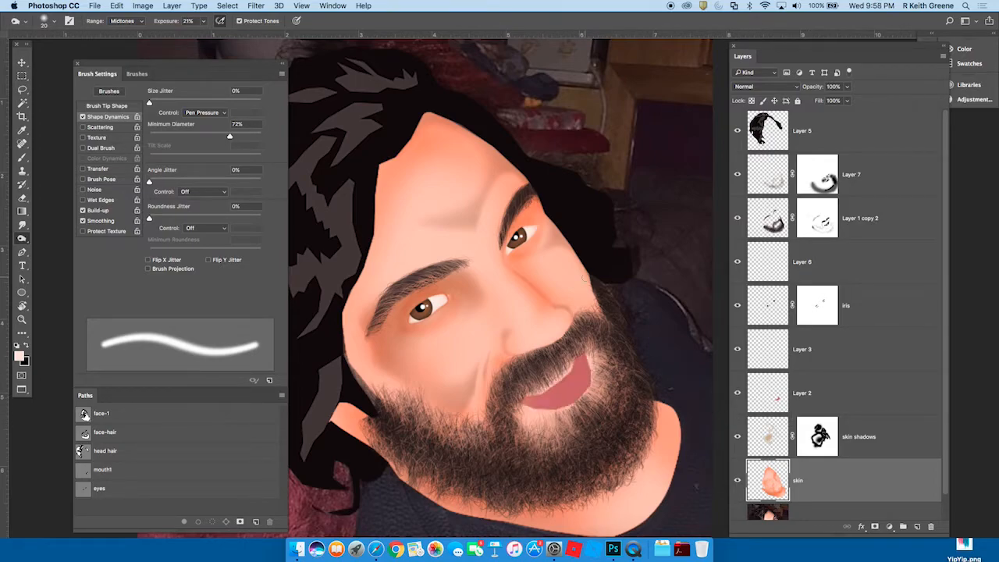
Step: Lower the skin layer's opacity to 54% and hide the skin shadows layer
left_click(847, 101)
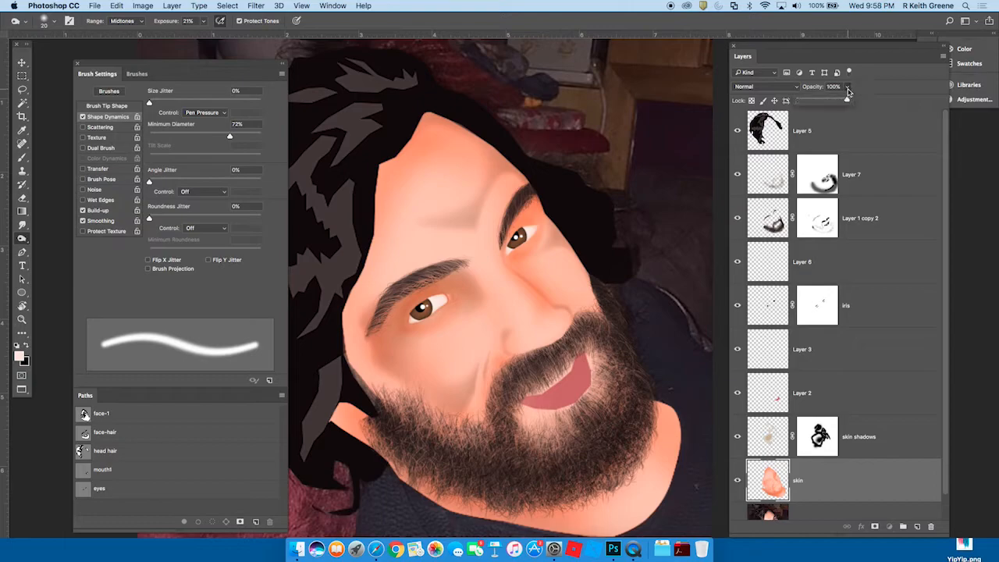
mouse_move(843, 108)
left_mouse_down()
mouse_move(815, 103)
mouse_move(825, 101)
left_mouse_up()
left_click(739, 437)
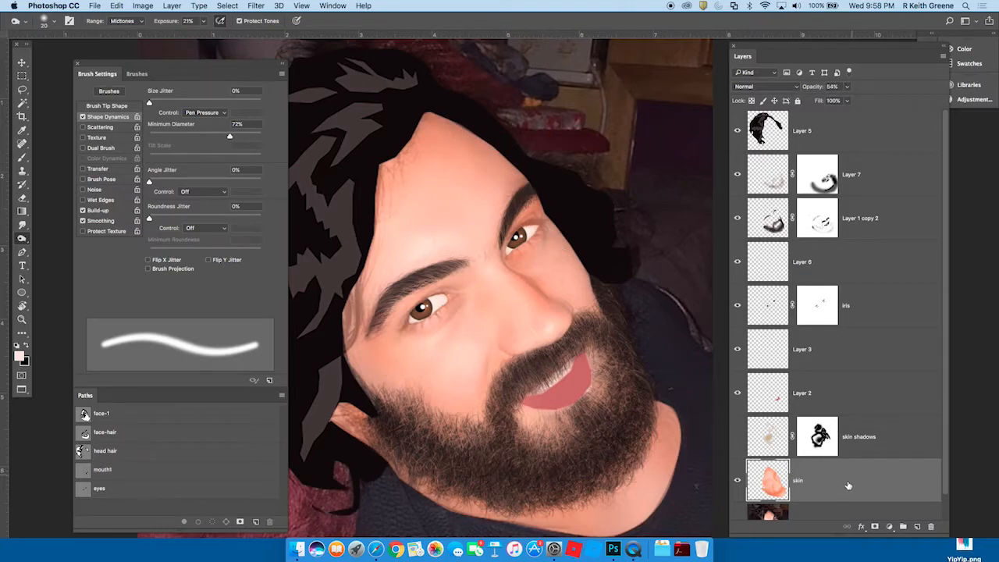
Step: Duplicate the skin layer and hide the copy
left_click_drag(850, 478, 851, 471)
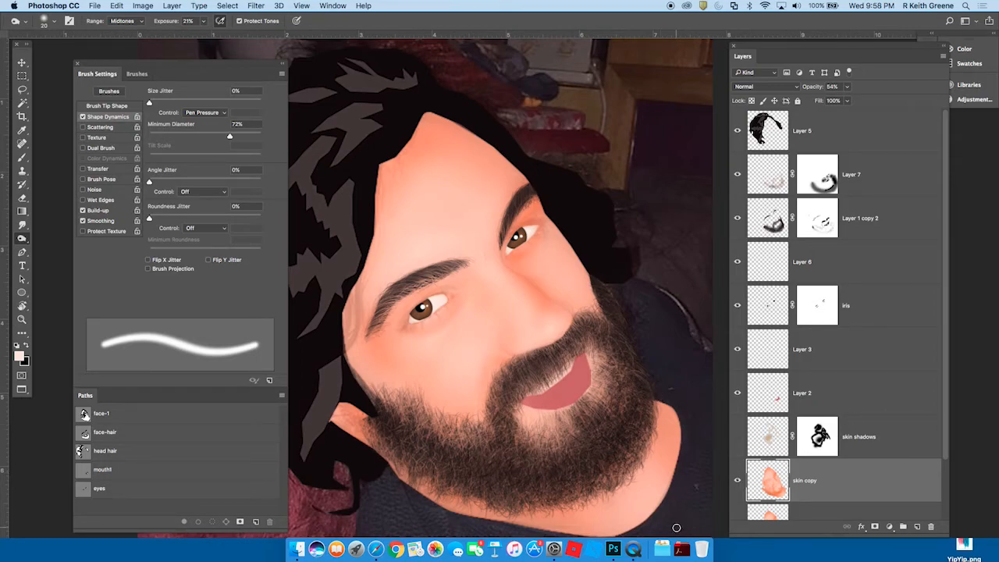
left_click(739, 482)
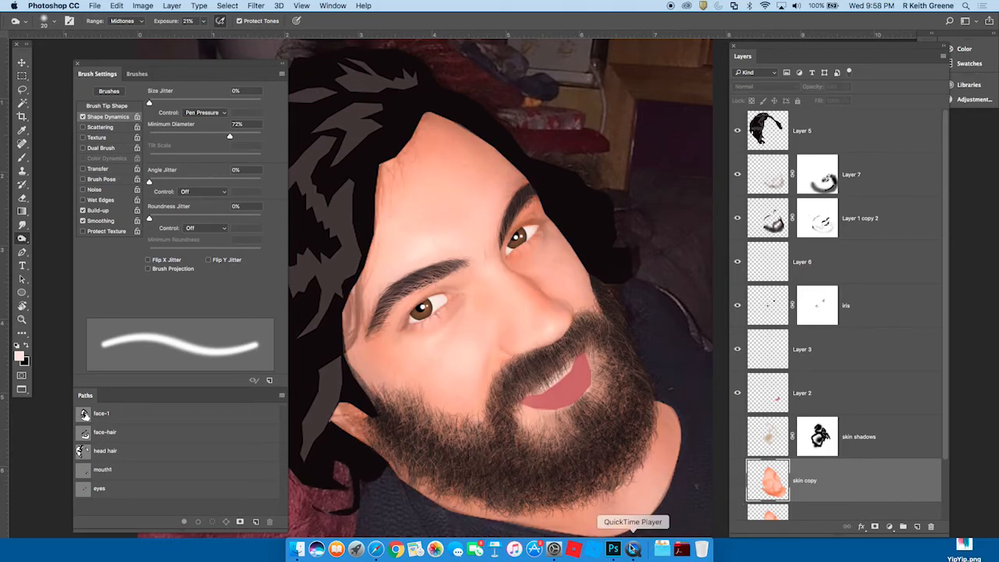